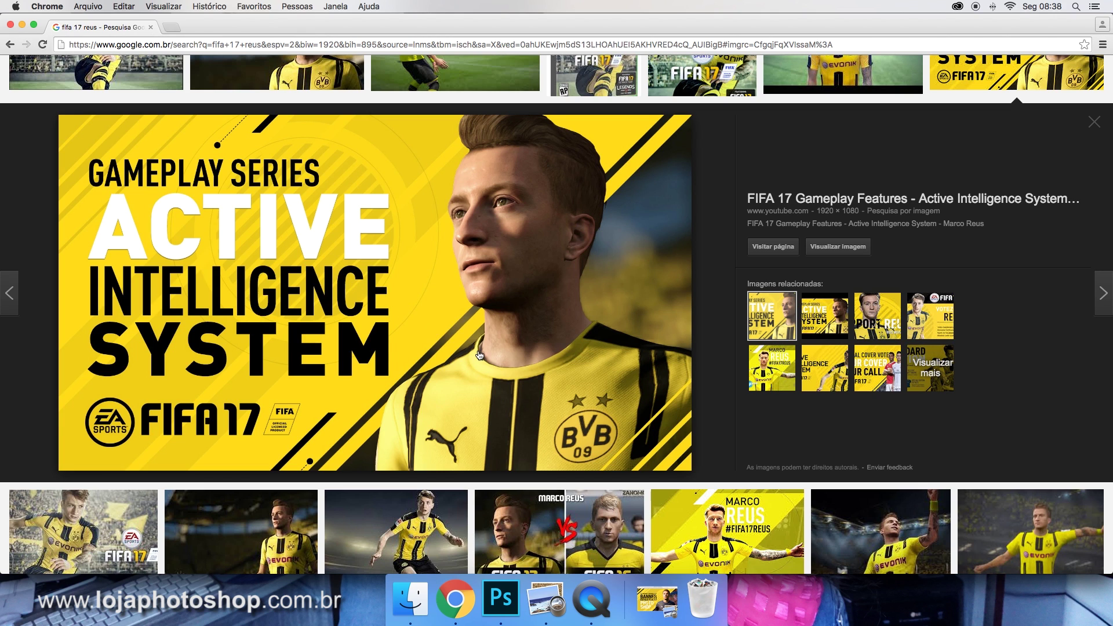
Open BANNER FIFA 17 PHOTOSHOP.png in Preview and compare the finished banner with the FIFA 17 reference image in the browser.
left_click(658, 597)
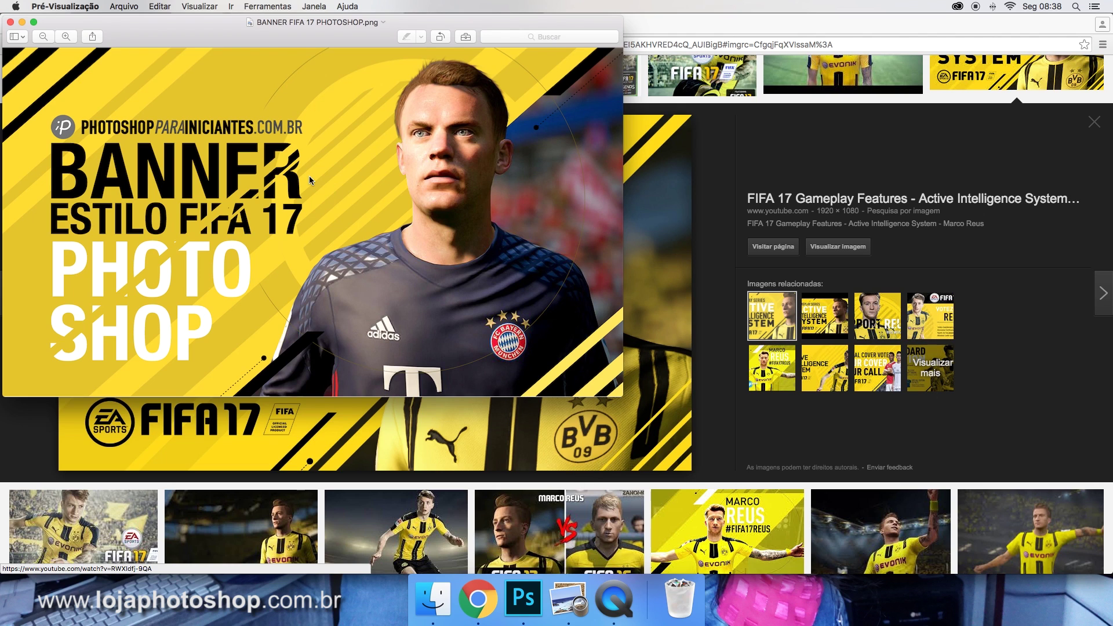
left_click_drag(232, 25, 362, 385)
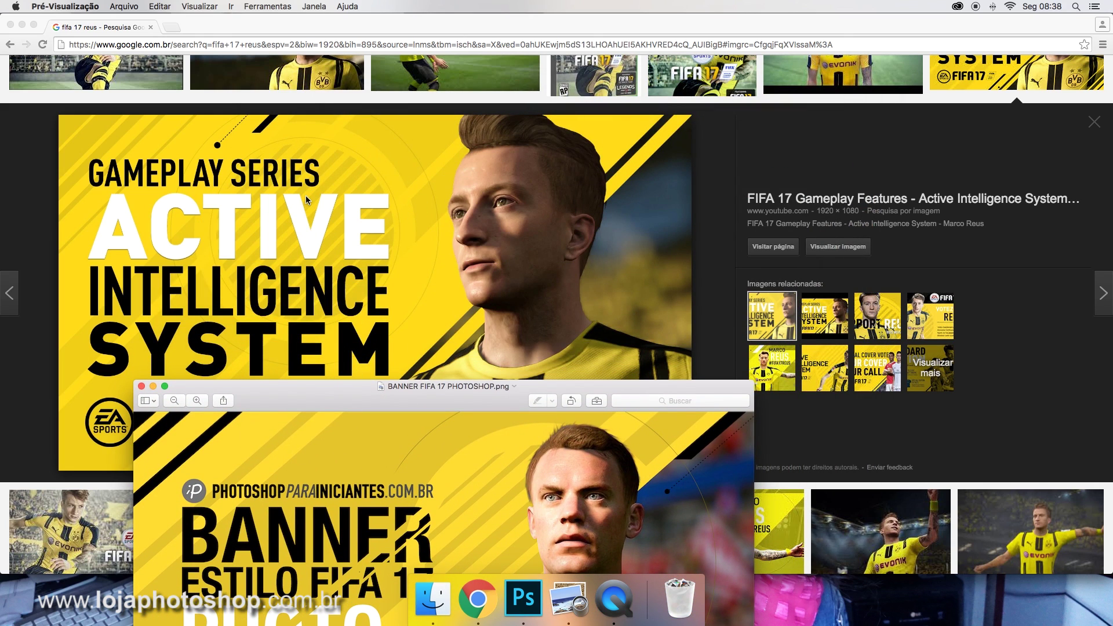
left_click_drag(583, 390, 649, 61)
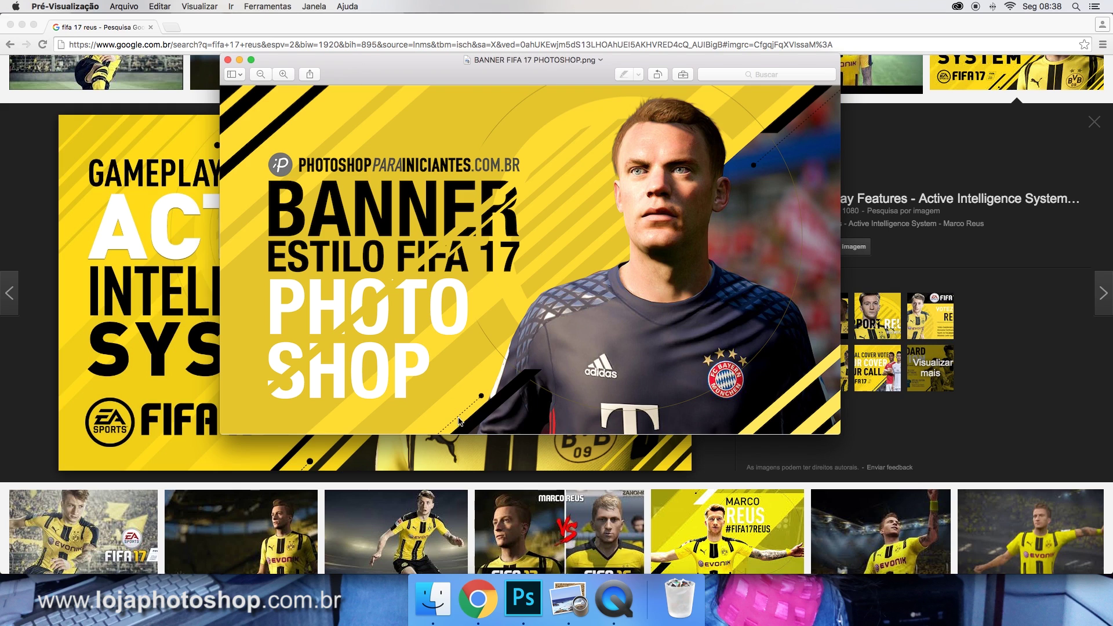
Switch to Photoshop, create a 1920 × 1080 px document with a resolution of 72 pixels per centimetre, and collapse the properties display.
left_click(524, 598)
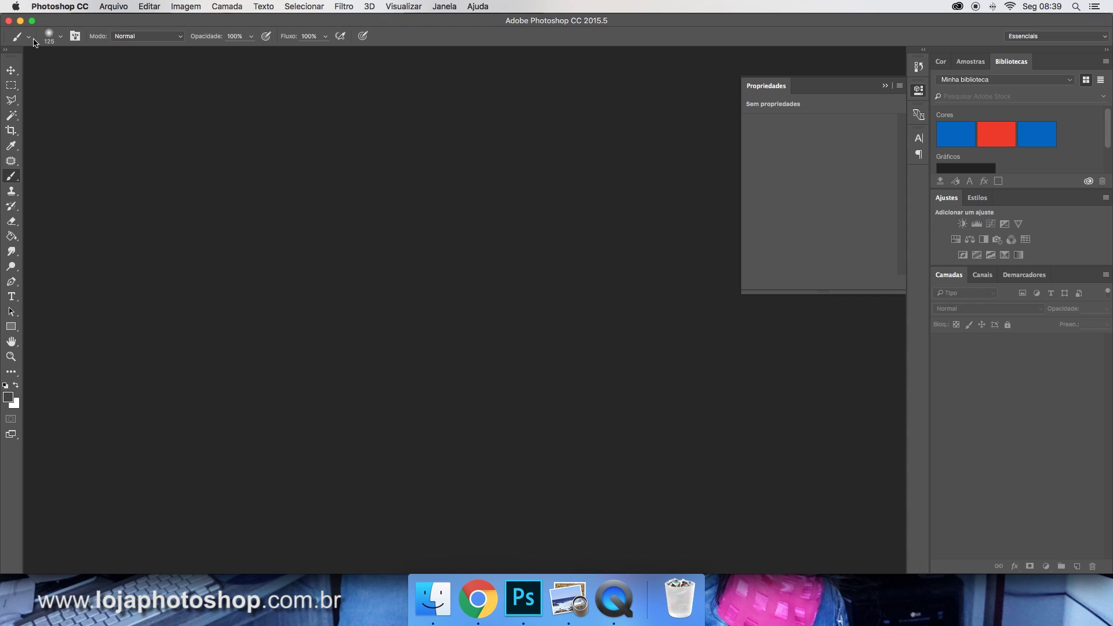
left_click(113, 7)
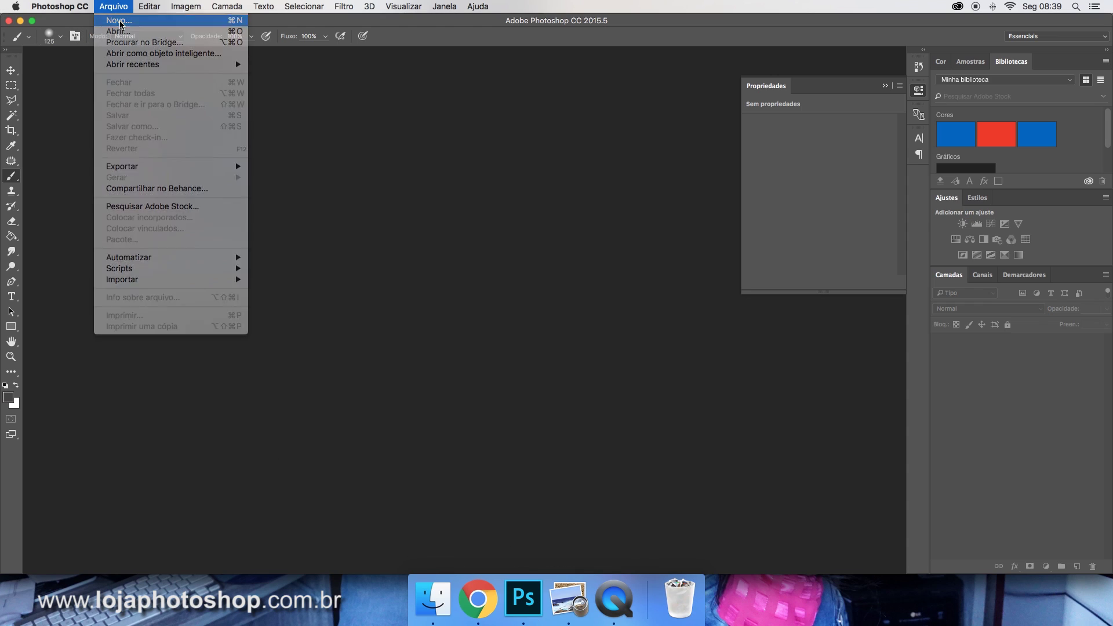
left_click(121, 22)
left_click_drag(542, 273, 444, 273)
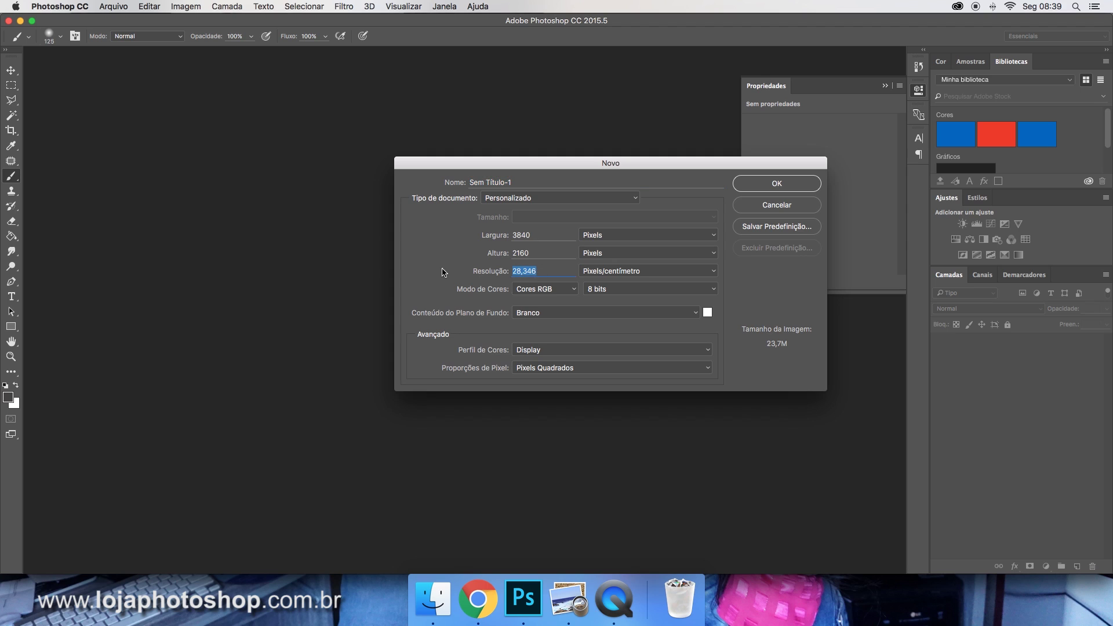
type("72")
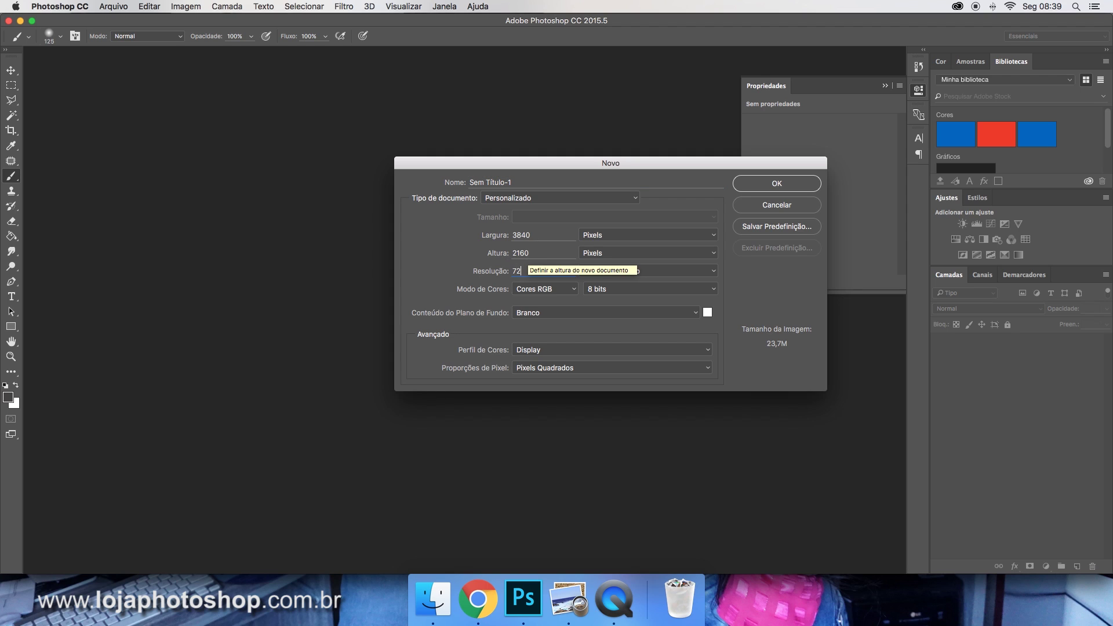
left_click_drag(536, 234, 463, 236)
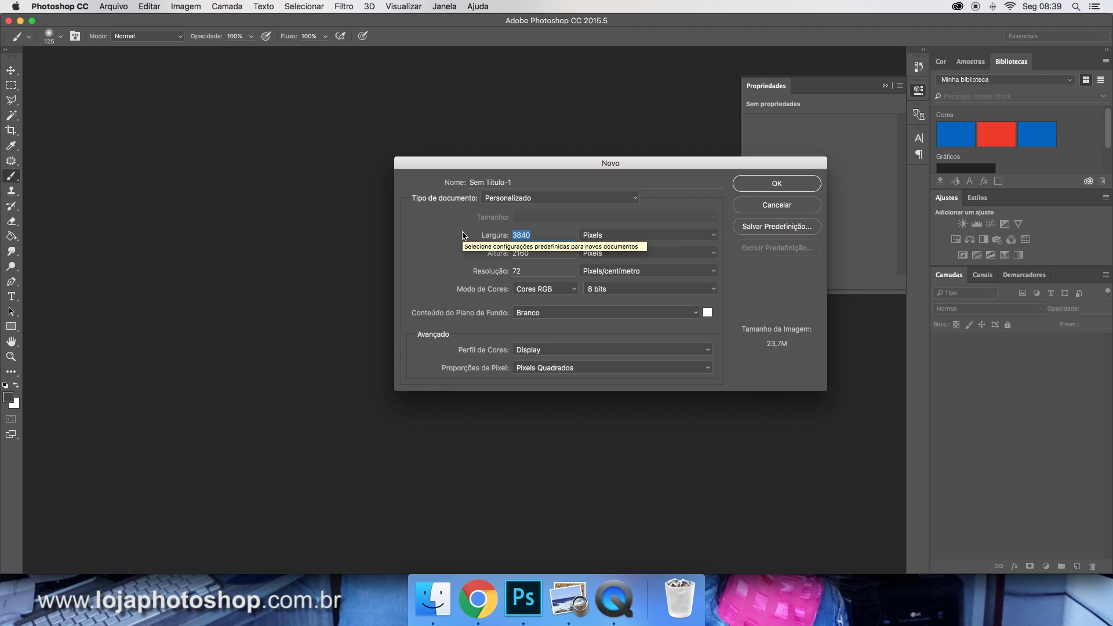
type("1920")
left_click_drag(537, 253, 482, 255)
type("1080")
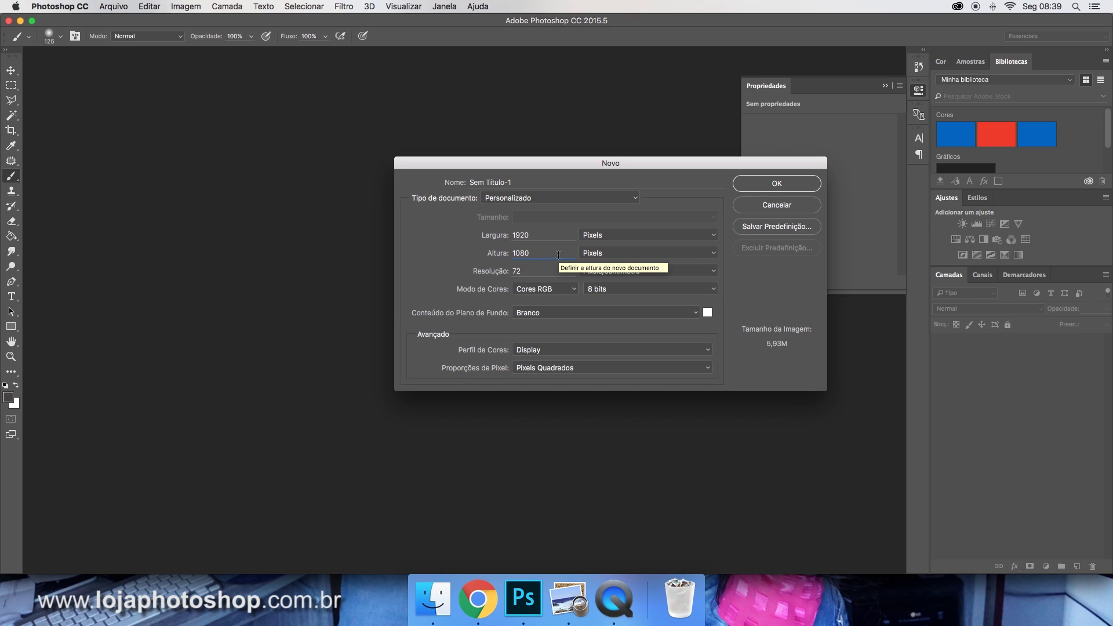
left_click(765, 189)
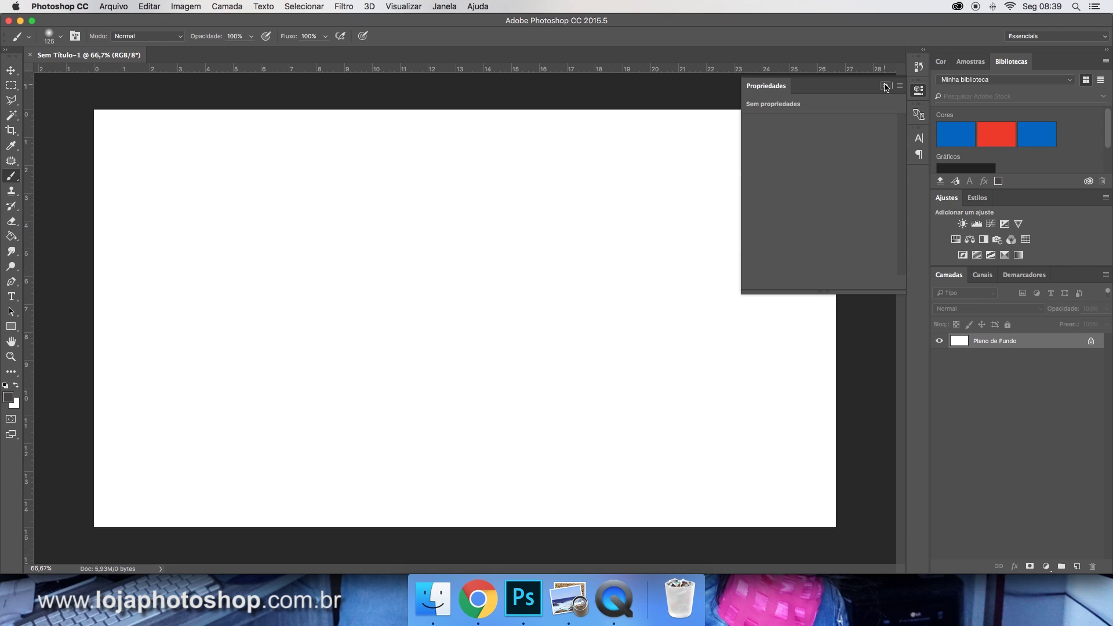
left_click(886, 85)
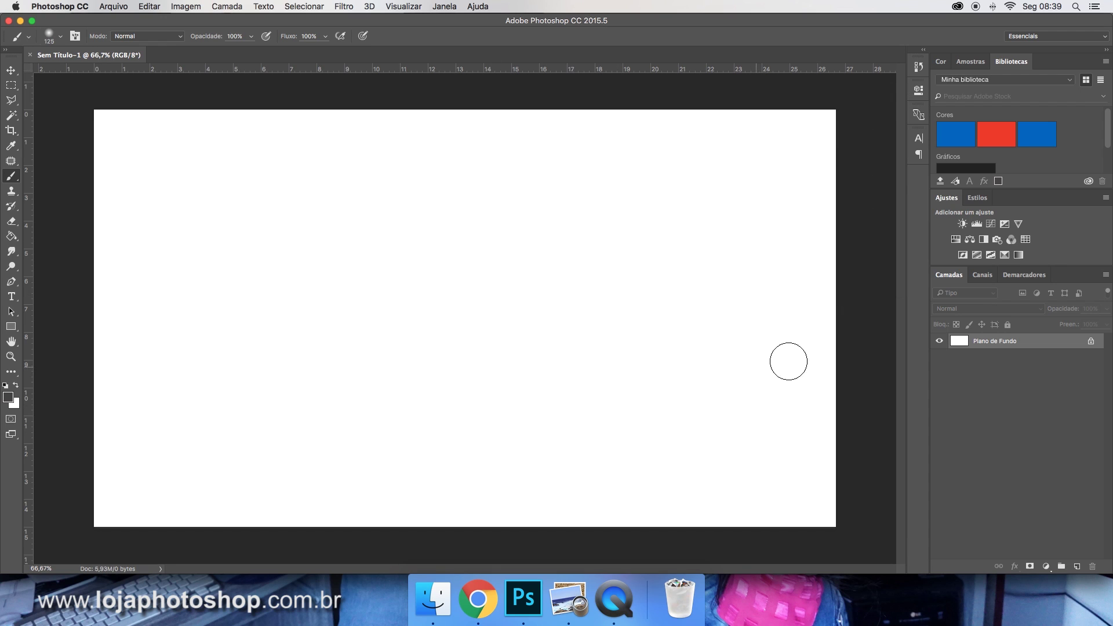
Copy the FIFA 17 "Active Intelligence System" reference image from Chrome and paste it into the new Photoshop document.
left_click(476, 600)
right_click(411, 335)
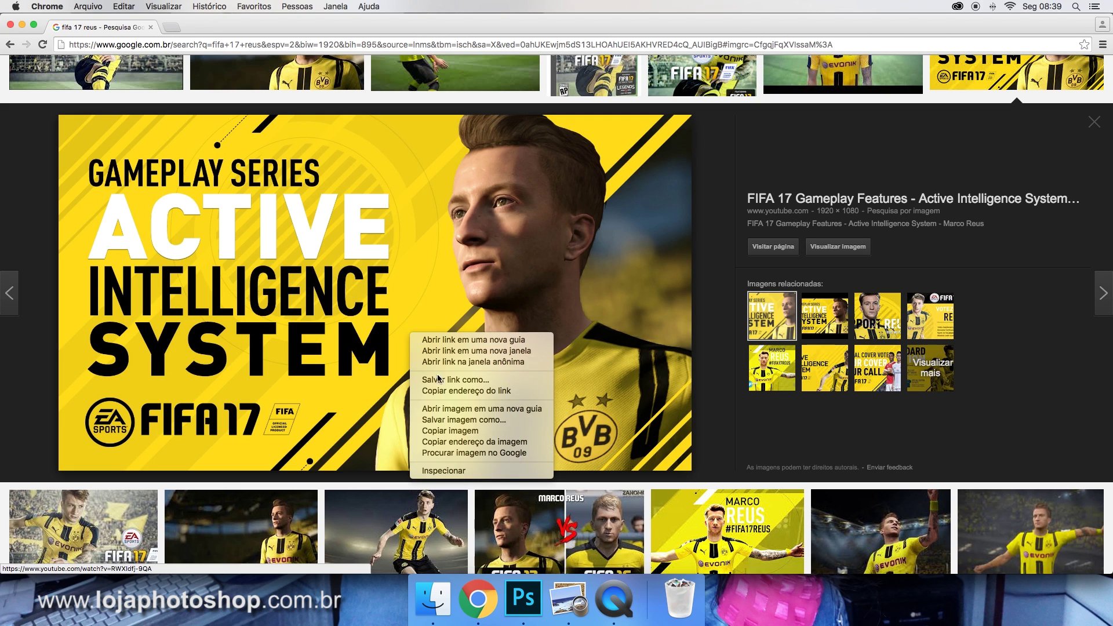
left_click(450, 430)
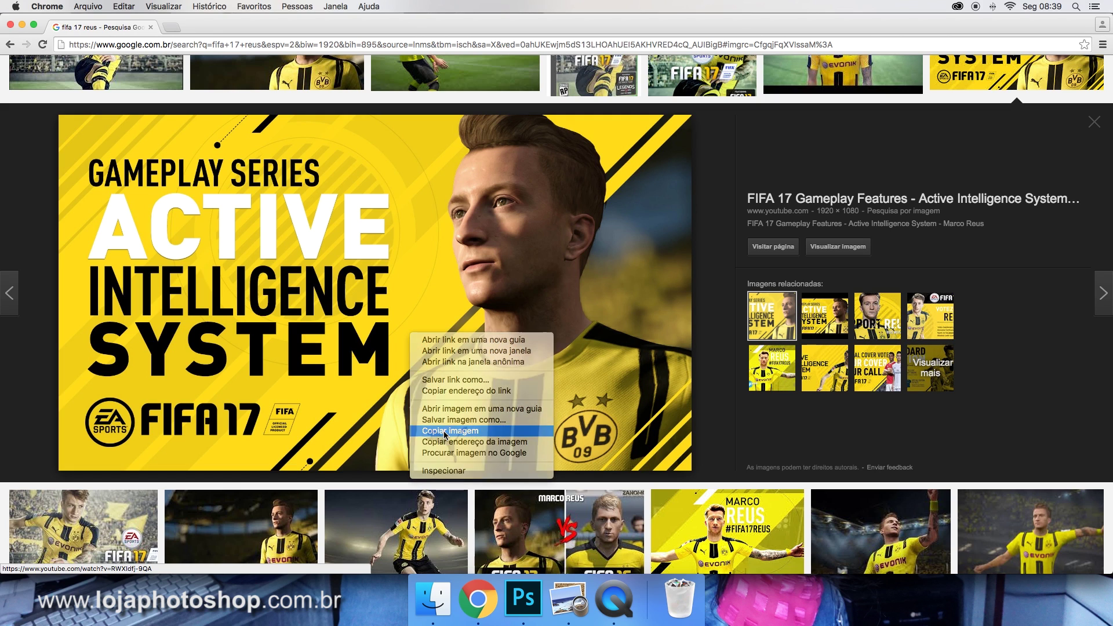
left_click(523, 596)
key("super+v")
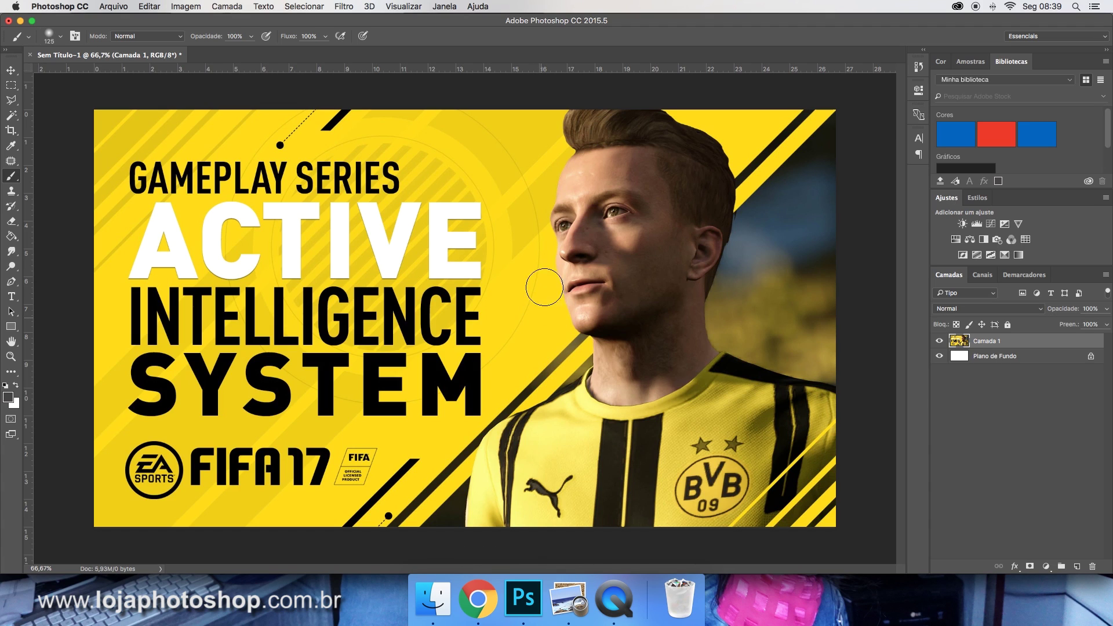
Convert the background into a regular layer named Camada 0 and apply a yellow #ffdb17 Color Overlay at 100% opacity.
double_click(1007, 356)
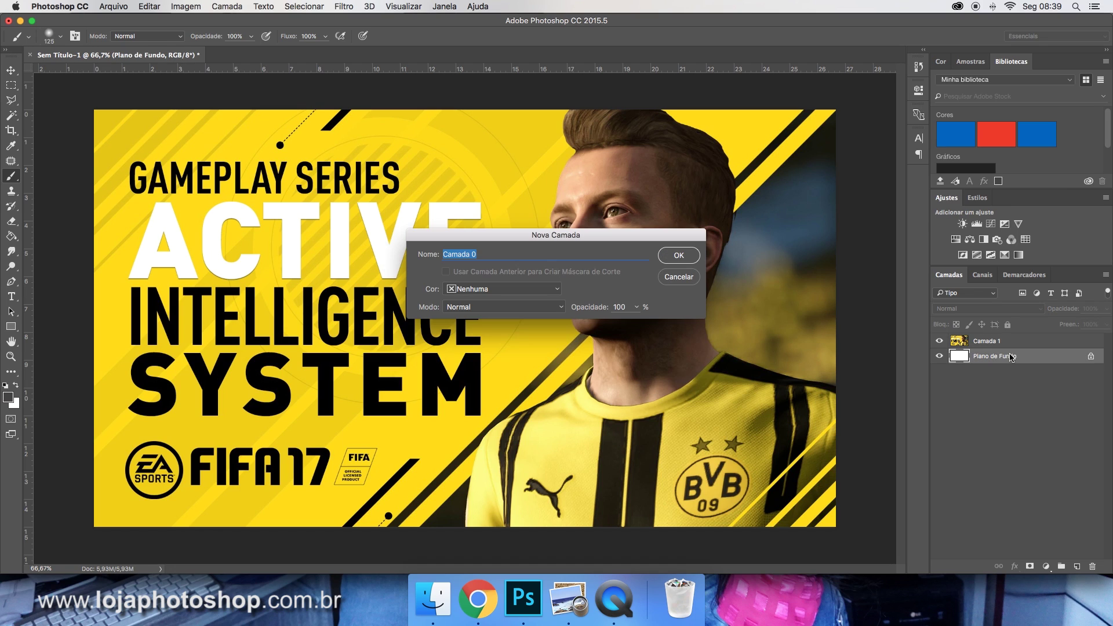
left_click(691, 256)
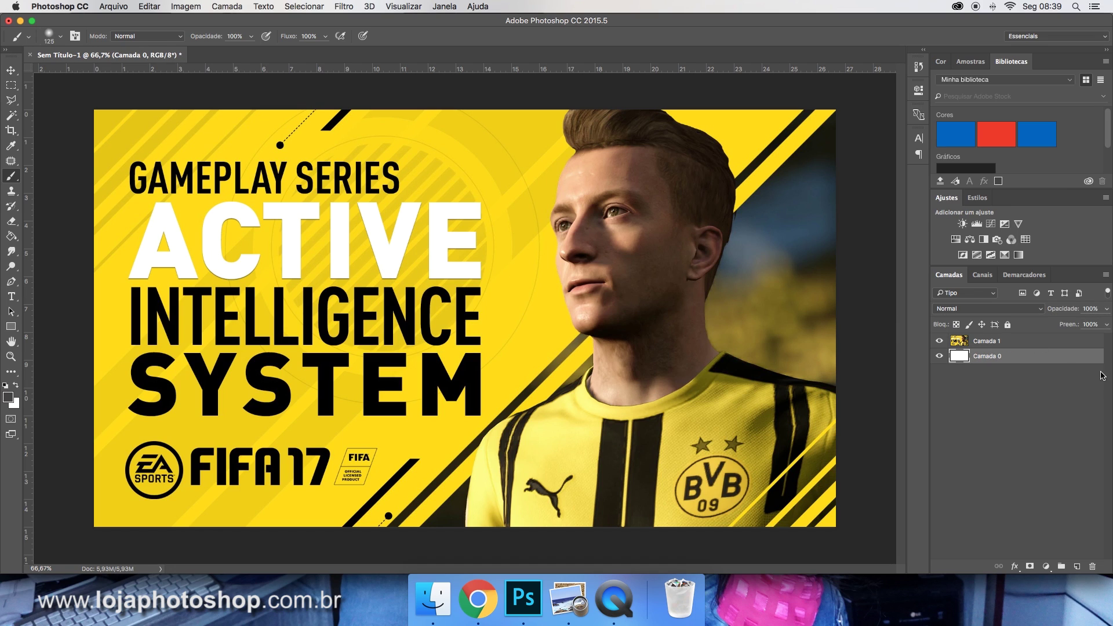
double_click(1046, 360)
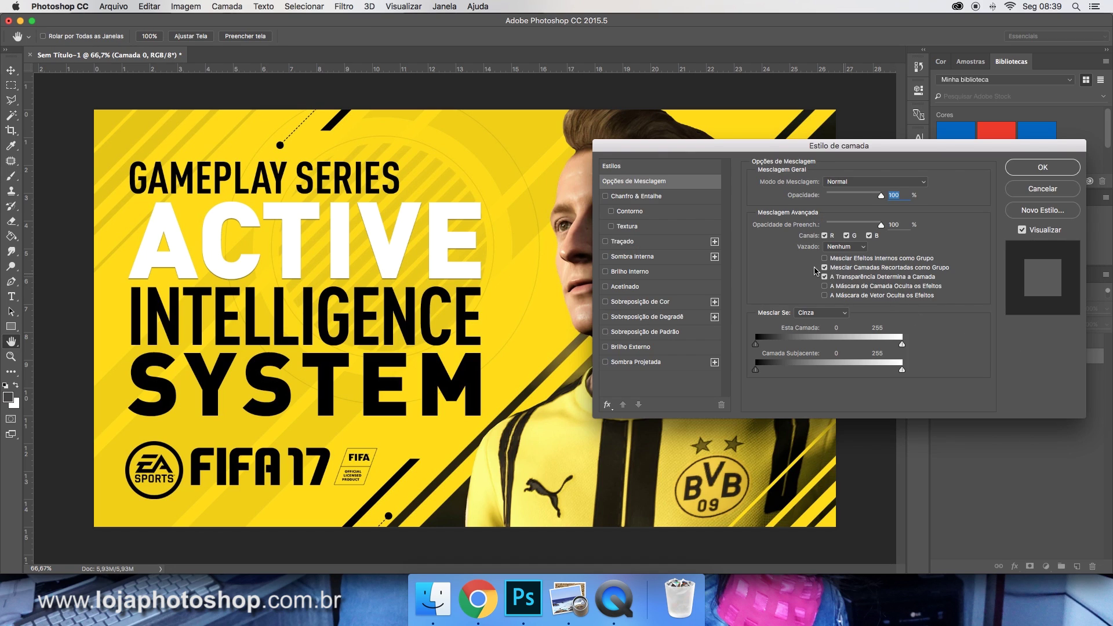
left_click(674, 302)
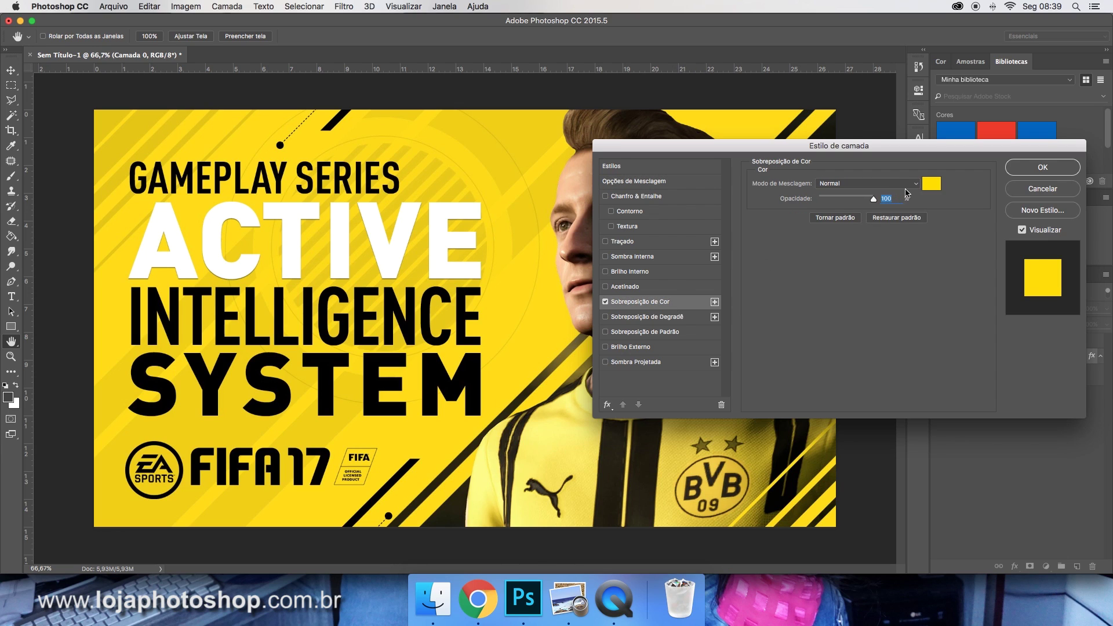
left_click(939, 185)
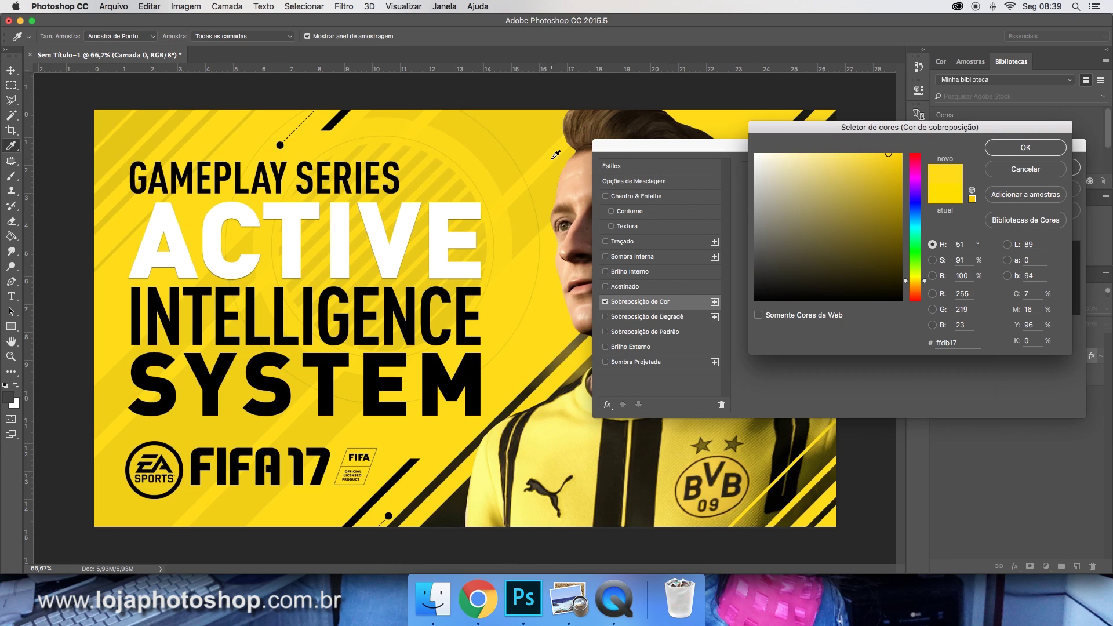
left_click(1025, 148)
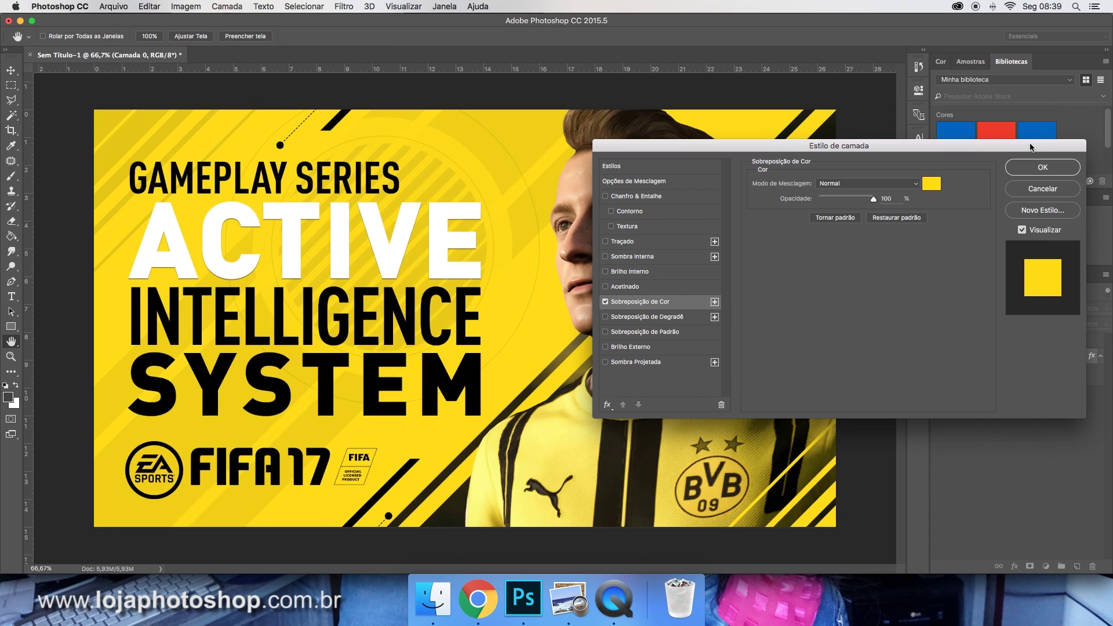
left_click(1046, 168)
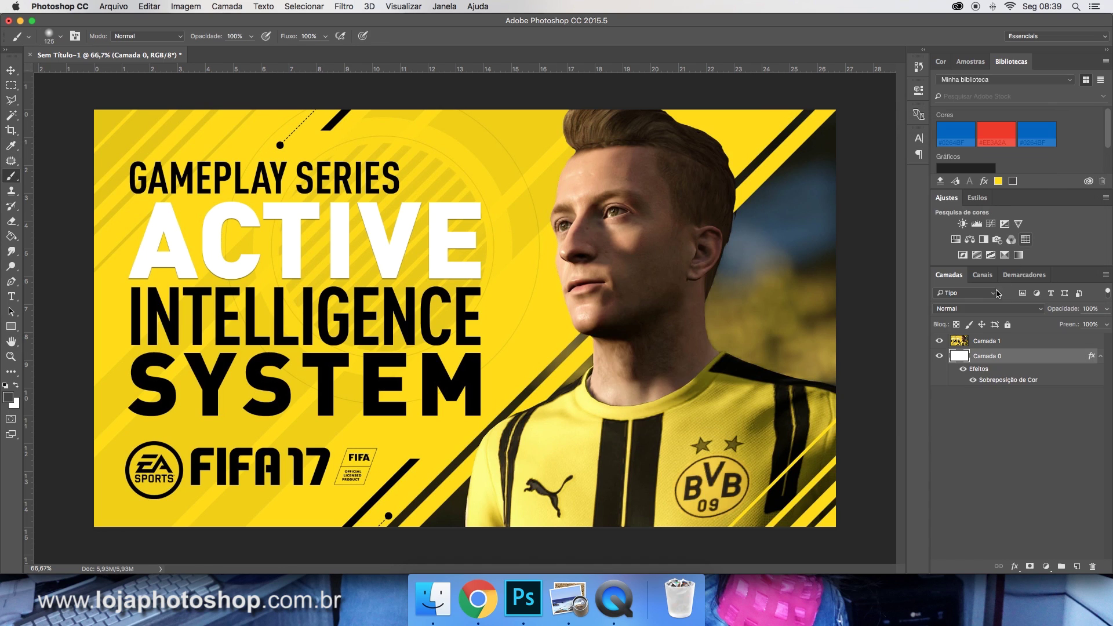
Compare the yellow background with the pasted reference by repeatedly hiding and showing the Camada 1 layer.
left_click(940, 342)
left_click(940, 341)
left_click(939, 342)
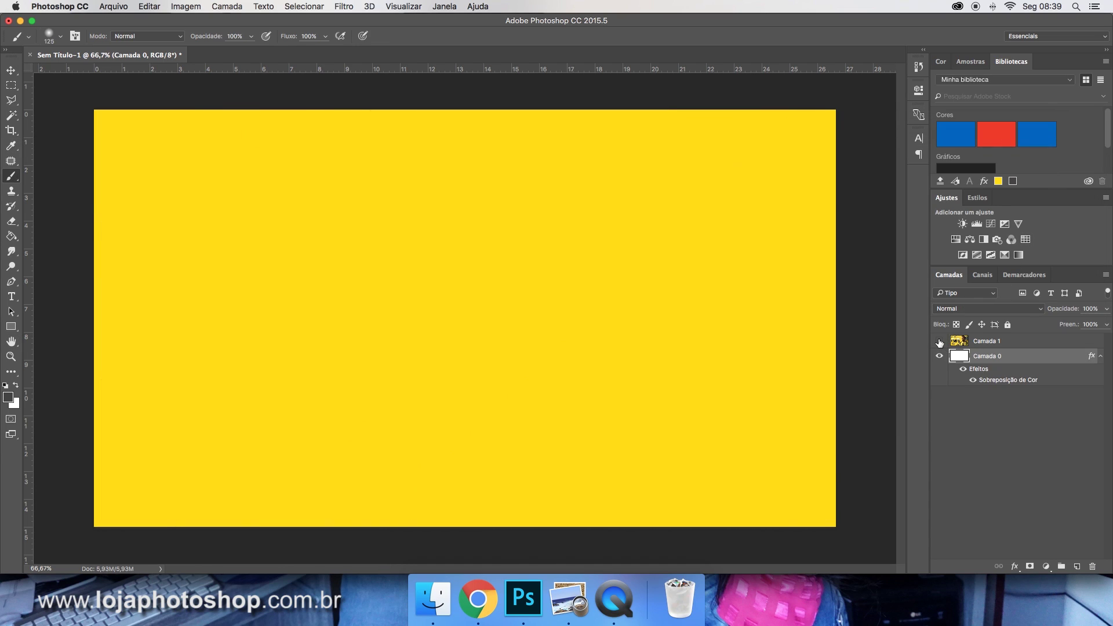
left_click(939, 342)
left_click(938, 342)
left_click(940, 342)
left_click(940, 343)
left_click(940, 342)
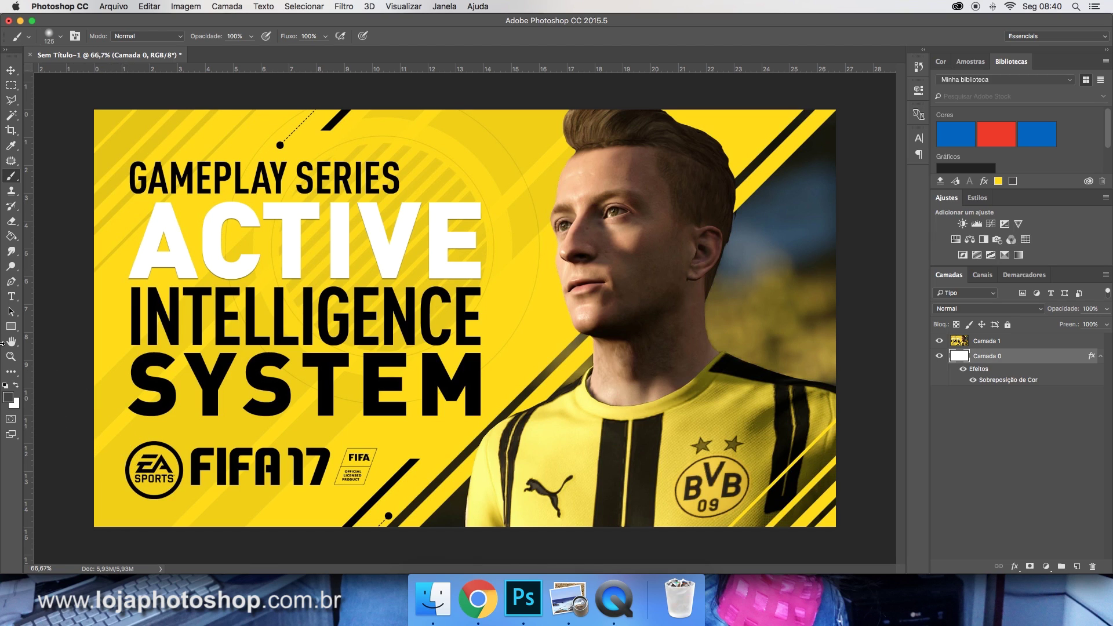
Hide the reference image and draw a black vertical rectangle about 112 × 1092 px on a new layer above it, right of centre.
left_click(11, 328)
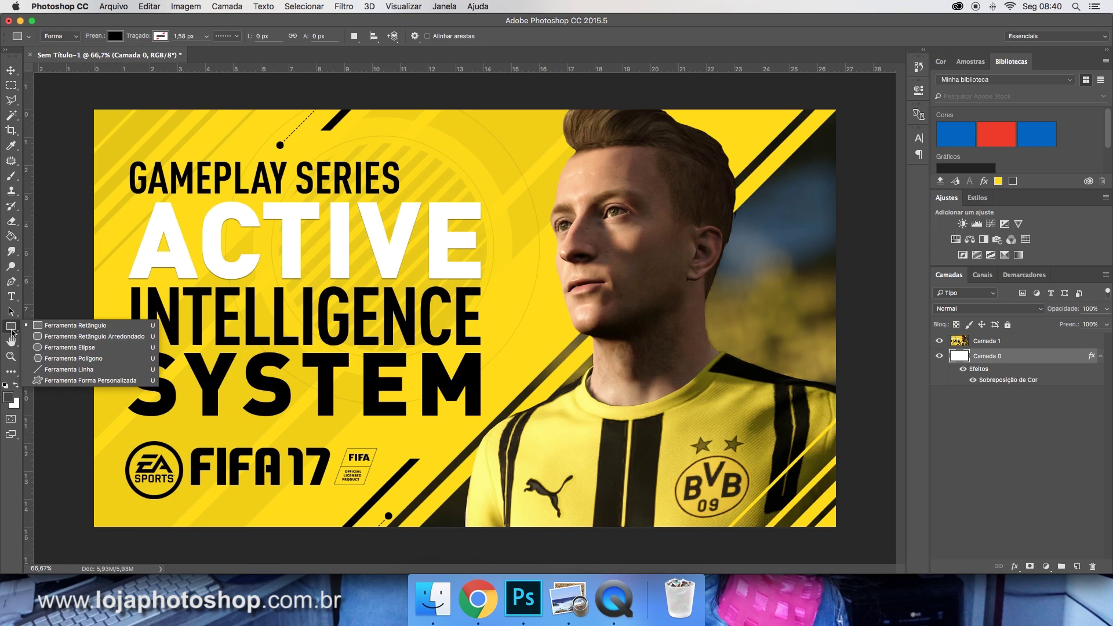
left_click(60, 328)
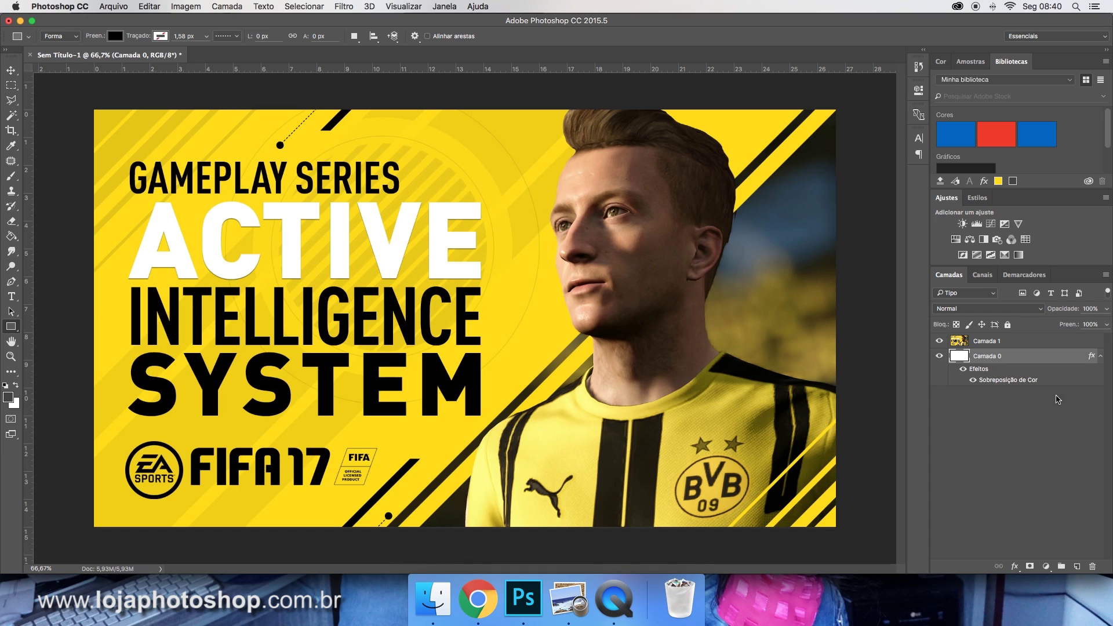
left_click(1078, 565)
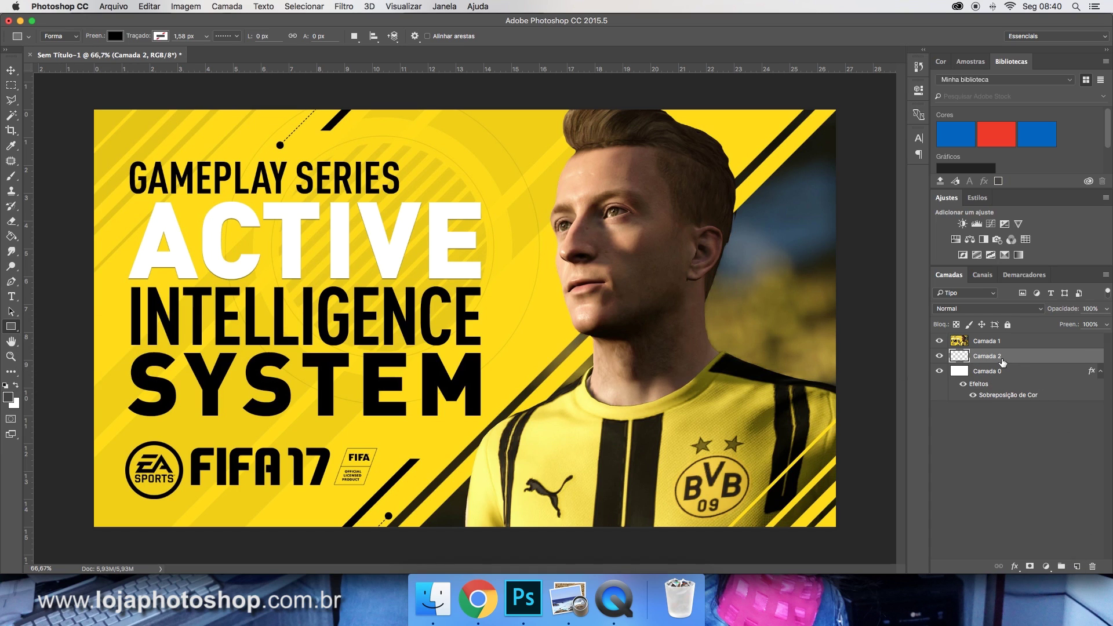
left_click_drag(1002, 361, 997, 335)
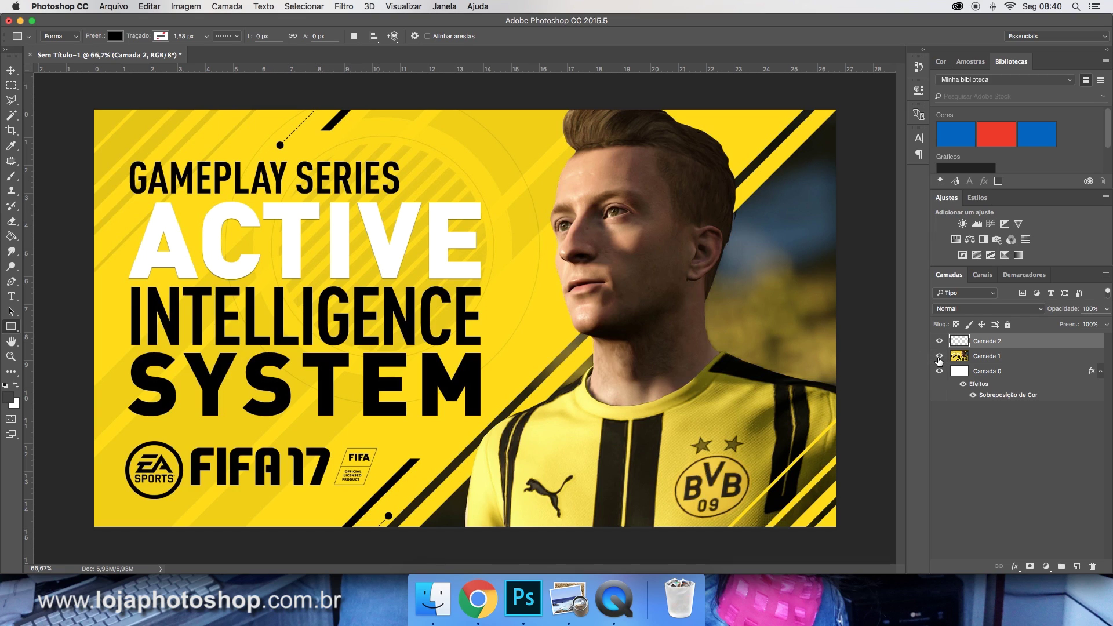
left_click(939, 357)
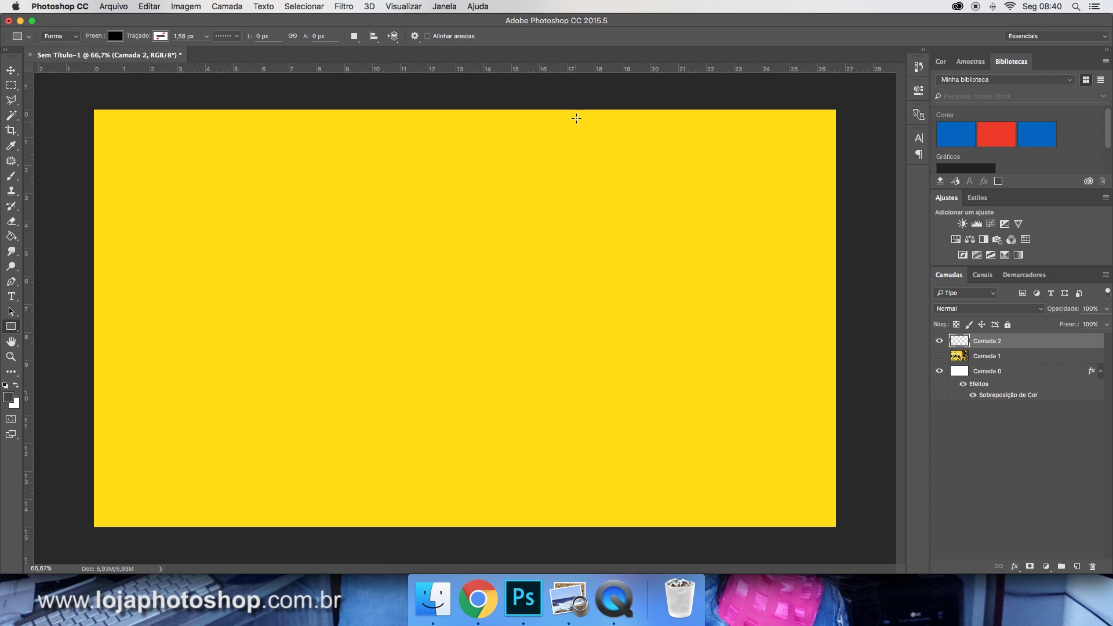
left_click_drag(553, 113, 596, 534)
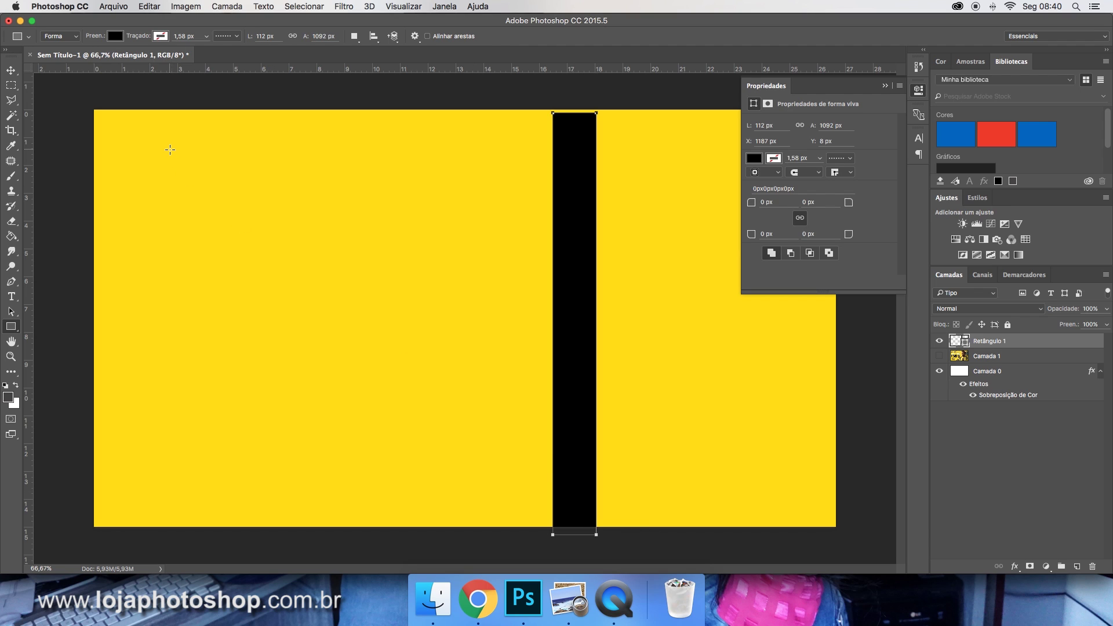
Set the rectangle's fill to the darker yellow #f0ce15 sampled from the reference's diagonal stripes, leaving the reference layer hidden.
left_click(939, 356)
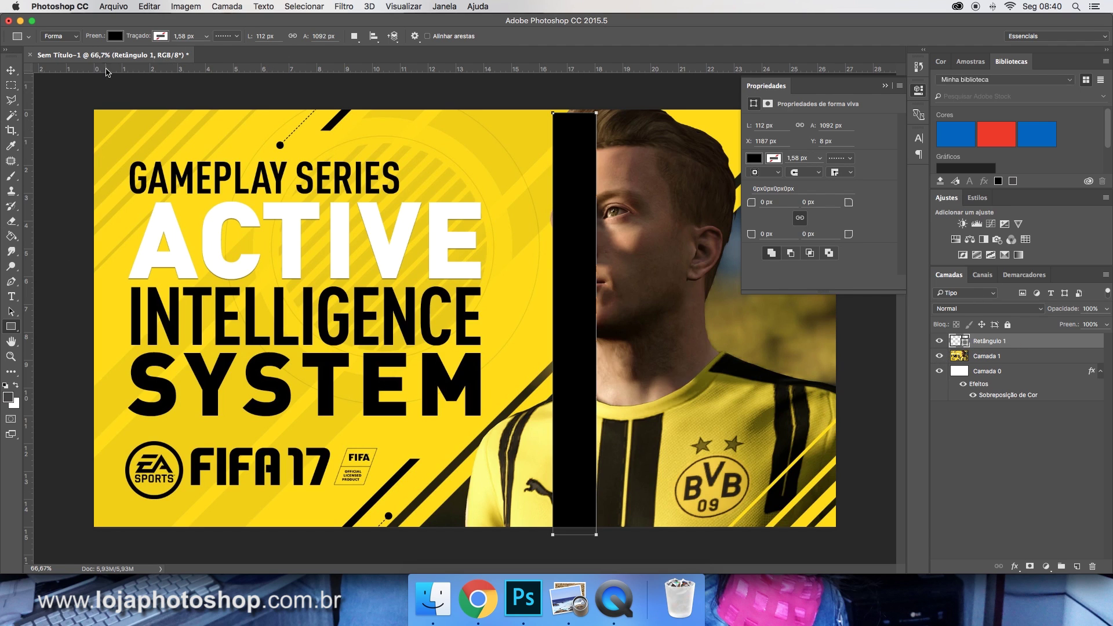
left_click(116, 36)
left_click(172, 58)
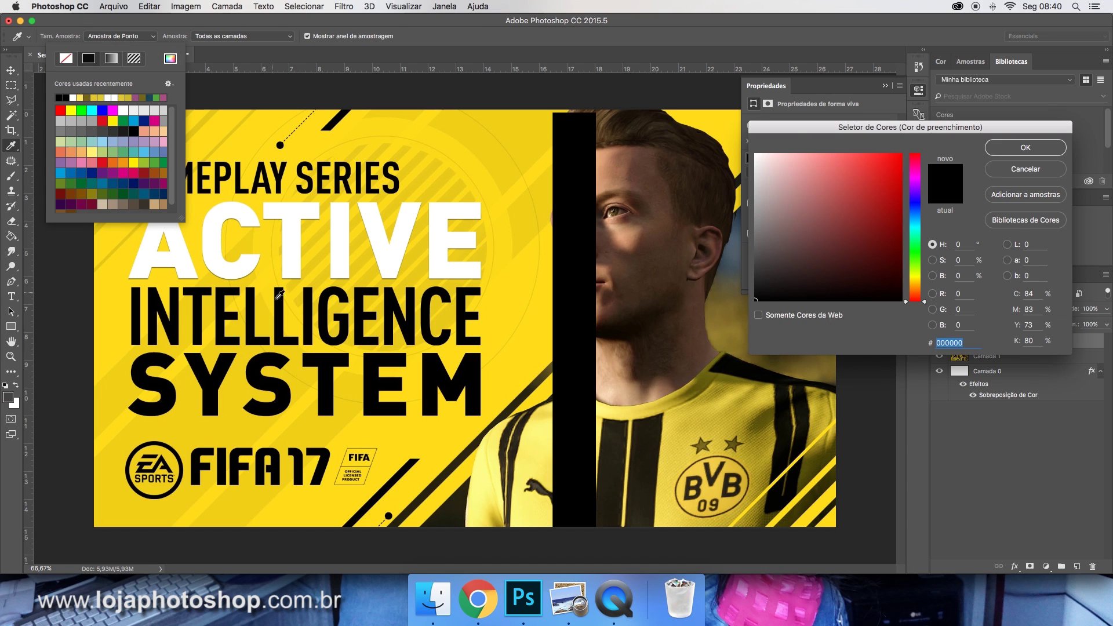
left_click(266, 430)
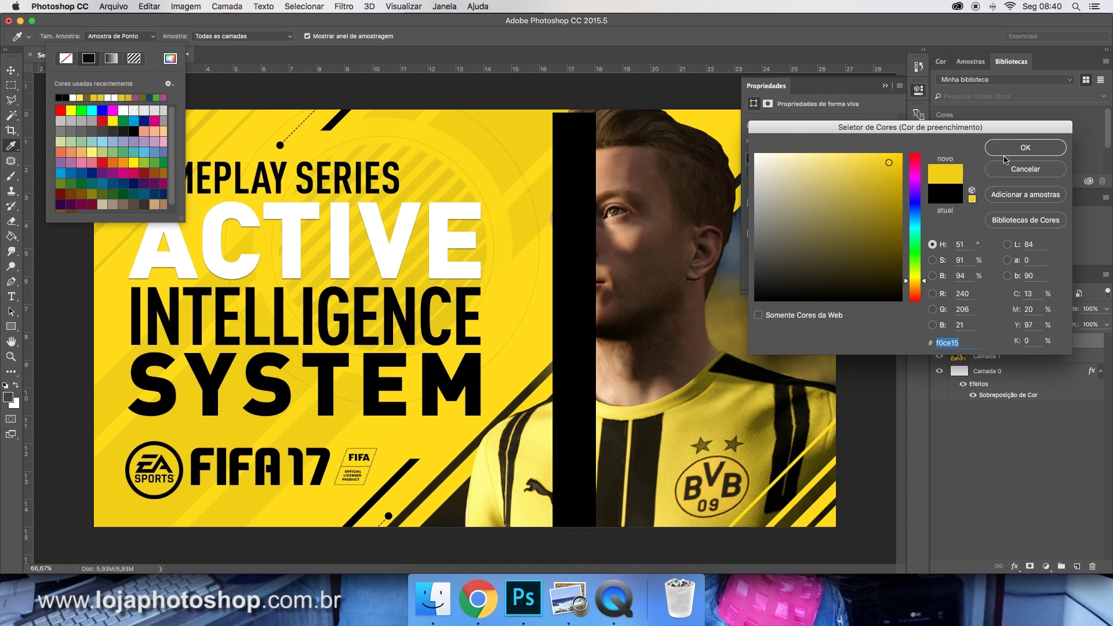
left_click(1015, 149)
left_click(937, 359)
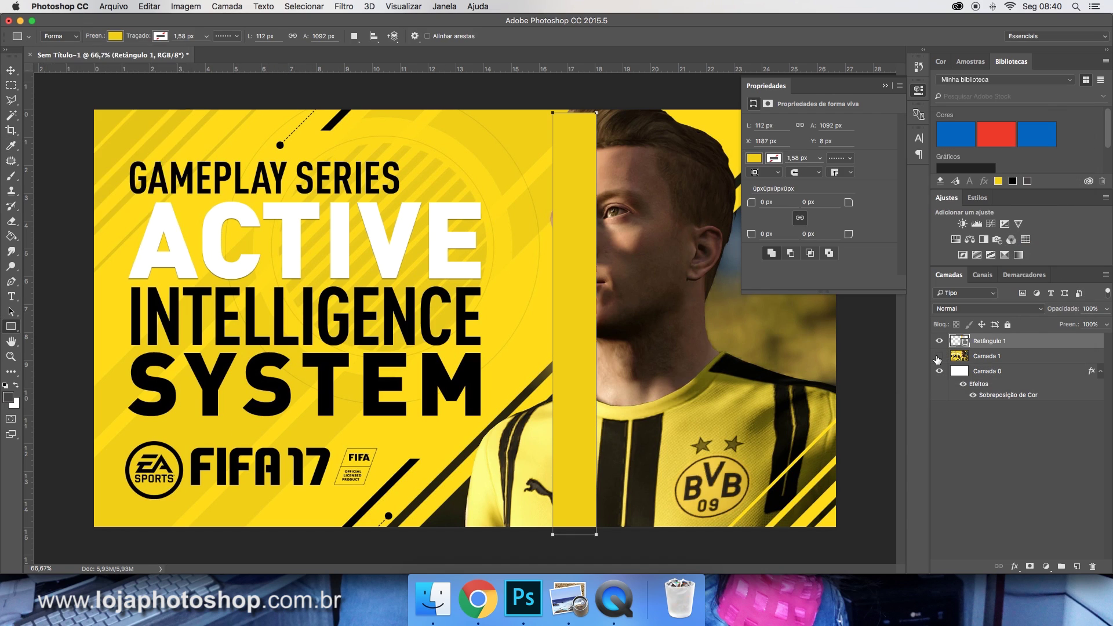
left_click(943, 356)
left_click(939, 356)
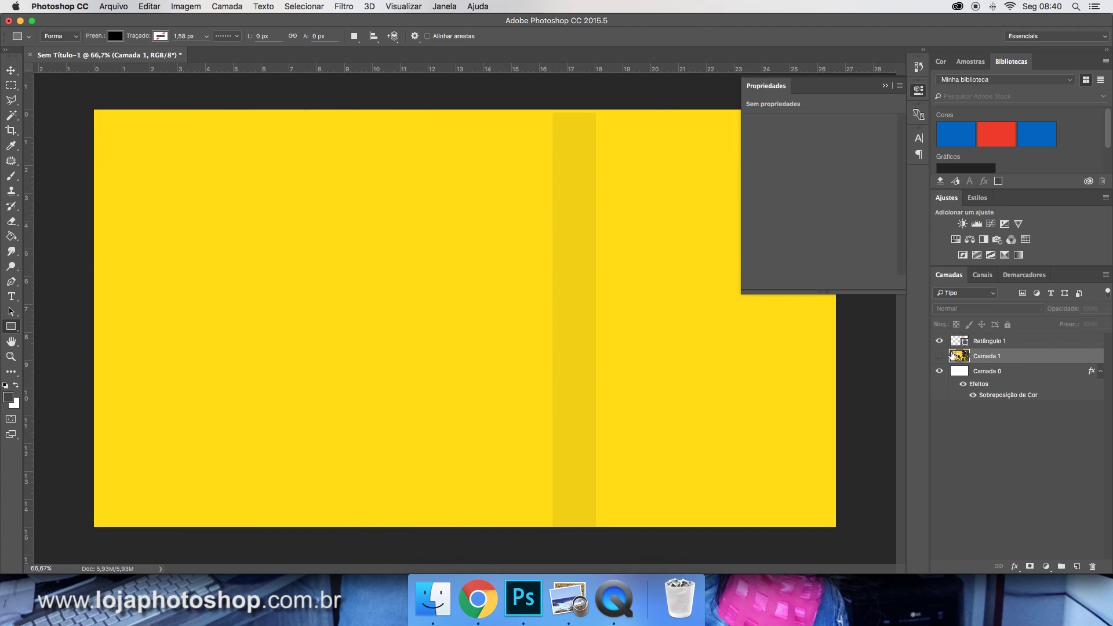
Move the yellow rectangle up to about X 1186, Y -12 px so it spans the canvas's full height.
left_click(984, 348)
key("v")
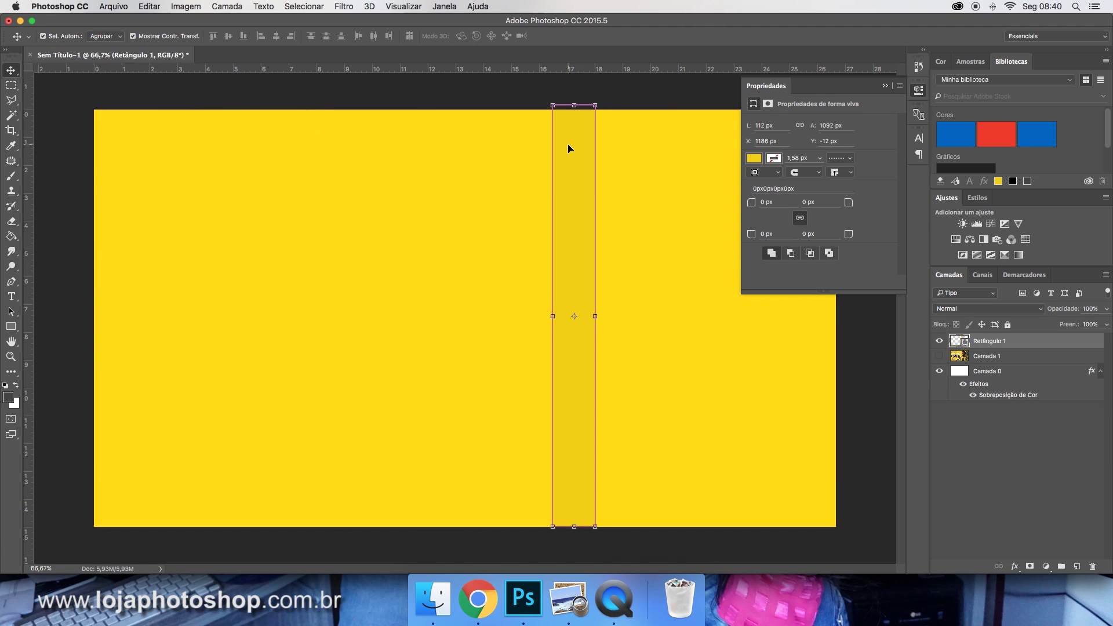
Duplicate the vertical stripe, place the copy just left of the original, and narrow it to 96 px wide at X 1078 px.
key("super+j")
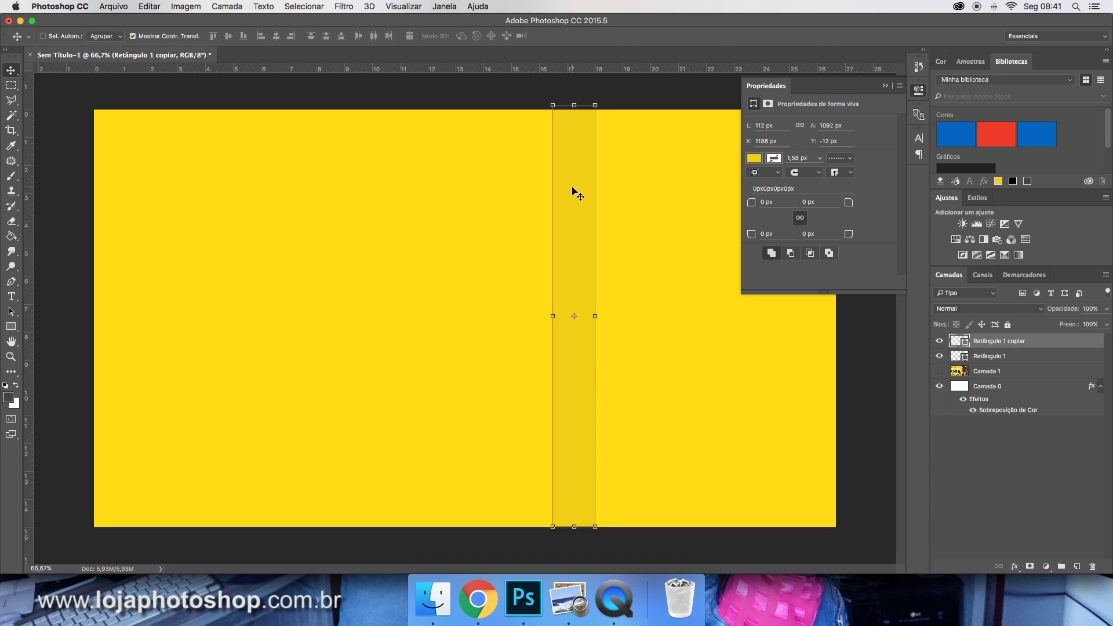
left_click_drag(572, 187, 524, 188)
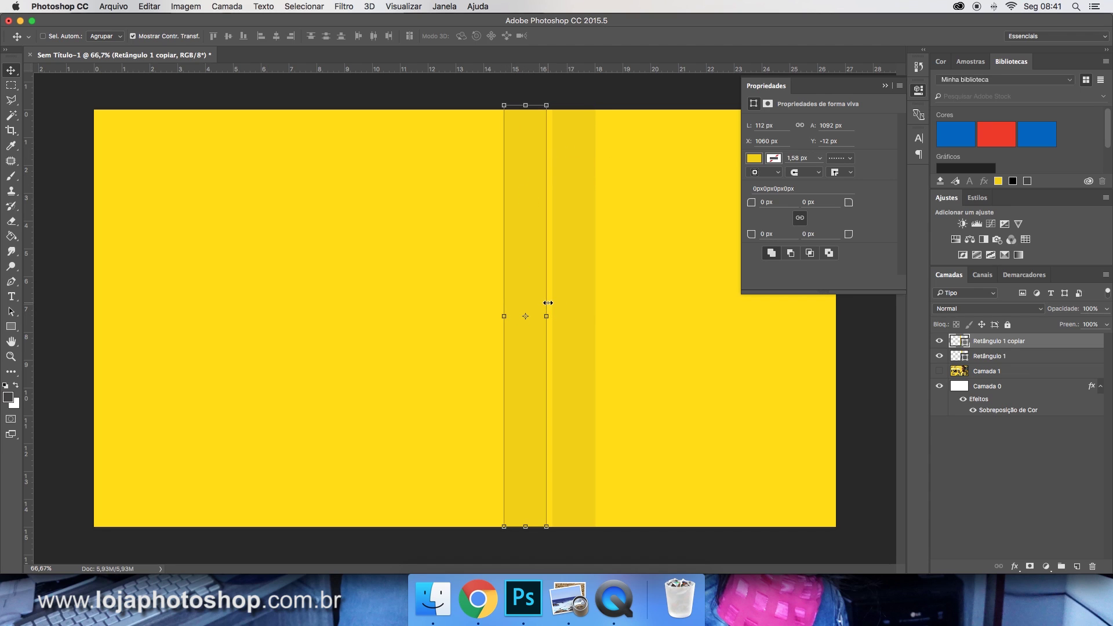
left_click_drag(504, 316, 511, 316)
left_click(530, 36)
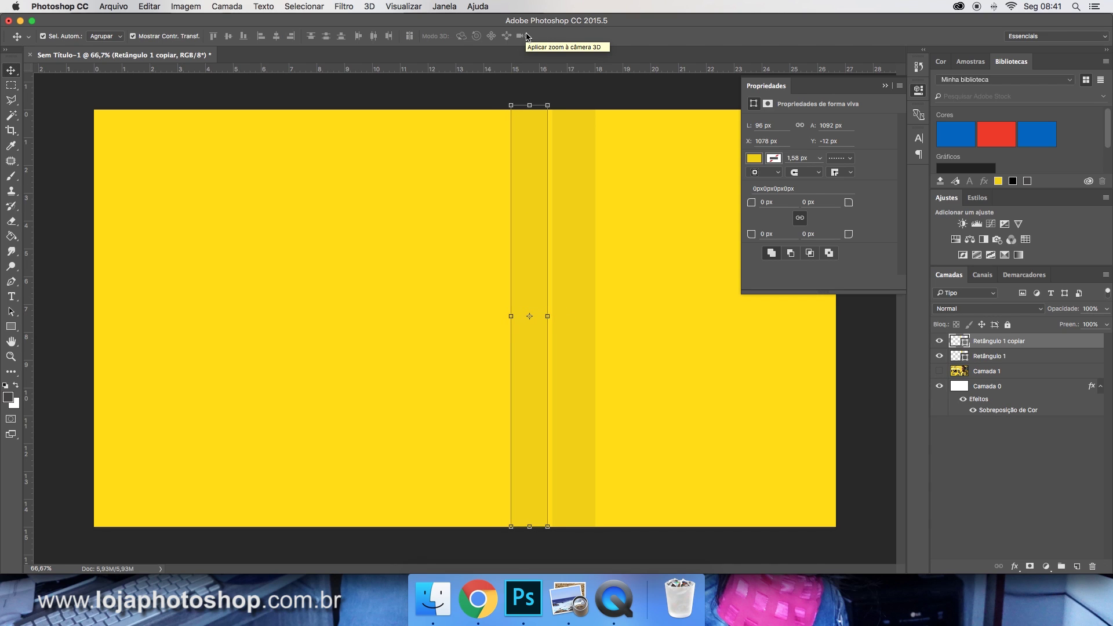
Add a second stripe copy left of the 96 px one, narrowed to 84 px wide at X 976 px.
left_click_drag(527, 141, 485, 146)
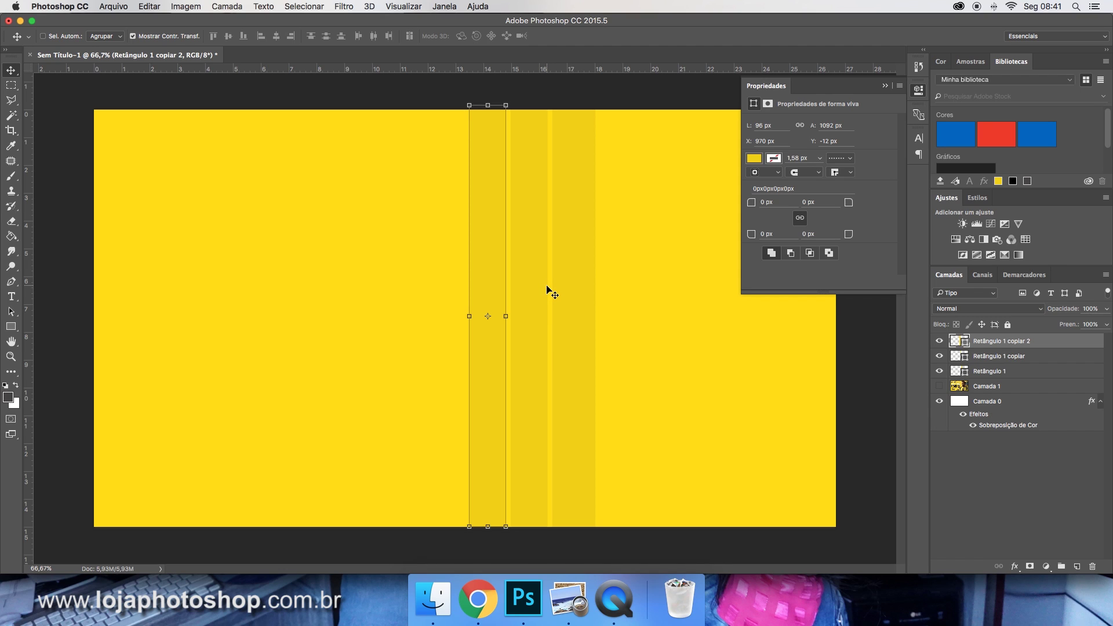
key("Left")
key("Left")
key("Left")
key("Left")
key("Left")
key("Left")
key("super+t")
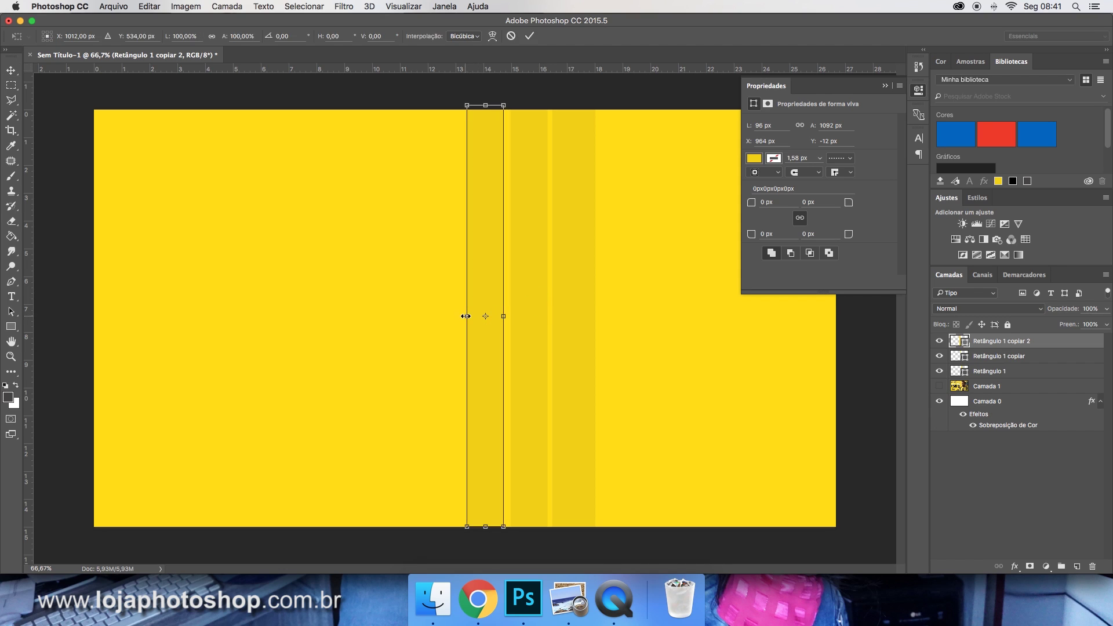
left_click_drag(466, 316, 471, 316)
left_click(529, 36)
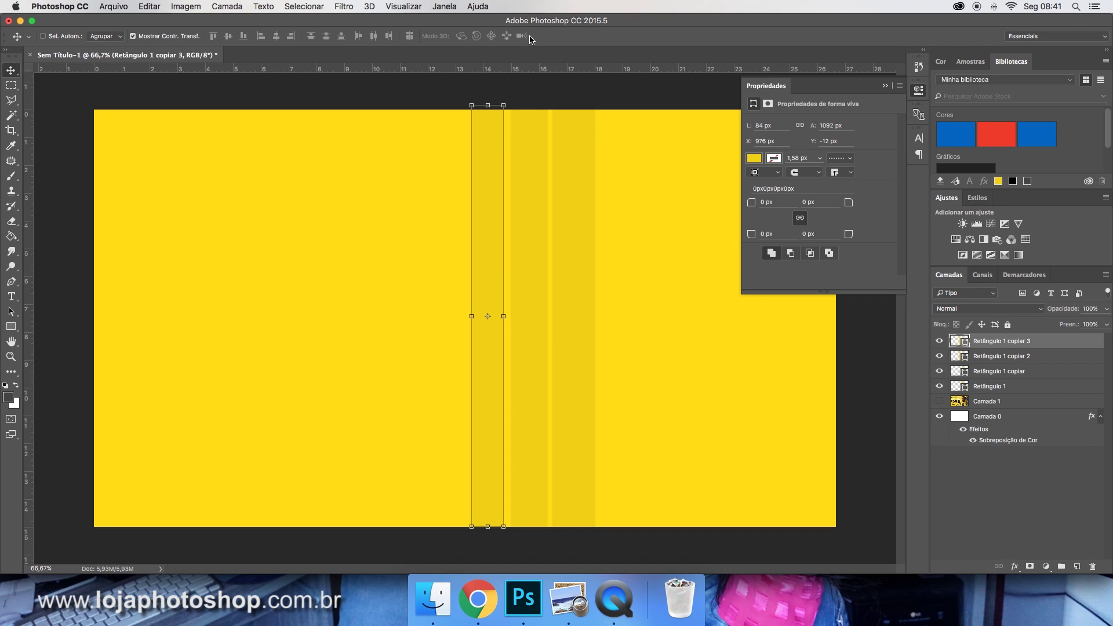
Add a third stripe copy further left, narrowed to 70 px wide at X 880 px.
left_click_drag(489, 170, 448, 174)
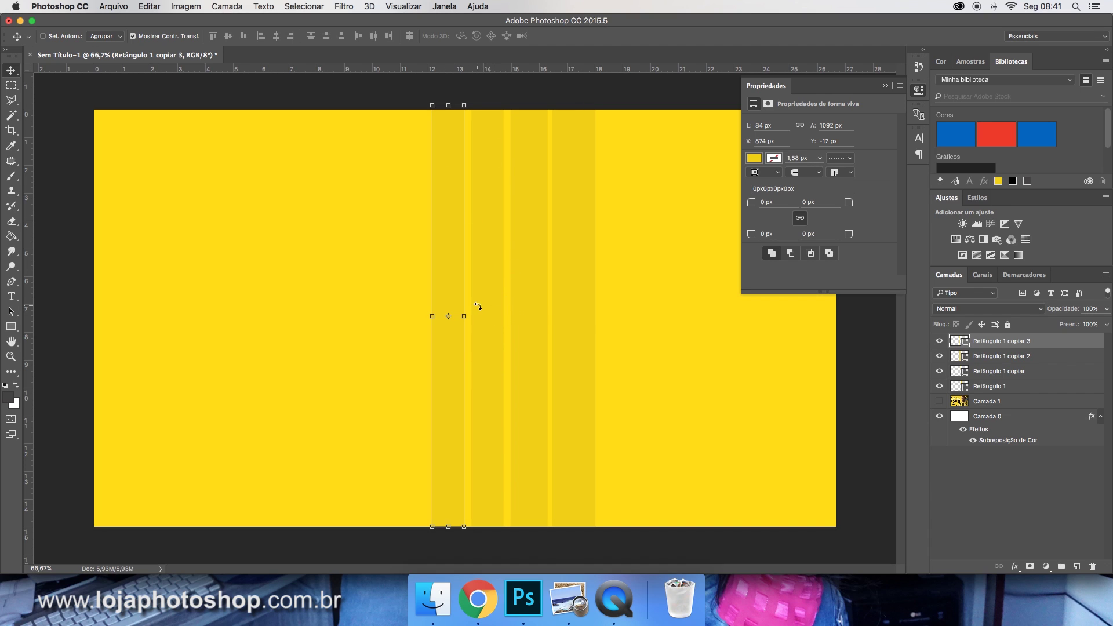
key("Left")
key("Left")
key("Left")
key("Left")
key("Left")
key("Left")
key("Left")
key("Left")
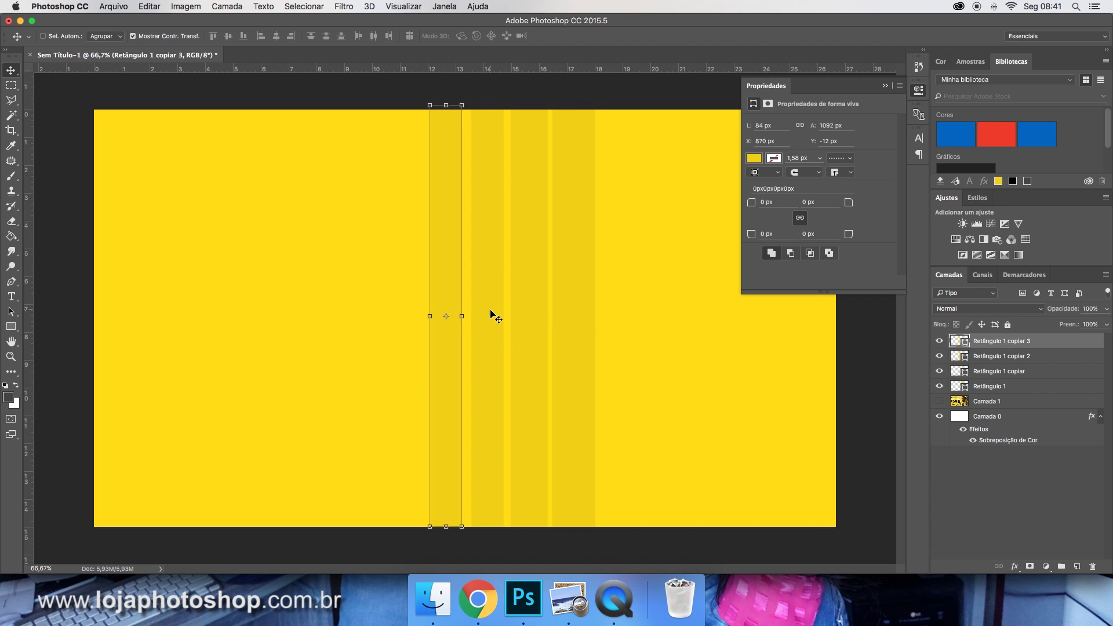
key("super+t")
left_click_drag(428, 316, 434, 316)
left_click(530, 36)
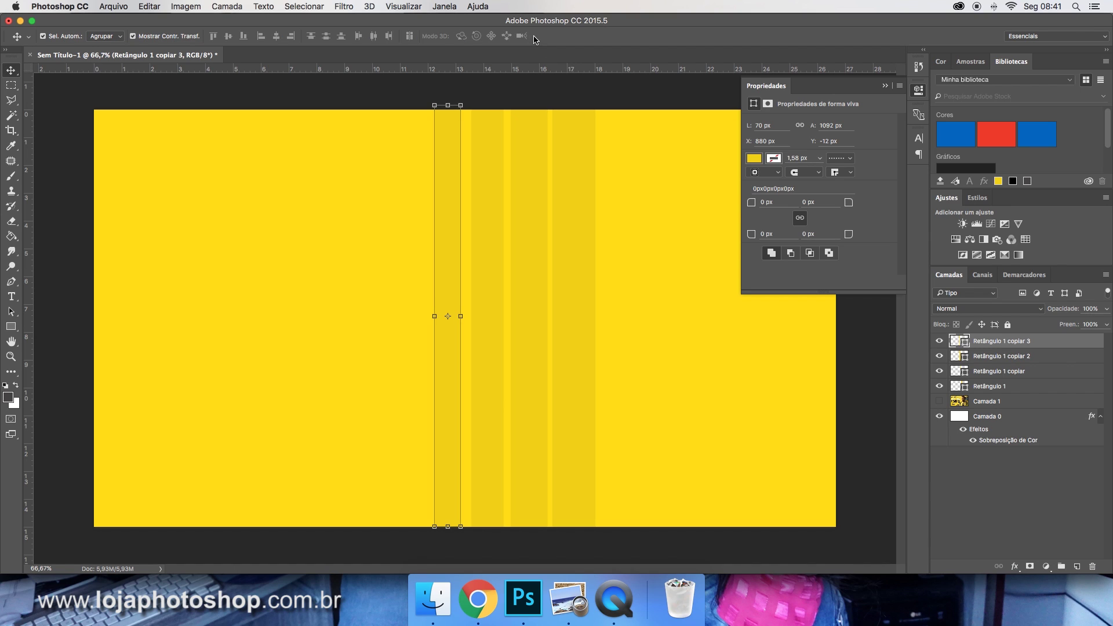
Continue the pattern leftward with six more stripe copies, each narrower than the previous one, ending with a hairline stripe.
left_click_drag(459, 183, 419, 180)
left_click_drag(395, 316, 400, 316)
left_click(530, 36)
left_click_drag(408, 187, 370, 187)
left_click_drag(362, 316, 366, 316)
left_click(530, 36)
left_click_drag(371, 187, 337, 187)
left_click_drag(332, 317, 336, 316)
left_click(530, 36)
left_click_drag(346, 186, 310, 187)
left_click_drag(300, 316, 304, 316)
left_click(530, 36)
left_click_drag(293, 170, 262, 165)
left_click_drag(274, 316, 278, 316)
left_click(530, 36)
left_click_drag(278, 224, 249, 223)
left_click_drag(249, 316, 246, 316)
left_click(530, 36)
key("m")
left_click(885, 85)
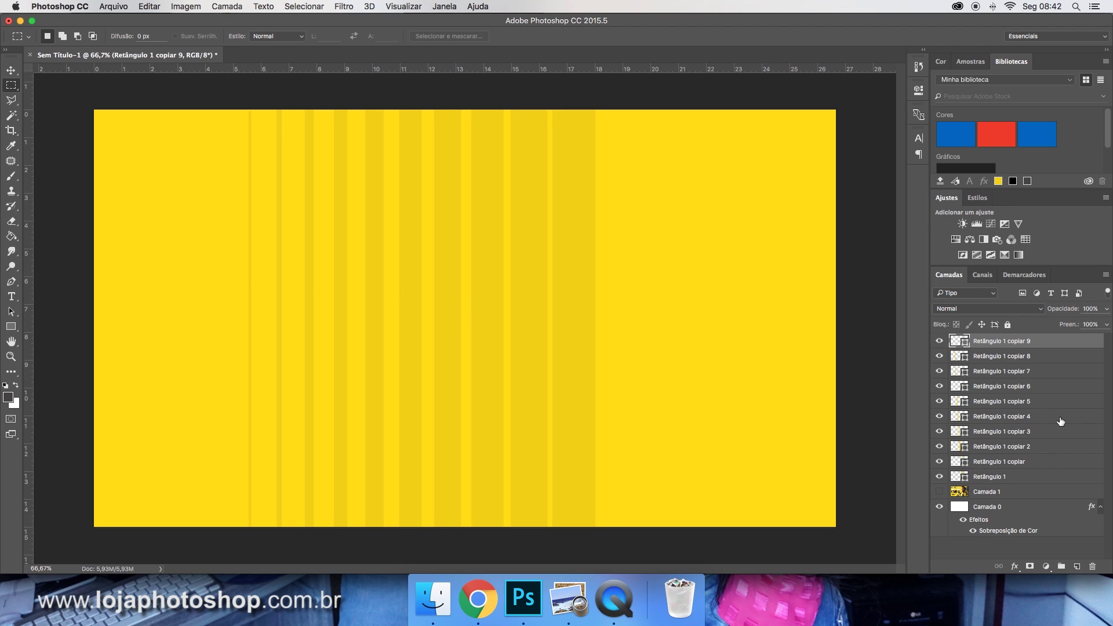
Group all ten rectangle layers, from Retângulo 1 to Retângulo 1 copiar 9, and check the group by hiding and showing it.
left_click(1023, 463, "shift")
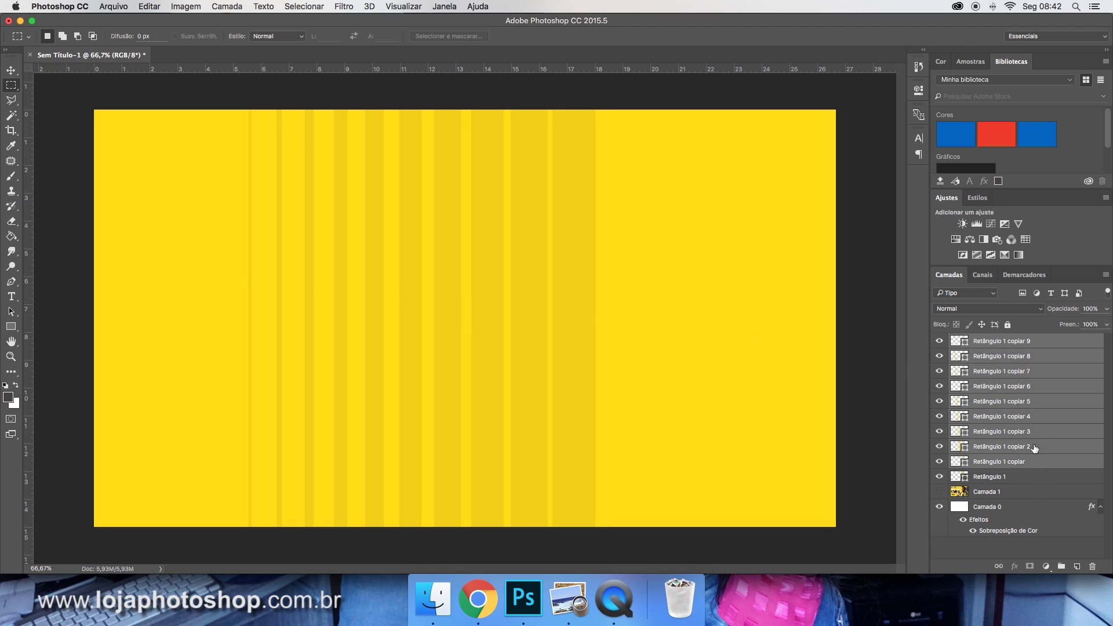
left_click(1027, 477, "shift")
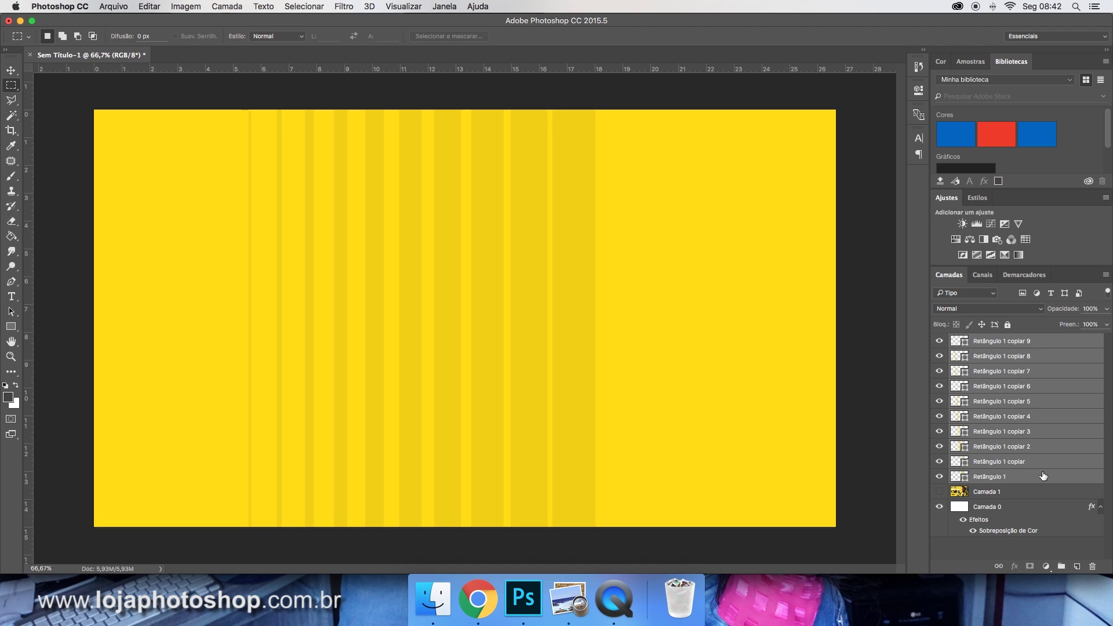
key("super+g")
left_click(940, 340)
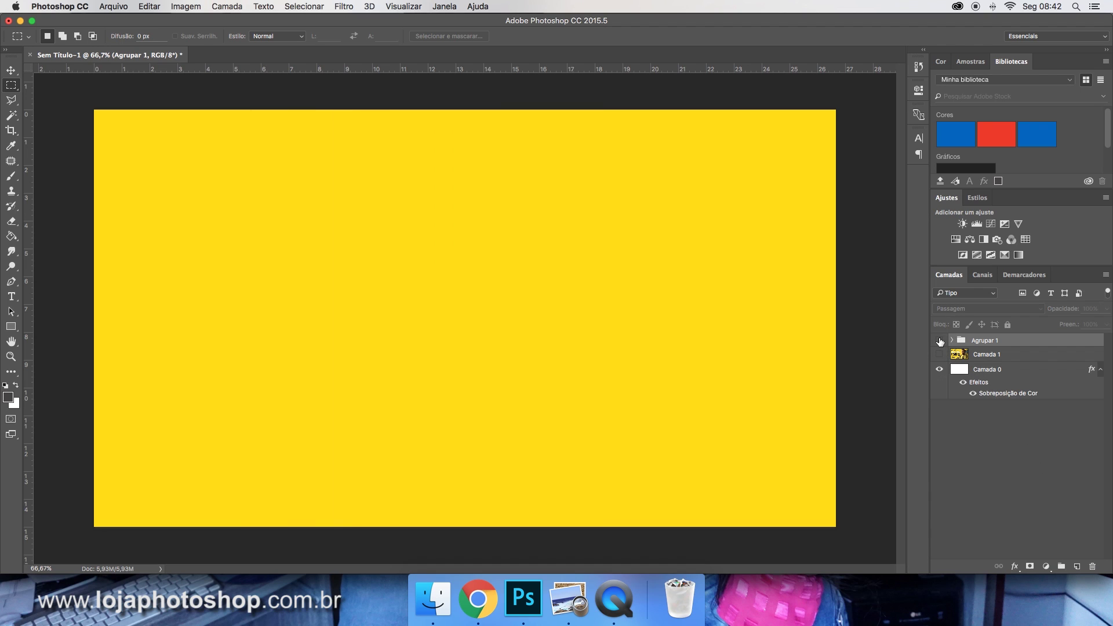
left_click(940, 340)
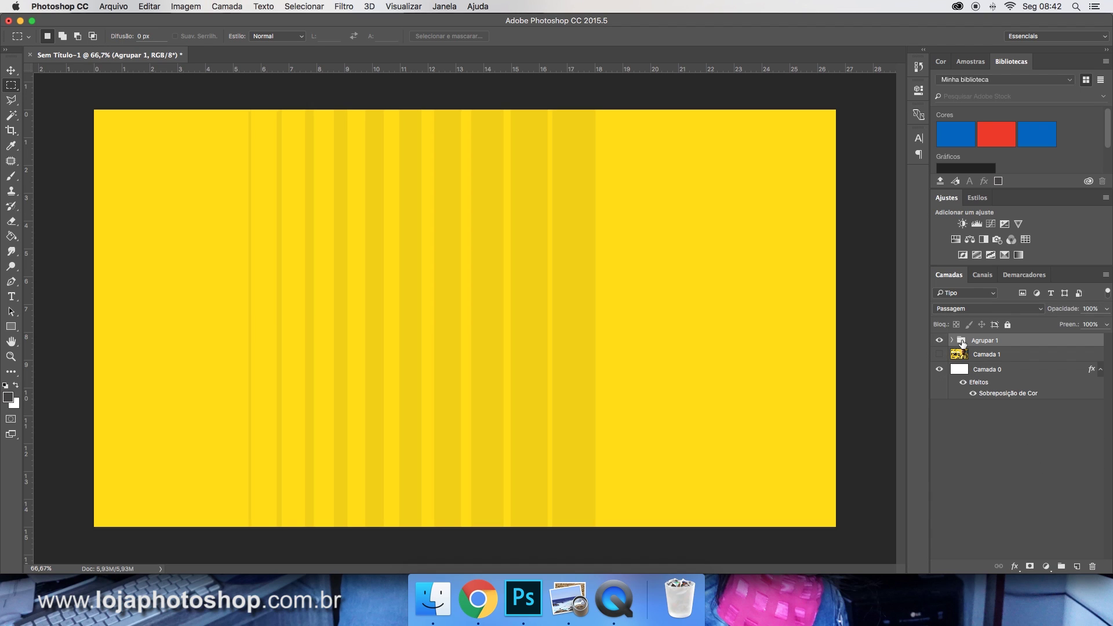
Add a layer mask to the stripe group, select a circle spanning the full width of the stripes, and invert the selection.
left_click(1031, 566)
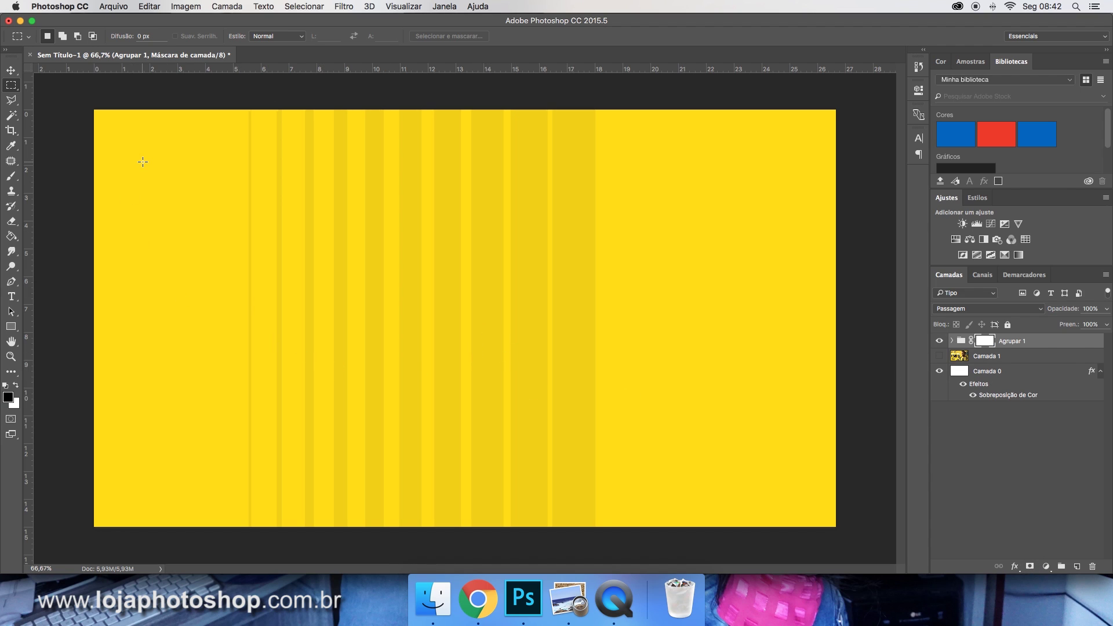
left_click(11, 85)
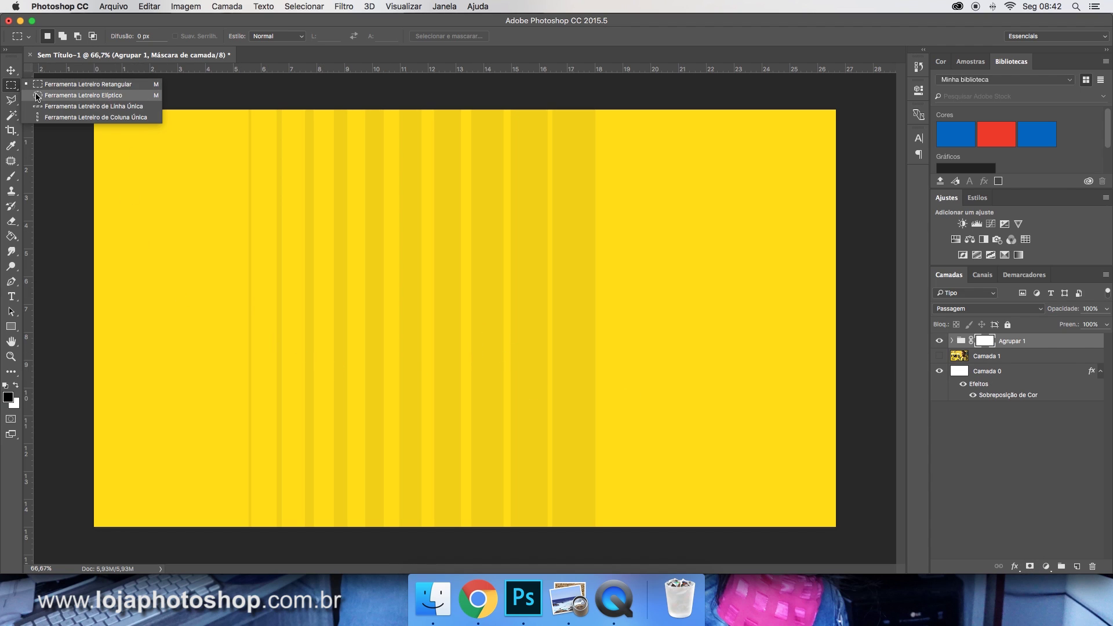
left_click(37, 96)
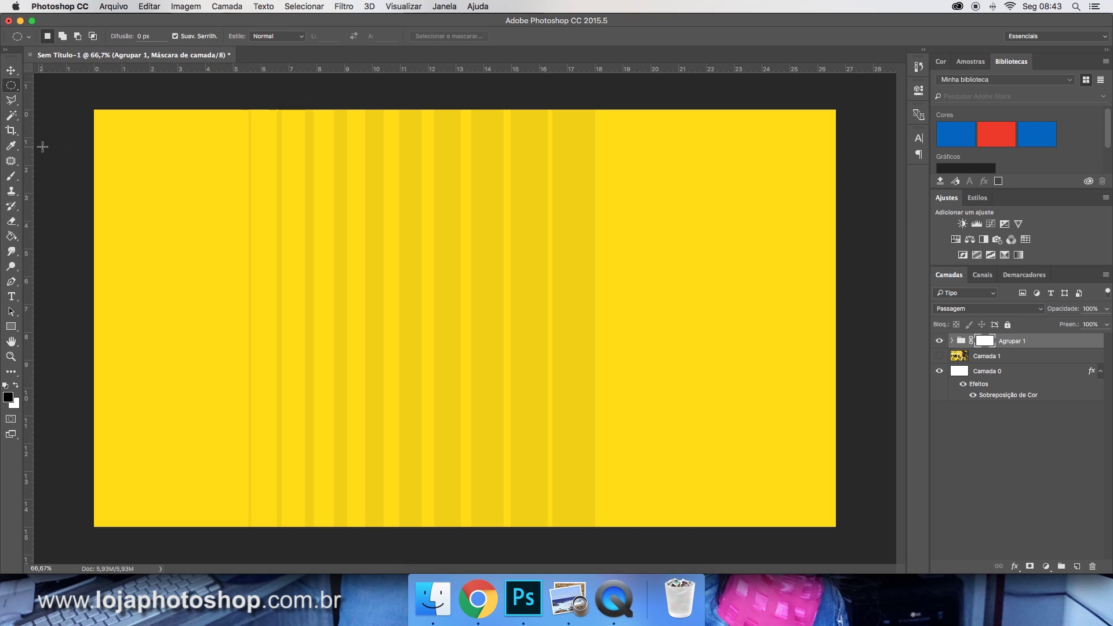
left_click_drag(32, 151, 658, 473)
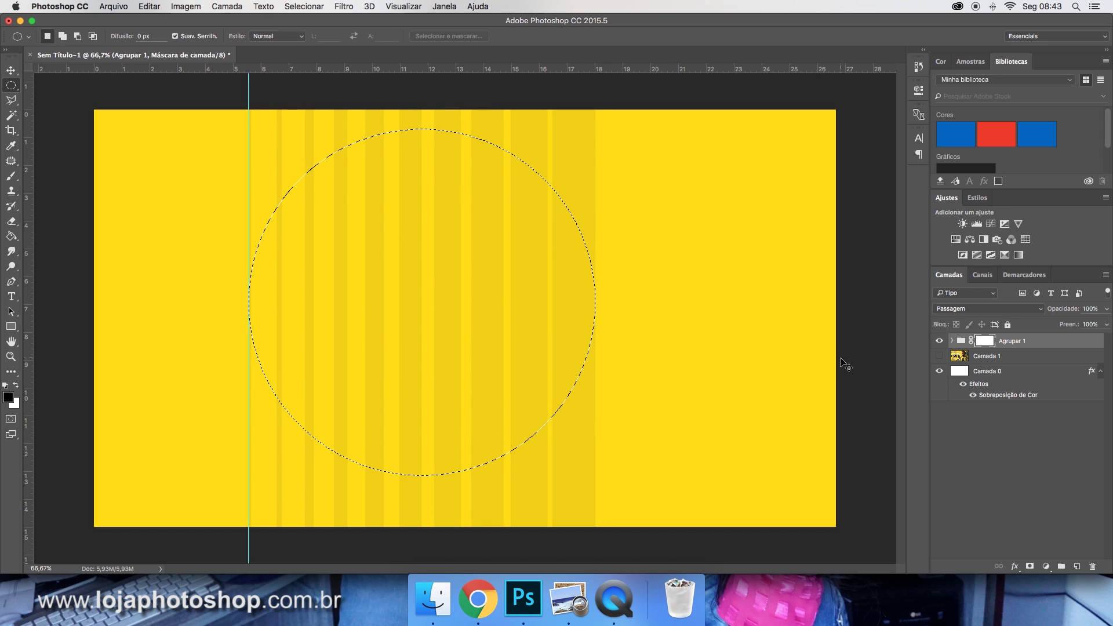
key("super+shift+i")
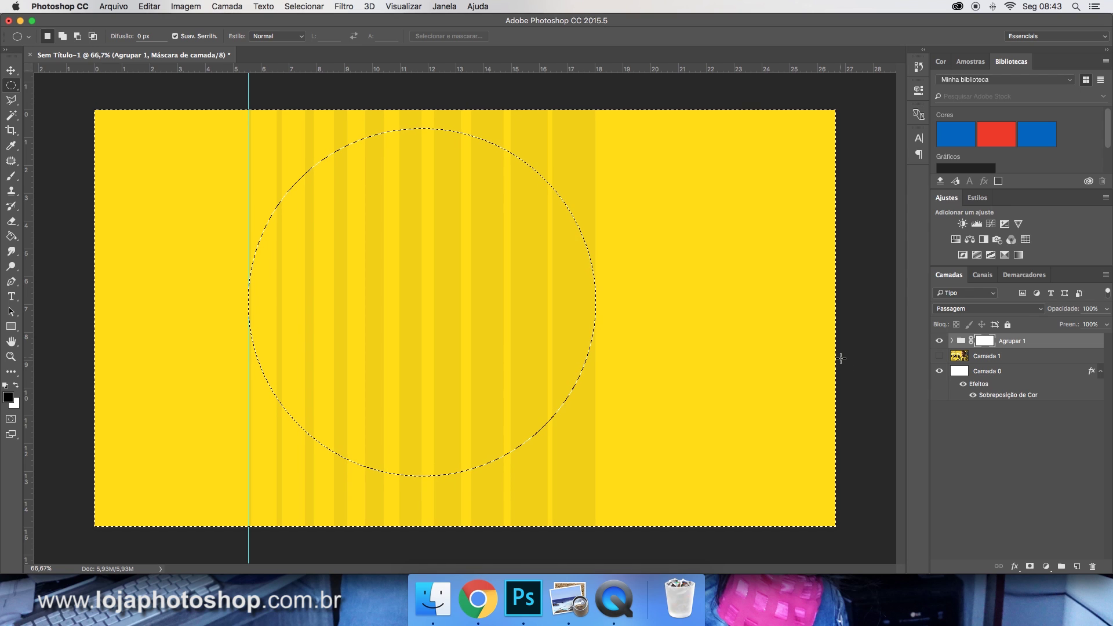
Fill the area outside the circle with black on the group's mask using the Paint Bucket and deselect.
left_click(11, 236)
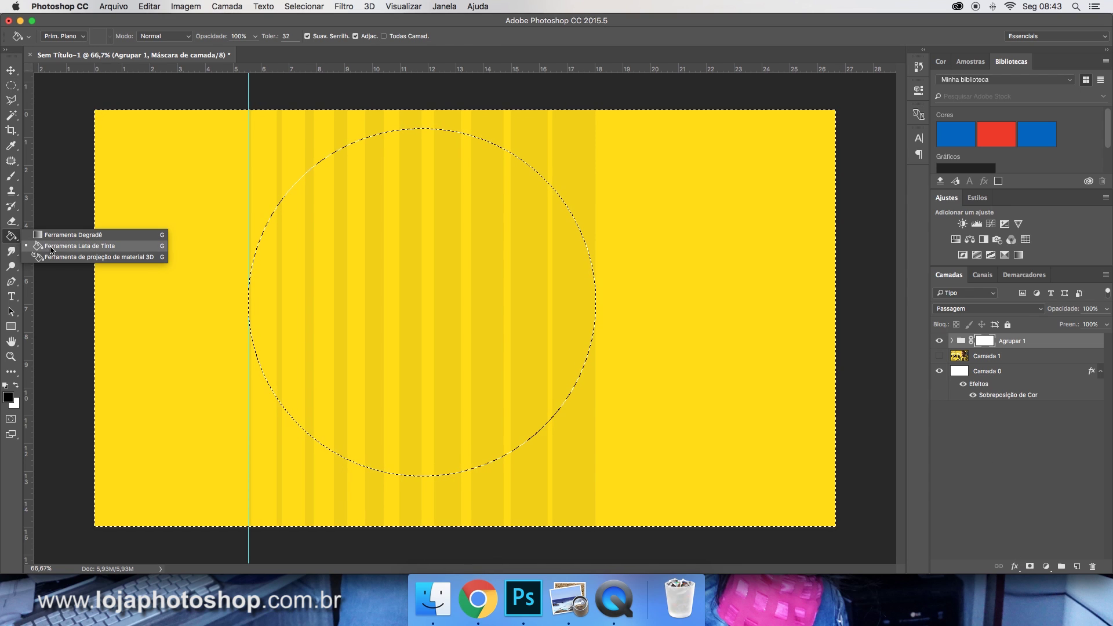
left_click(28, 247)
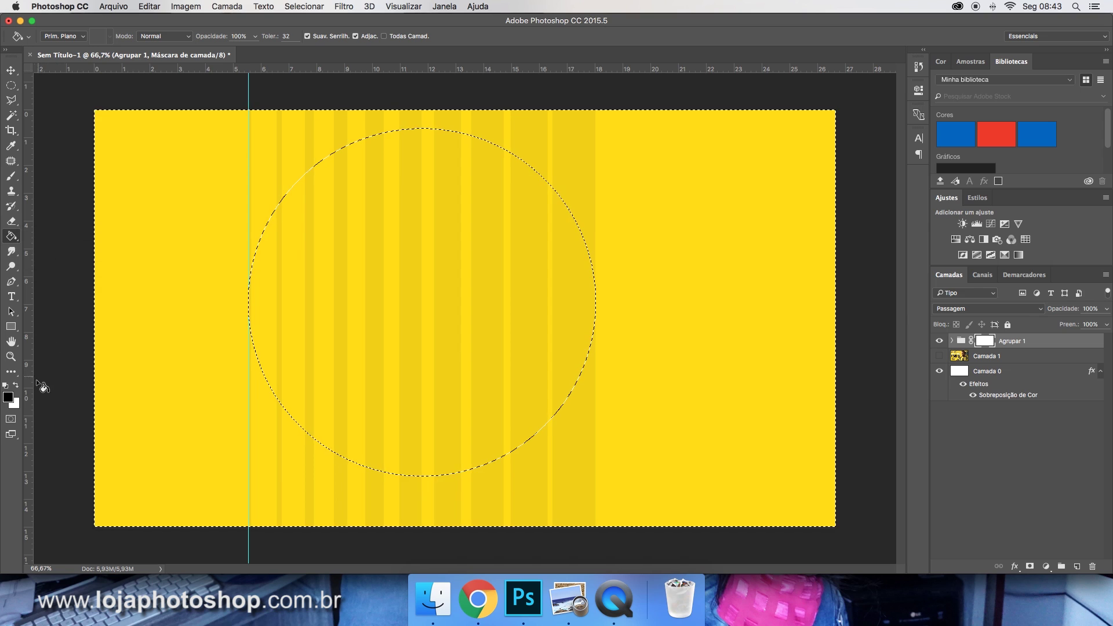
left_click(276, 436)
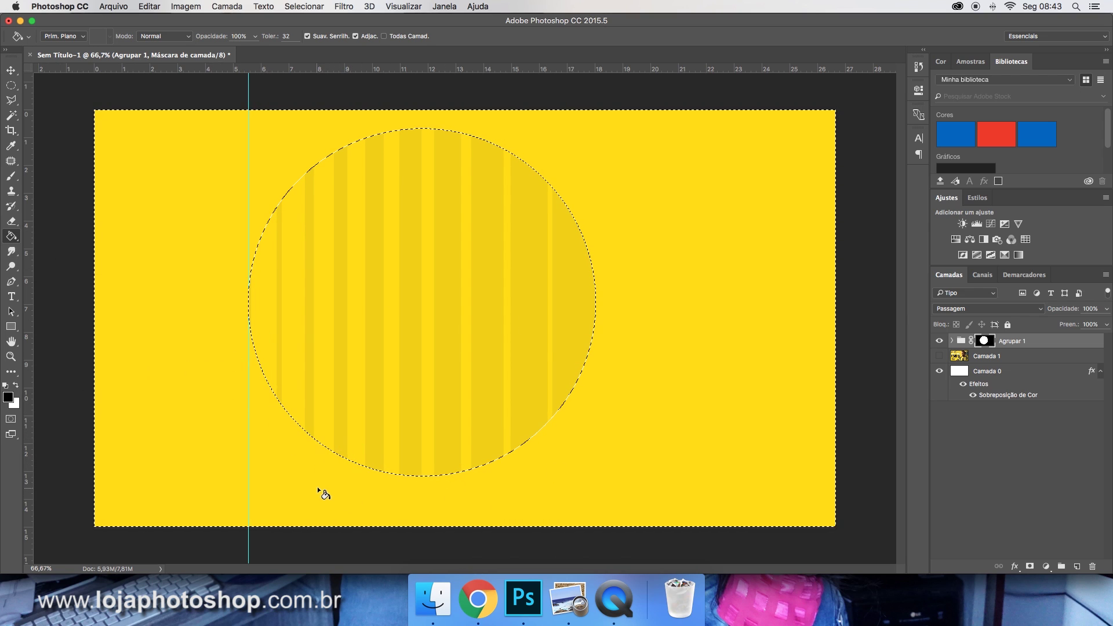
key("super+d")
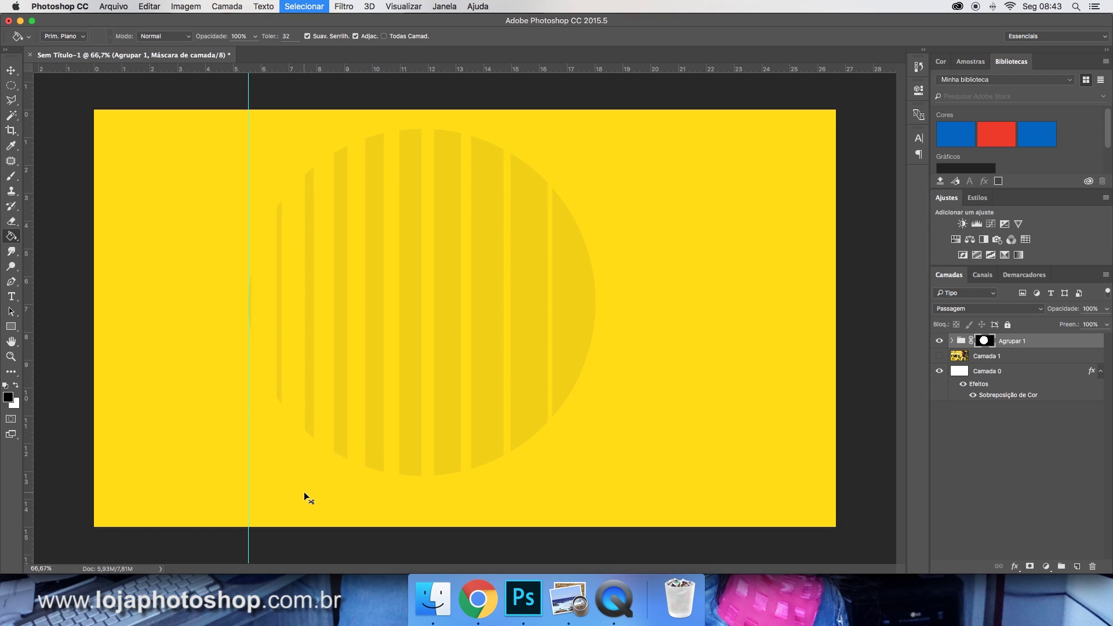
Scale the masked stripe group down slightly about its centre and paint black on its mask over the stripe fragments above the circle.
key("v")
left_click_drag(835, 105, 807, 122)
left_click(537, 40)
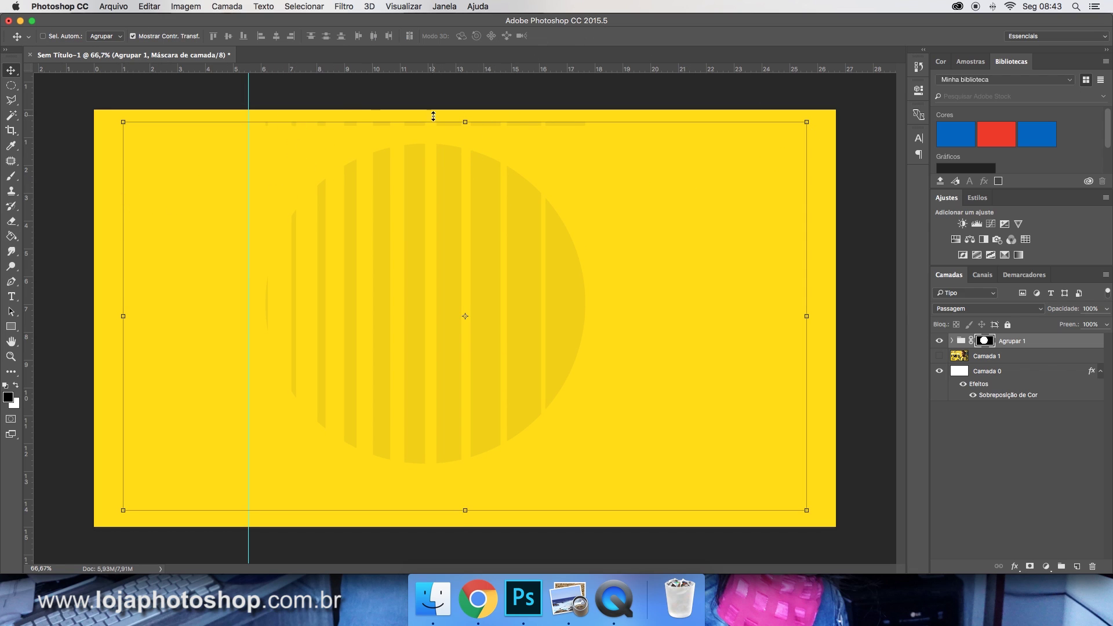
left_click(11, 175)
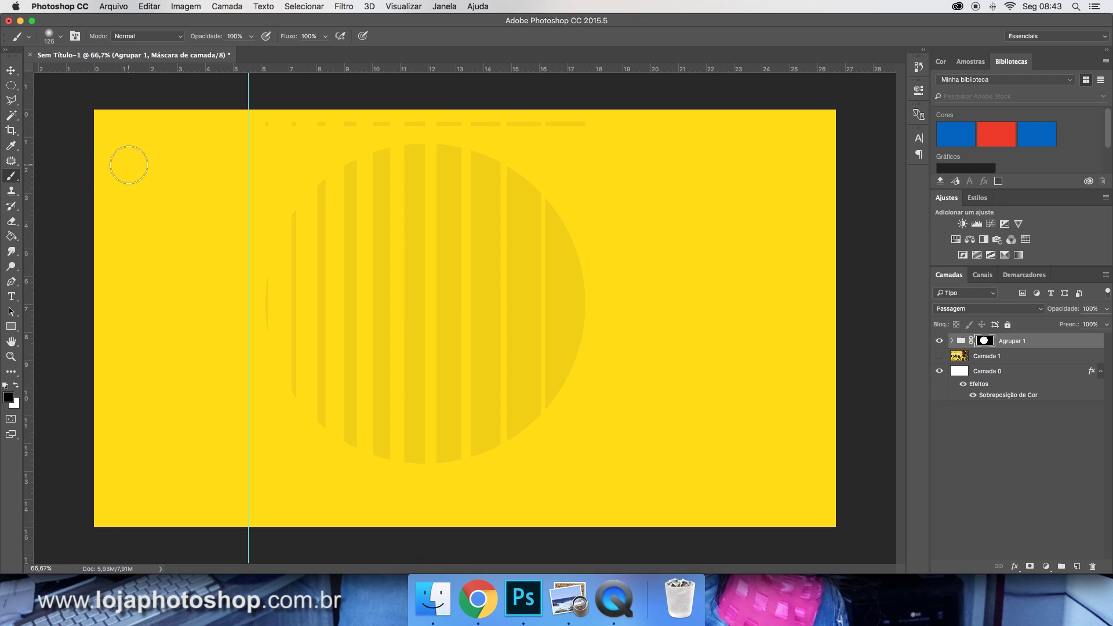
mouse_move(273, 129)
left_mouse_down()
mouse_move(516, 109)
mouse_move(452, 109)
mouse_move(587, 120)
mouse_move(410, 112)
left_mouse_up()
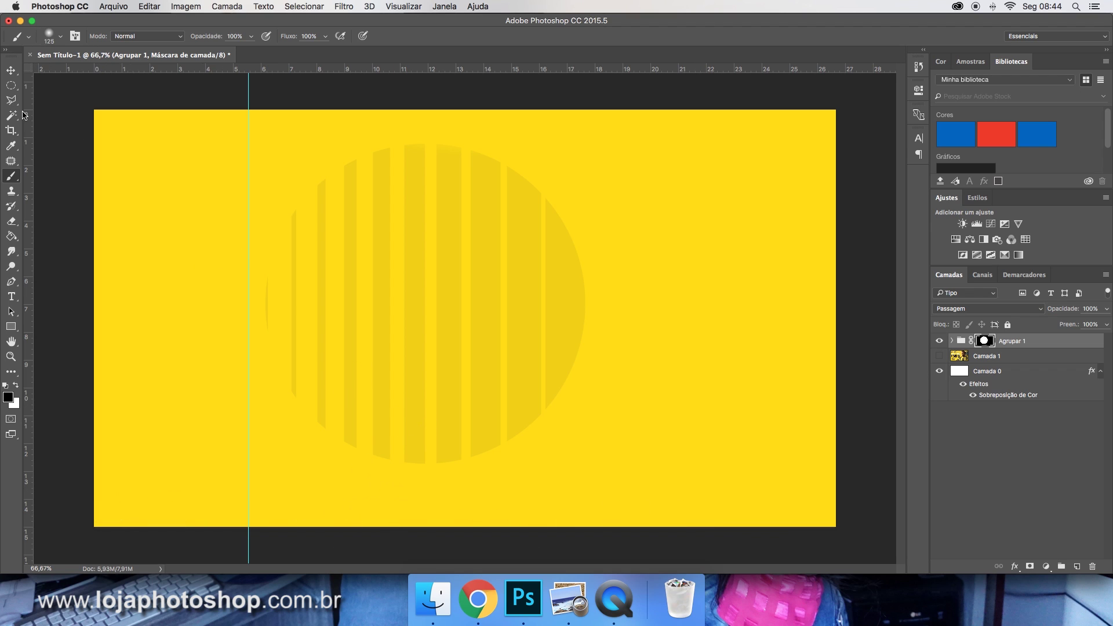
Nudge the thinnest, leftmost stripe (Retângulo 1 copiar 9) inside the group to the right, closer to its neighbour.
left_click(11, 70)
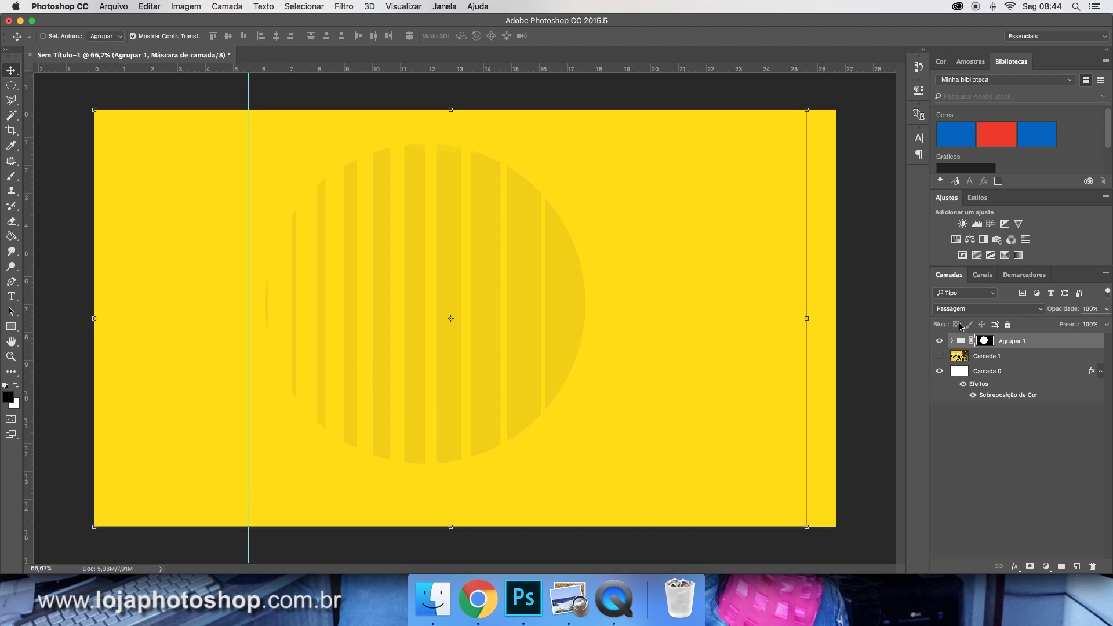
left_click(952, 341)
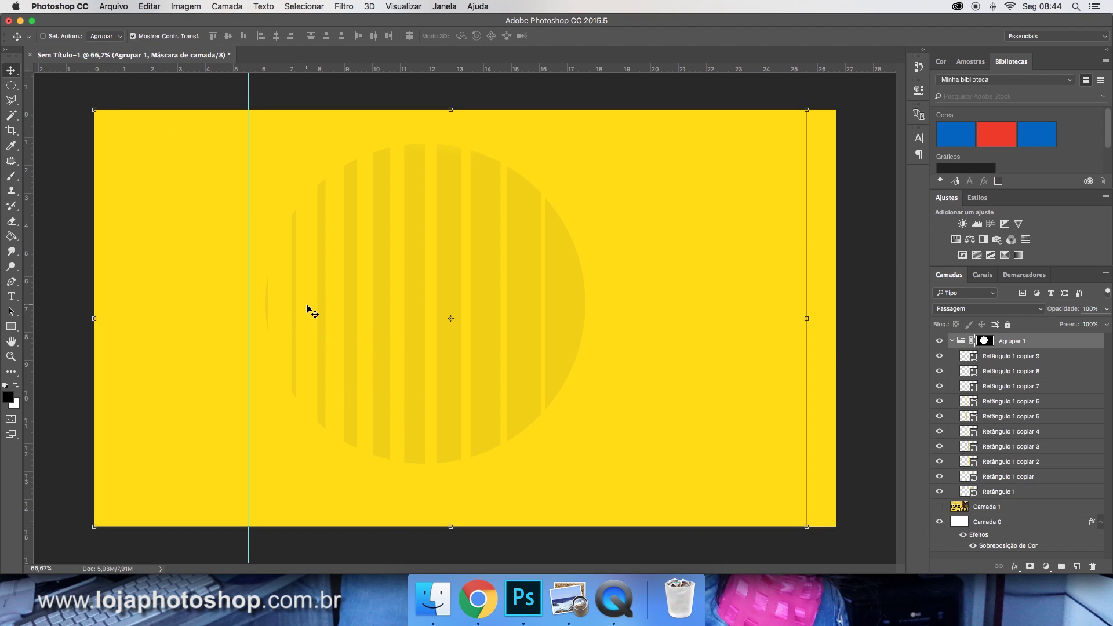
left_click(1010, 357)
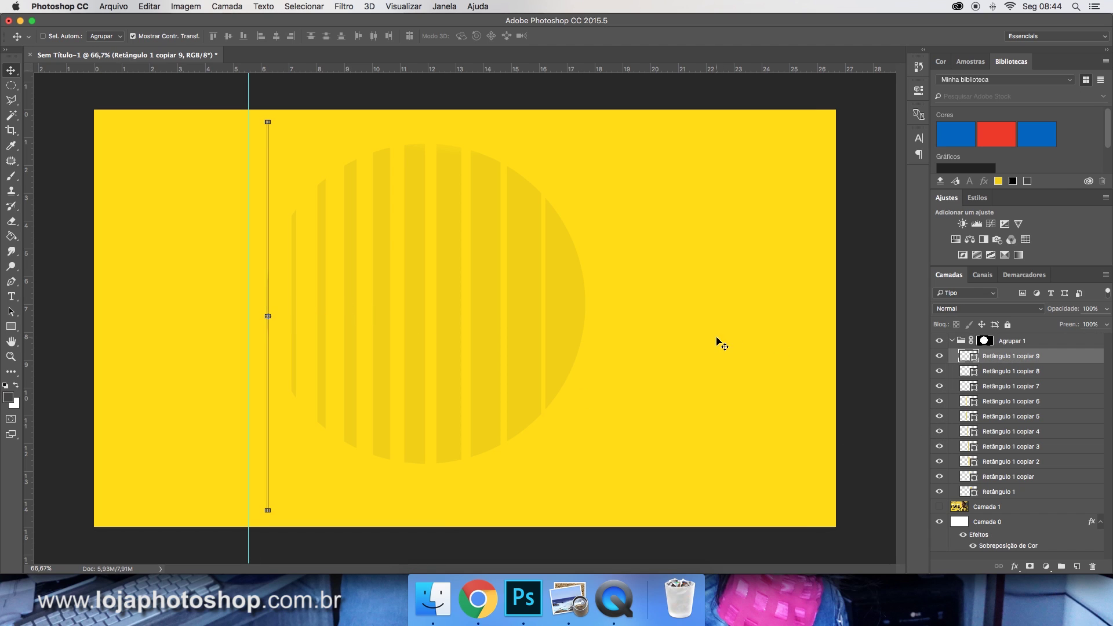
key("Right")
key("Right")
key("Right")
key("Right")
key("Right")
key("Right")
key("Right")
key("Right")
key("Right")
key("Right")
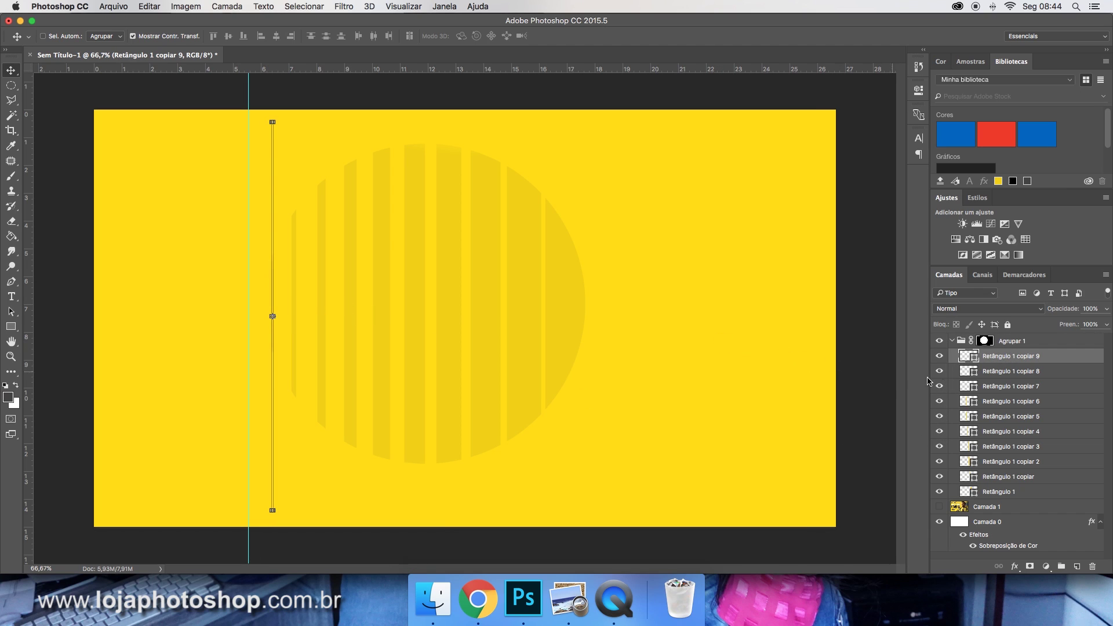
left_click(1028, 375)
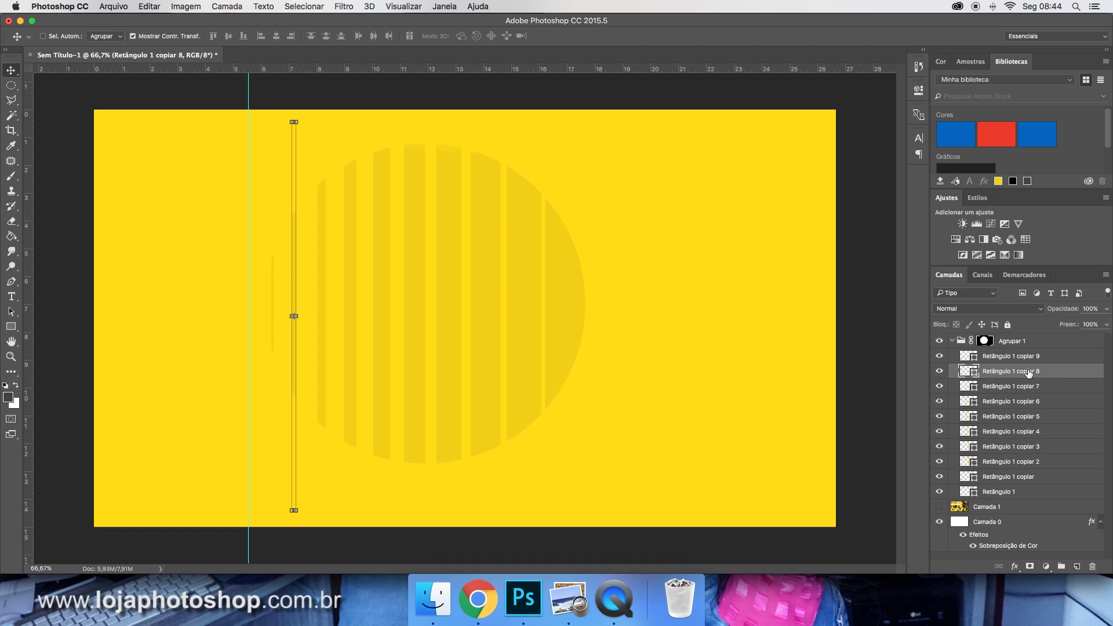
left_click(1027, 358)
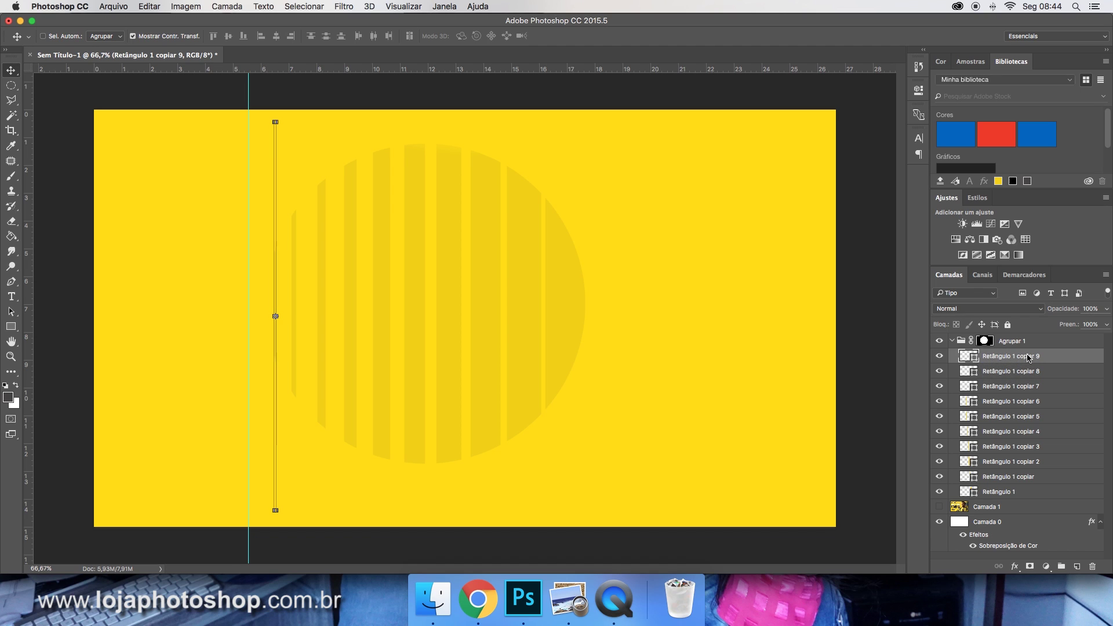
Nudge the next two stripes, Retângulo 1 copiar 8 and copiar 7, slightly right to even out the spacing.
left_click(1026, 373)
left_click(1024, 387)
left_click(1023, 401)
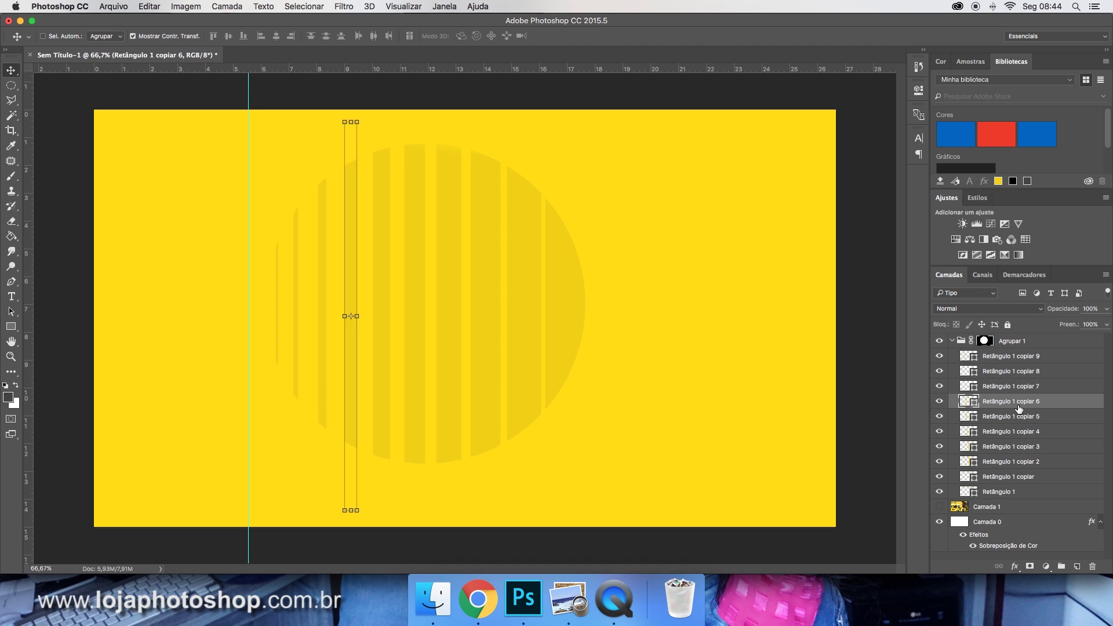
left_click(1023, 416)
key("m")
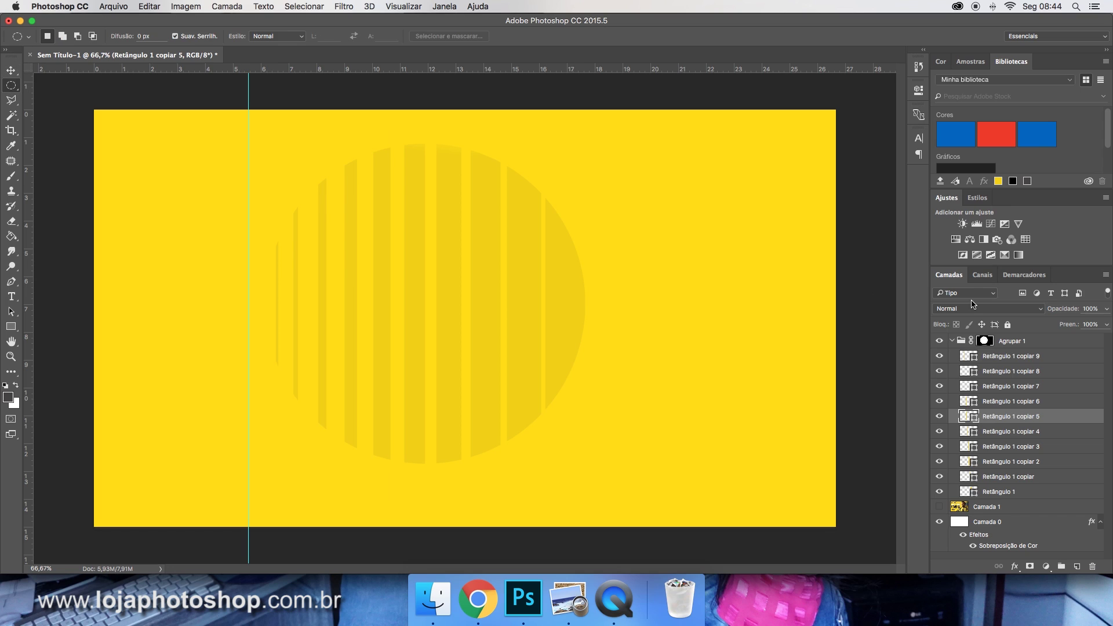
Collapse and hide the stripe group, and show the reference image on Camada 1 for comparison.
left_click(950, 341)
left_click(939, 341)
left_click(939, 356)
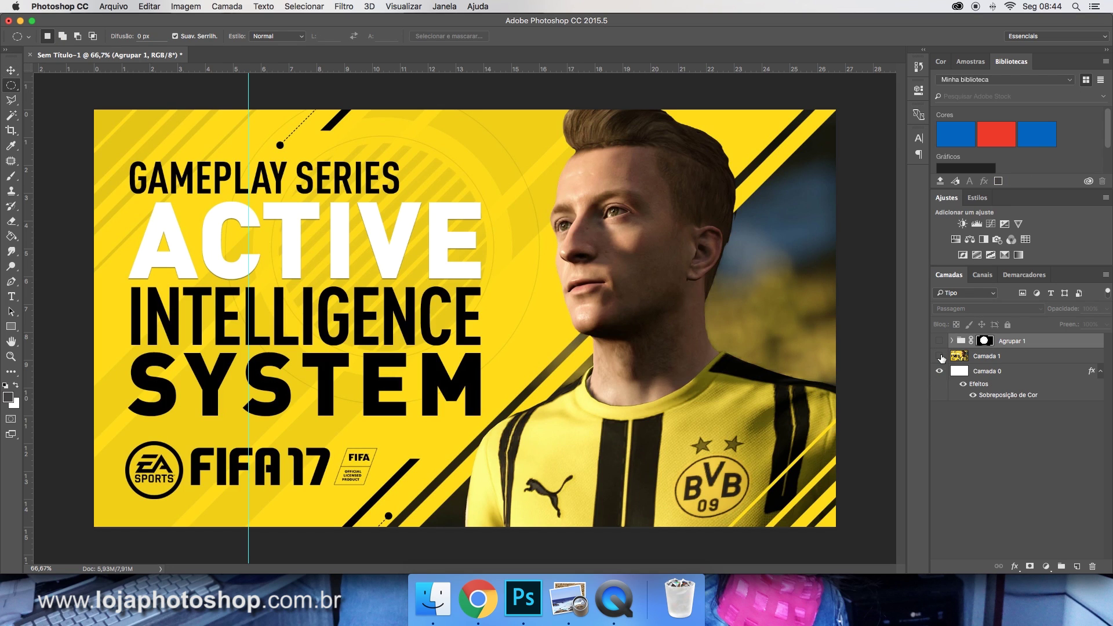
Compare the stripe group with the reference image, leaving Agrupar 1 visible and Camada 1 hidden.
left_click(939, 356)
left_click(939, 356)
left_click(940, 341)
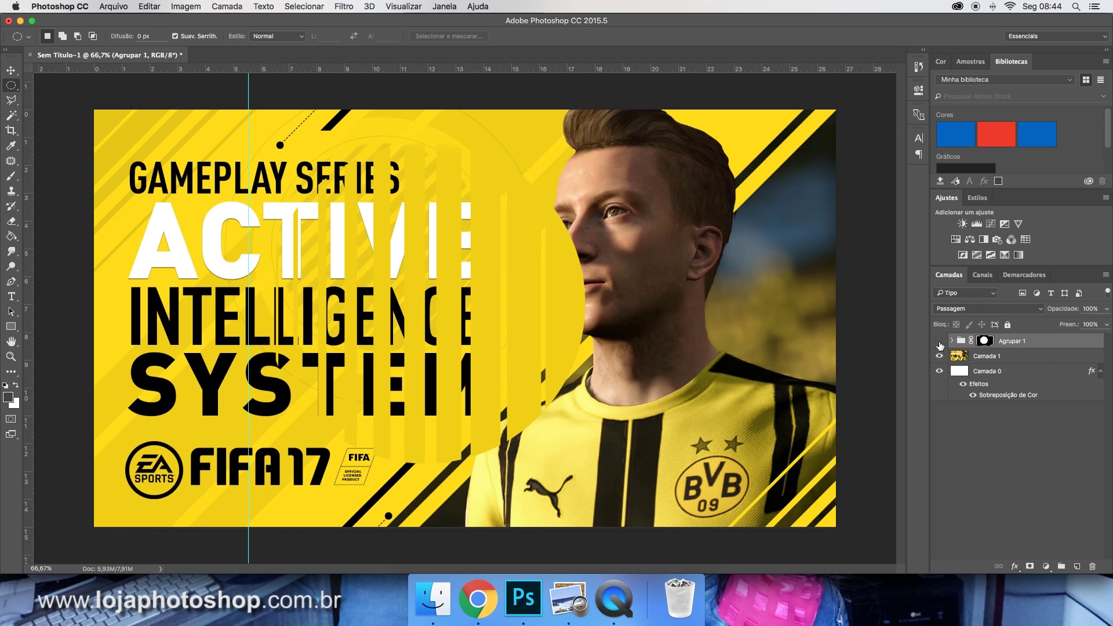
left_click(940, 342)
left_click(940, 356)
left_click(940, 341)
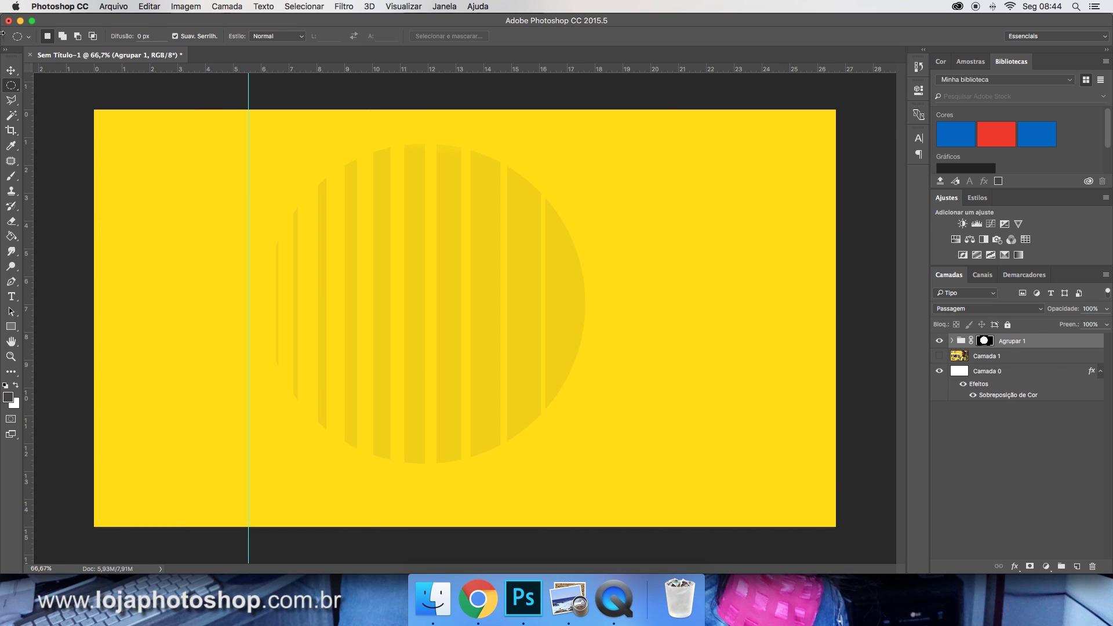
Rotate the striped circle group about 40° clockwise so its stripes run diagonally.
left_click(11, 70)
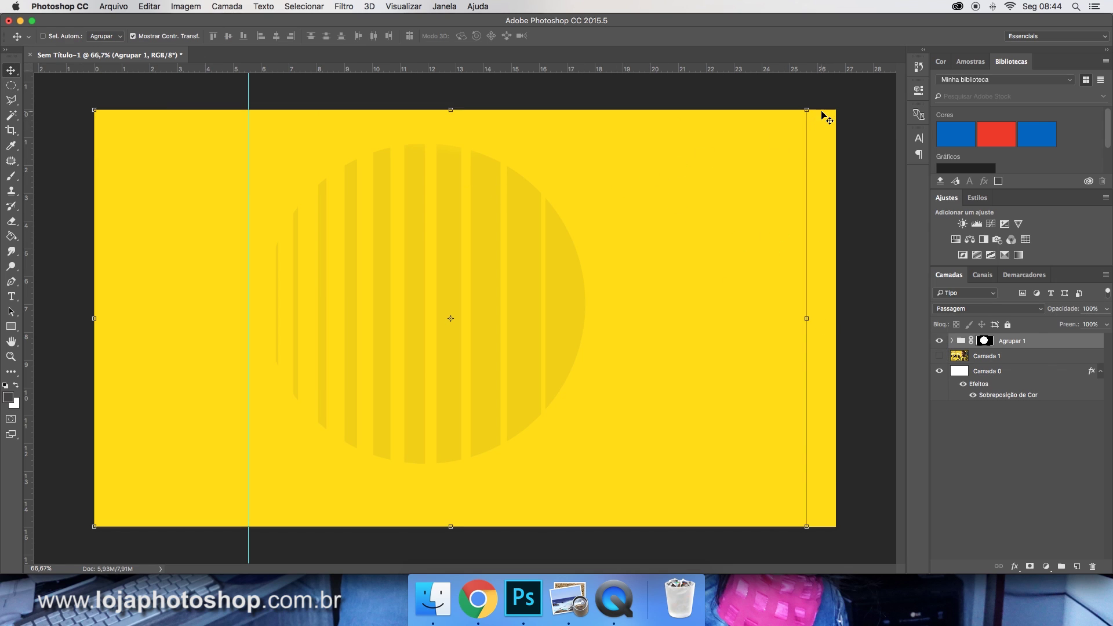
left_click_drag(817, 100, 793, 377)
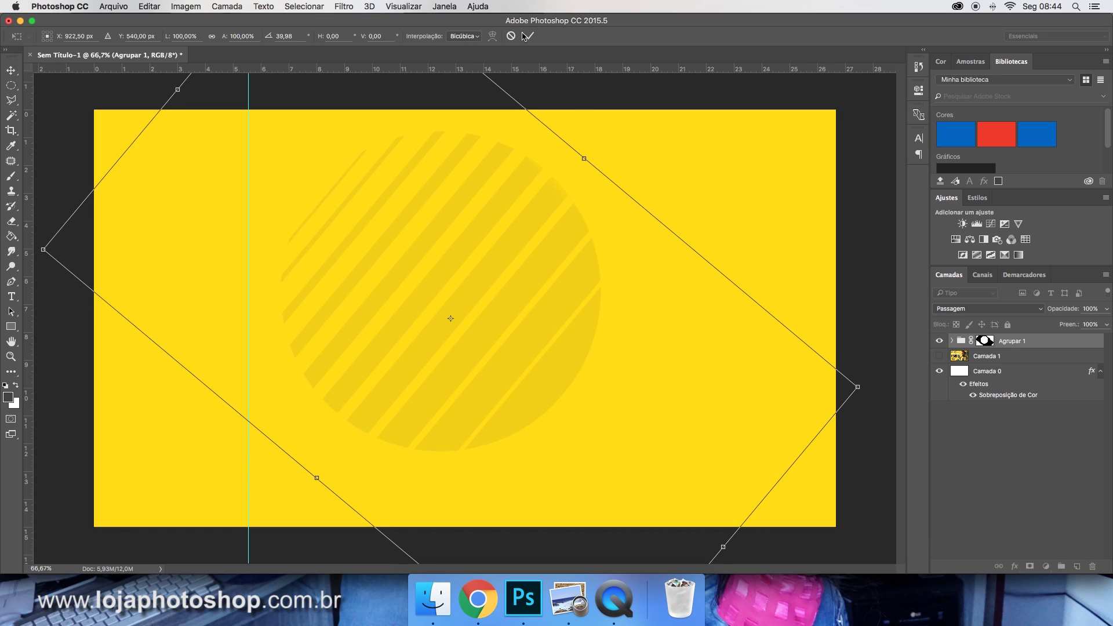
left_click(529, 36)
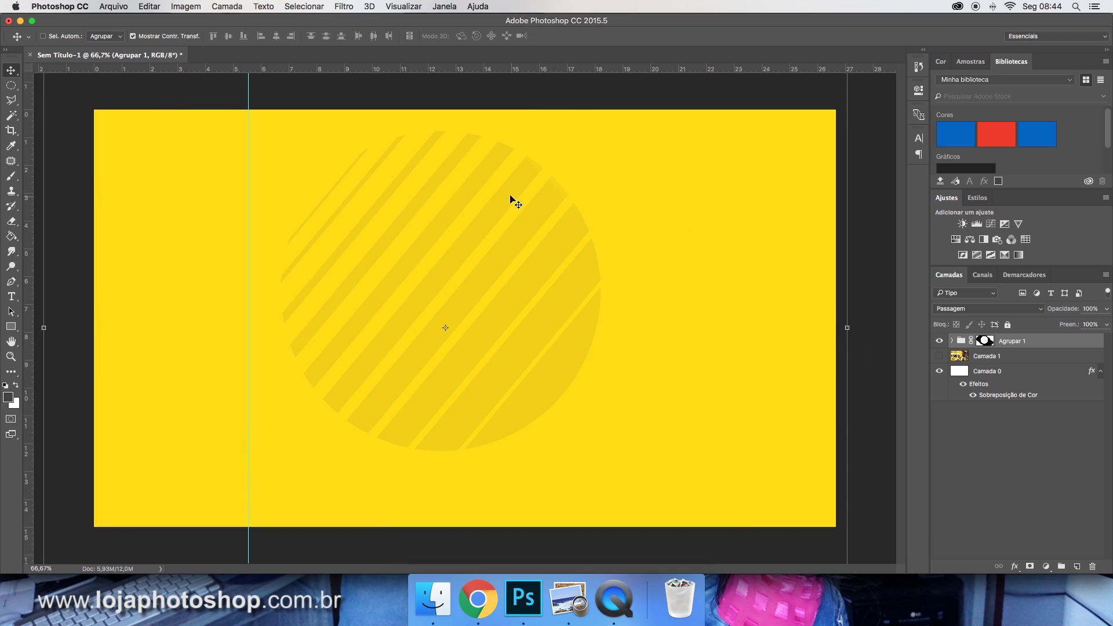
Scale the rotated striped circle group down proportionally and adjust its placement in the canvas's upper-left area.
scroll(647, 167, "down", 5)
left_click_drag(652, 150, 620, 164)
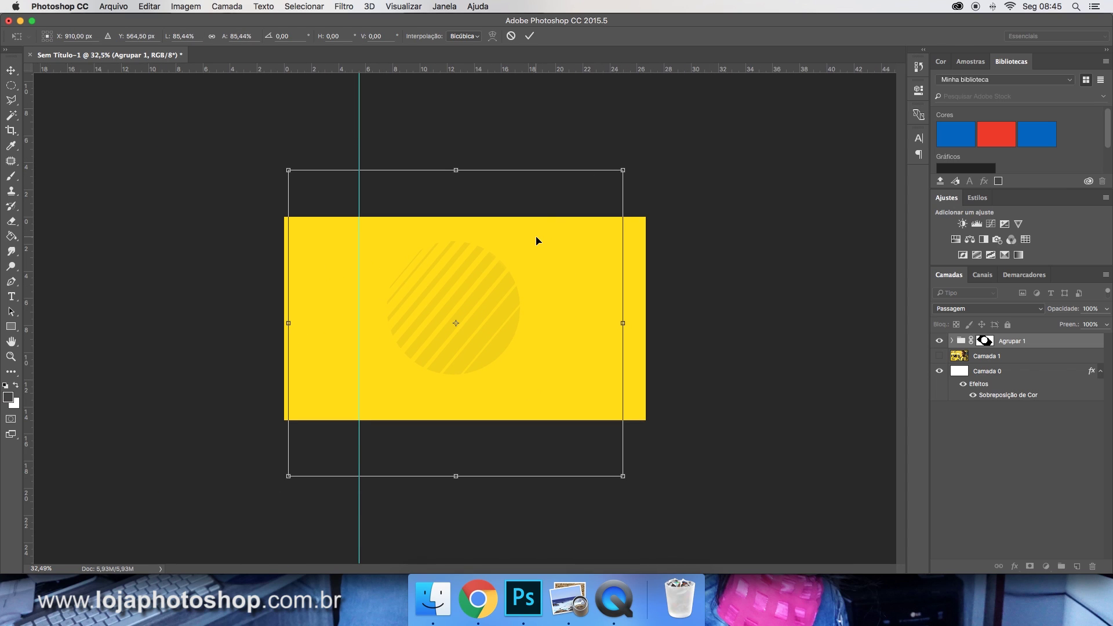
left_click_drag(528, 242, 533, 237)
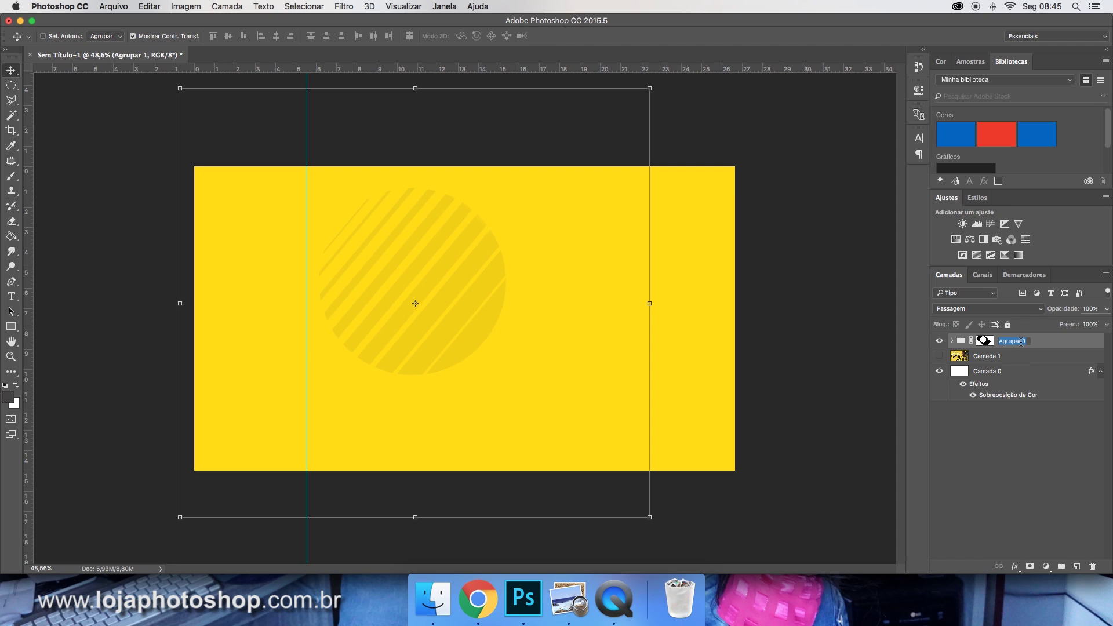
Rename the group ESFERA LISTRADA and check it against the reference image on Camada 1.
type("ESFERA LISTRADA")
key("Return")
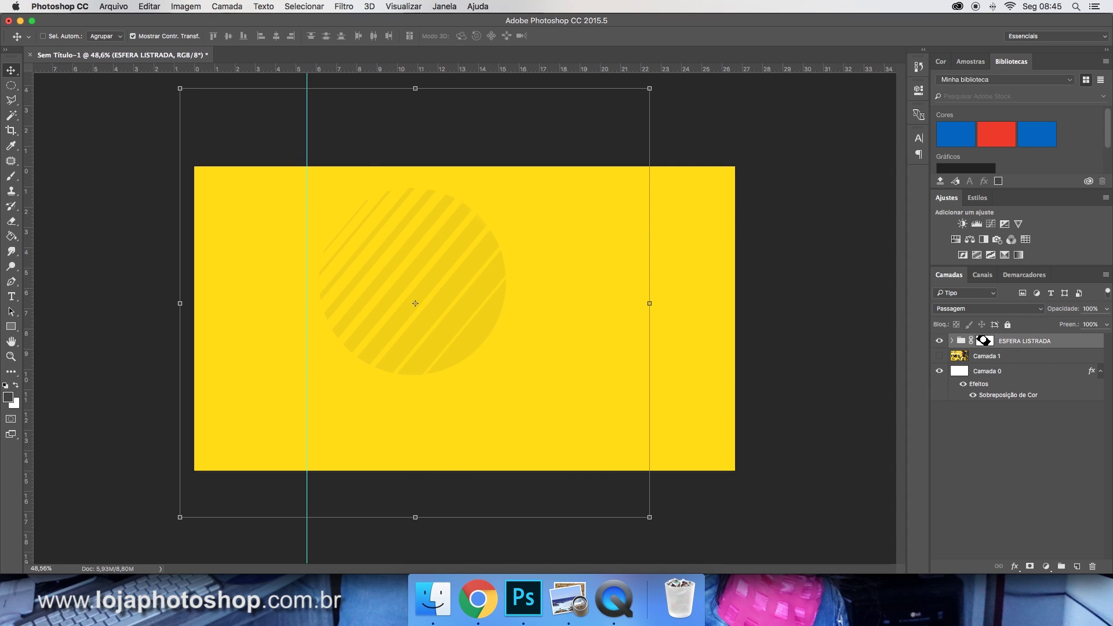
left_click(939, 356)
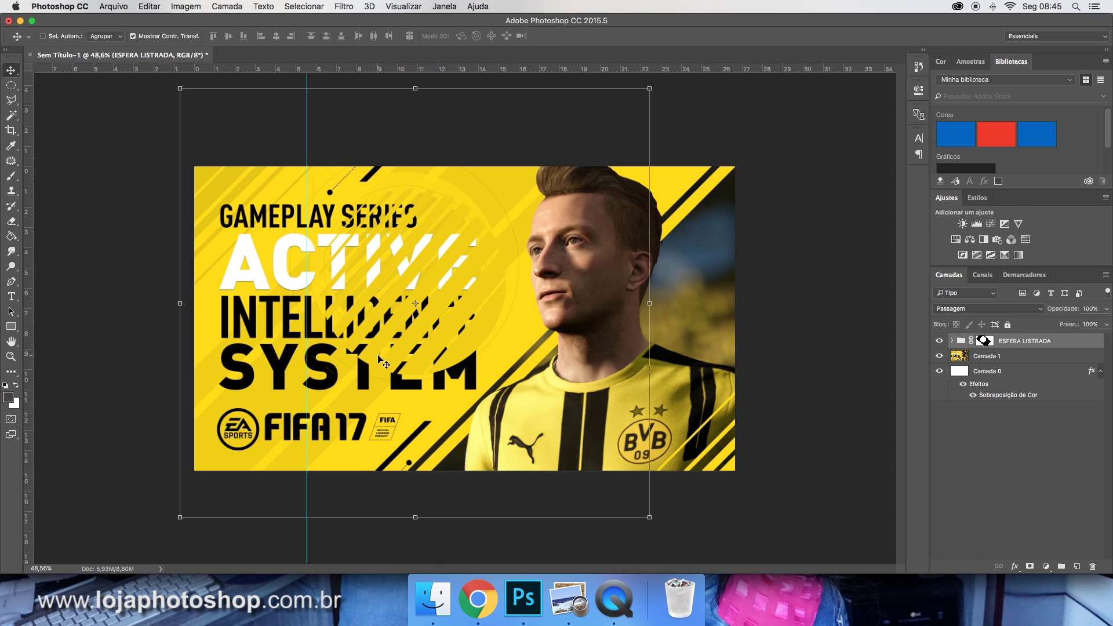
left_click(939, 356)
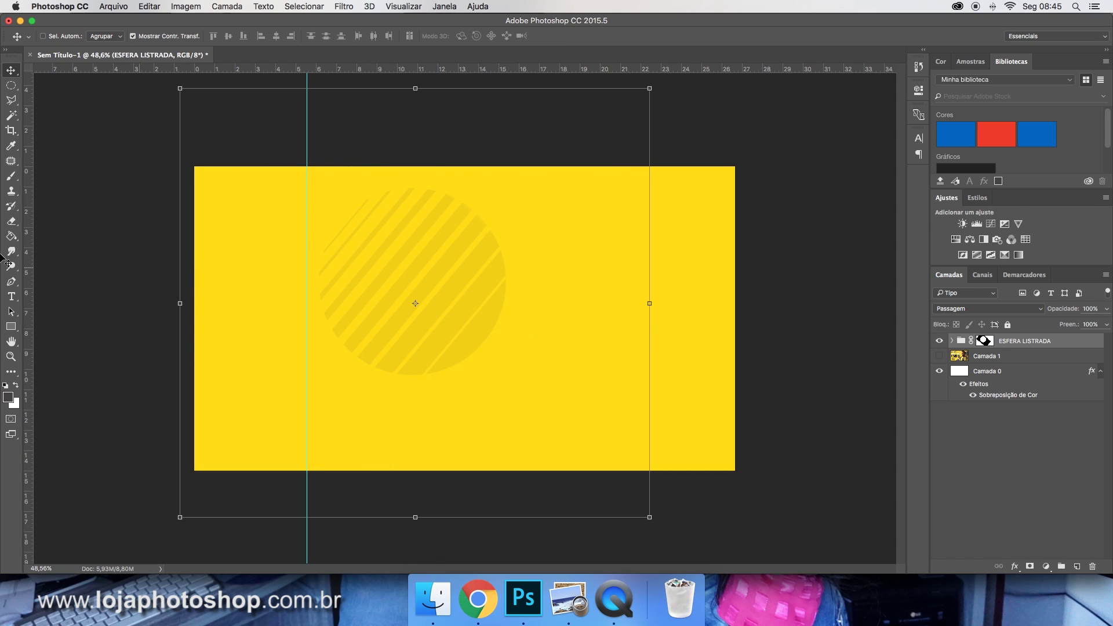
Add a new layer and draw a narrow vertical black rectangle, about 31 × 1032 px, to the right of the striped circle.
left_click(11, 326)
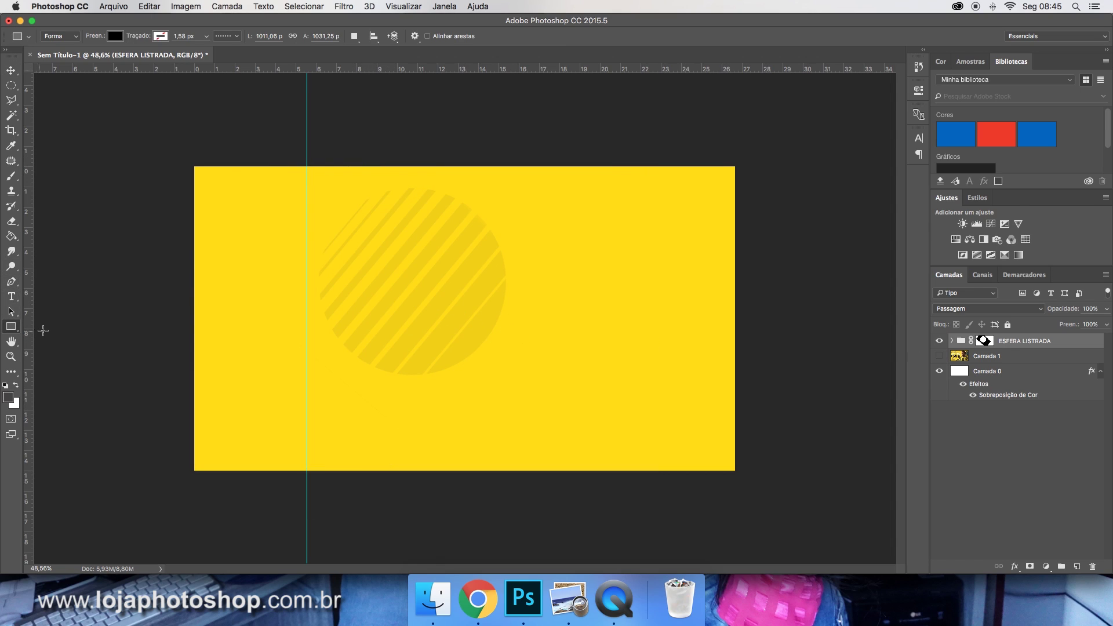
left_click_drag(8, 328, 60, 326)
left_click(114, 37)
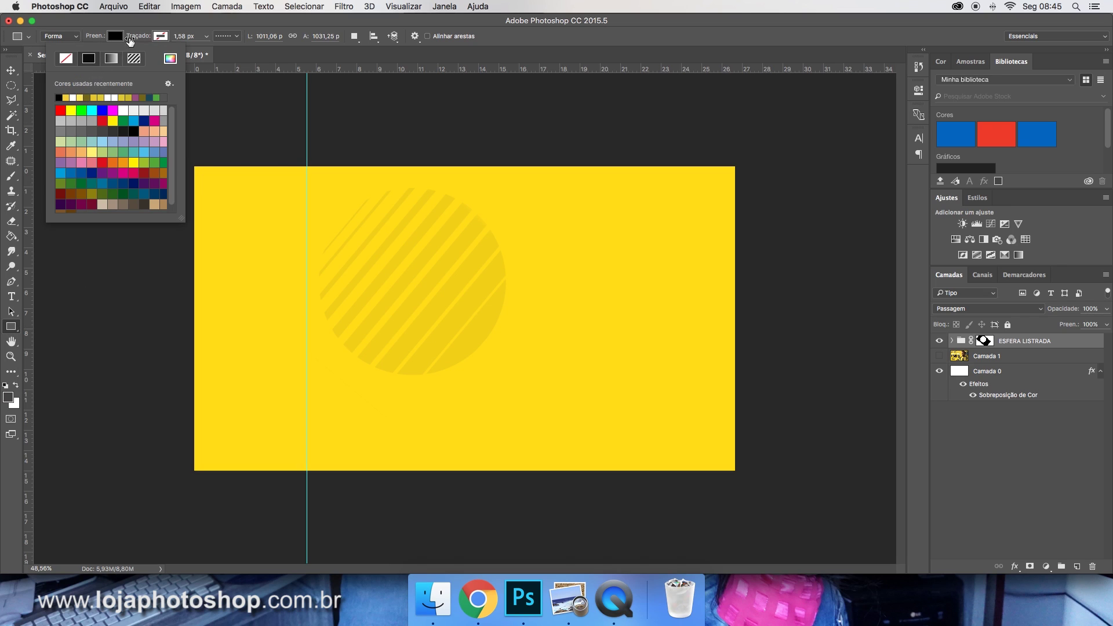
left_click(155, 34)
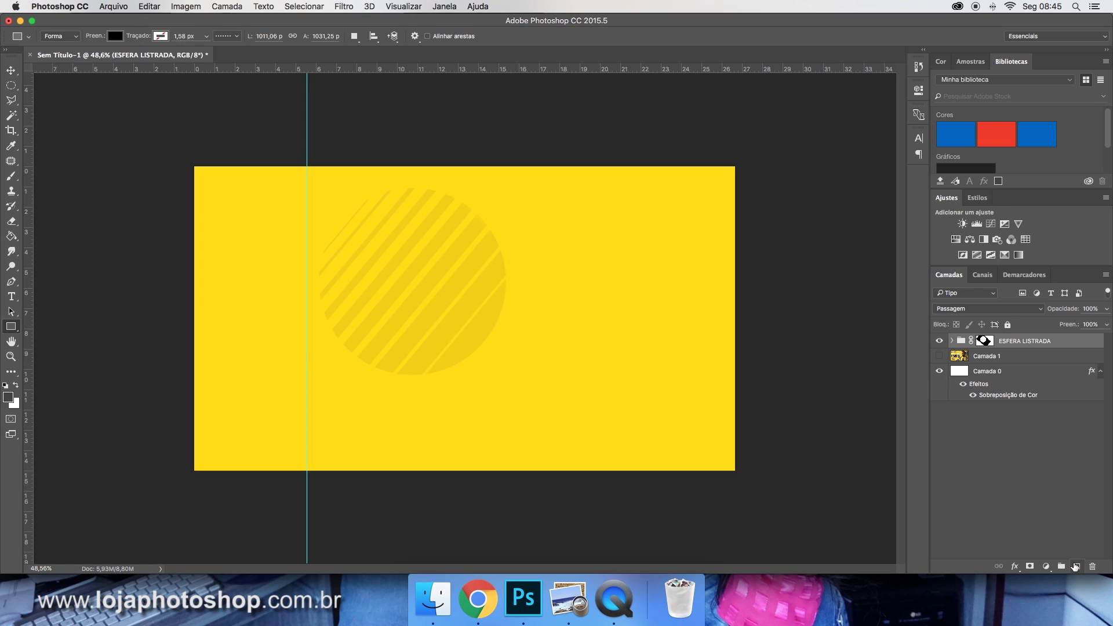
left_click(1076, 566)
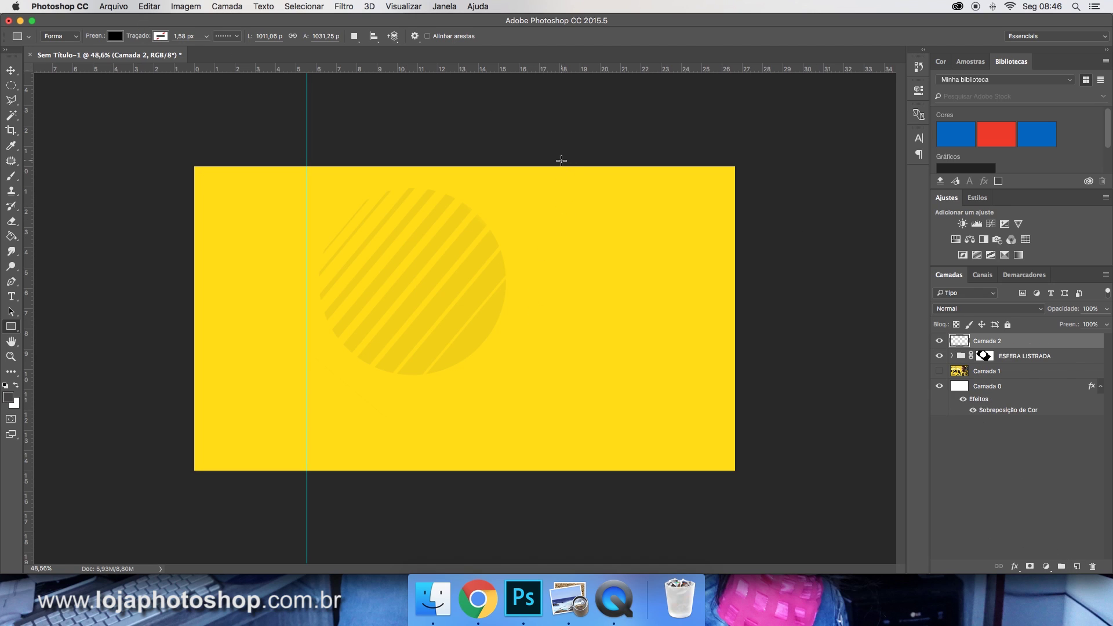
left_click_drag(561, 159, 569, 450)
Rotate the black rectangle by 40°.
left_click(11, 71)
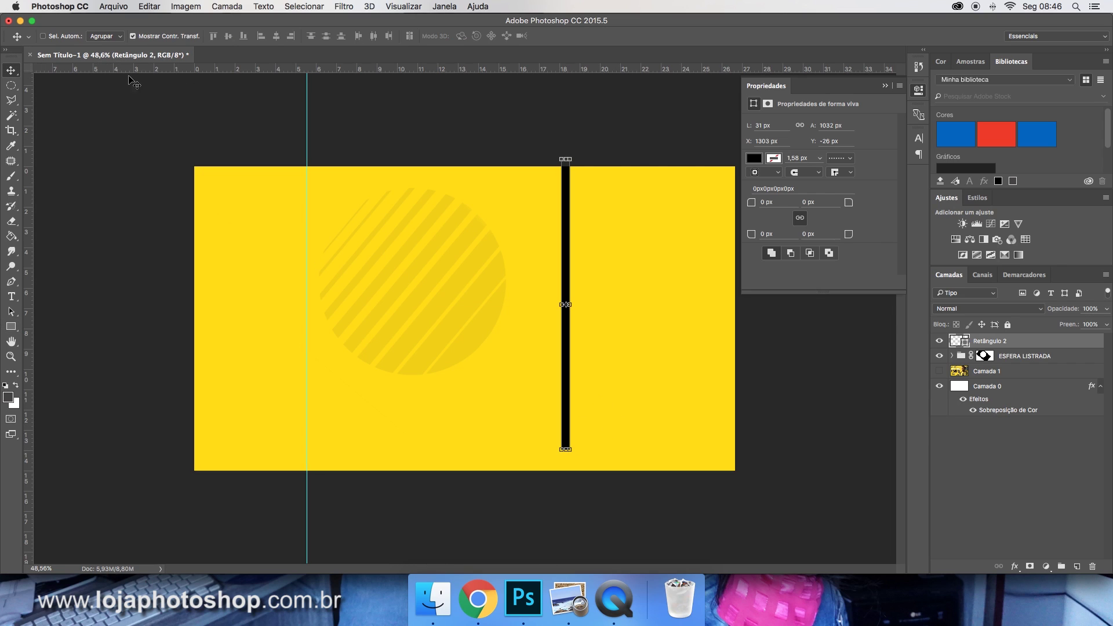
left_click_drag(581, 150, 598, 150)
left_click(271, 37)
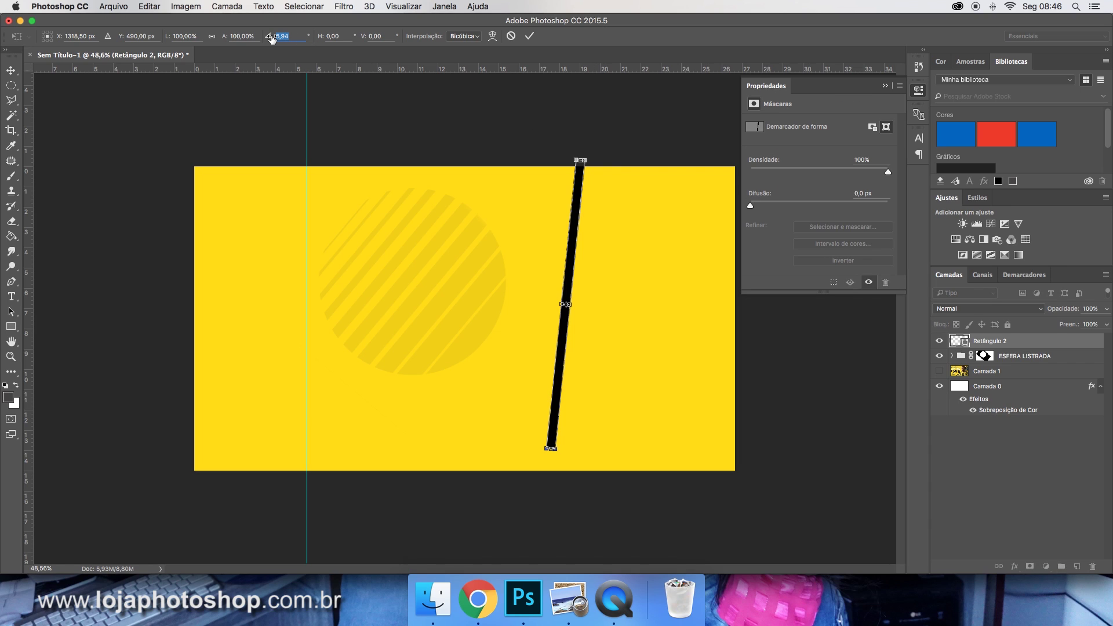
type("40")
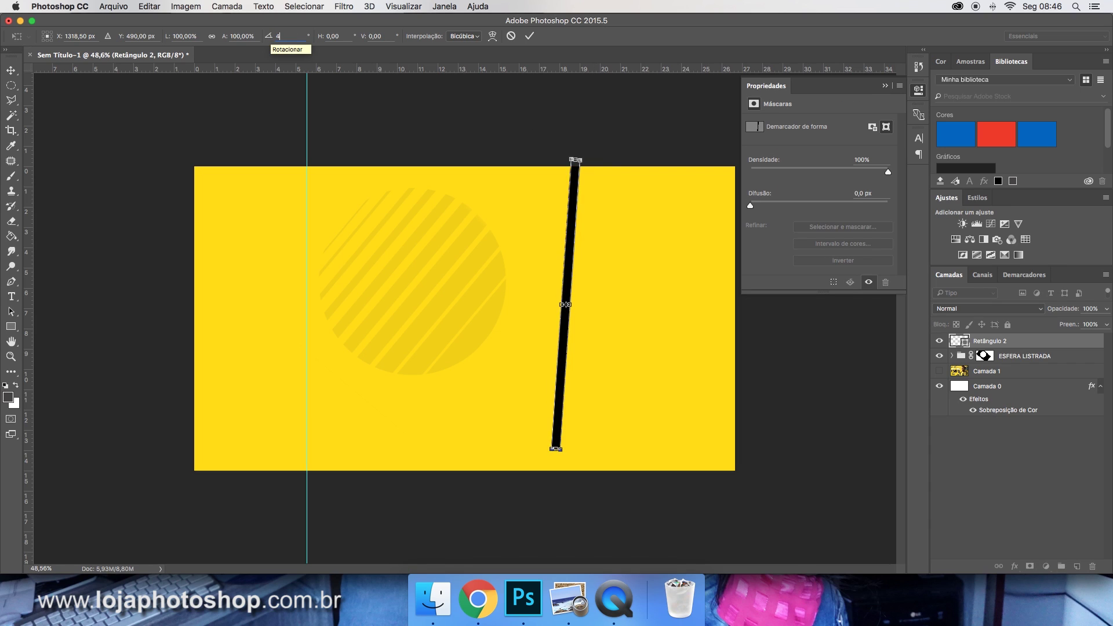
left_click(529, 36)
Move the diagonal black bar to the canvas's top edge above the striped circle, using the reference image as a guide.
left_click_drag(607, 277, 479, 106)
left_click(940, 371)
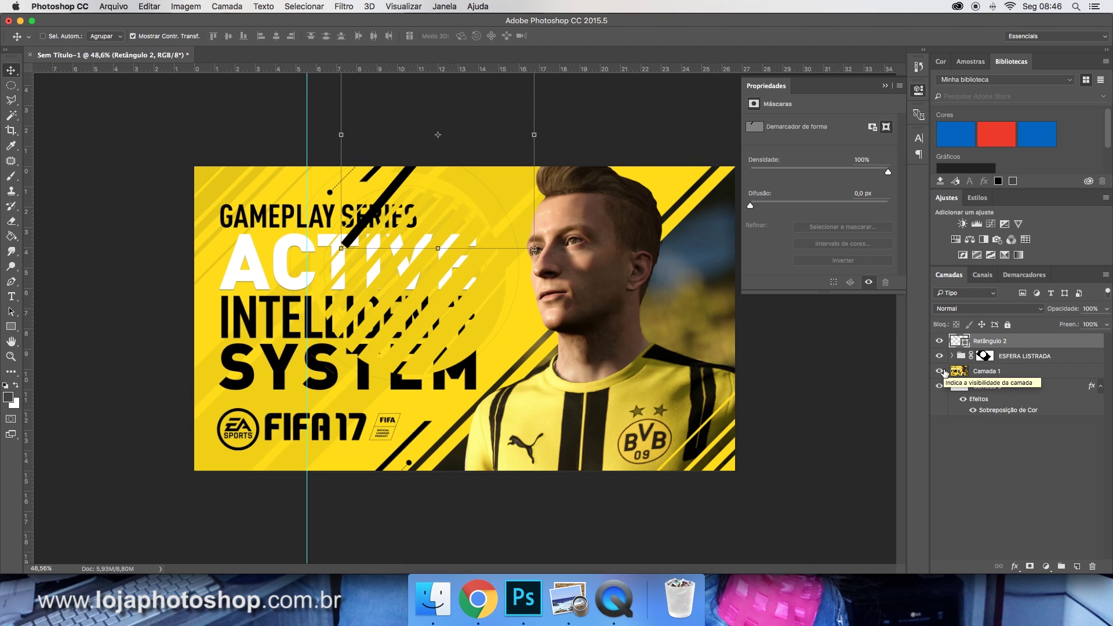
left_click(940, 371)
left_click_drag(427, 192, 437, 144)
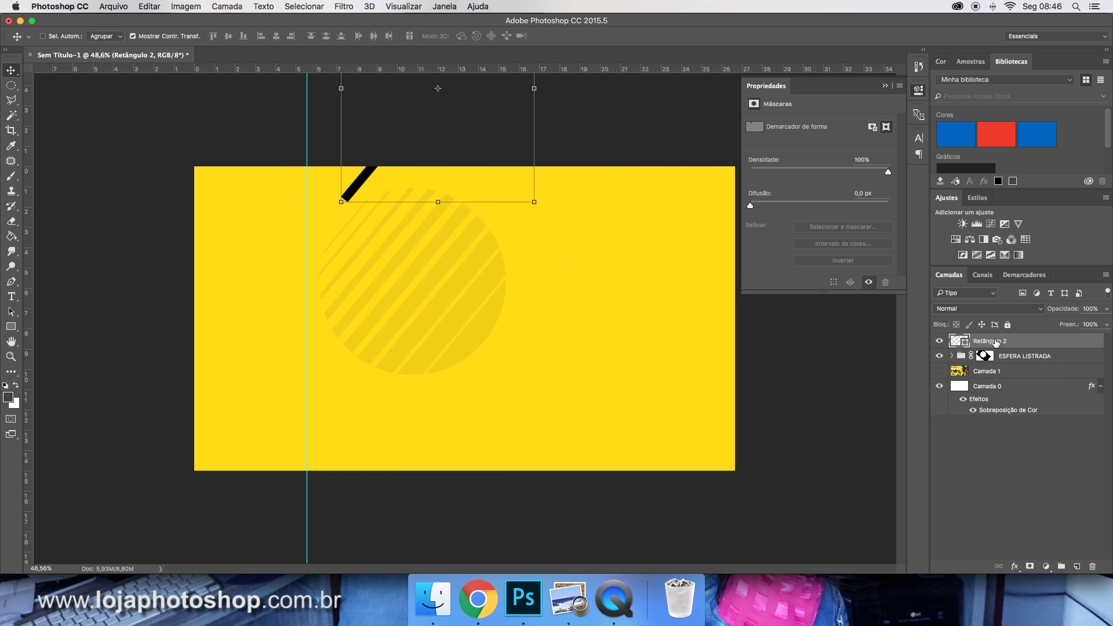
Rename the black bar's layer LINHA PRETA CIMA.
double_click(994, 340)
type("PRETA CIMA")
key("Return")
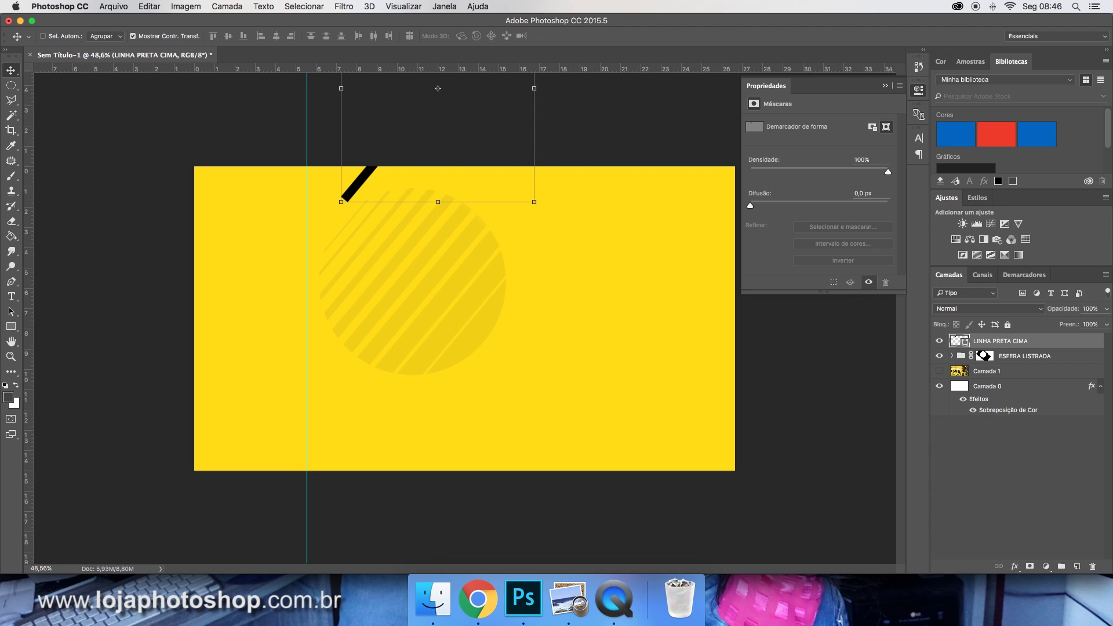
Add a layer mask to LINHA PRETA CIMA and paint black within a rectangular selection over the bar's lower tip, cutting it off horizontally.
left_click(1030, 567)
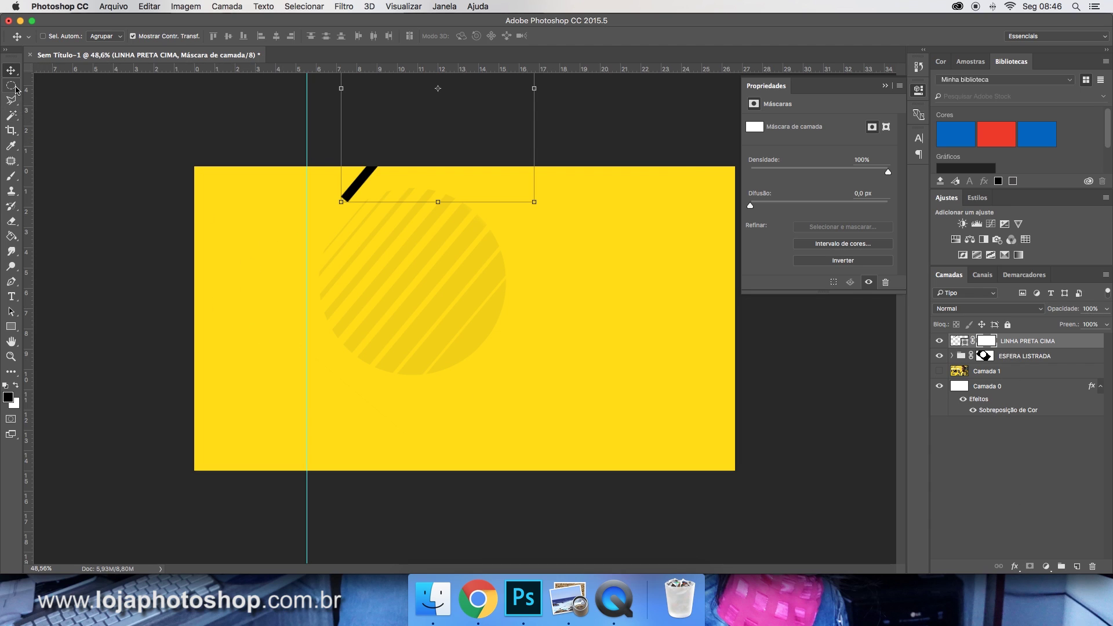
left_click_drag(11, 85, 34, 85)
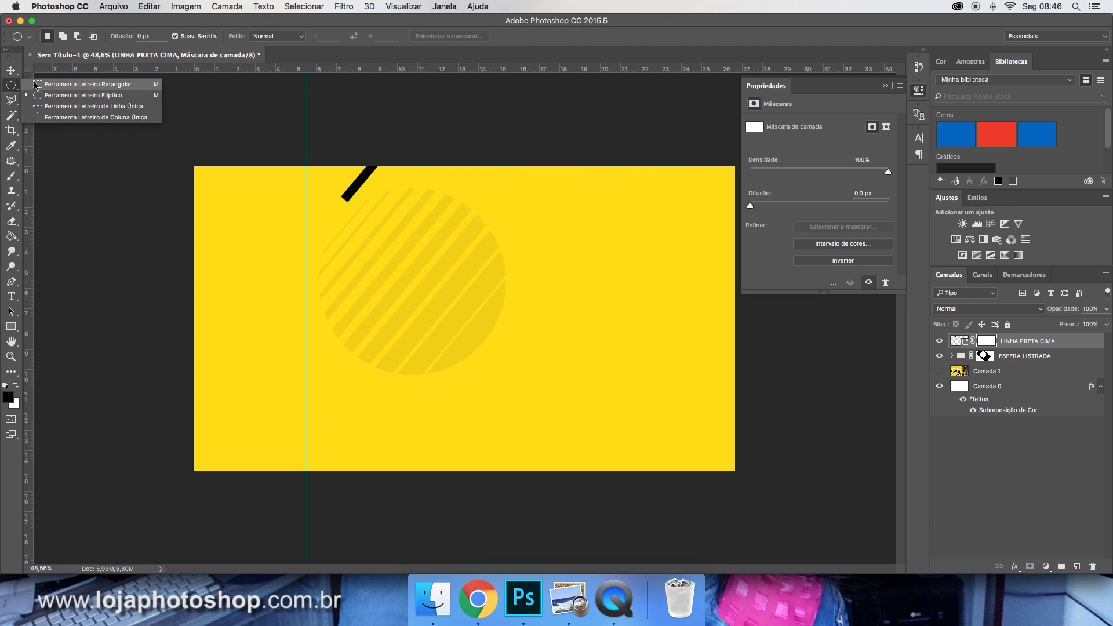
left_click(36, 84)
left_click_drag(328, 196, 392, 215)
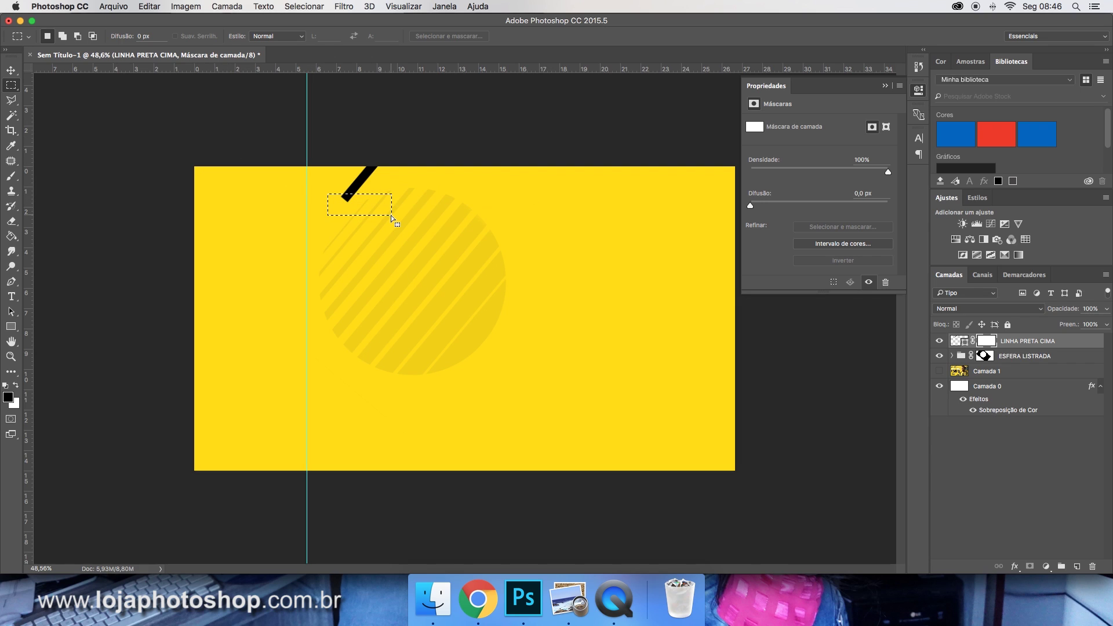
left_click(11, 176)
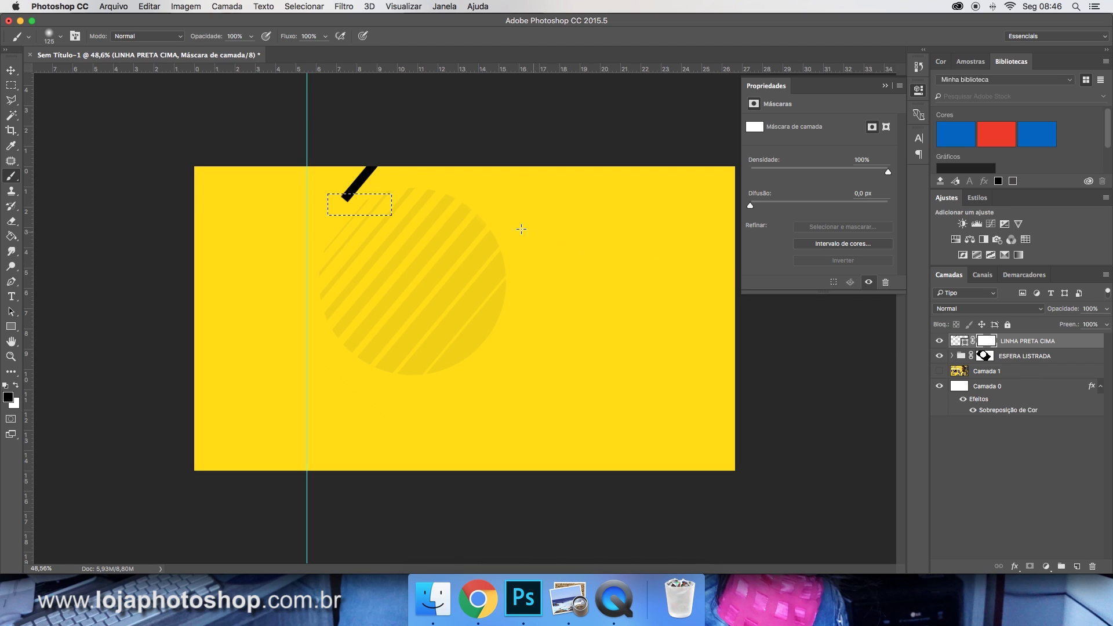
left_click(335, 195)
key("super+d")
Toggle the visibility of LINHA PRETA CIMA, ESFERA LISTRADA and Camada 1 to compare the black bar and circle with the reference image.
left_click(939, 372)
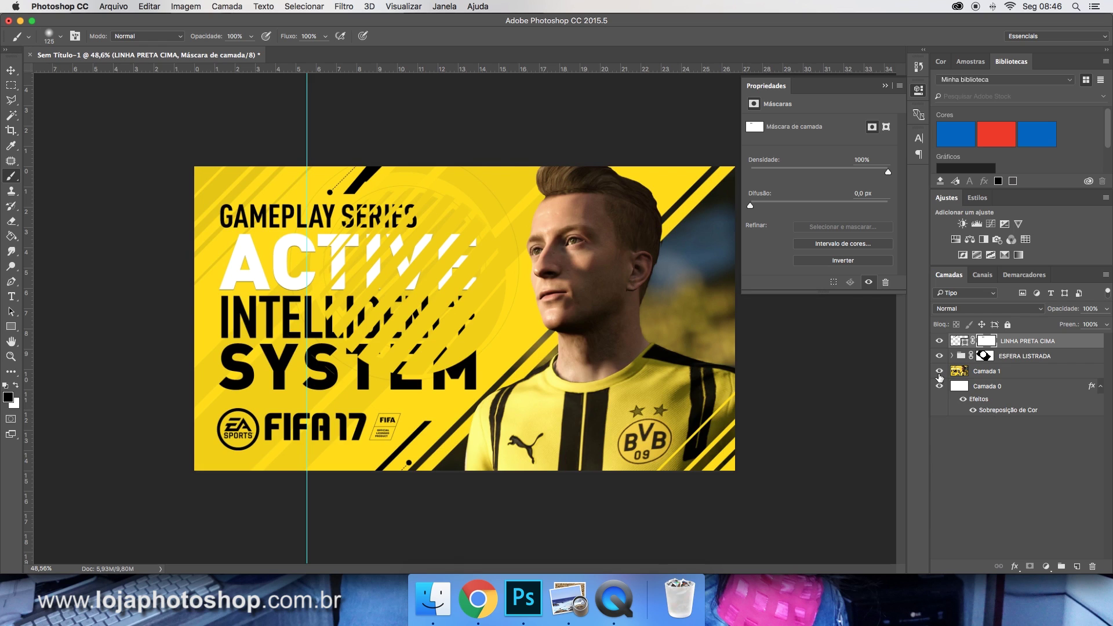
left_click(939, 341)
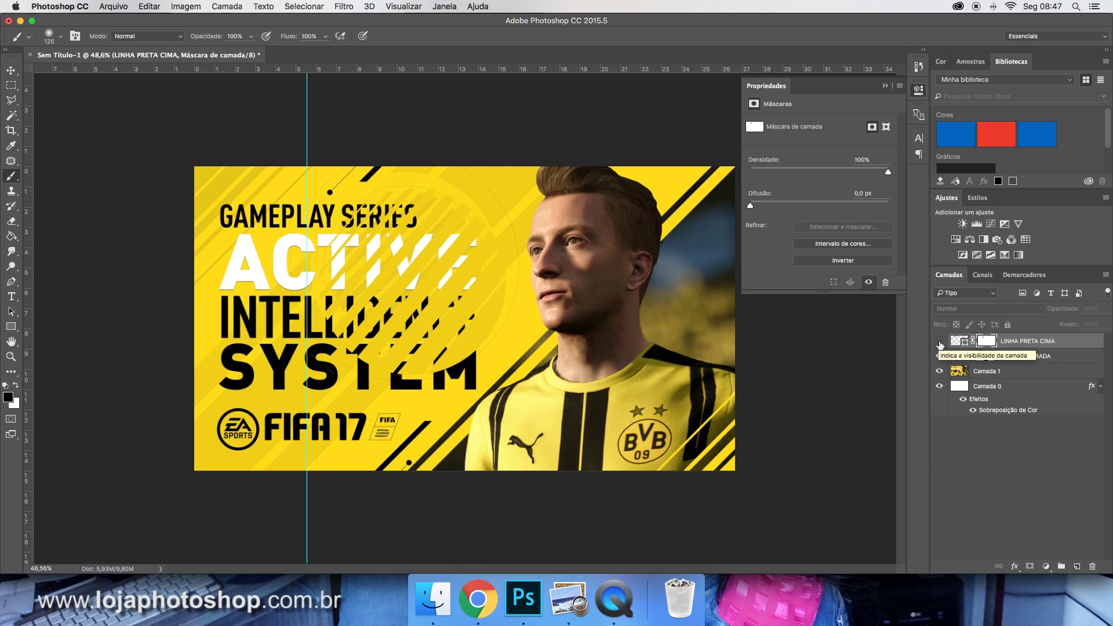
left_click(939, 342)
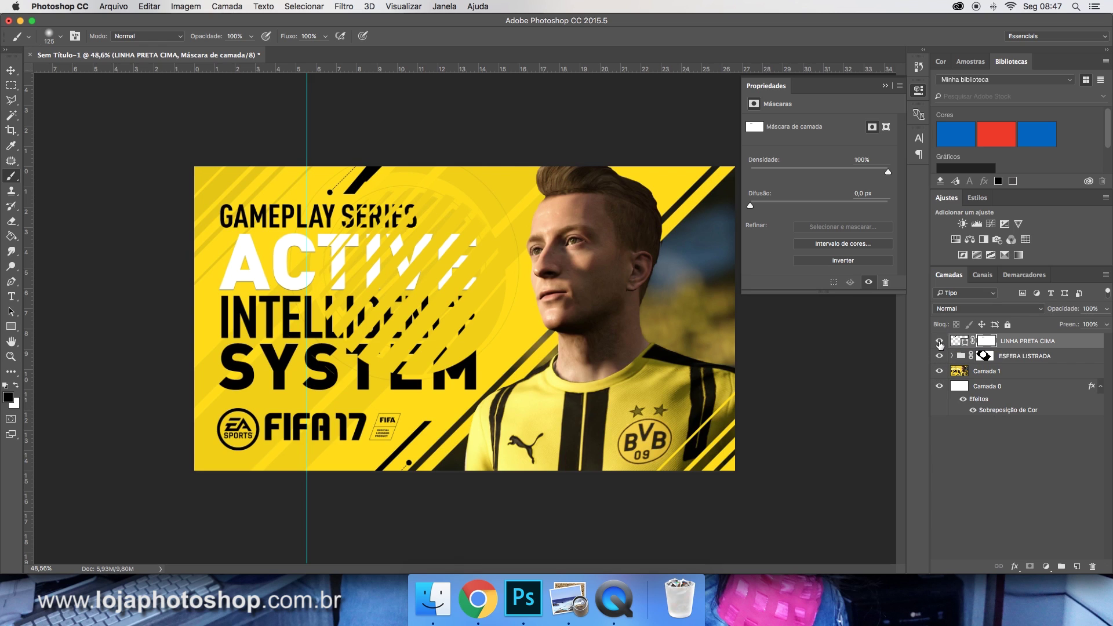
left_click(939, 371)
left_click(939, 371)
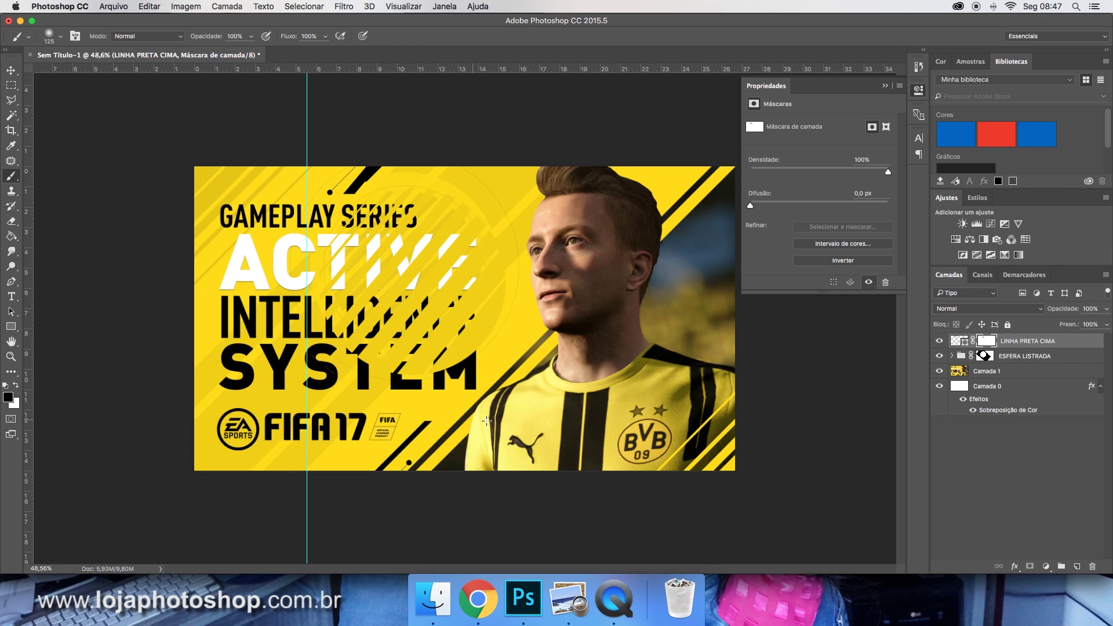
left_click(940, 356)
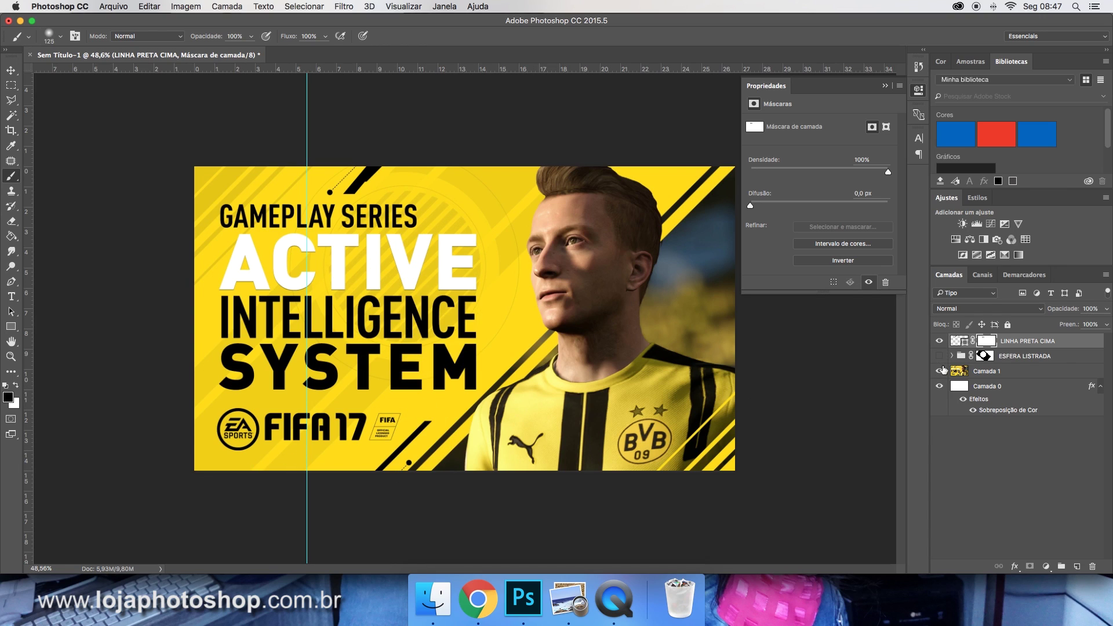
left_click(940, 371)
left_click(939, 356)
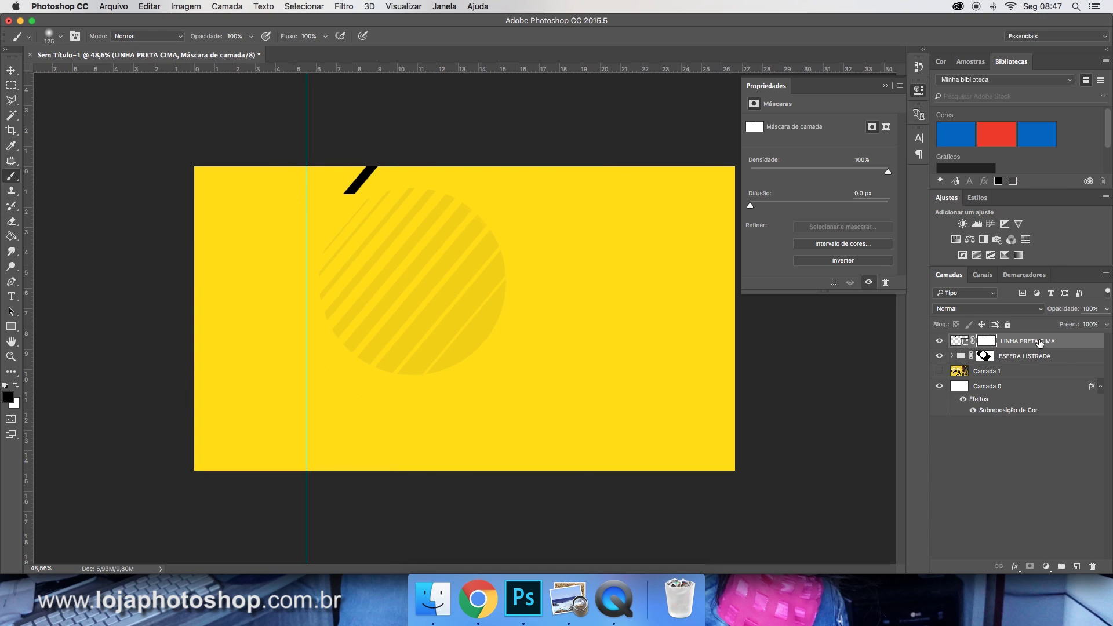
Duplicate the LINHA PRETA CIMA layer and delete the copy's layer mask.
left_click(11, 70)
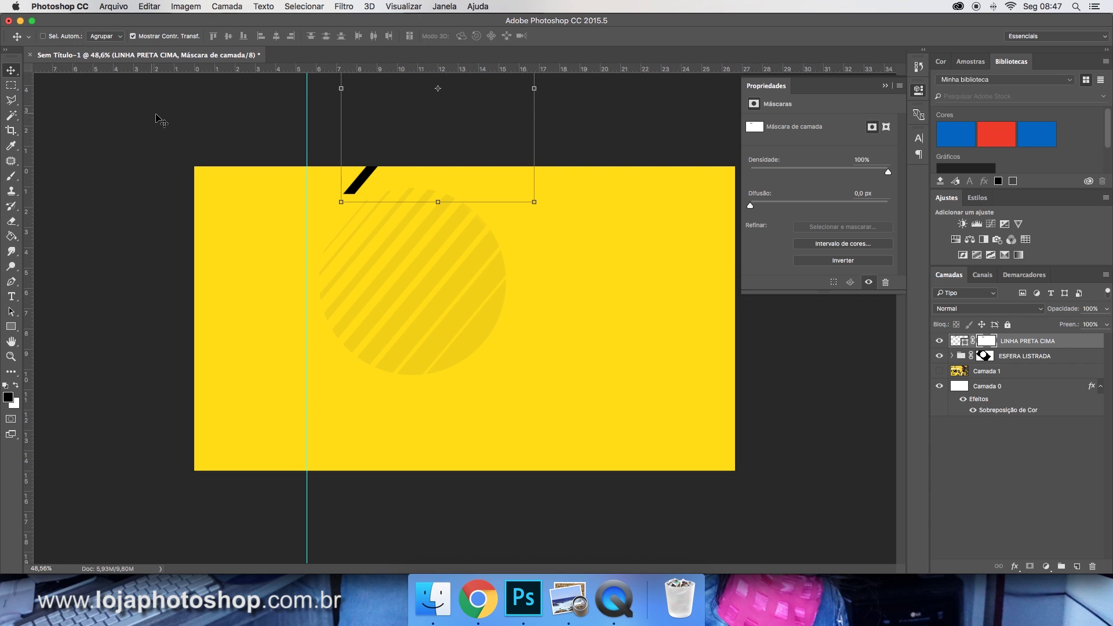
key("super+j")
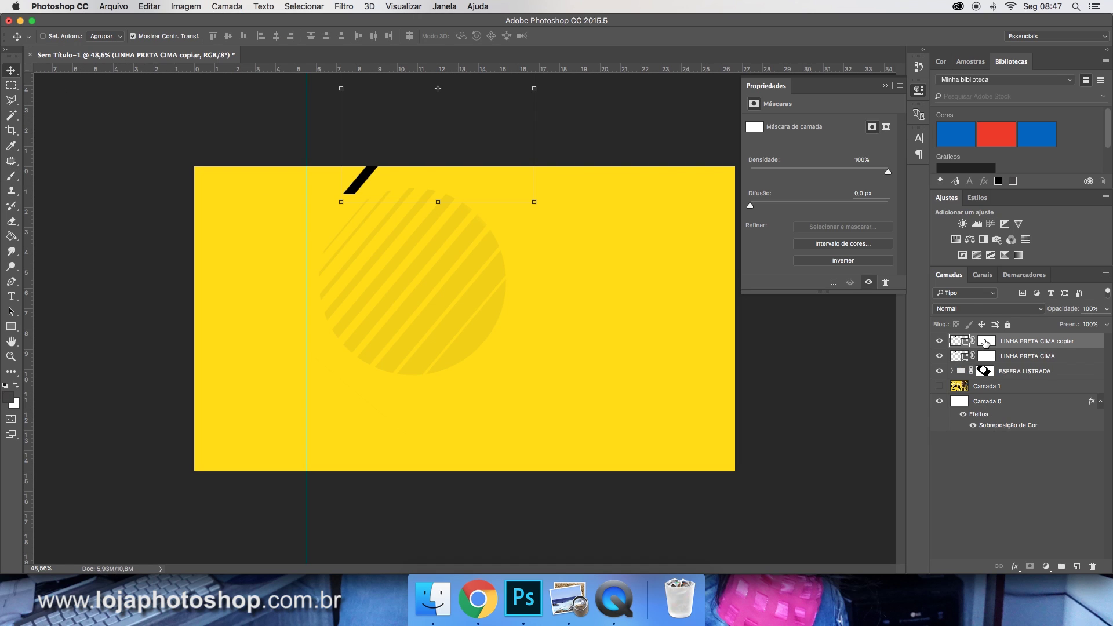
right_click(987, 342)
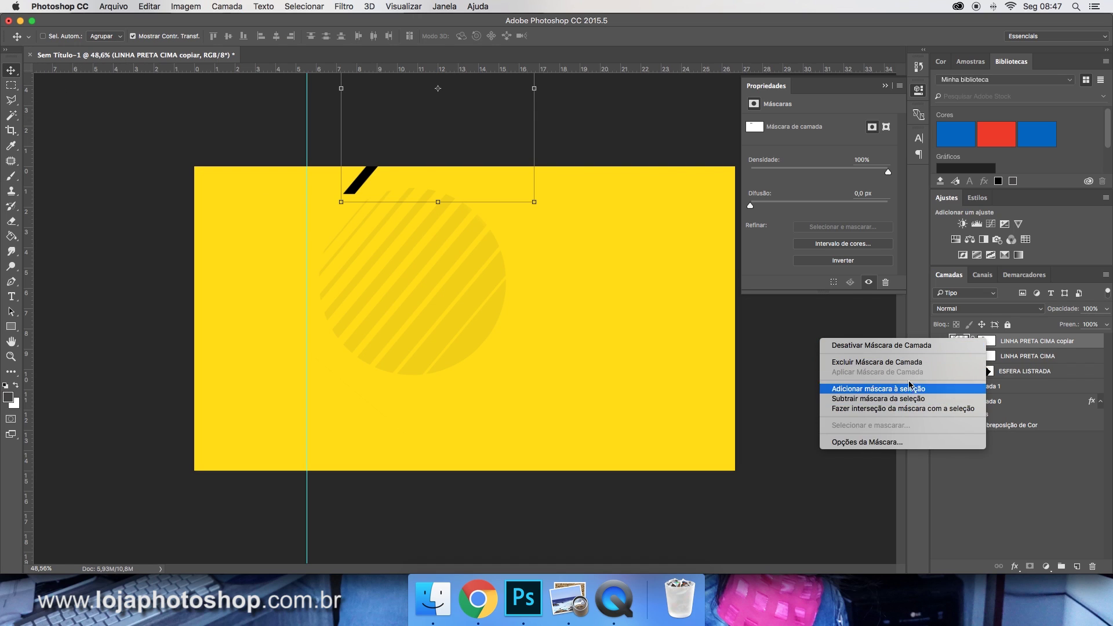
left_click(876, 362)
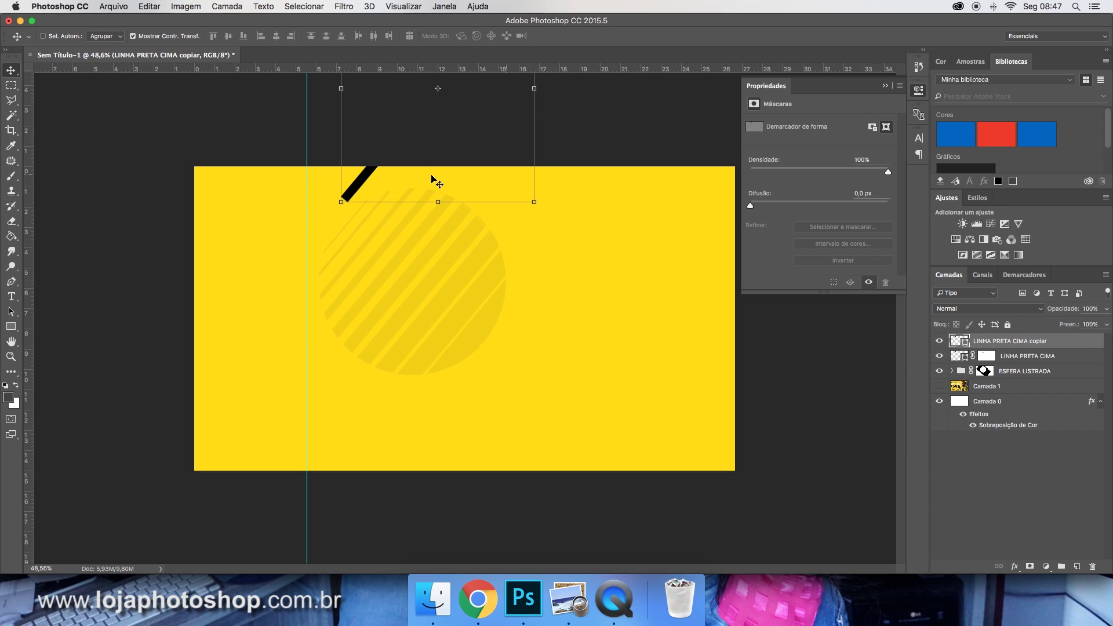
Move the copied black bar to the canvas's bottom edge below the striped circle, aligning it with the reference image on Camada 1.
left_click_drag(435, 179, 385, 549)
left_click(939, 386)
left_click_drag(507, 412, 413, 434)
left_click(939, 387)
left_click(13, 86)
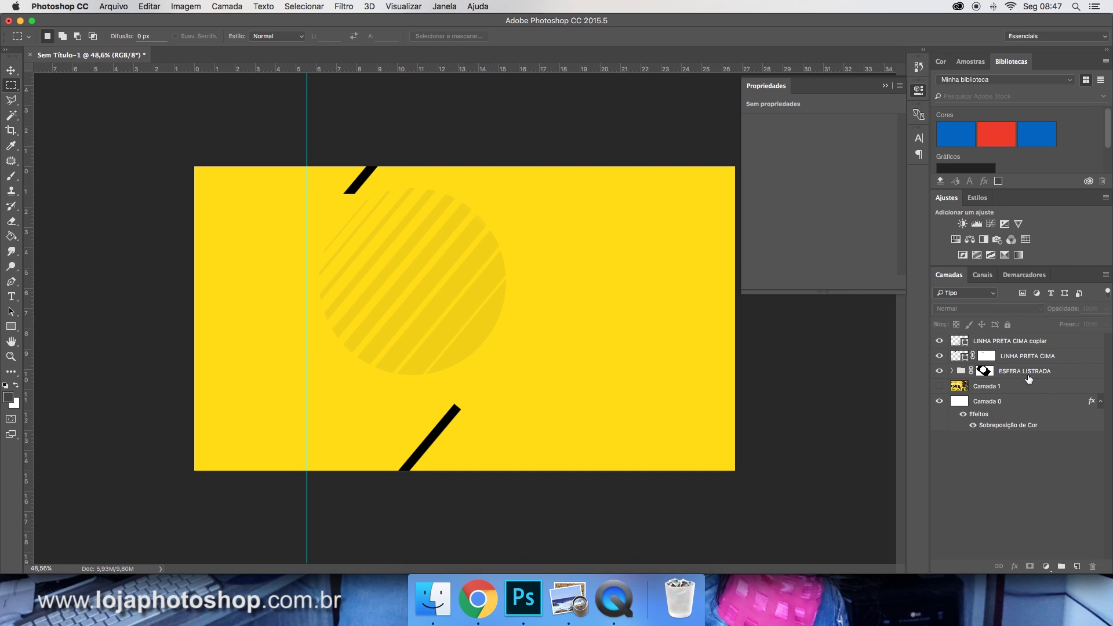
Rename the copied black bar's layer as LINHA PRETA BAIXO.
double_click(1018, 341)
left_click_drag(1014, 341, 1094, 338)
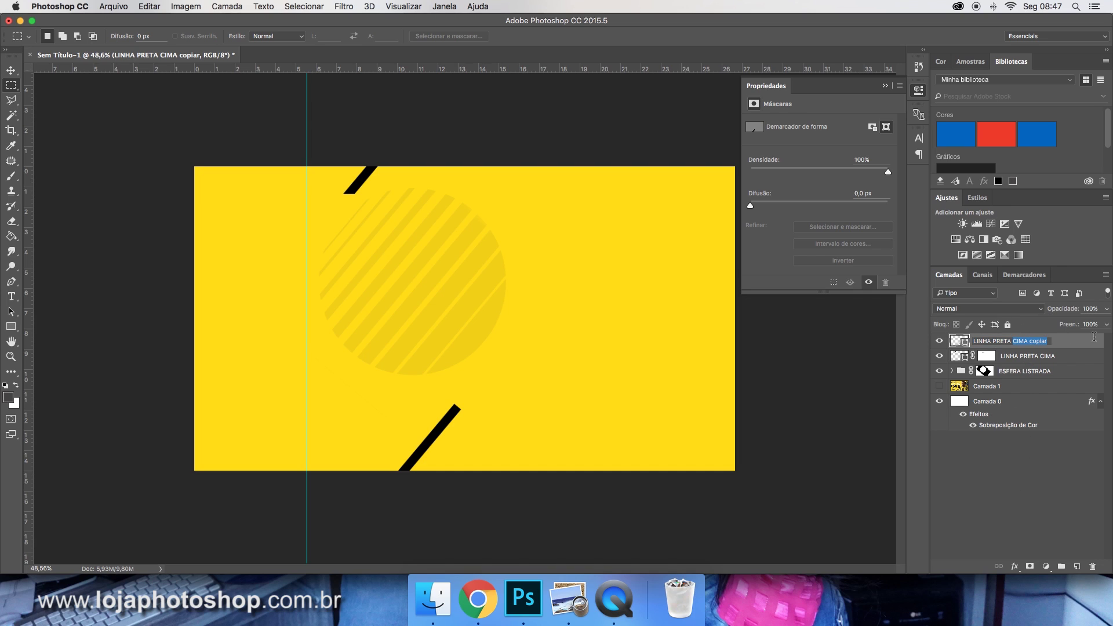
type("BAIXO")
key("Return")
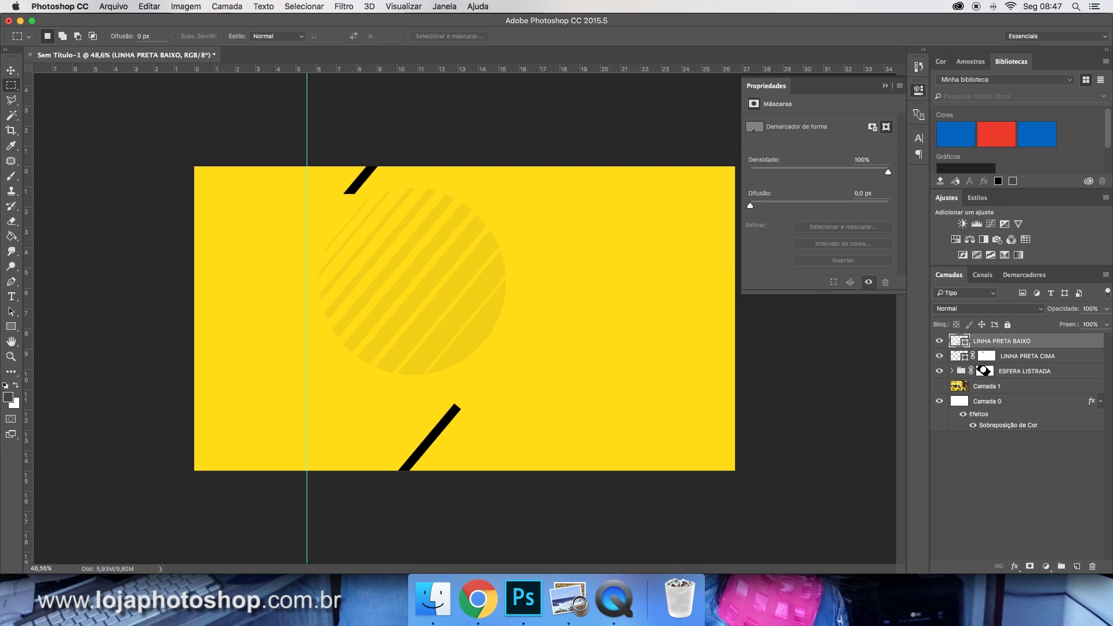
Add a layer mask to LINHA PRETA BAIXO and paint black within a rectangular selection over the bar's upper tip, cutting it off horizontally.
left_click(1029, 566)
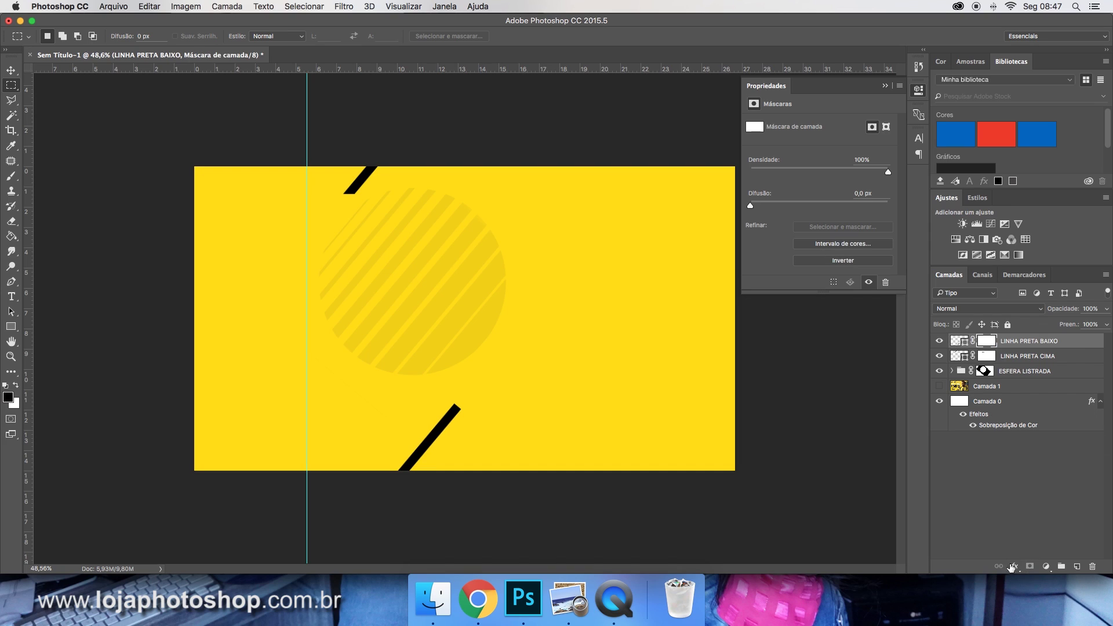
right_click(13, 86)
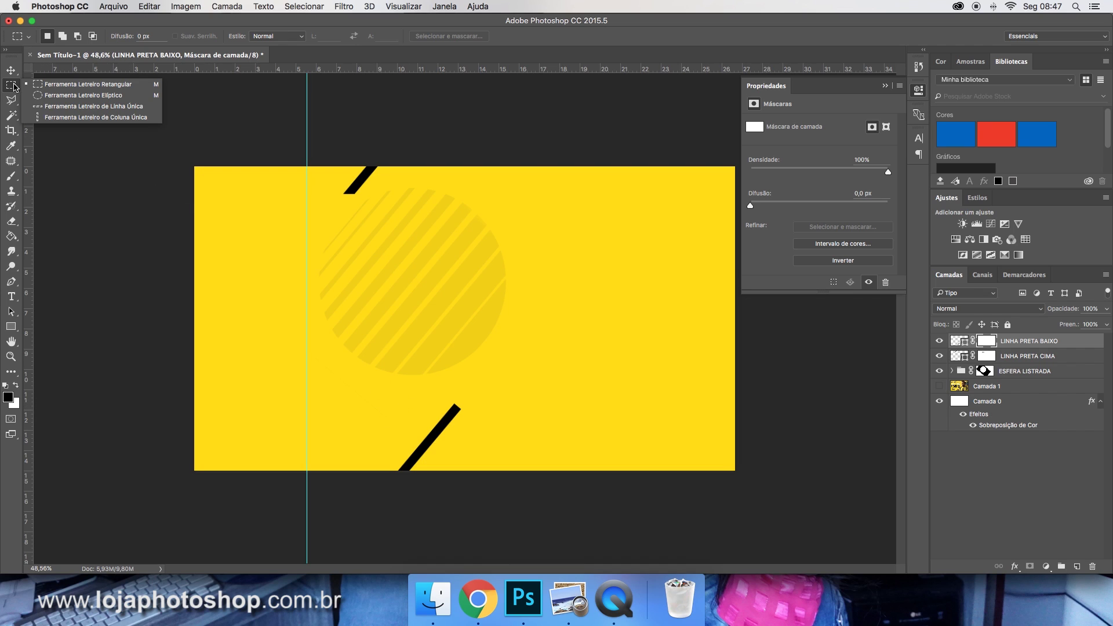
left_click(29, 87)
left_click_drag(417, 398, 502, 412)
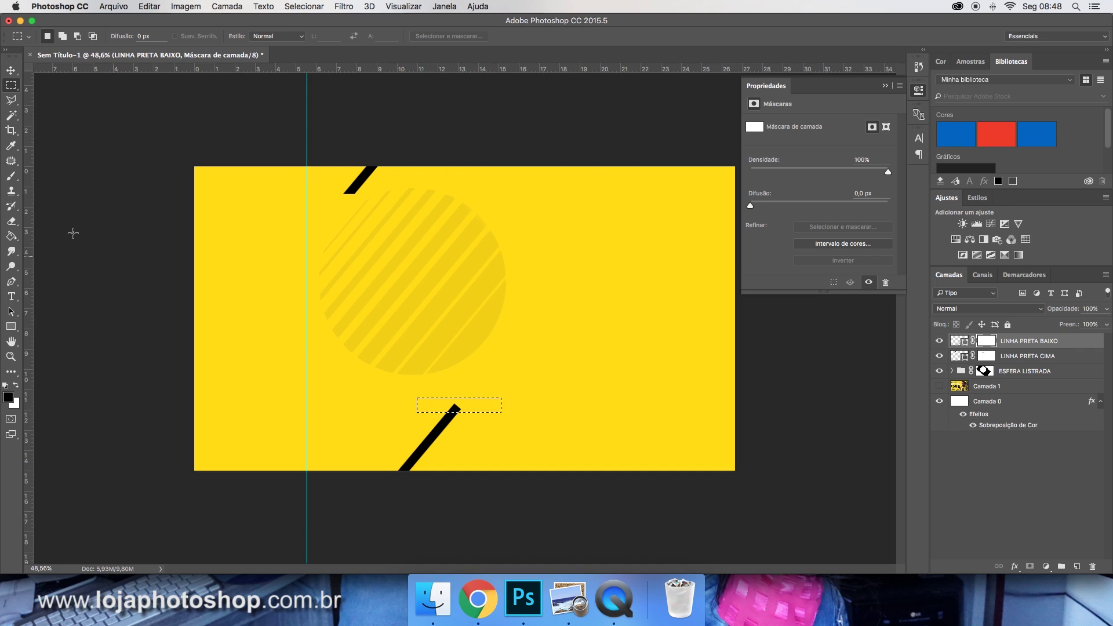
left_click(11, 175)
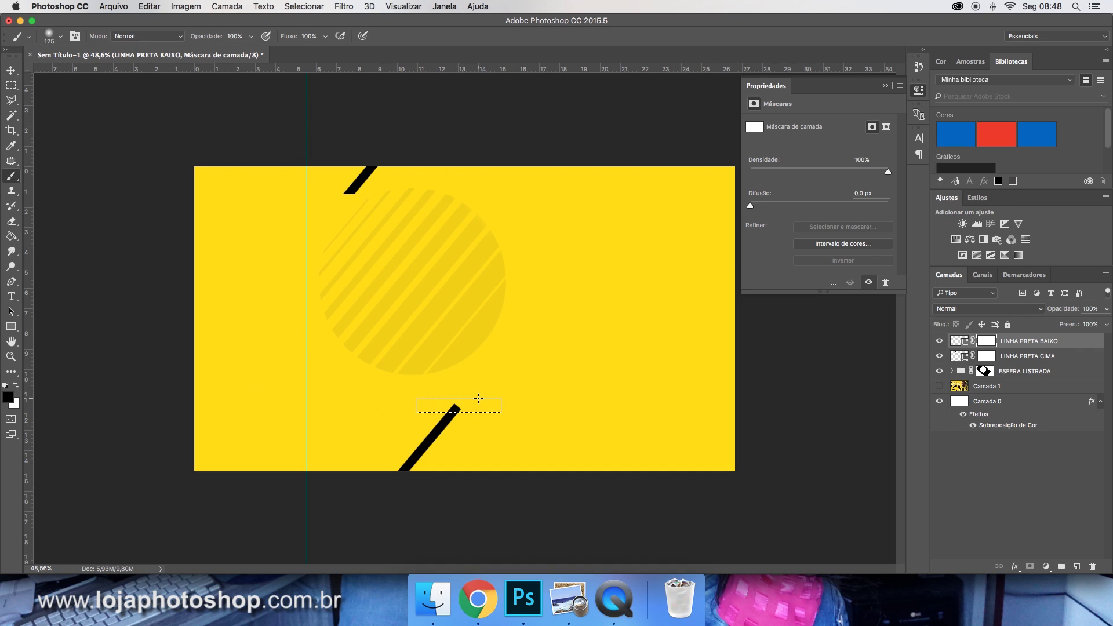
left_click_drag(452, 407, 484, 410)
key("super+d")
Shift the lower black bar slightly to the right and delete the reference image layer Camada 1.
left_click(11, 70)
left_click_drag(428, 444, 432, 443)
left_click_drag(1019, 388, 1093, 565)
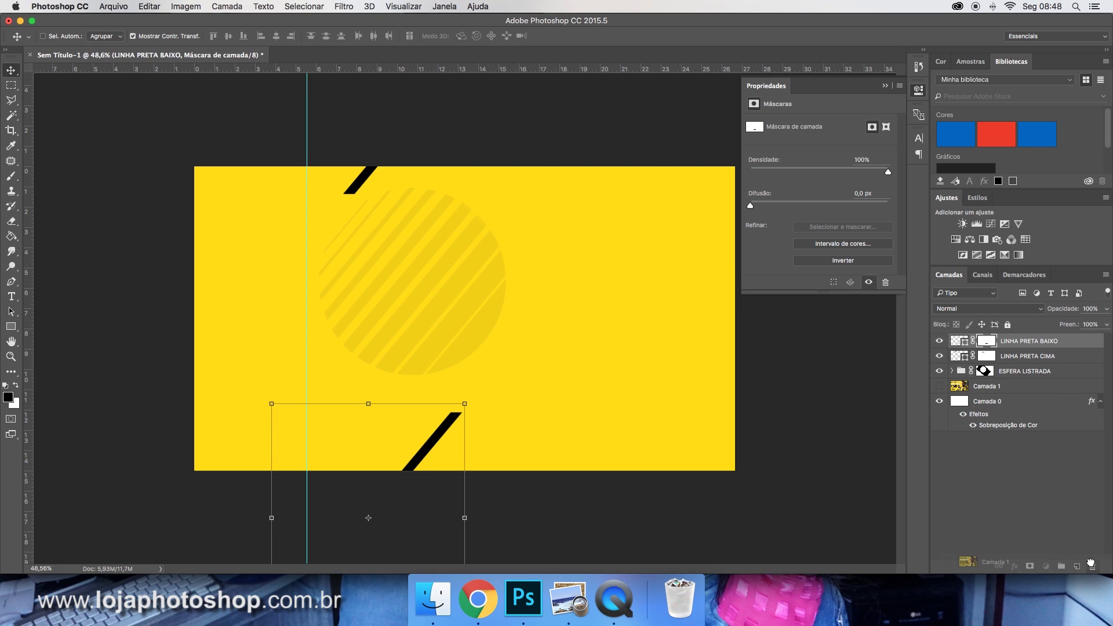
Check the reference banner in Chrome, return to Photoshop, and set the Line tool's dotted stroke to a gap of 3.
left_click(493, 608)
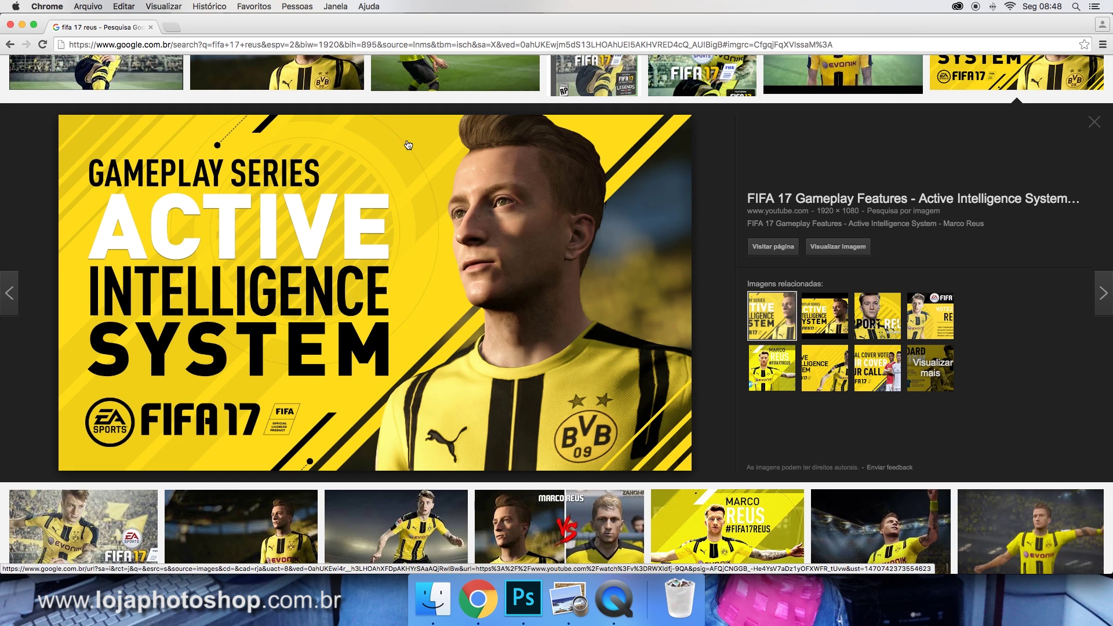
key("super+Tab")
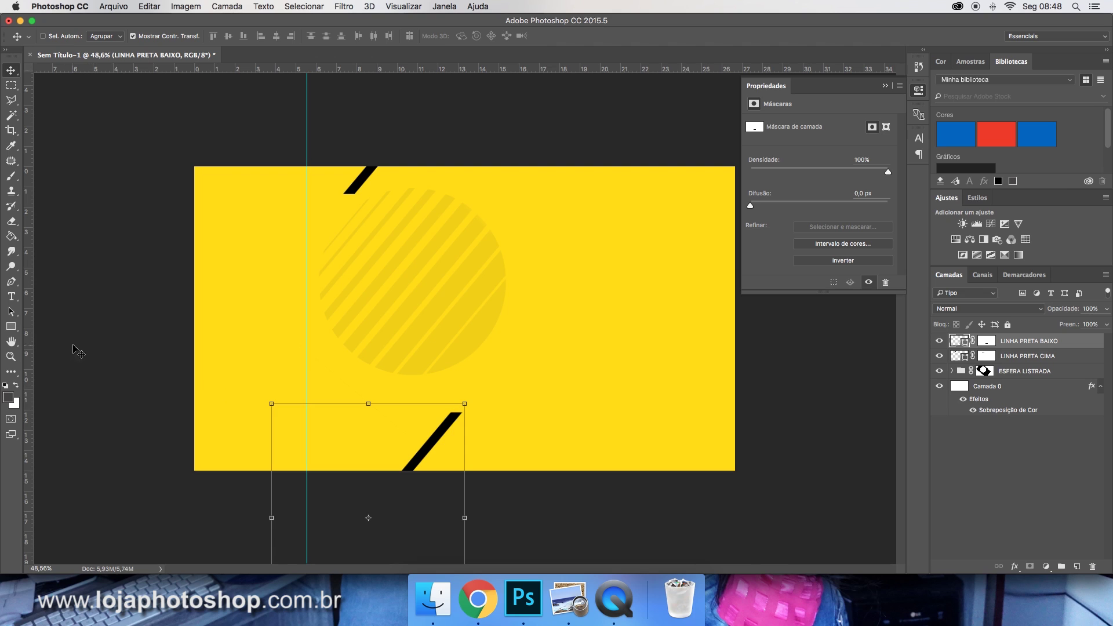
left_click(11, 327)
left_click(55, 369)
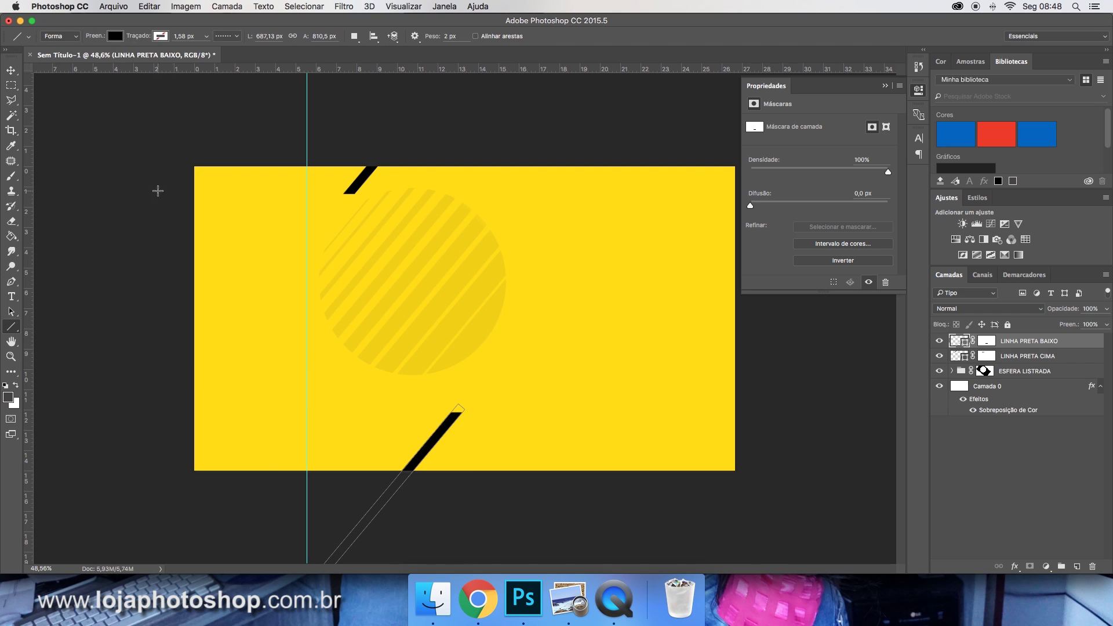
left_click(230, 38)
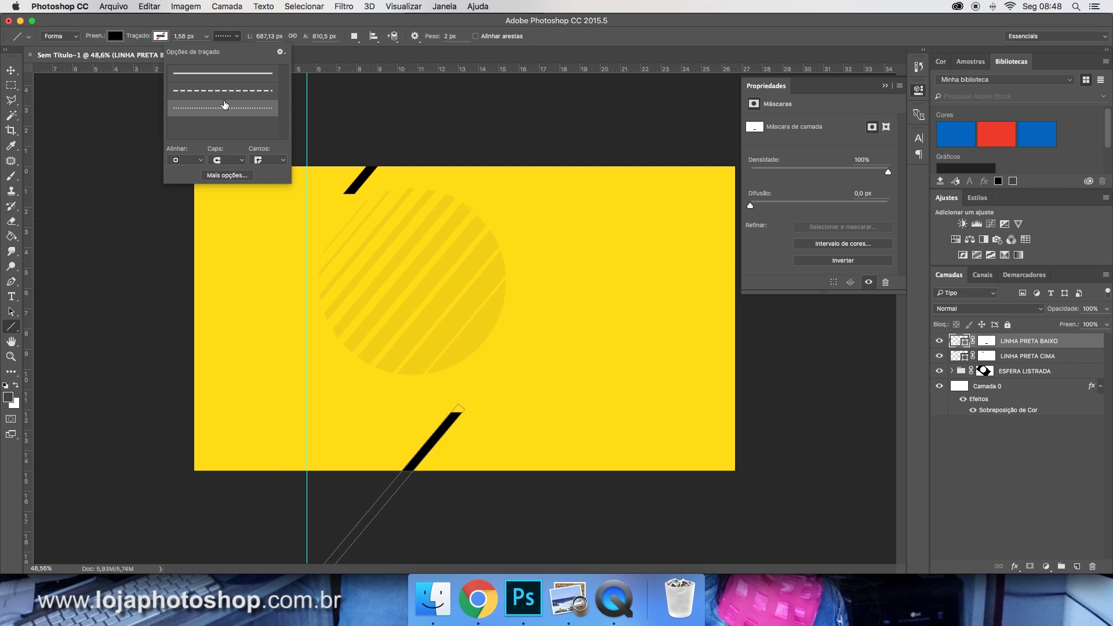
left_click(228, 175)
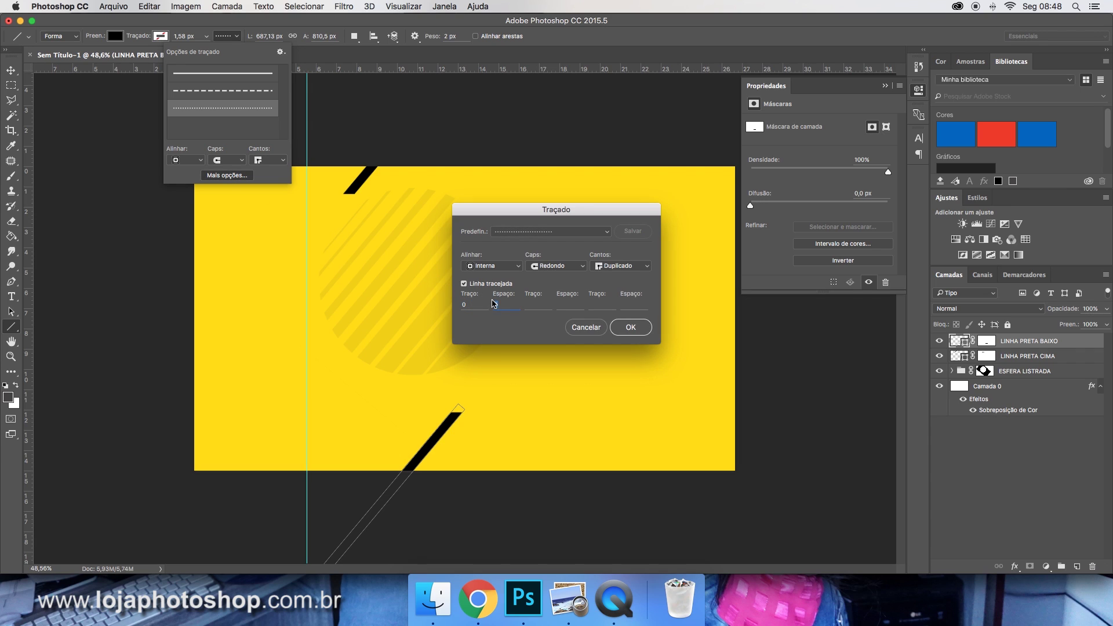
type("3")
left_click(632, 328)
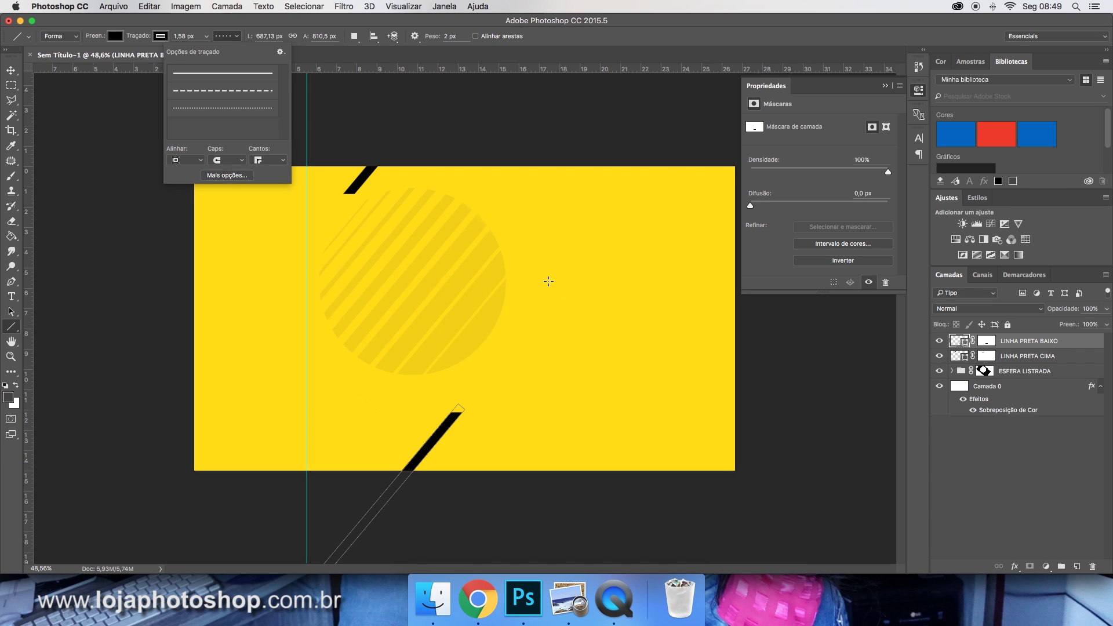
left_click(115, 36)
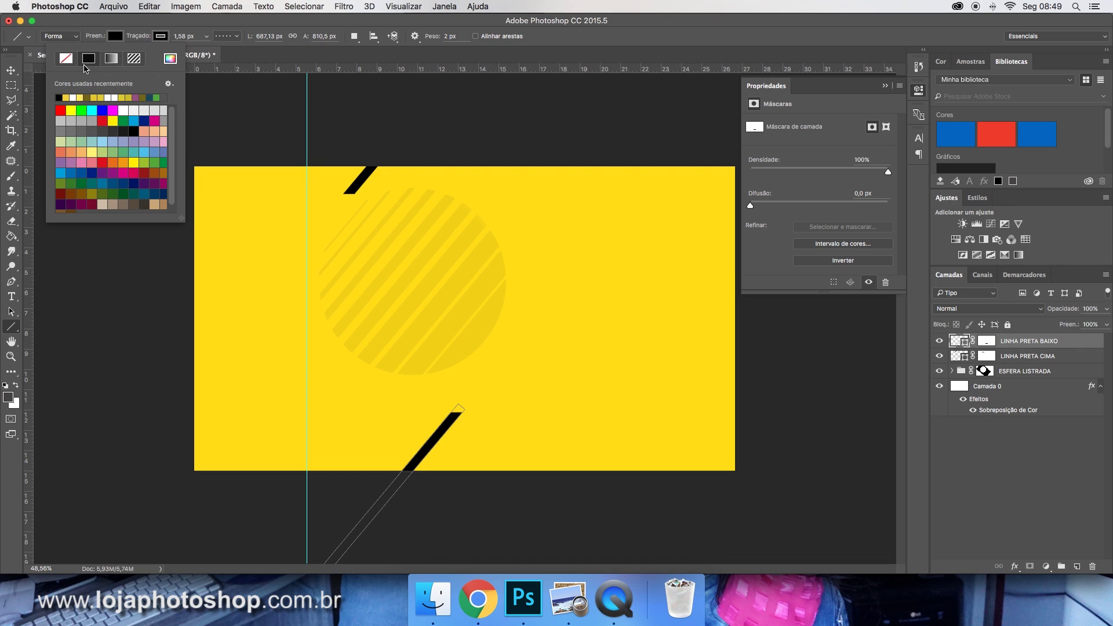
left_click(66, 59)
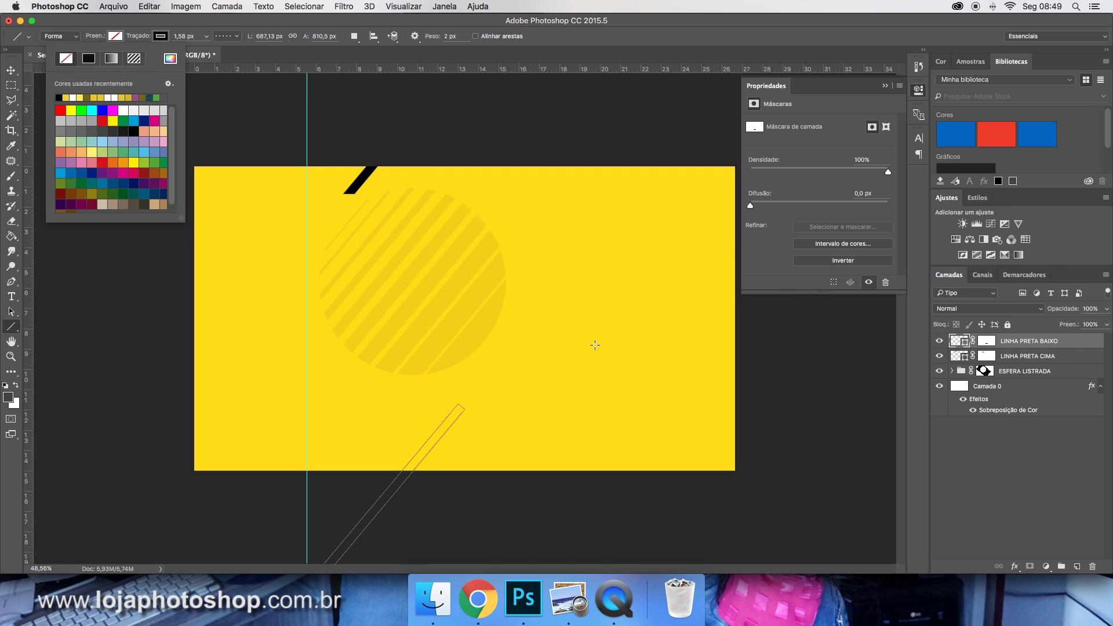
key("Escape")
key("super+z")
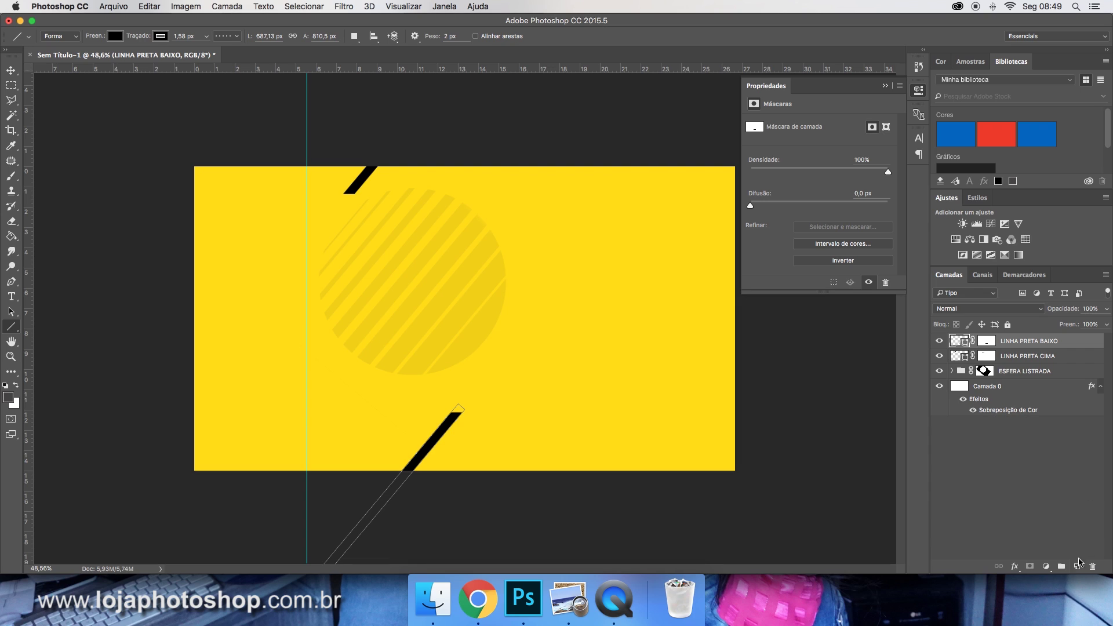
On a new layer, draw a vertical dotted line about 387 px long beside the lower black bar, with black stroke and no fill.
left_click(1077, 565)
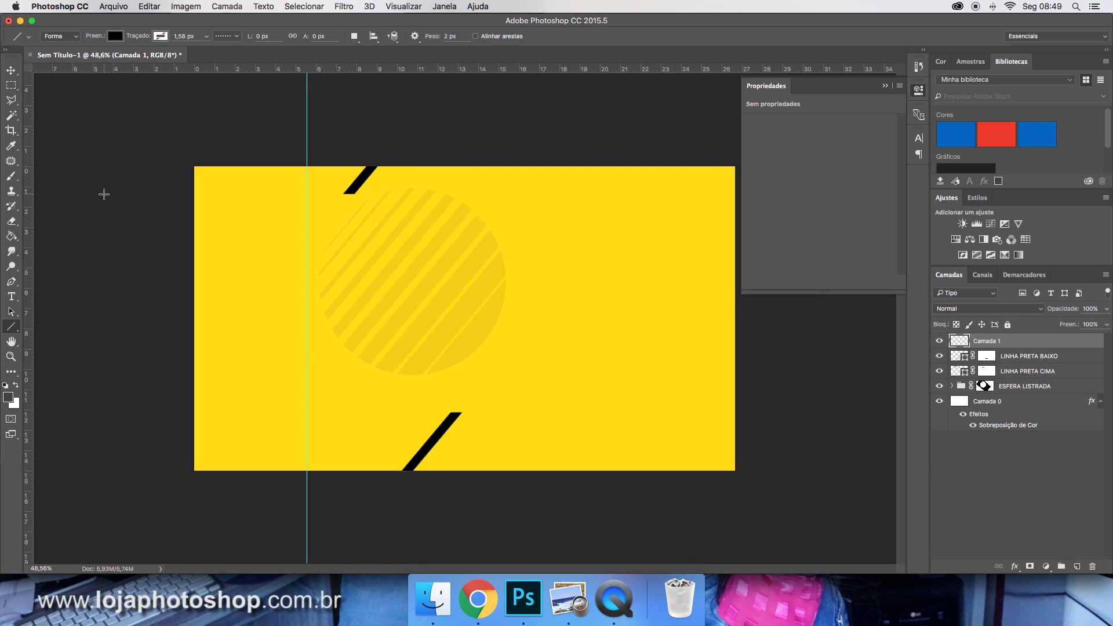
key("super+0")
left_click(160, 36)
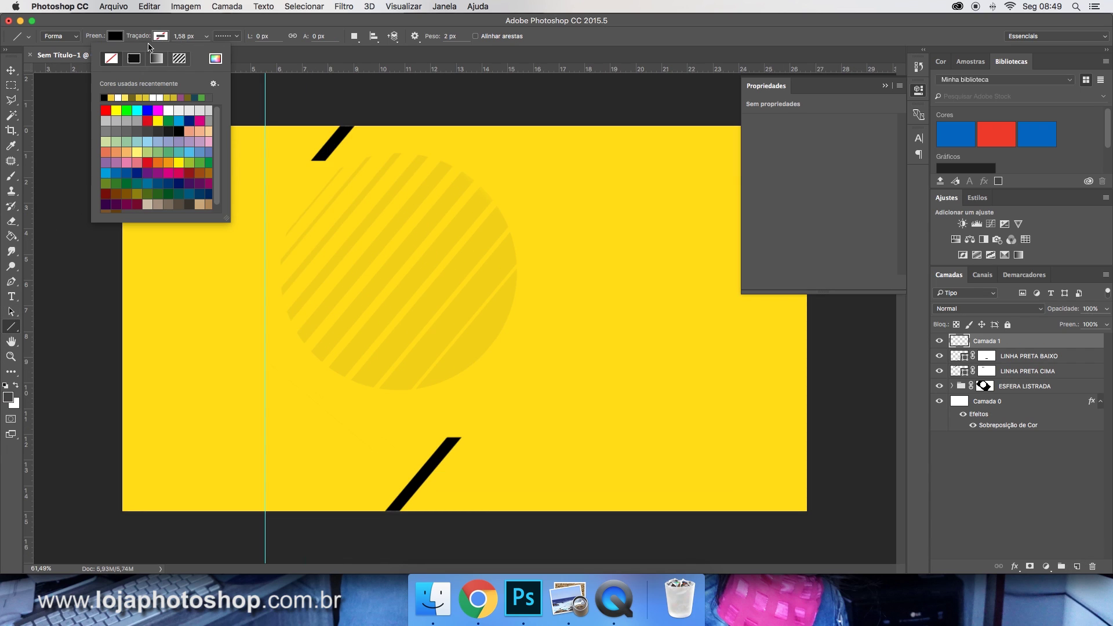
left_click(103, 98)
left_click(115, 36)
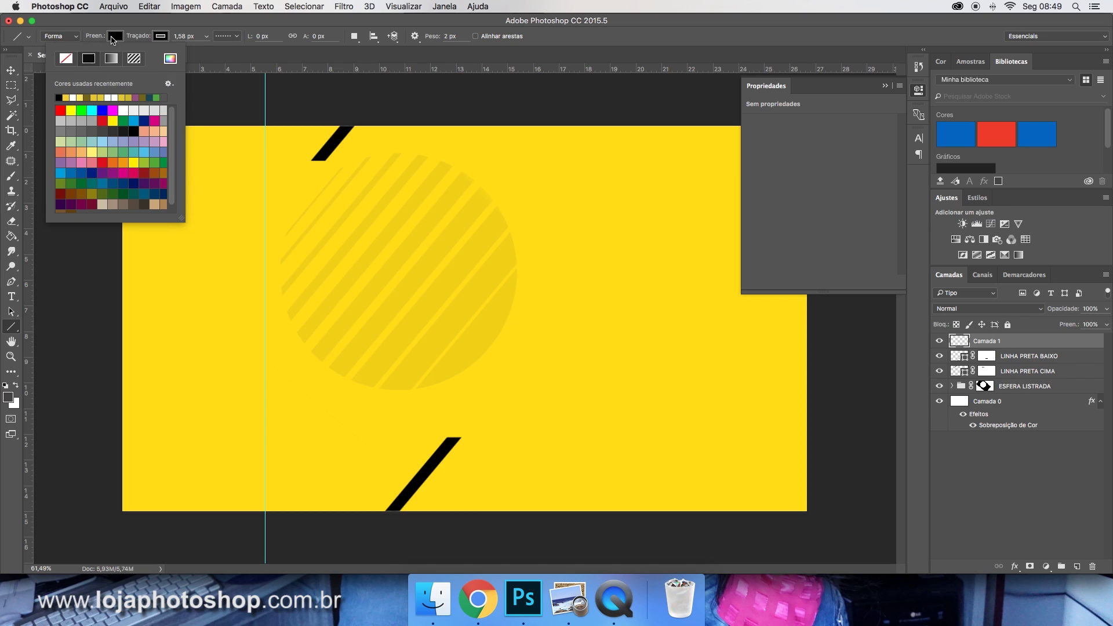
left_click(66, 58)
left_click(105, 25)
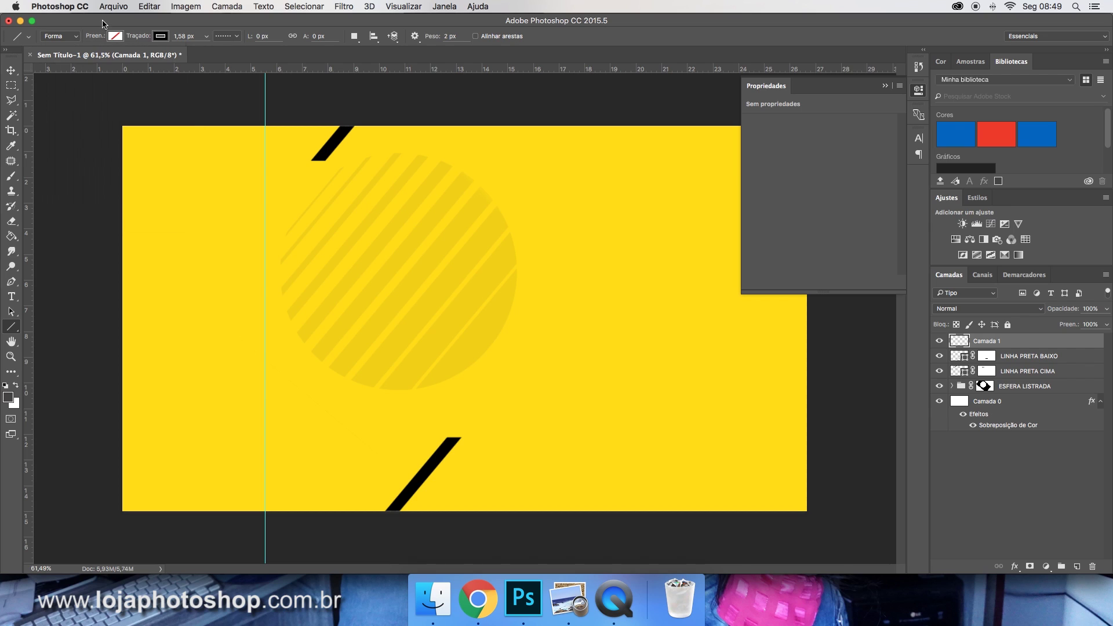
left_click(229, 38)
left_click(239, 35)
left_click_drag(473, 518, 510, 379)
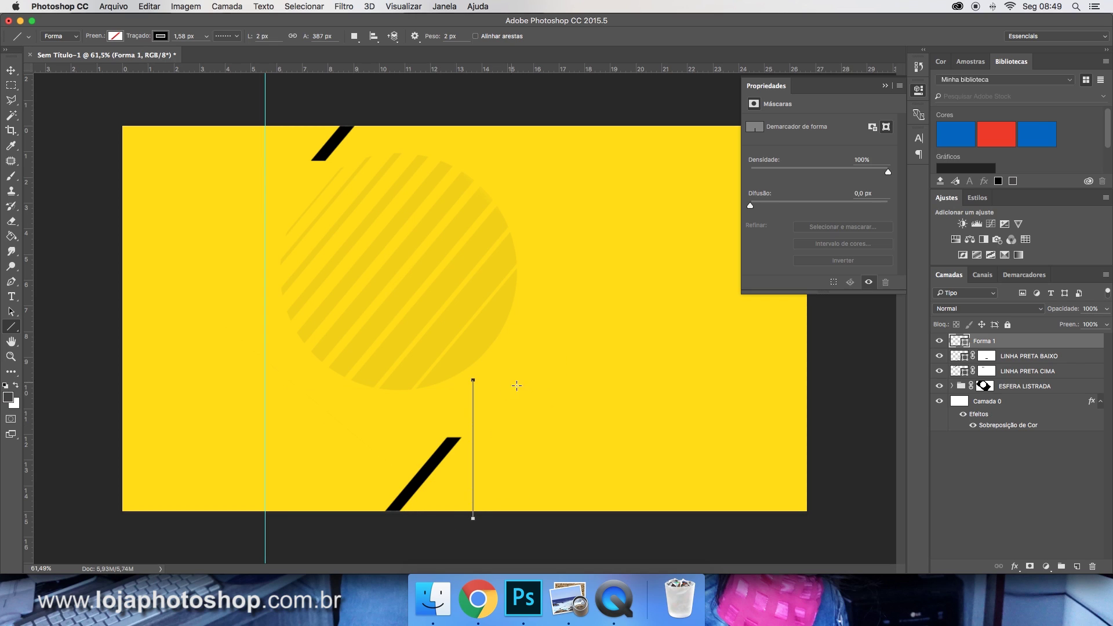
Thicken the dotted line's stroke to about 4.89 px.
left_click(1060, 356)
left_click(1062, 346)
scroll(572, 416, "up", 5)
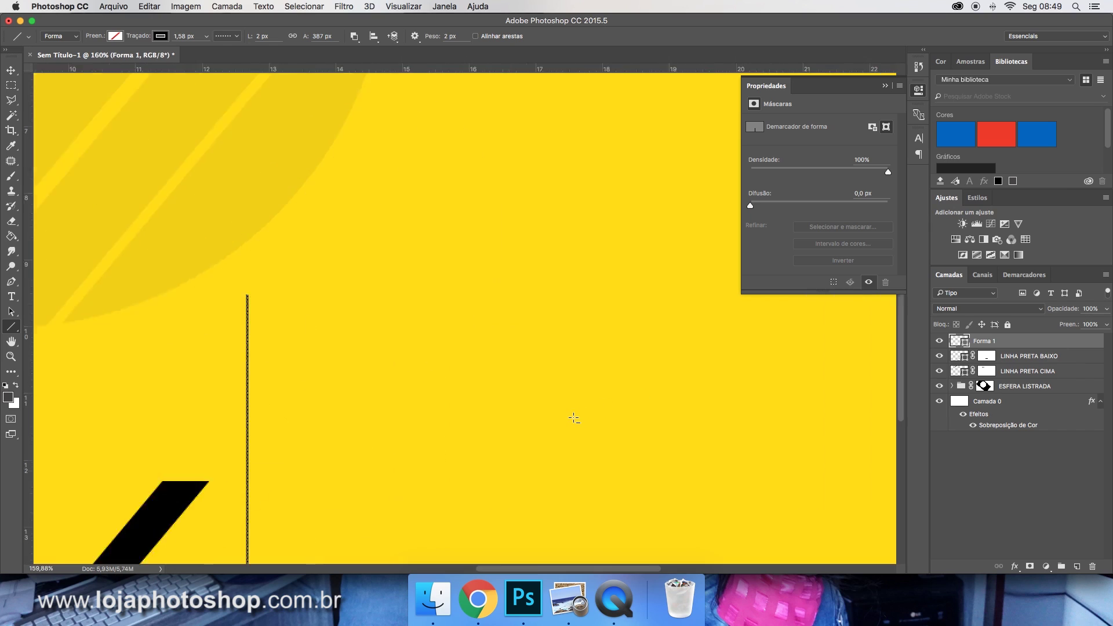
left_click(207, 36)
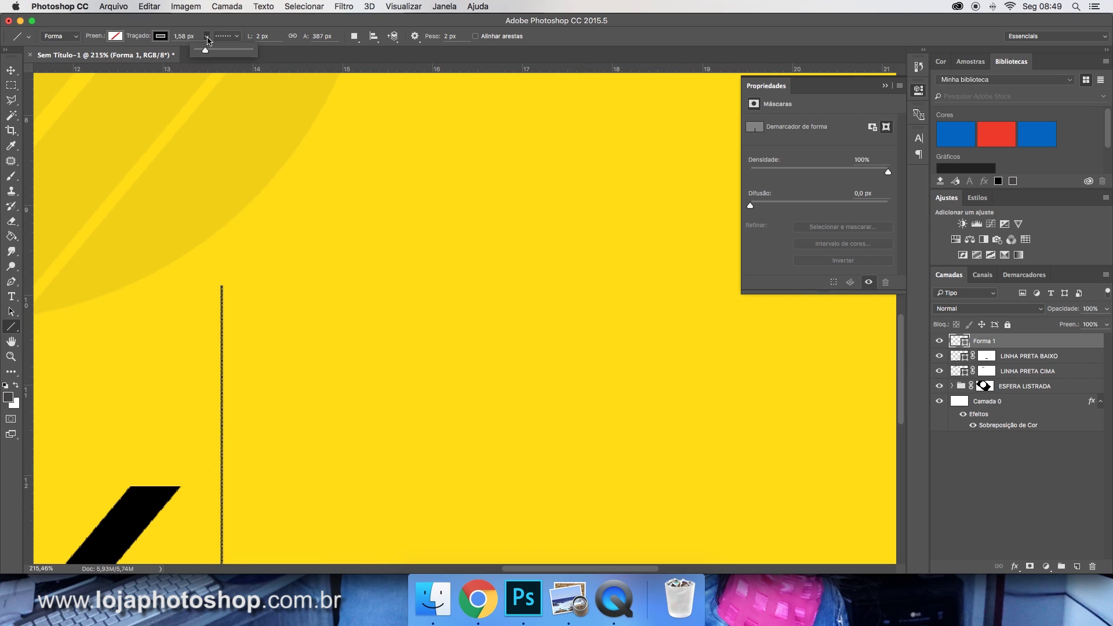
left_click_drag(197, 49, 206, 53)
left_click(221, 26)
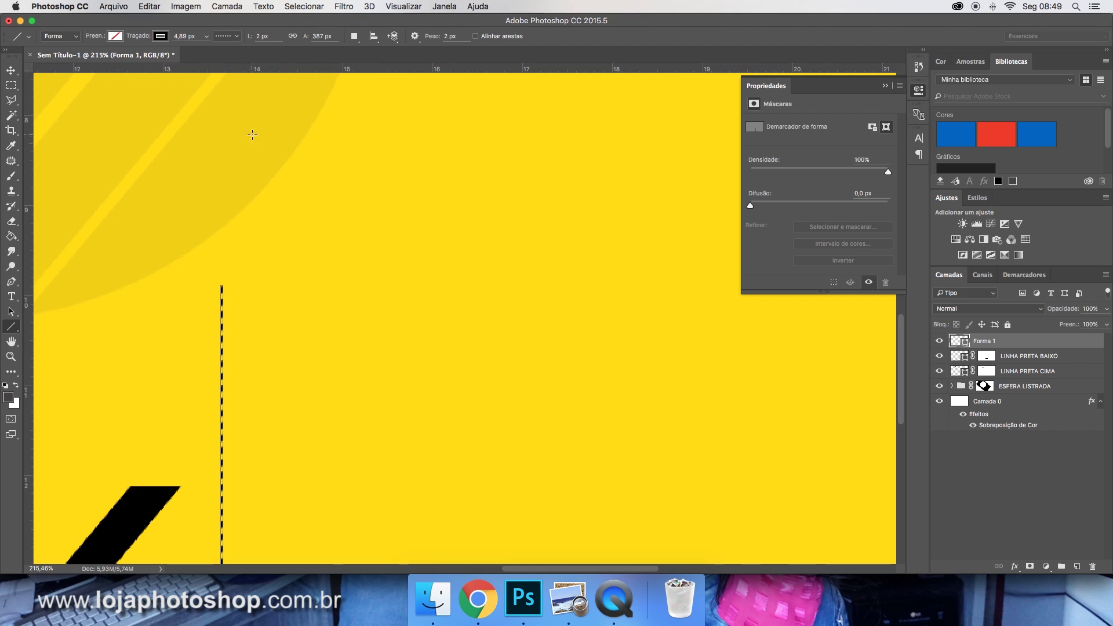
scroll(325, 230, "down", 5)
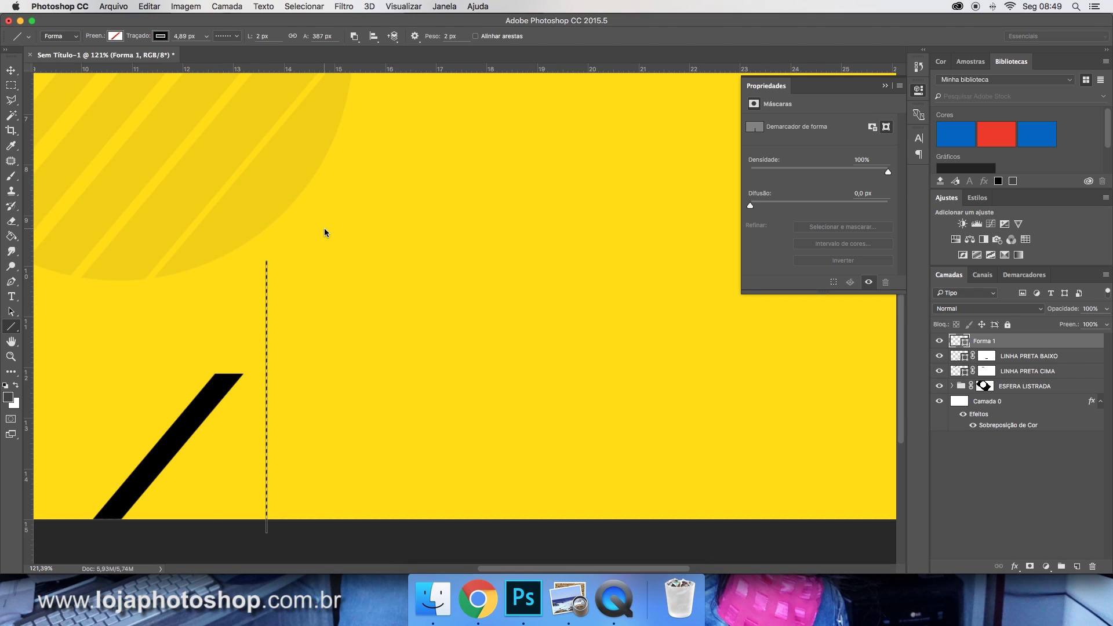
Rotate the dotted line 40 degrees and place it parallel to the lower black bar, extending past the canvas's bottom edge.
left_click(10, 71)
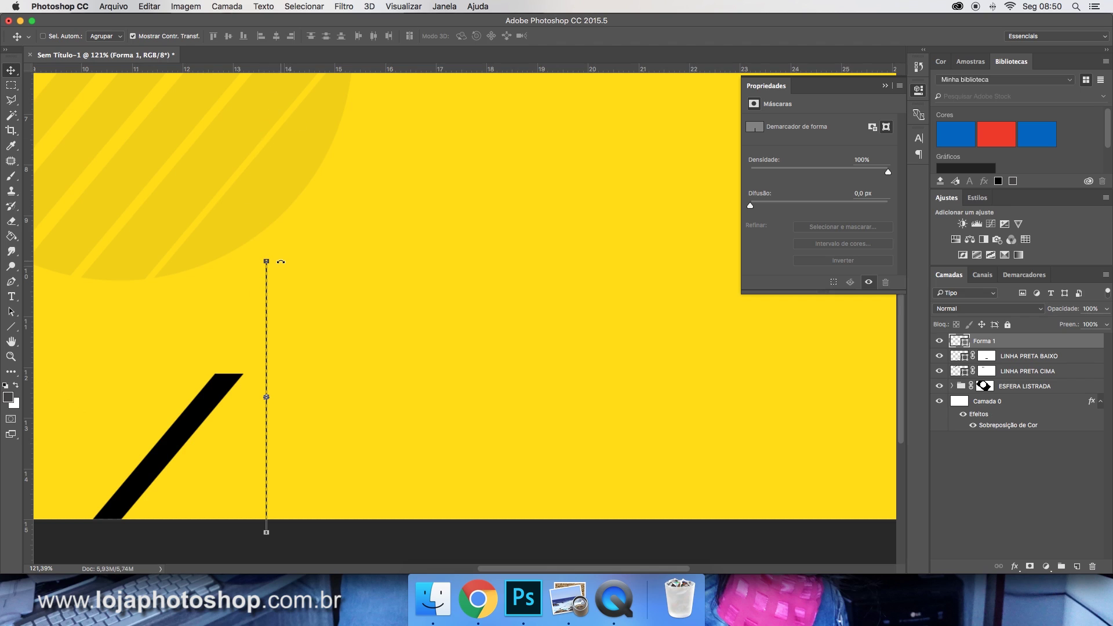
left_click_drag(275, 254, 282, 254)
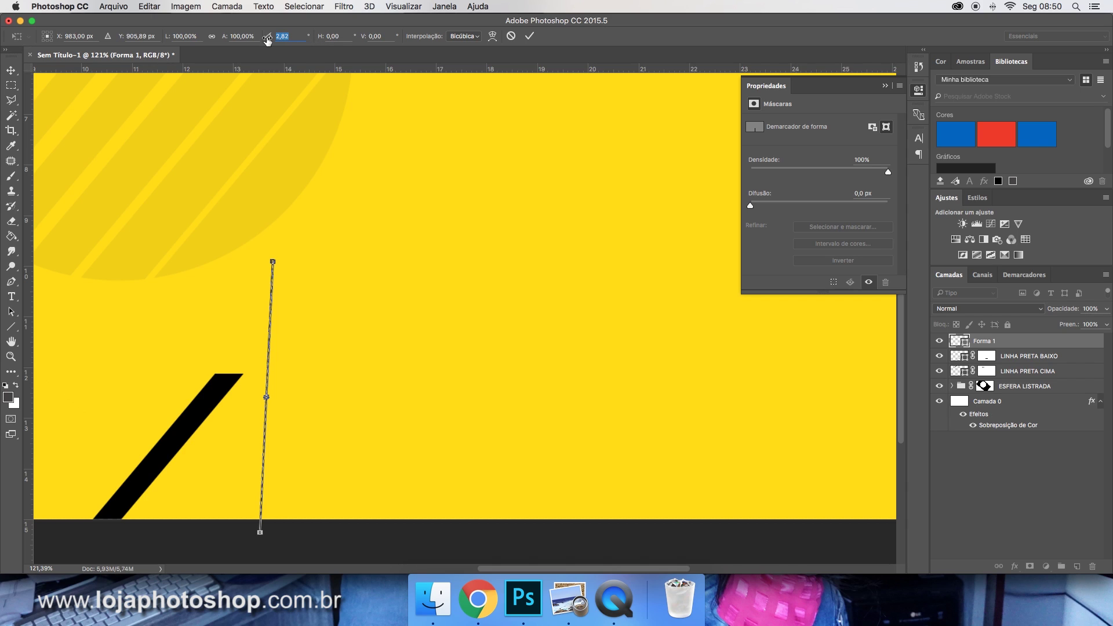
type("40")
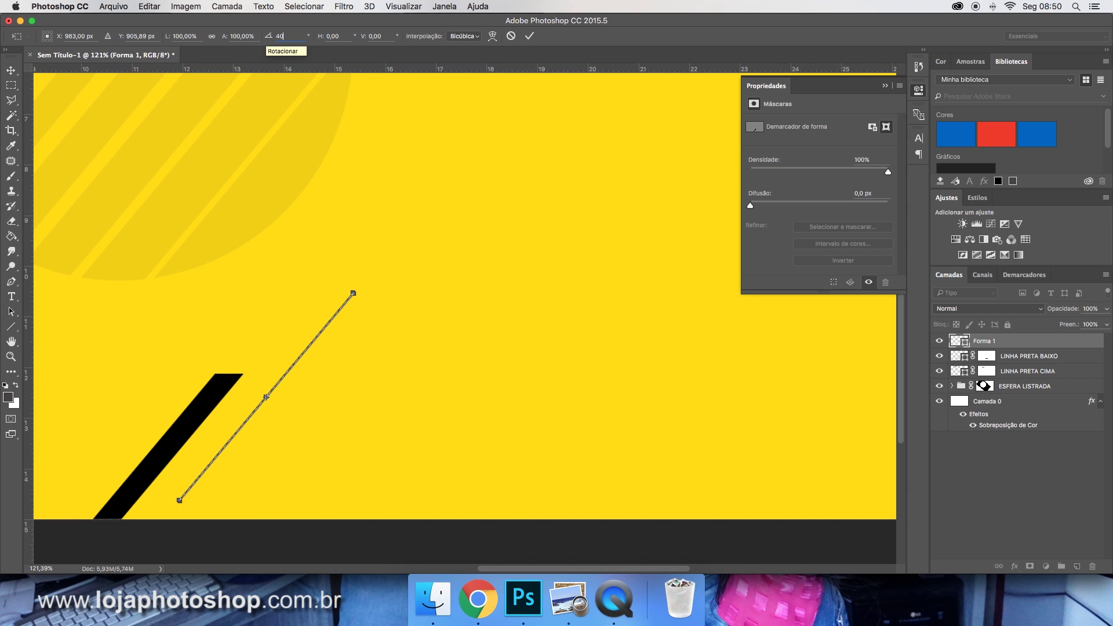
left_click(529, 35)
left_click_drag(309, 337, 216, 441)
After checking the reference in Chrome, draw an 18 px black circle without stroke at the dotted line's upper end on a new layer.
left_click(479, 601)
left_click(533, 607)
left_click(12, 327)
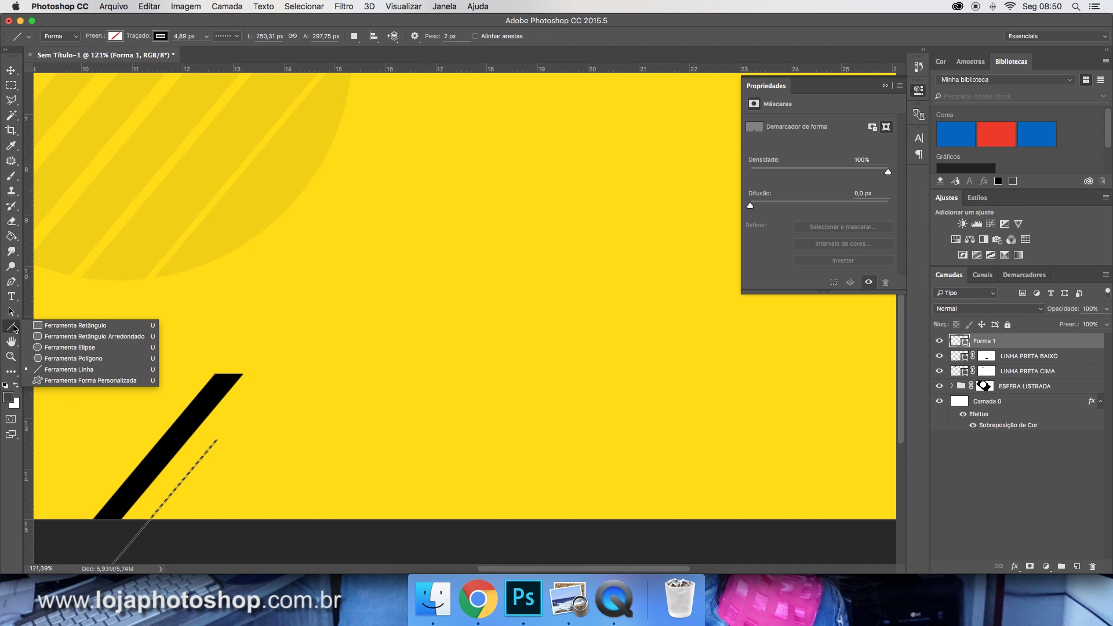
left_click(66, 347)
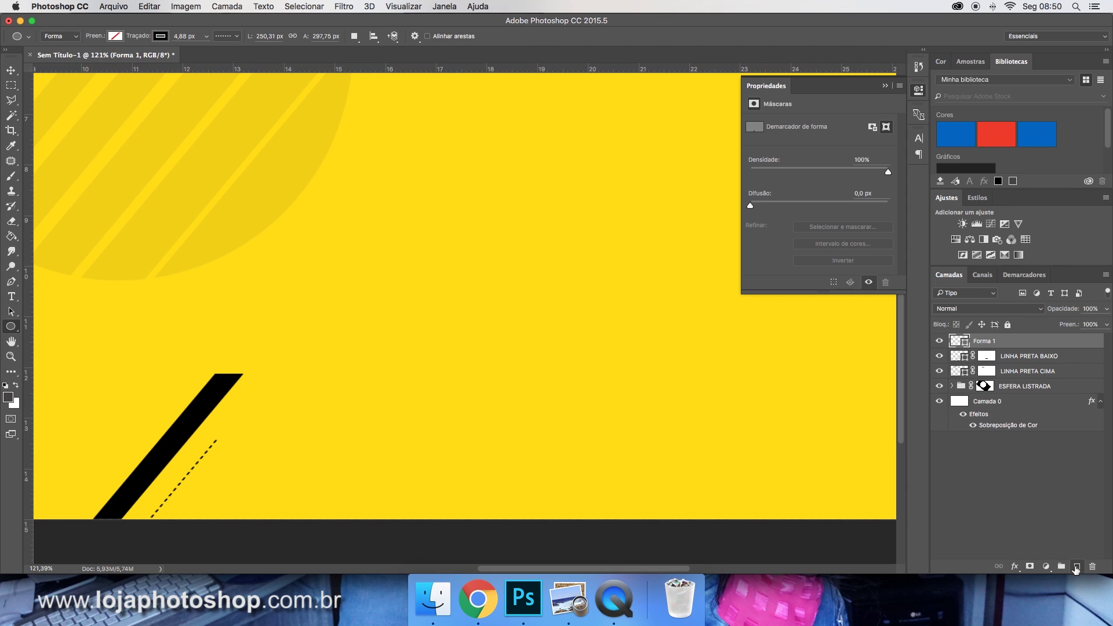
left_click(1076, 566)
left_click(115, 36)
left_click(90, 55)
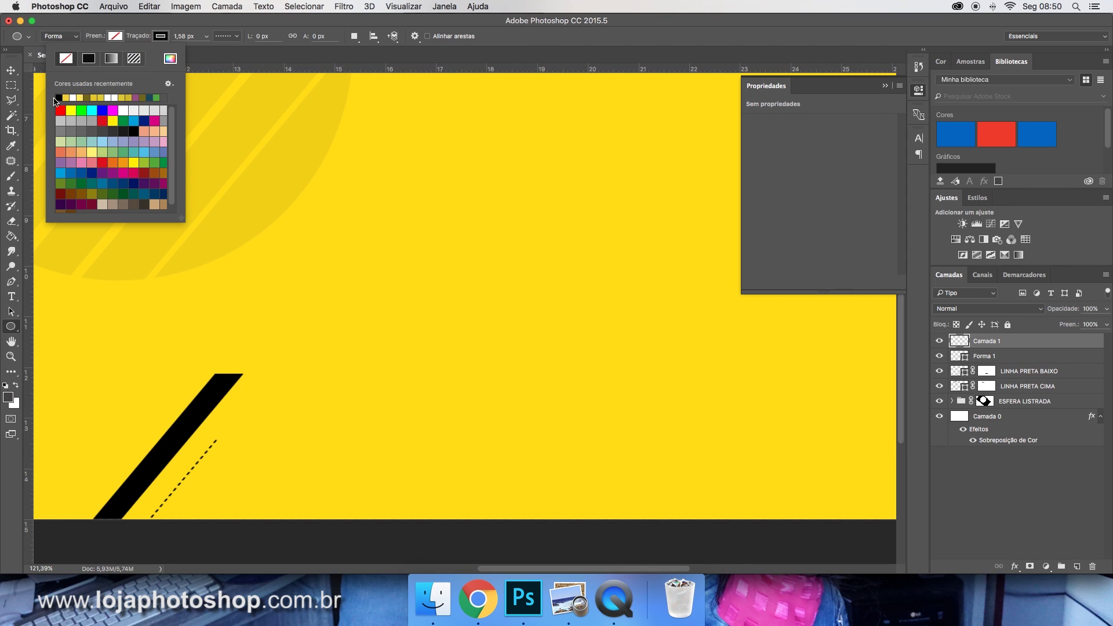
left_click(159, 36)
left_click(111, 58)
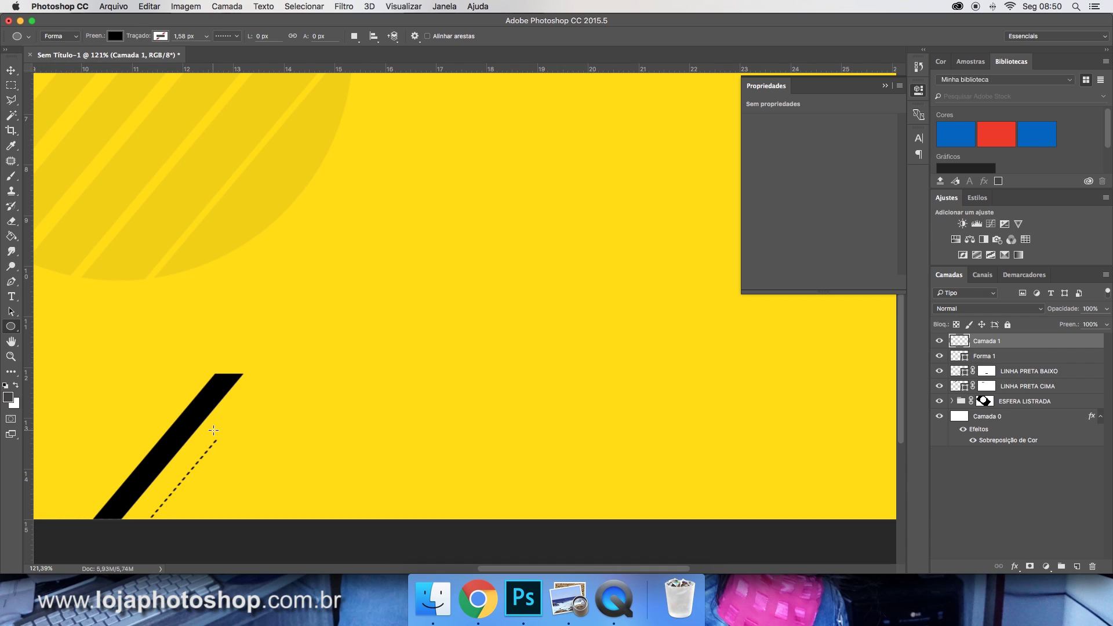
left_click_drag(213, 430, 226, 442)
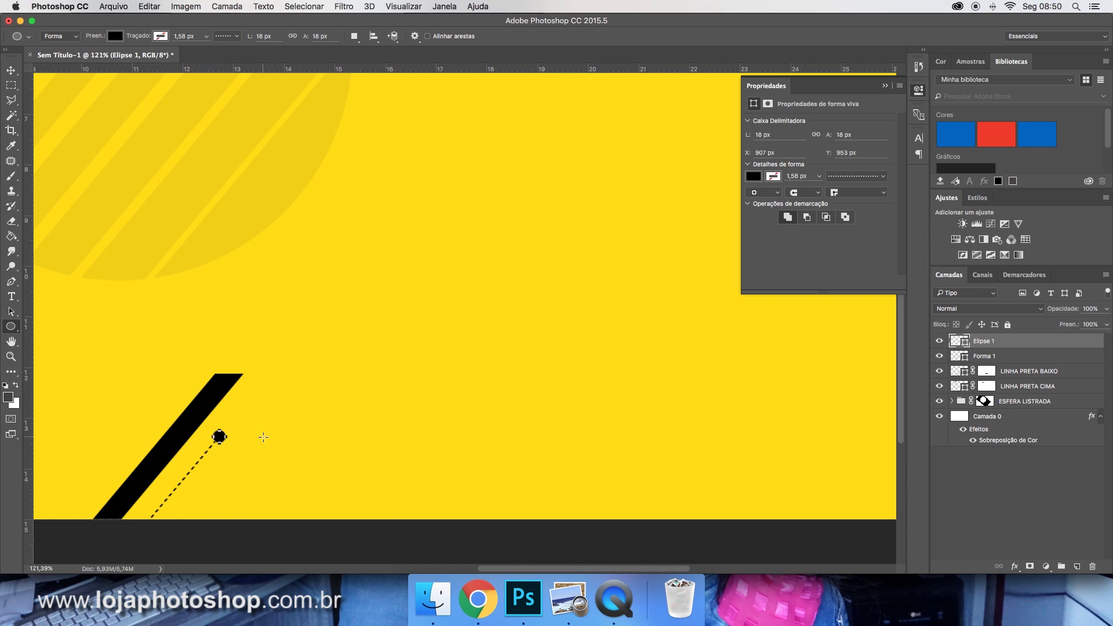
Nudge the small black circle 1 px to the left to centre it on the dotted line's end.
left_click(12, 70)
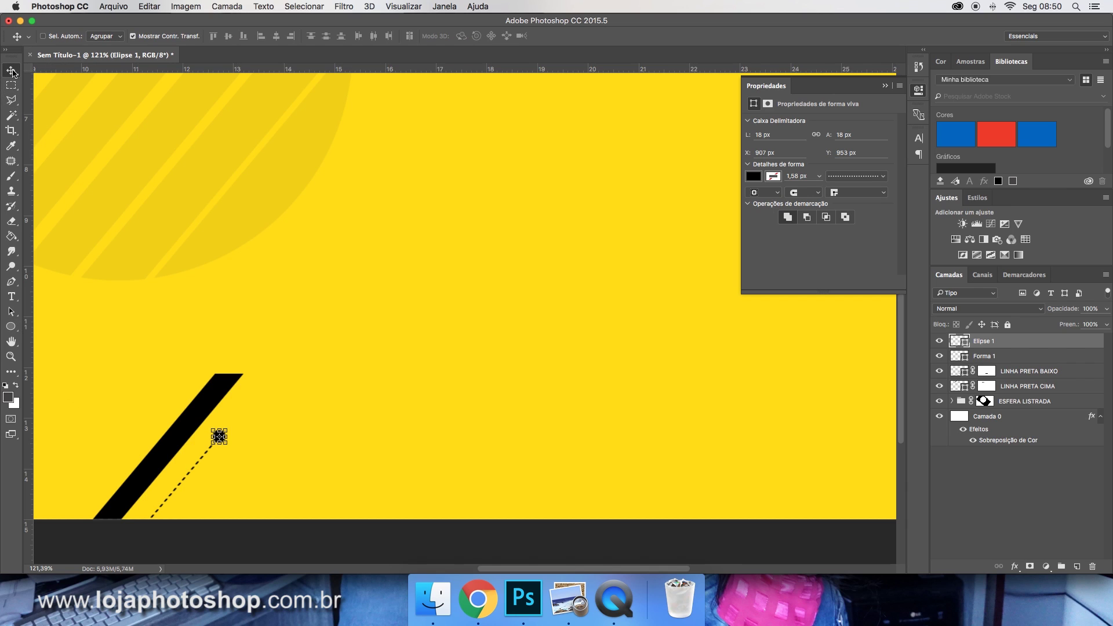
key("Left")
left_click(12, 84)
key("super+0")
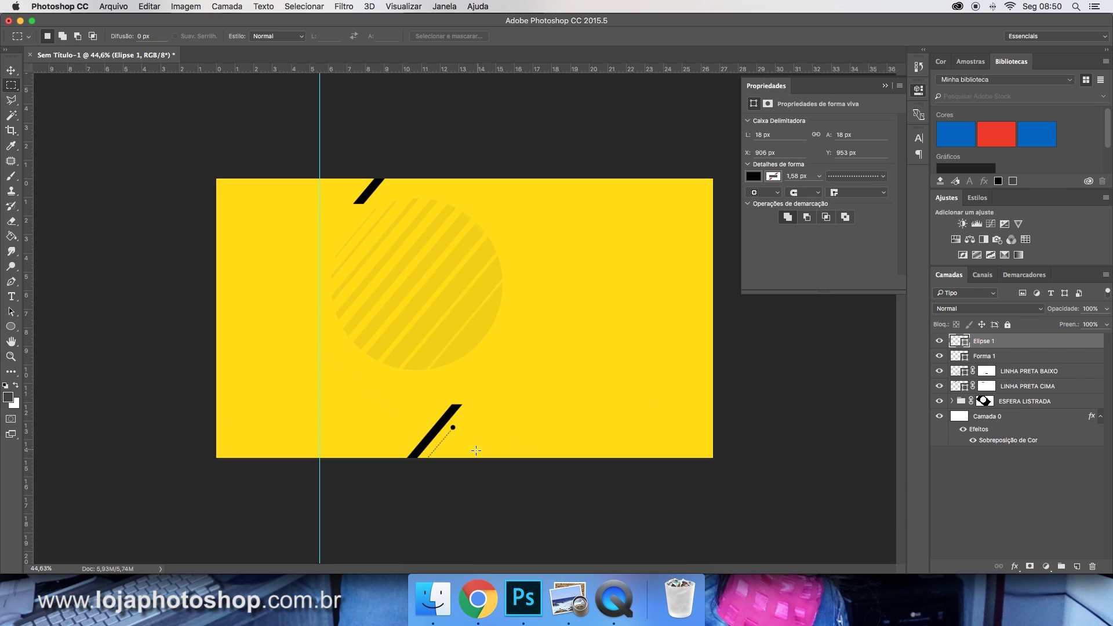
Duplicate the dotted line and its dot, and move the copies beside the upper black bar, extending past the canvas's top edge.
left_click(991, 357, "shift")
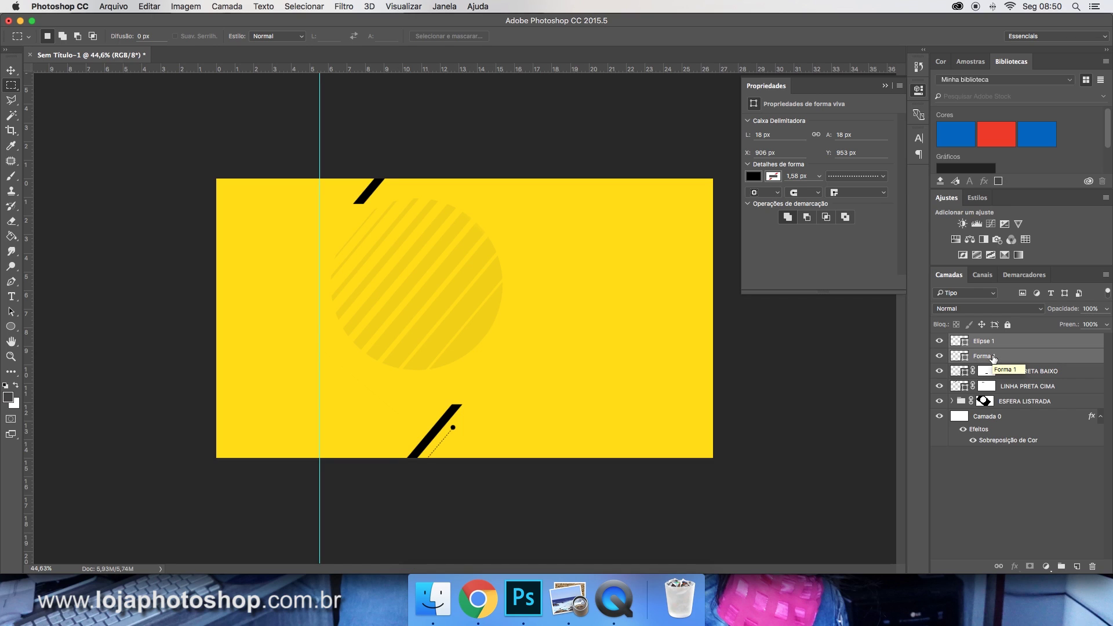
key("super+j")
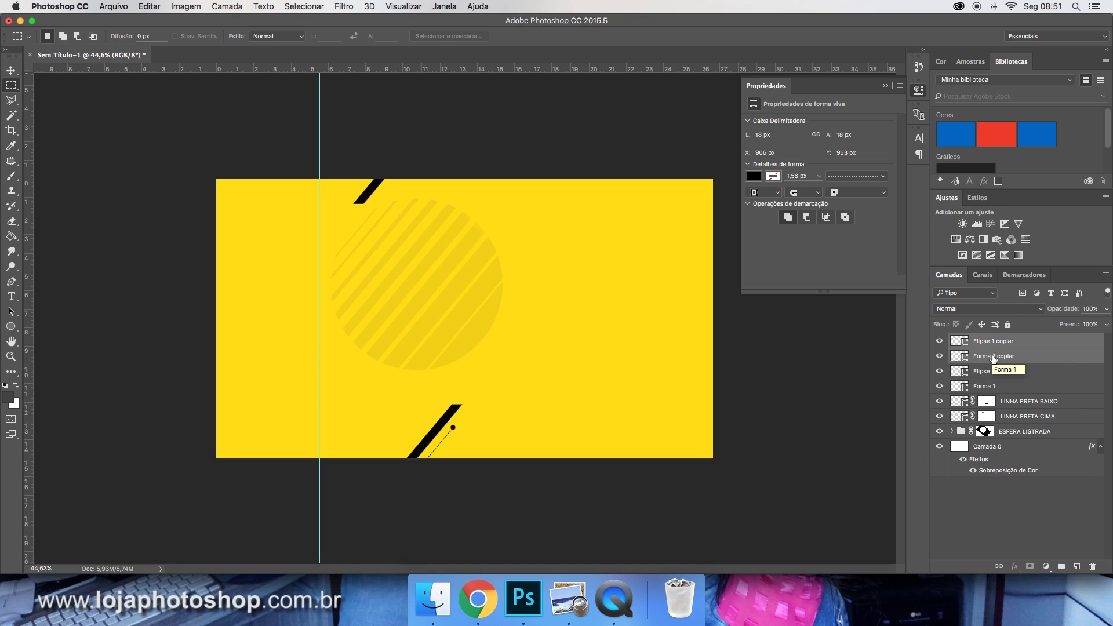
left_click(11, 70)
left_click_drag(423, 453, 357, 172)
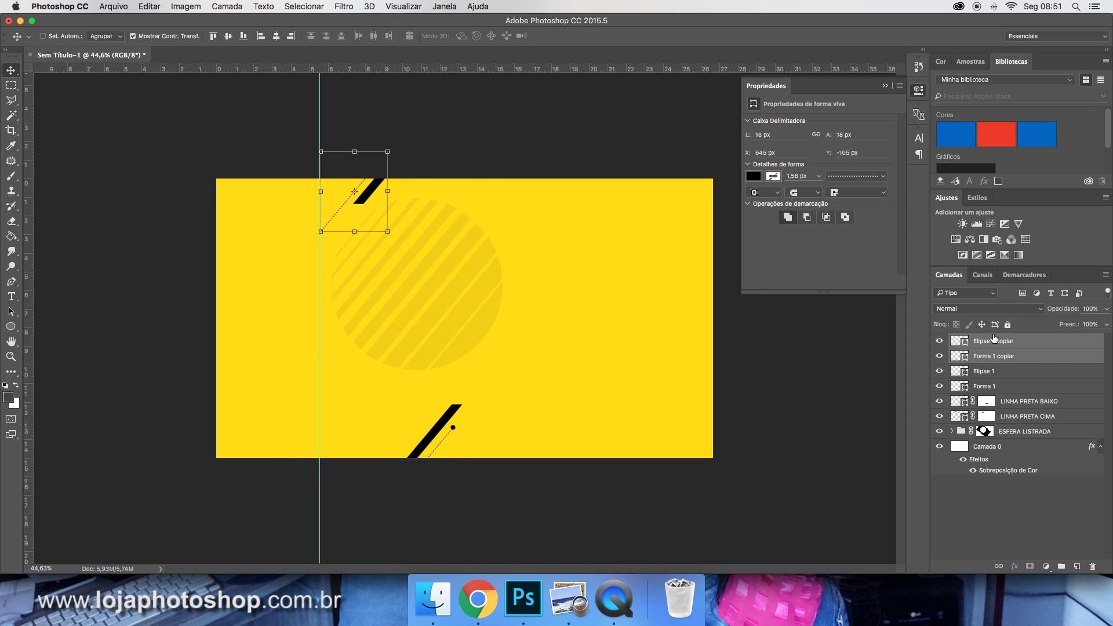
Move only the copied dot onto the lower end of the copied dotted line and nudge it until centred.
left_click(1042, 343)
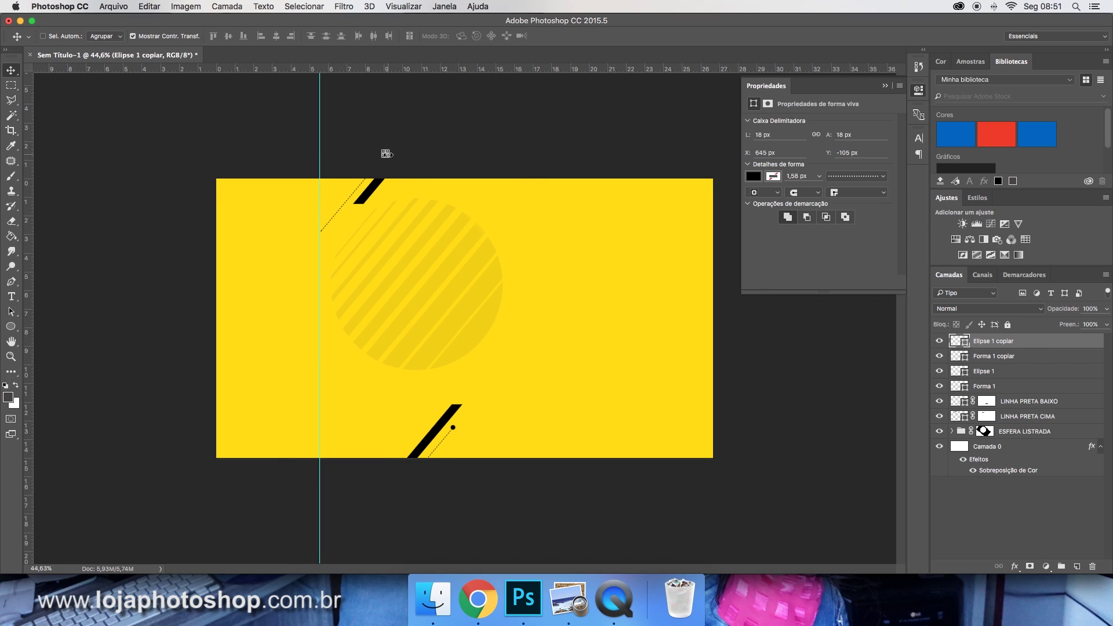
left_click_drag(385, 155, 316, 231)
scroll(313, 229, "up", 10)
scroll(312, 230, "left", 5)
scroll(312, 230, "up", 5)
key("Up")
key("Up")
key("Up")
key("Up")
key("Up")
key("Up")
key("Up")
key("Right")
key("Right")
key("Right")
key("Right")
key("Right")
key("Right")
key("Right")
key("Right")
key("Right")
key("Right")
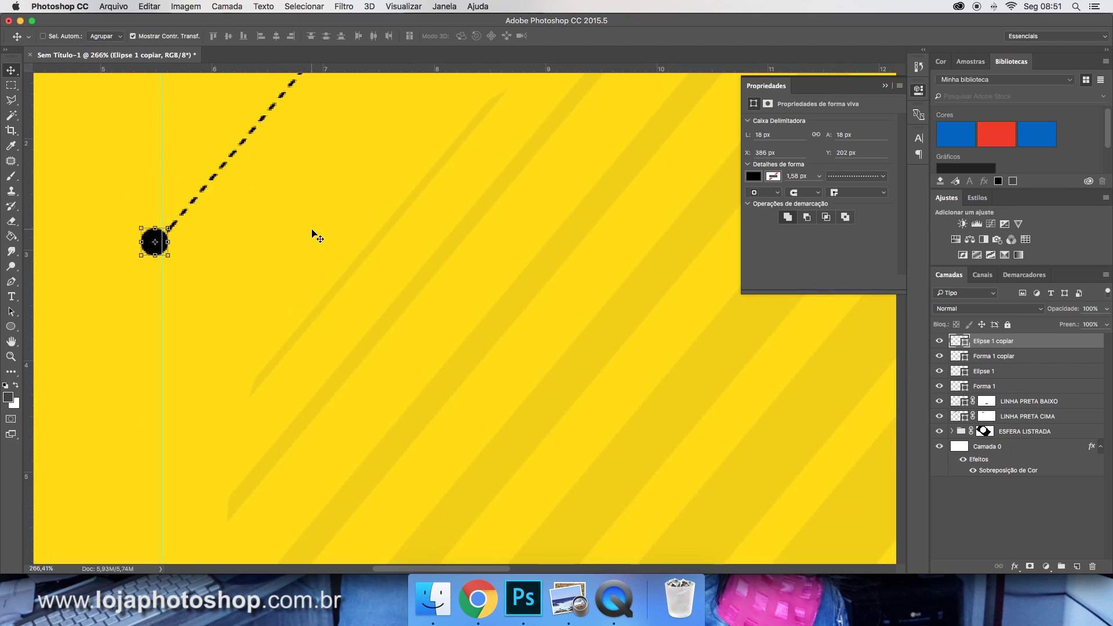
After checking the reference in Chrome, draw a black vertical bar about 29 by 1481 px across the canvas on a new layer.
key("super+0")
left_click(8, 327)
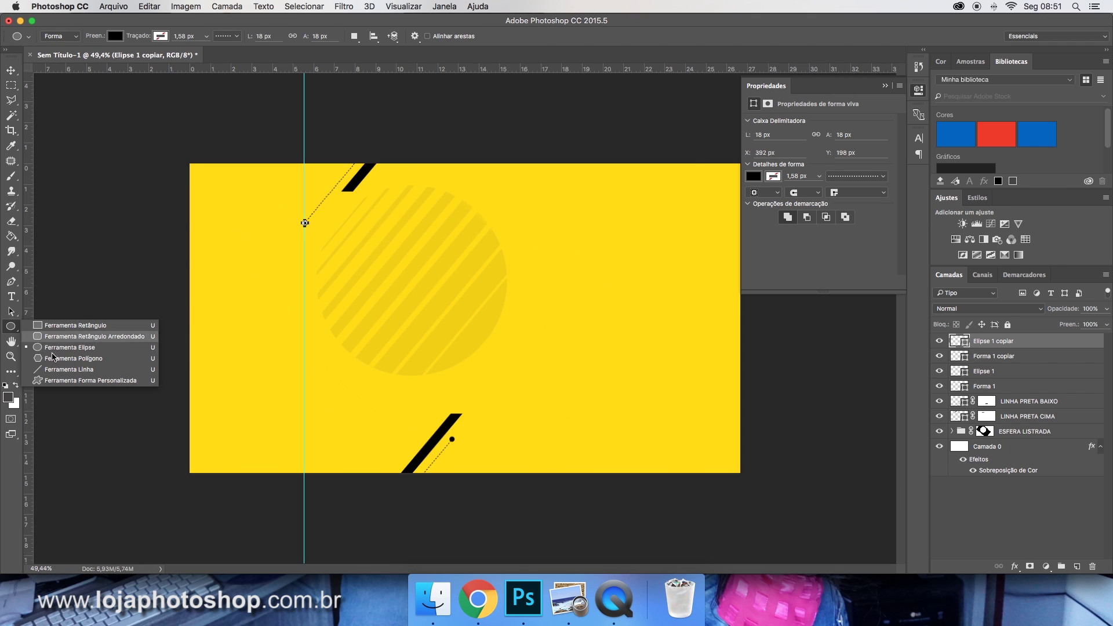
left_click(81, 326)
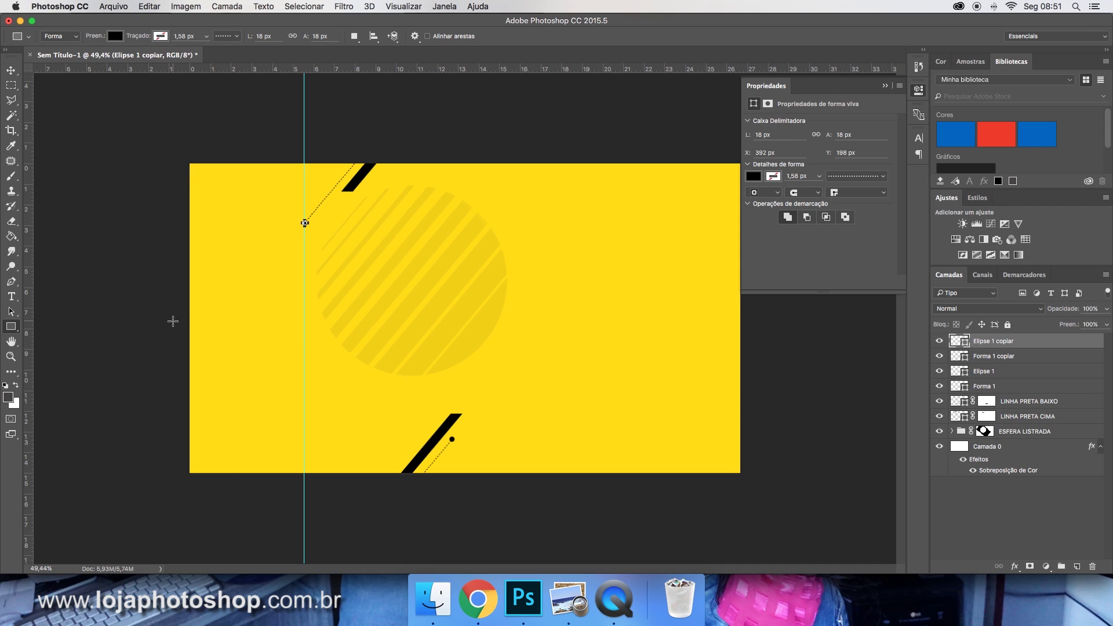
left_click(489, 589)
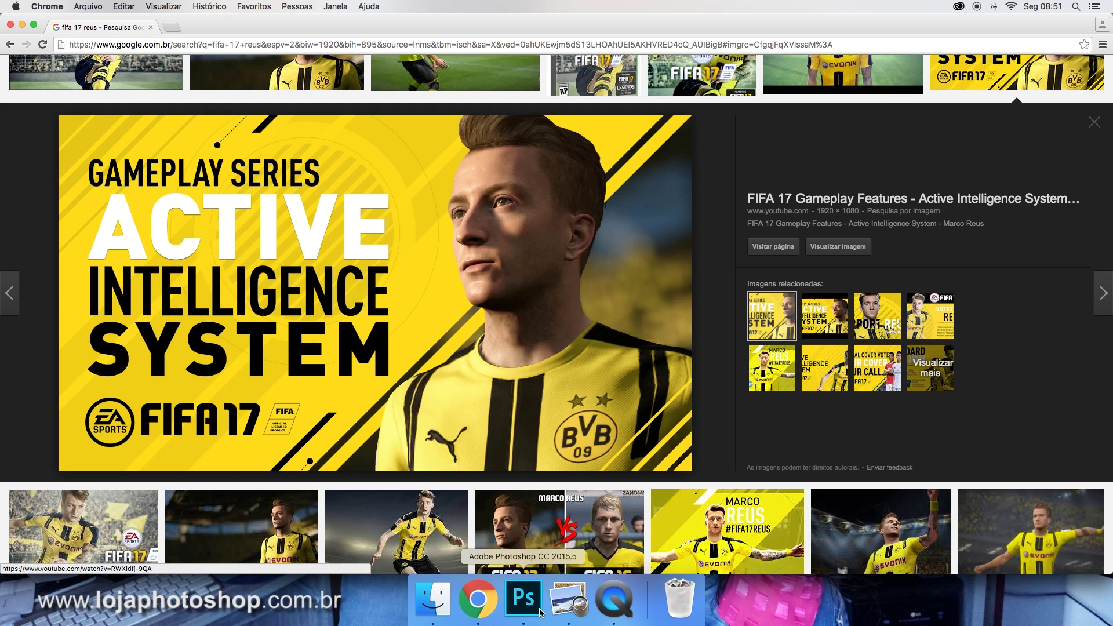
left_click(524, 599)
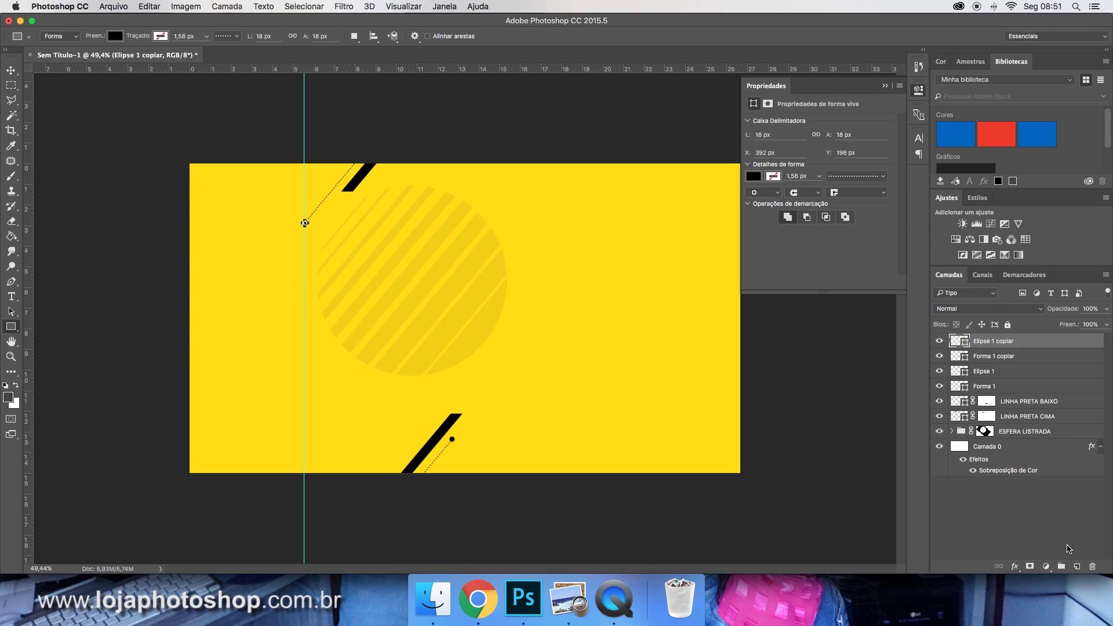
left_click(1078, 566)
left_click_drag(572, 156, 571, 580)
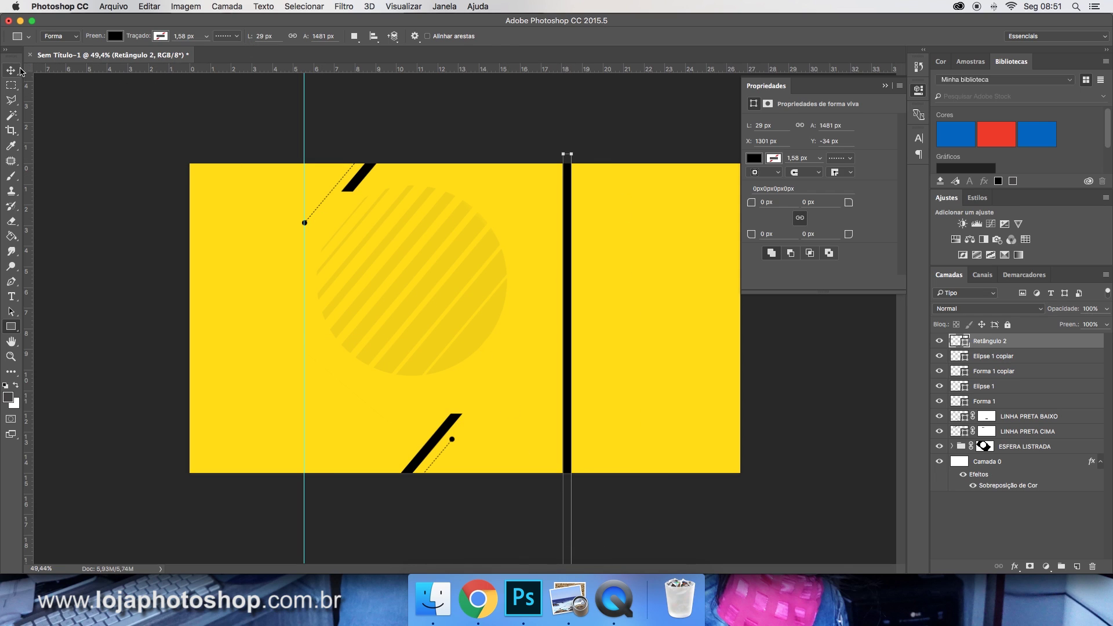
Rotate the long black bar 40 degrees and apply the transformation.
left_click(11, 70)
left_click_drag(577, 144, 577, 136)
left_click(268, 36)
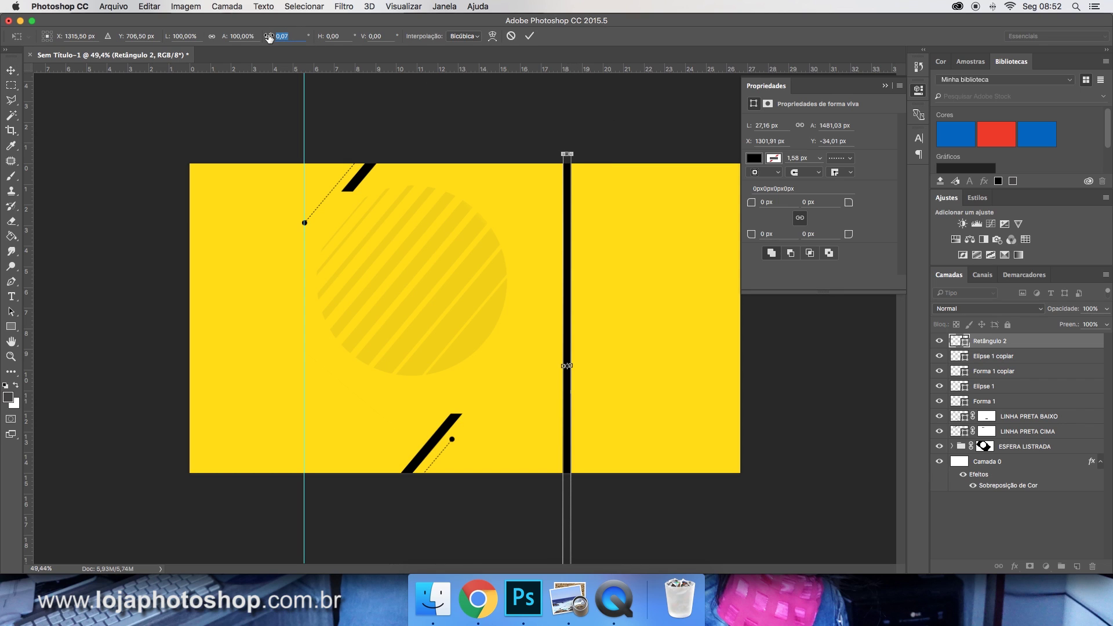
type("40")
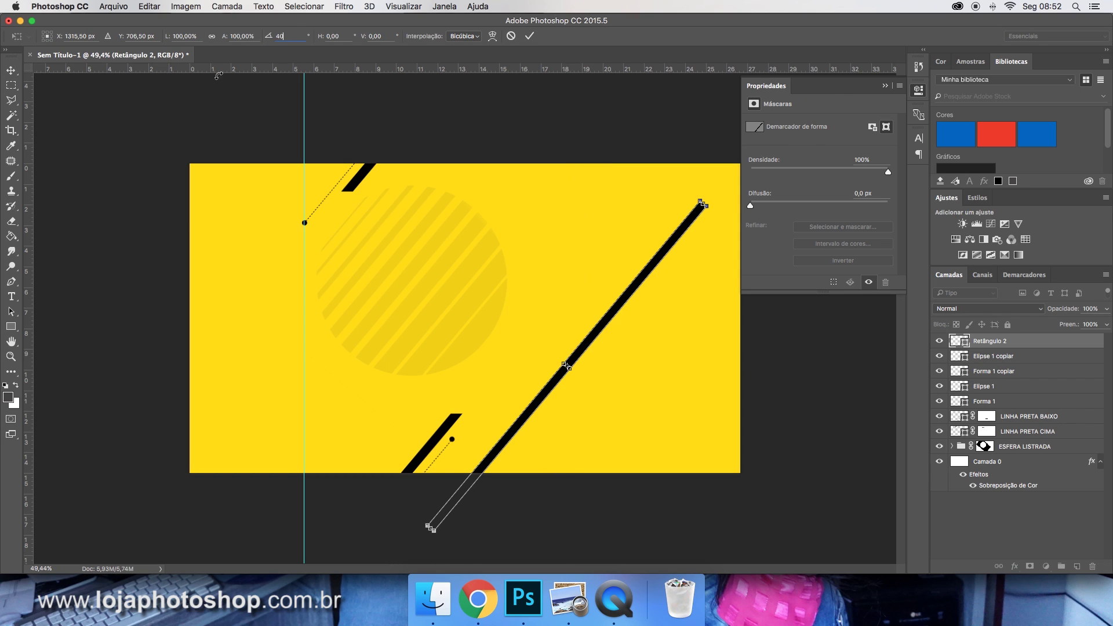
left_click(21, 71)
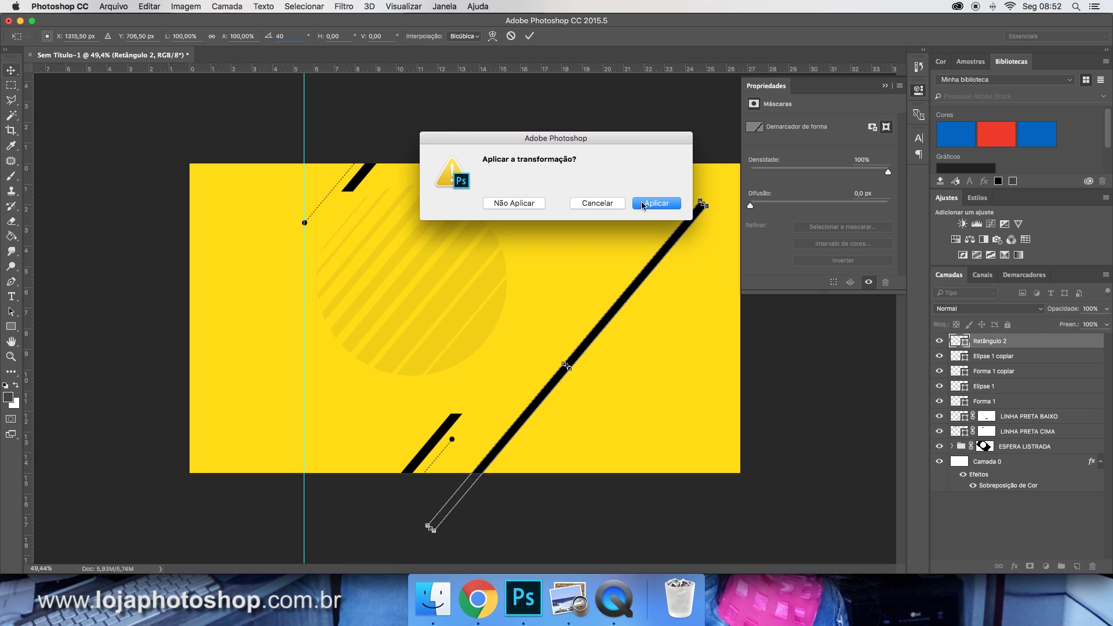
left_click(644, 204)
Move the diagonal bar so it spans the canvas from top to bottom edge, starting just right of the lower dotted line.
left_click_drag(659, 281, 680, 251)
key("Left")
key("Left")
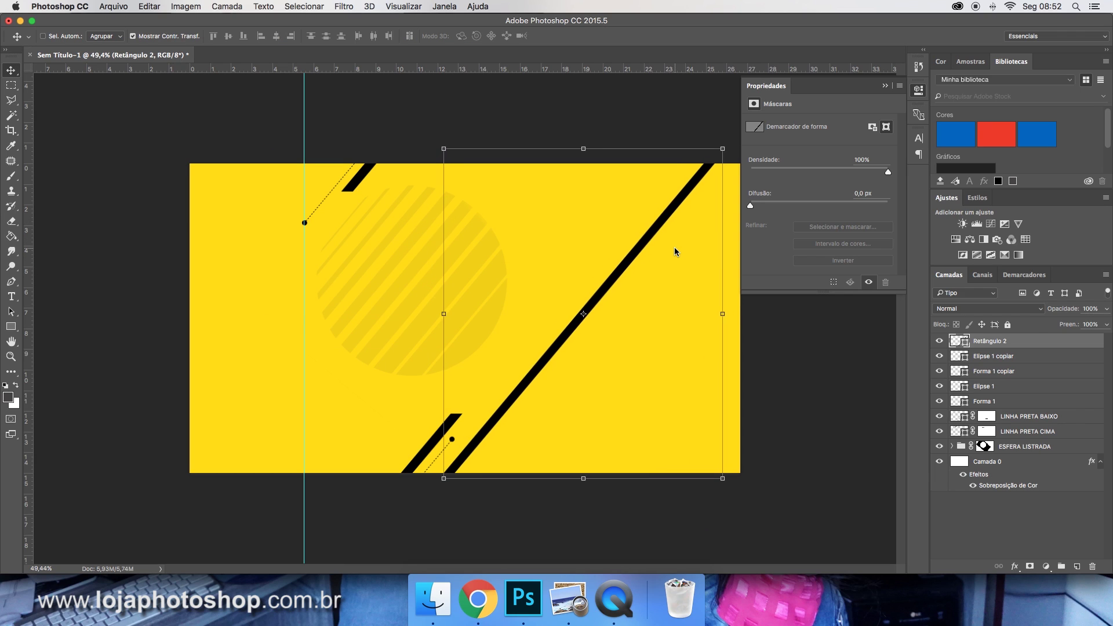
key("shift+Left")
key("shift+Left")
Rename the long diagonal bar's layer as TRAÇADO MAIOR.
double_click(985, 341)
type("T")
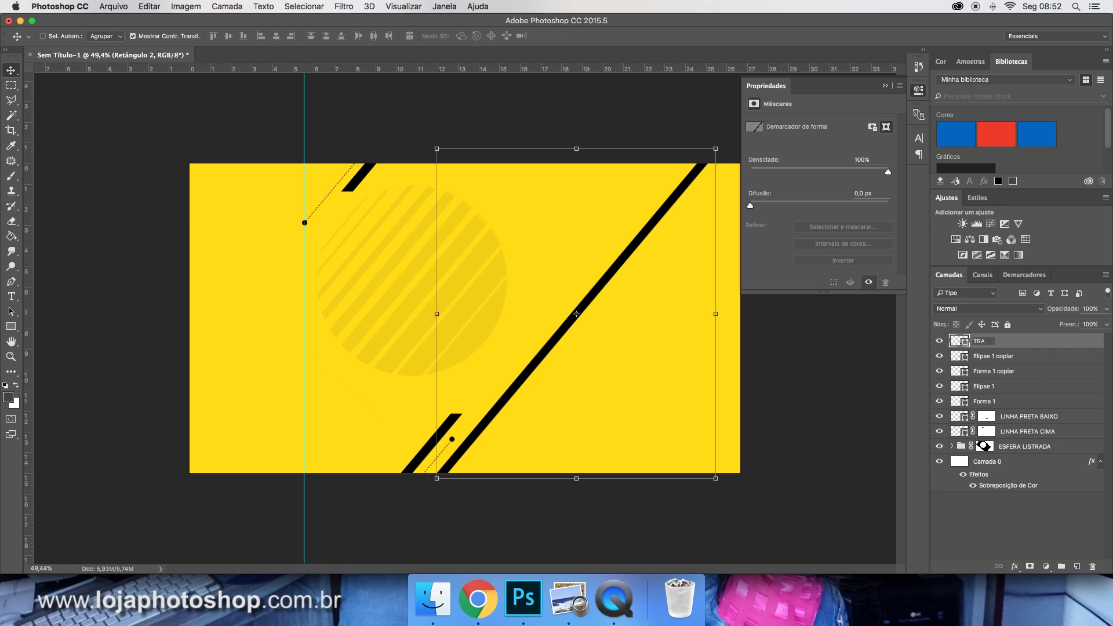
type("RAÇADO MAIOR")
key("Return")
Rename the upper dot's layer as Elipse CIMA and the upper dotted line's layer as TRAÇO CIMA.
double_click(1000, 358)
left_click_drag(992, 357, 1028, 358)
type("CIMA")
key("Return")
left_click(940, 372)
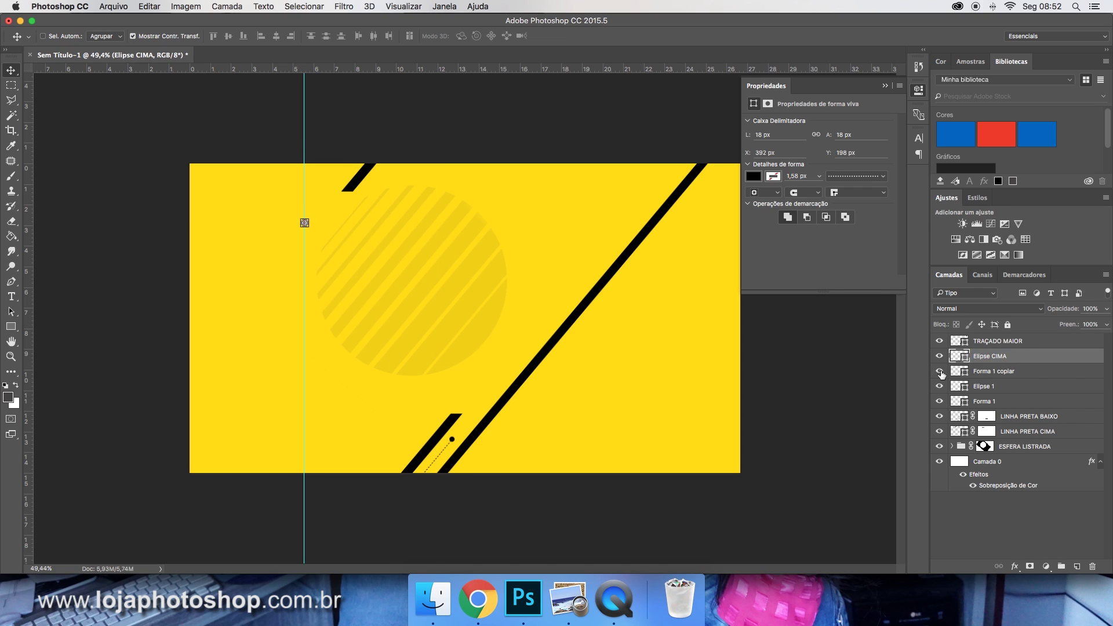
left_click(940, 372)
double_click(993, 372)
type("TRAÇO CIMA")
key("Return")
Rename the lower dot's layer as ELIPSE BAIXO and the lower dotted line's layer as TRAÇO BAIXO.
double_click(984, 386)
type("EL")
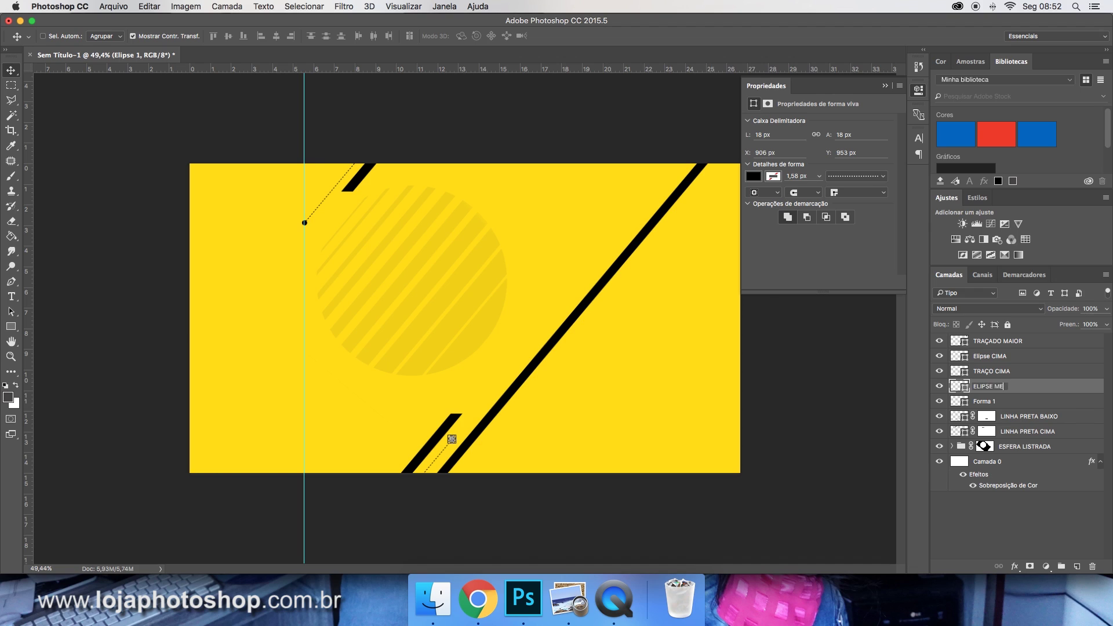
type("IPSE BAIXO")
key("Tab")
type("TRAÇA BA")
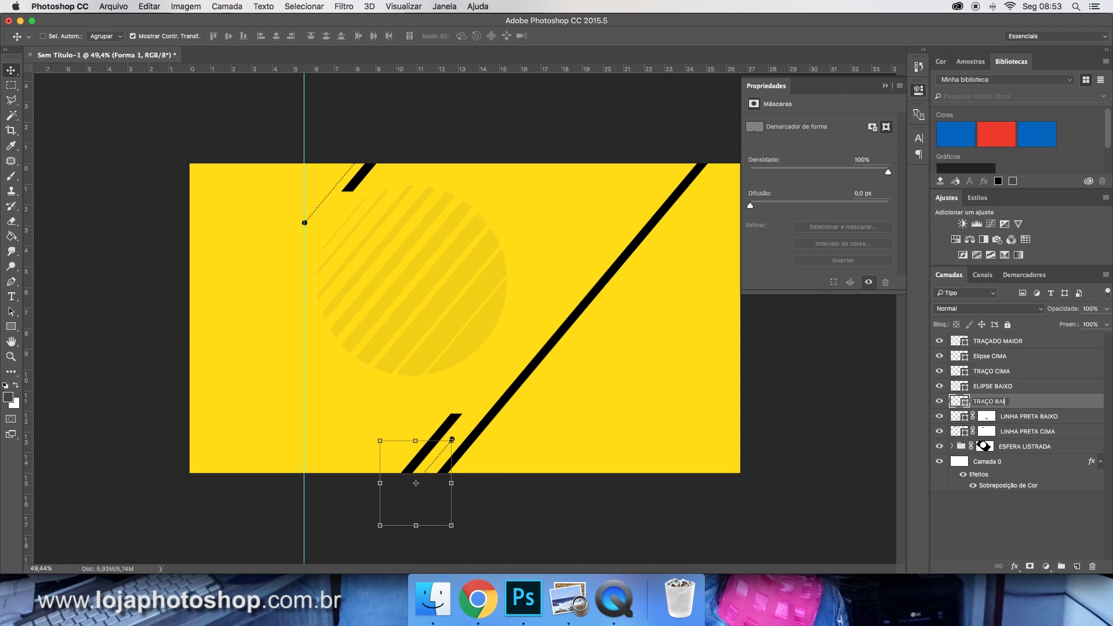
type("IXO")
key("Return")
Group all layers from TRAÇADO MAIOR to LINHA PRETA CIMA as TRAÇOS PRETOS, and remove the vertical guide from the canvas.
key("m")
left_click(989, 347)
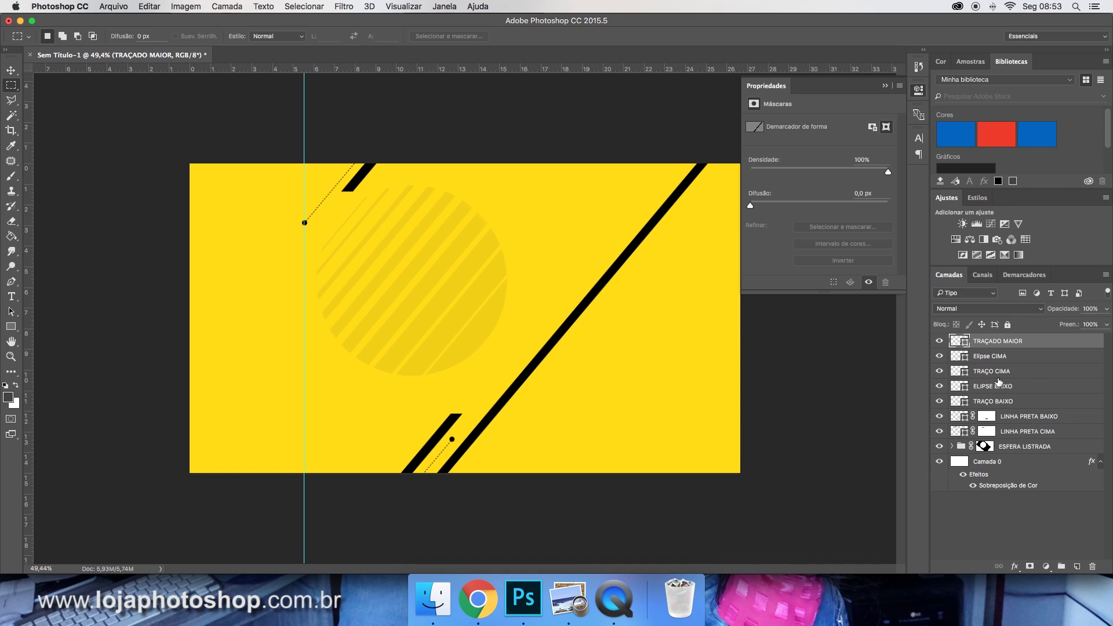
left_click(1019, 432, "shift")
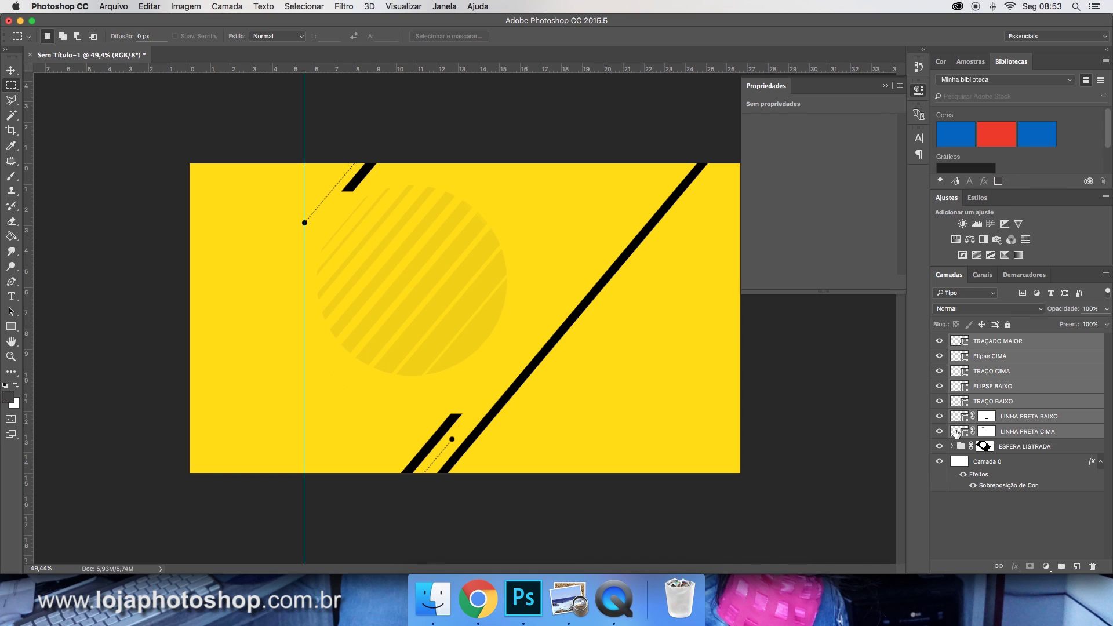
key("super+g")
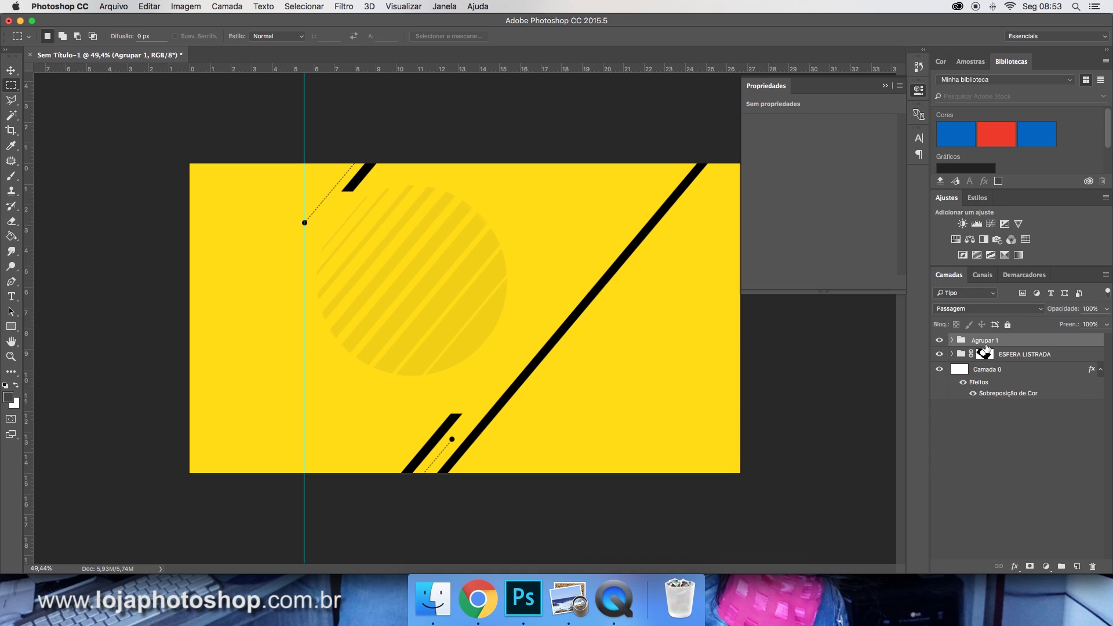
type("TRAÇOS PRETOS")
key("Return")
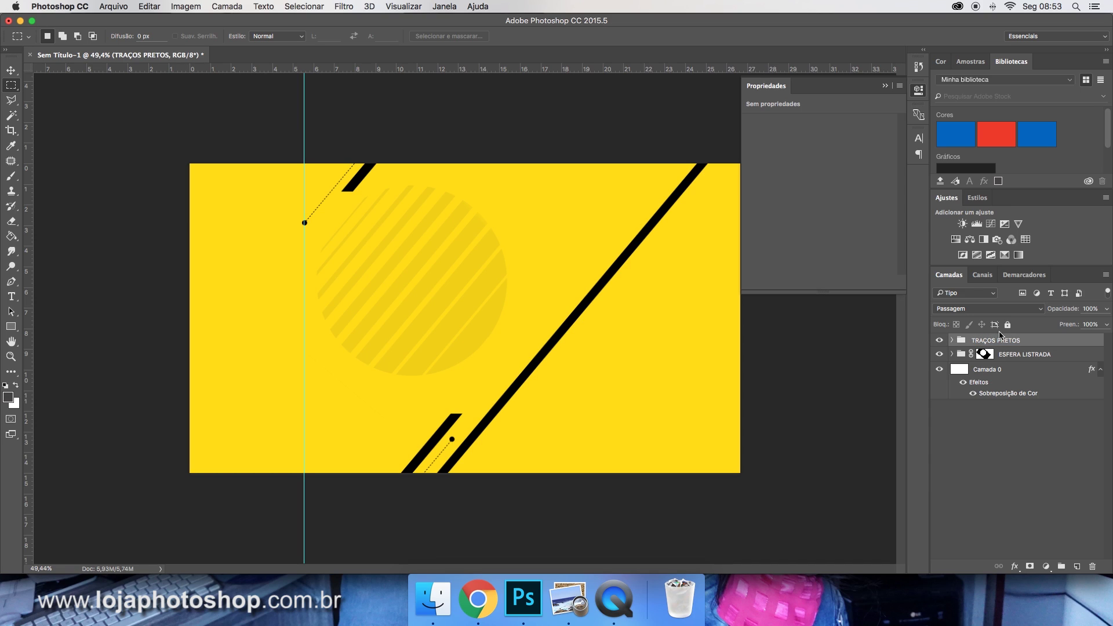
left_click(11, 70)
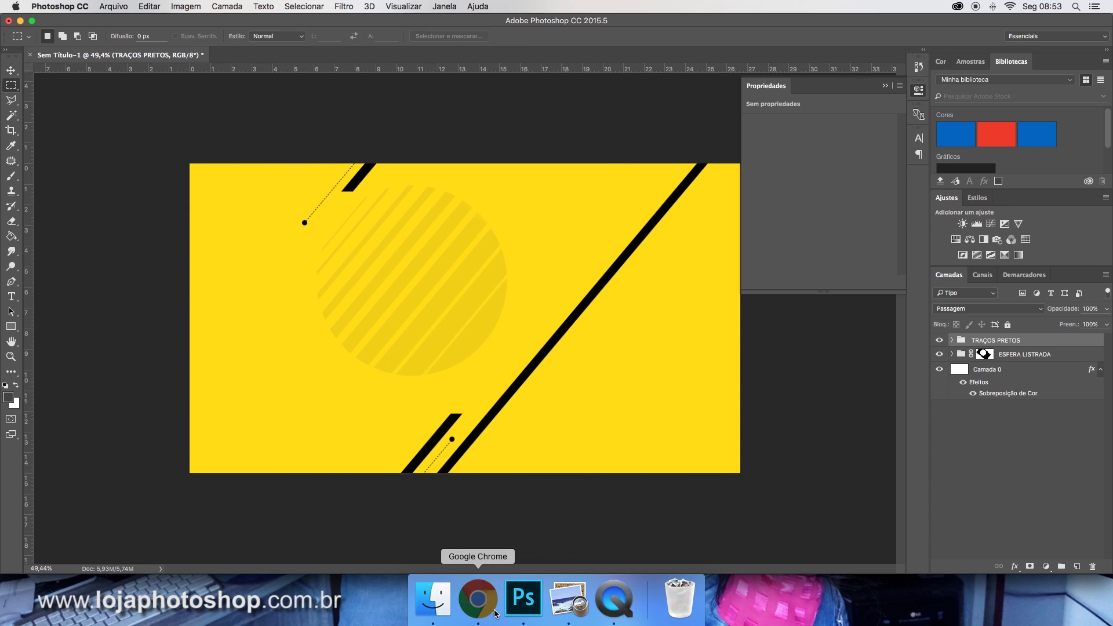
After checking the reference in Chrome, add a new layer directly above the ESFERA LISTRADA group.
left_click(478, 599)
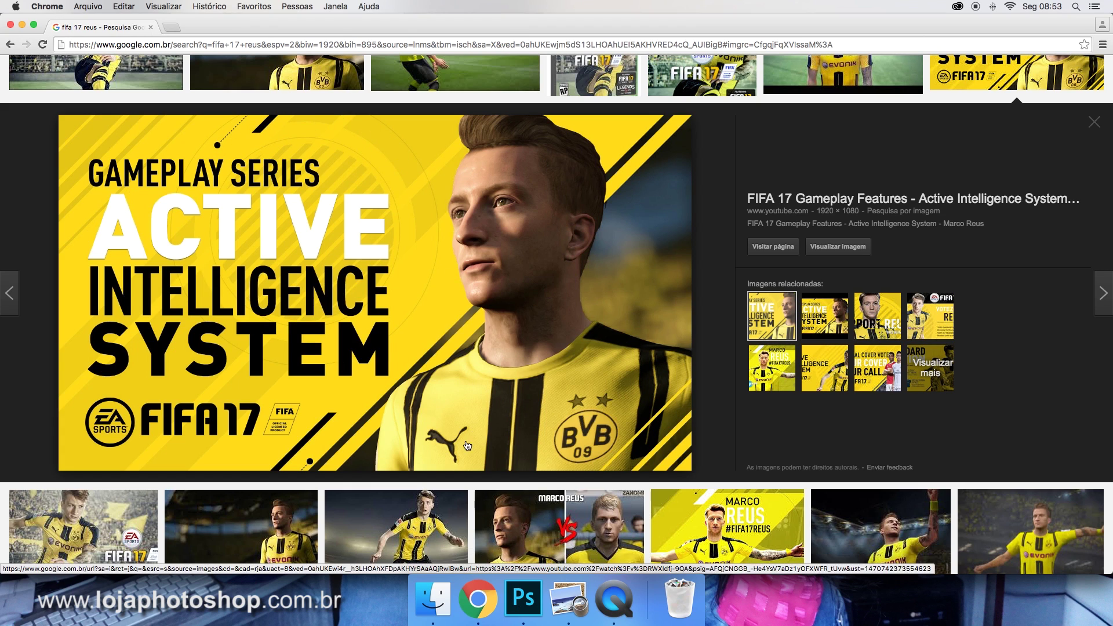
left_click(523, 598)
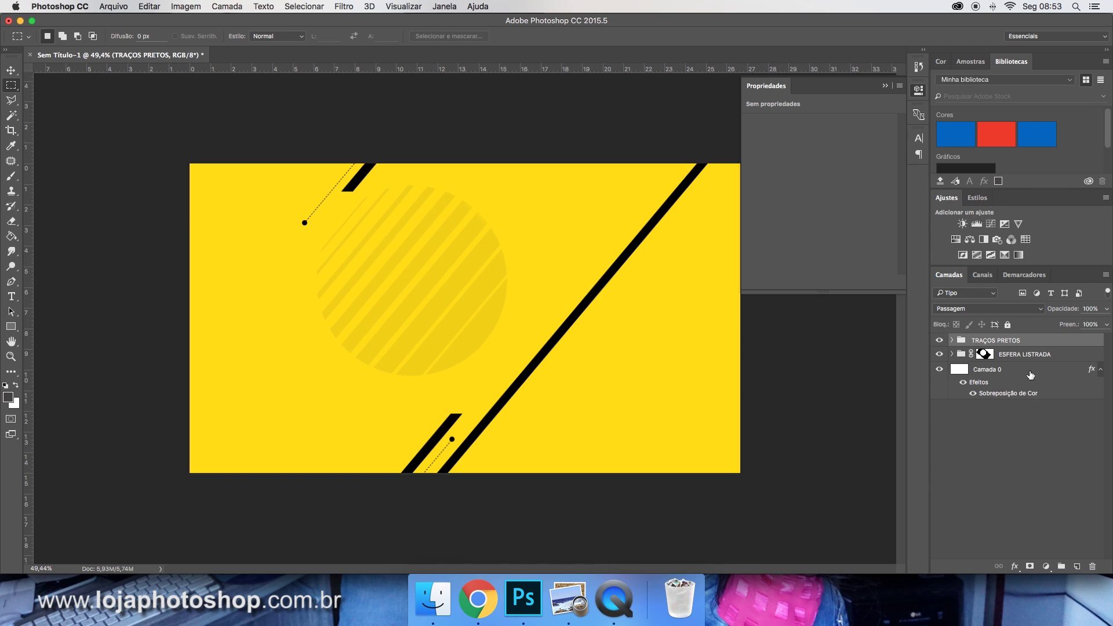
left_click(1030, 355)
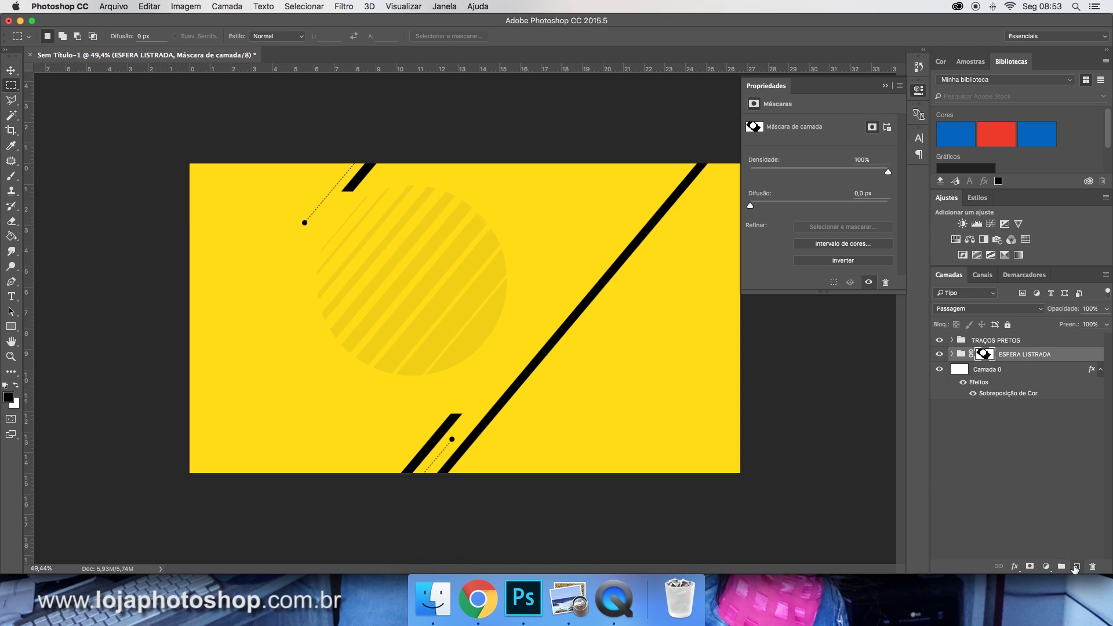
left_click(1072, 566)
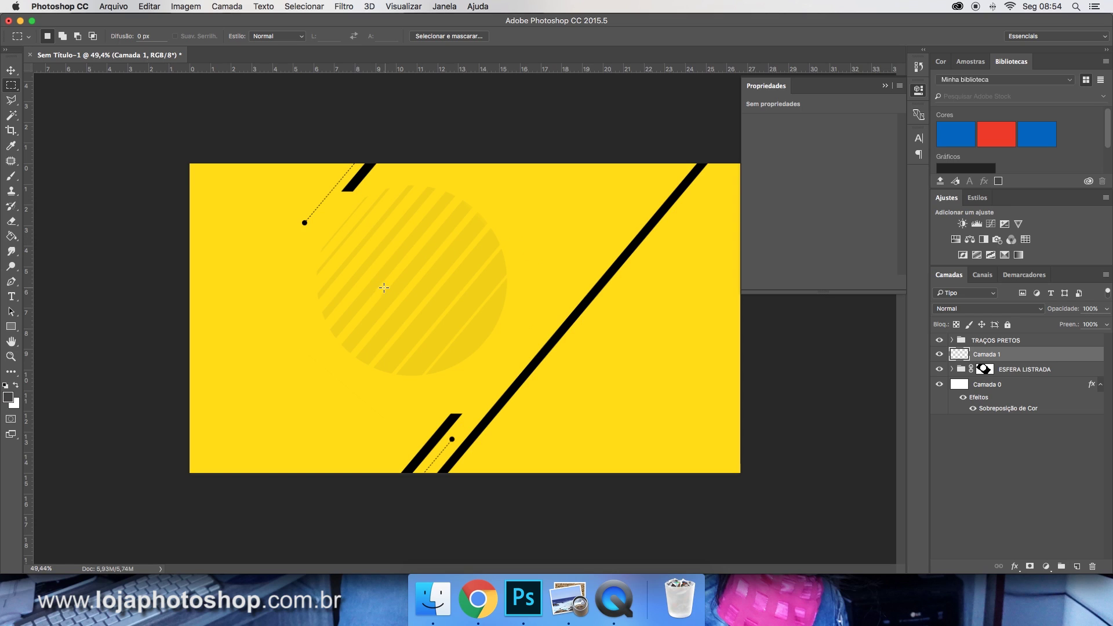
Draw a circle about 826 px in diameter around the striped circle, with no fill and a solid black 1.58 px stroke.
left_click(10, 329)
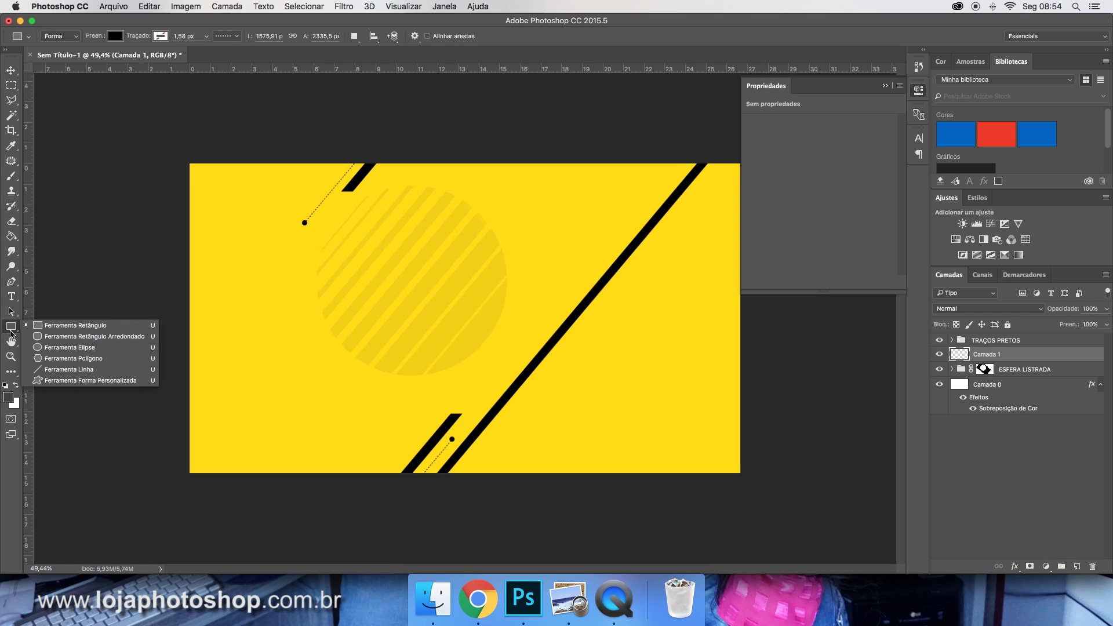
left_click(55, 348)
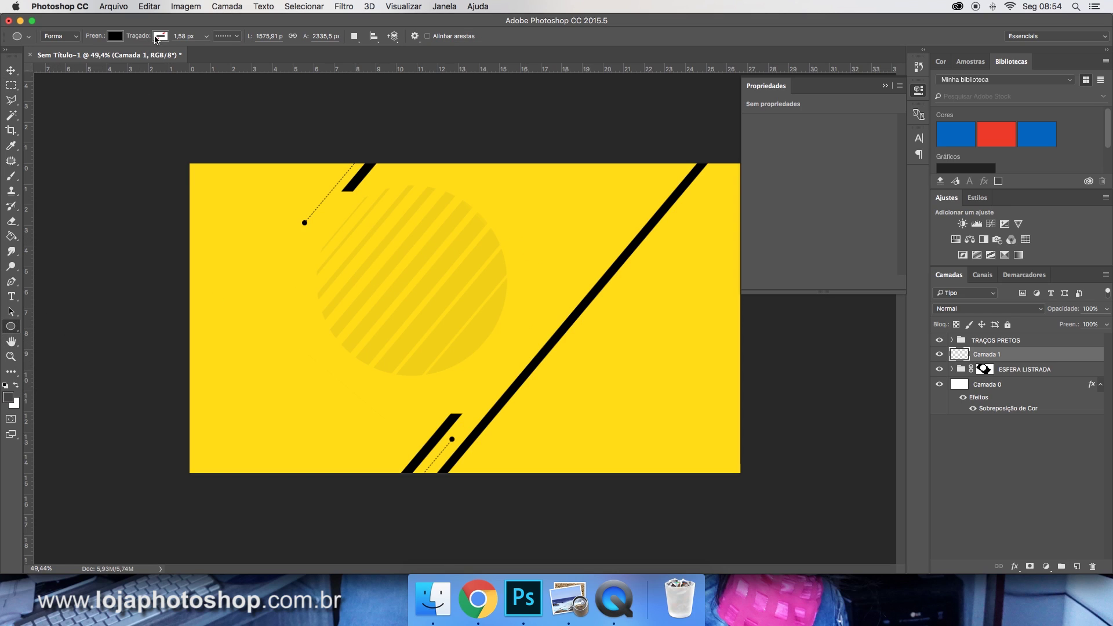
left_click(157, 36)
left_click(105, 98)
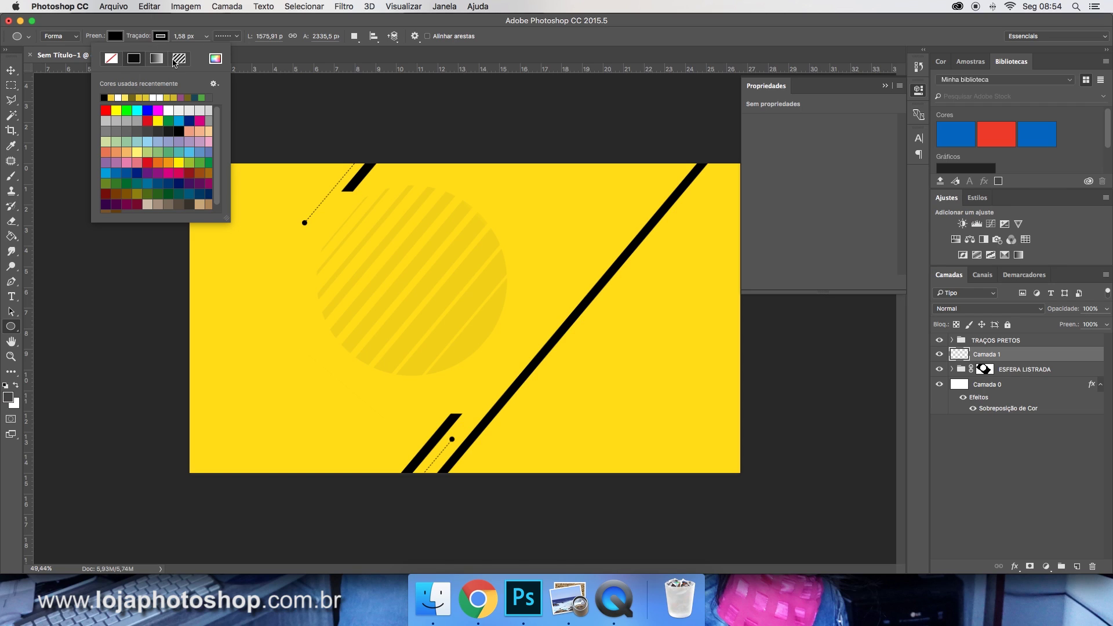
left_click(238, 37)
left_click(219, 71)
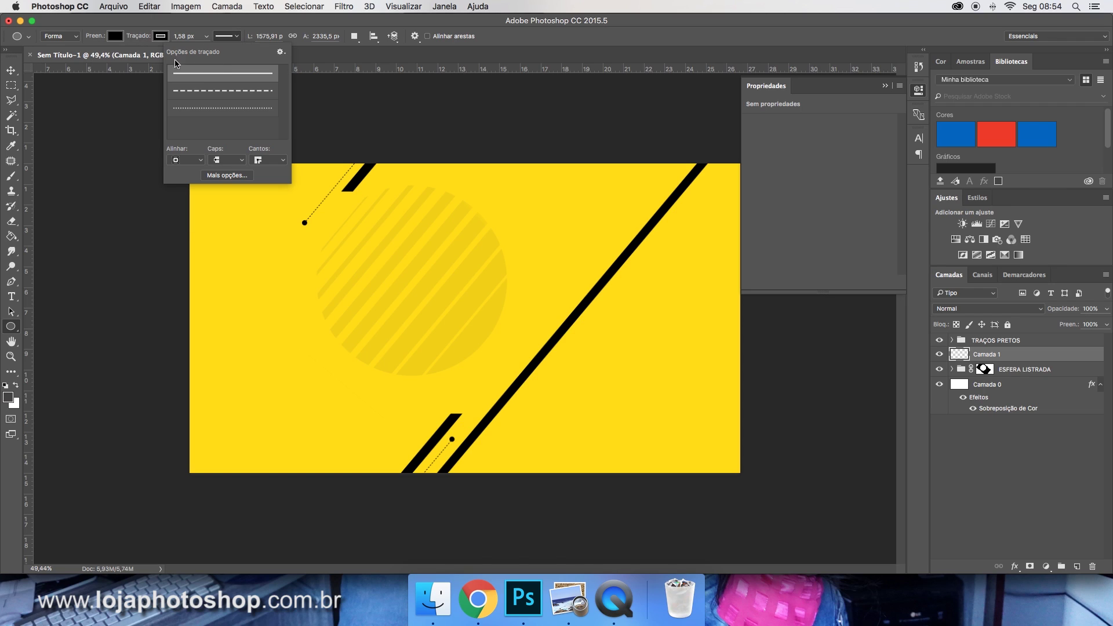
left_click(115, 36)
left_click(68, 58)
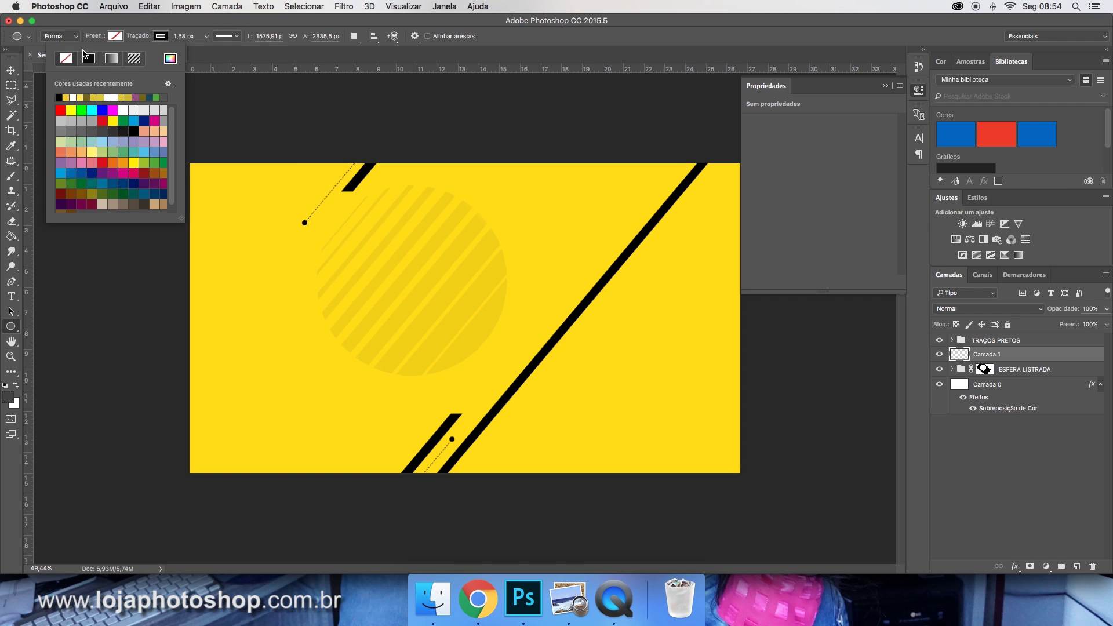
left_click(138, 19)
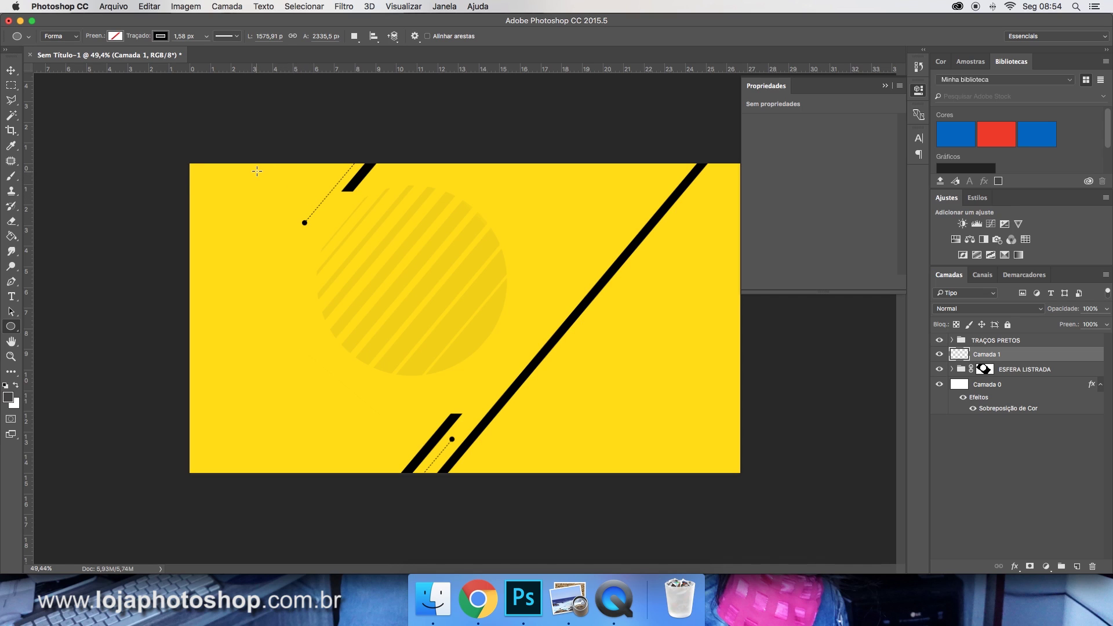
left_click_drag(258, 171, 605, 406)
Move the circle outline up and to the right so it surrounds the striped circle evenly.
left_click(11, 70)
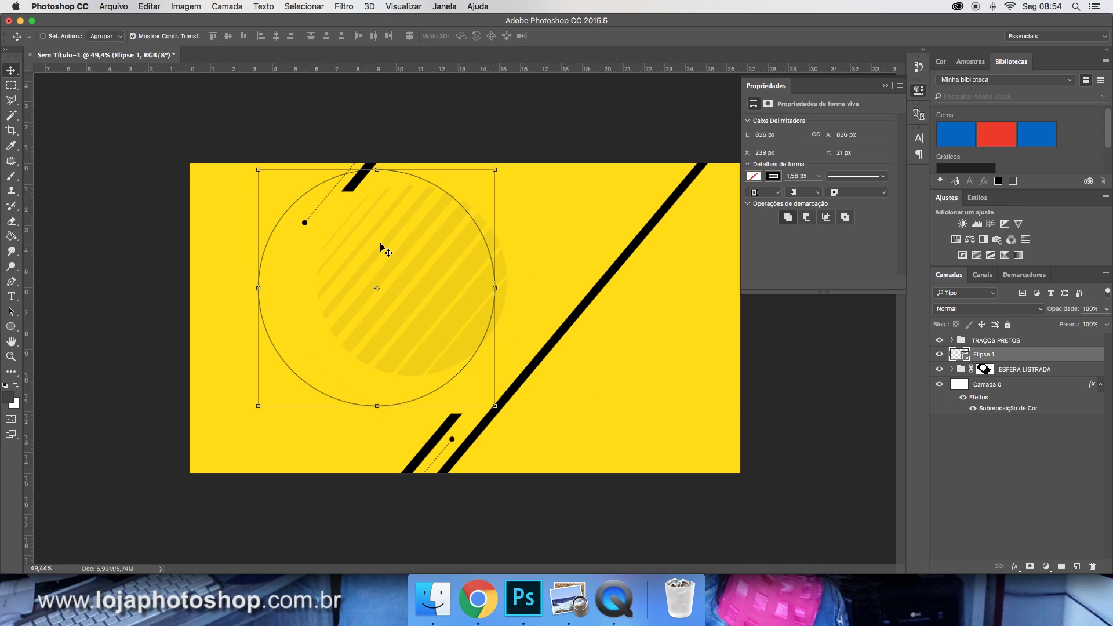
left_click_drag(381, 246, 413, 238)
key("Up")
key("Up")
key("Up")
key("Right")
key("Right")
Align the circle outline with the ESFERA LISTRADA group by their horizontal and vertical centres.
left_click(1012, 370, "shift")
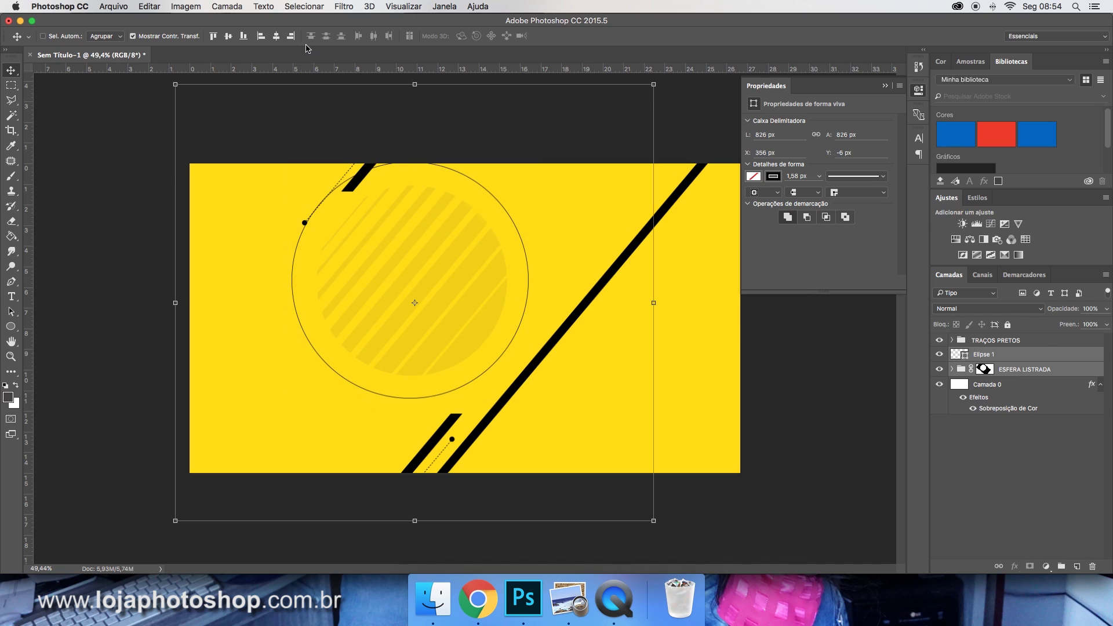
left_click(276, 36)
left_click(229, 36)
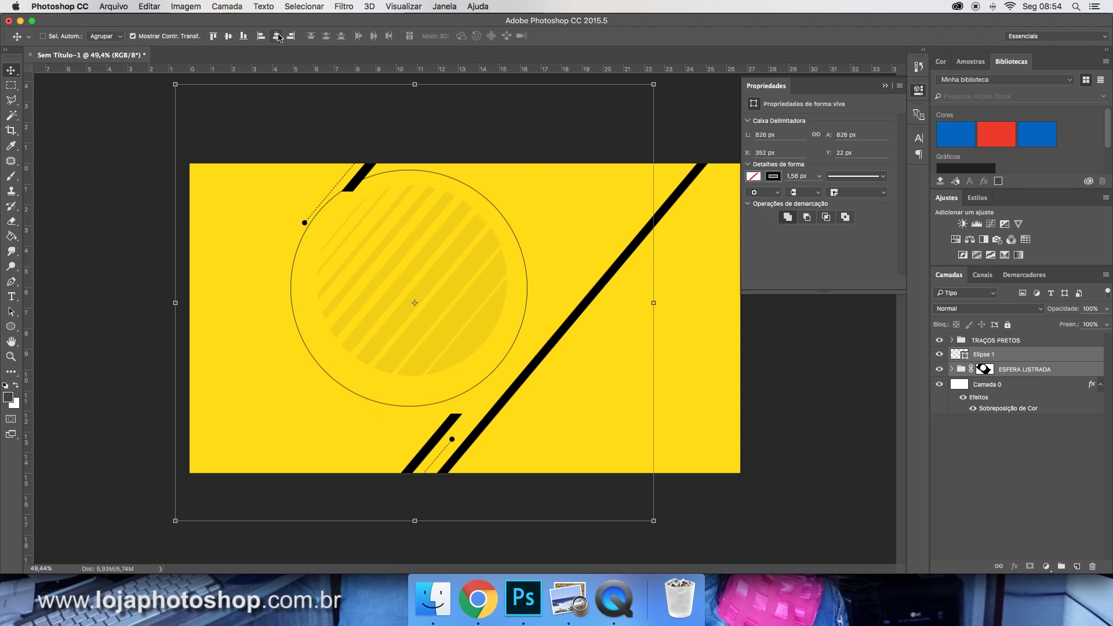
Nudge only the circle outline upward to Y -5 px so it surrounds the striped circle evenly.
left_click(1048, 355)
key("Up")
key("Up")
key("Up")
key("Up")
key("Up")
key("Up")
key("Up")
key("Up")
key("Up")
key("Up")
key("Up")
key("Up")
key("Up")
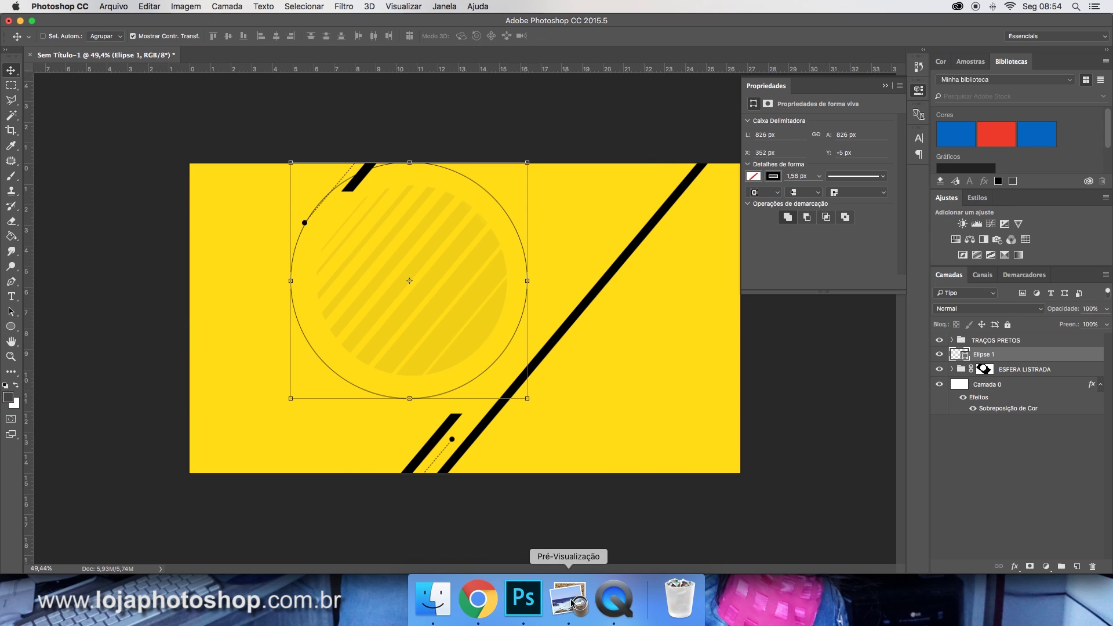
After checking the reference in Chrome, duplicate the circle outline and scale the copy about its centre to about 720 px.
left_click(479, 599)
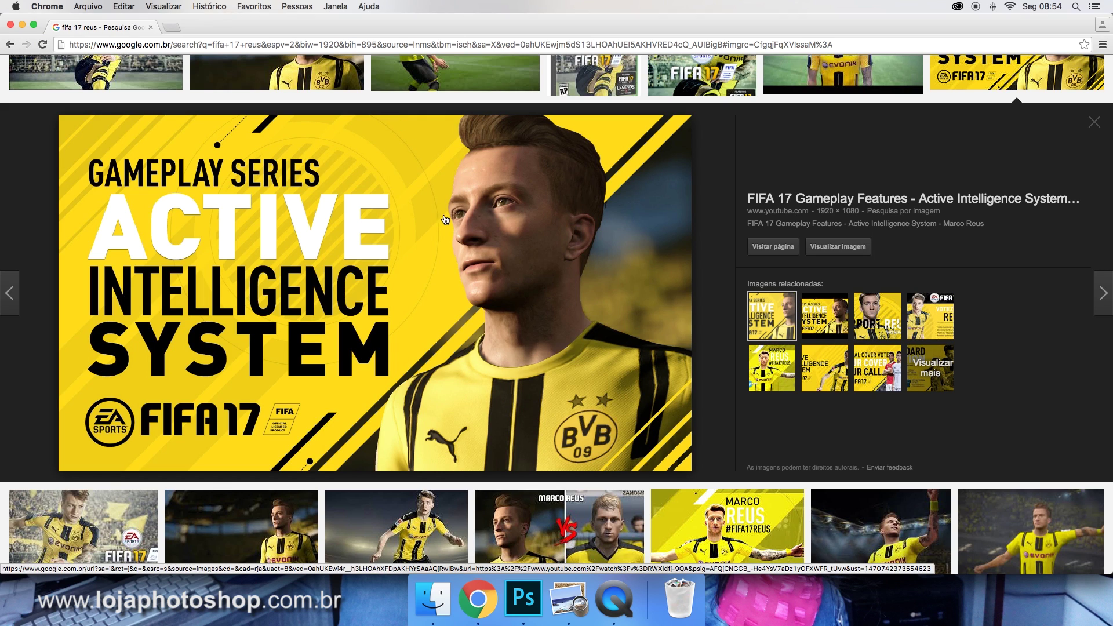
left_click(526, 603)
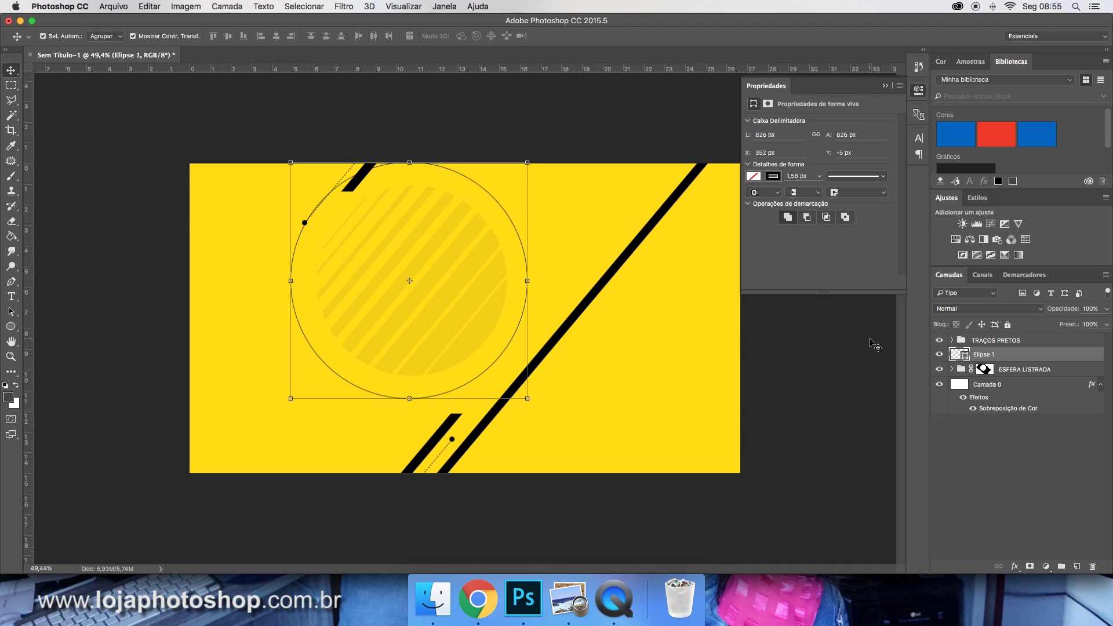
key("super+j")
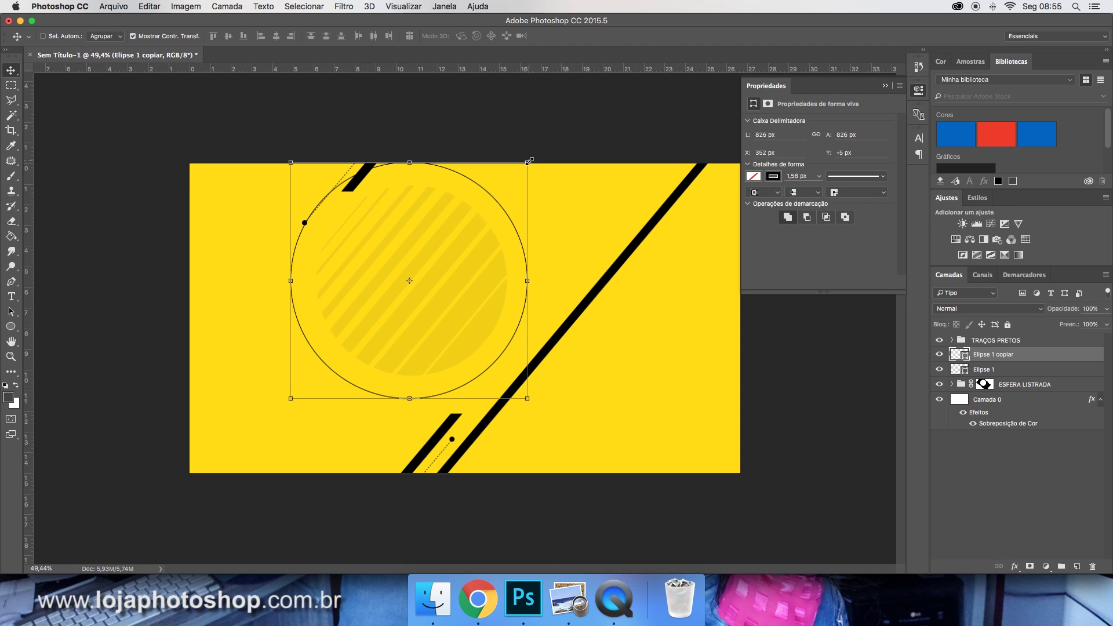
left_click_drag(529, 164, 513, 185)
left_click(529, 37)
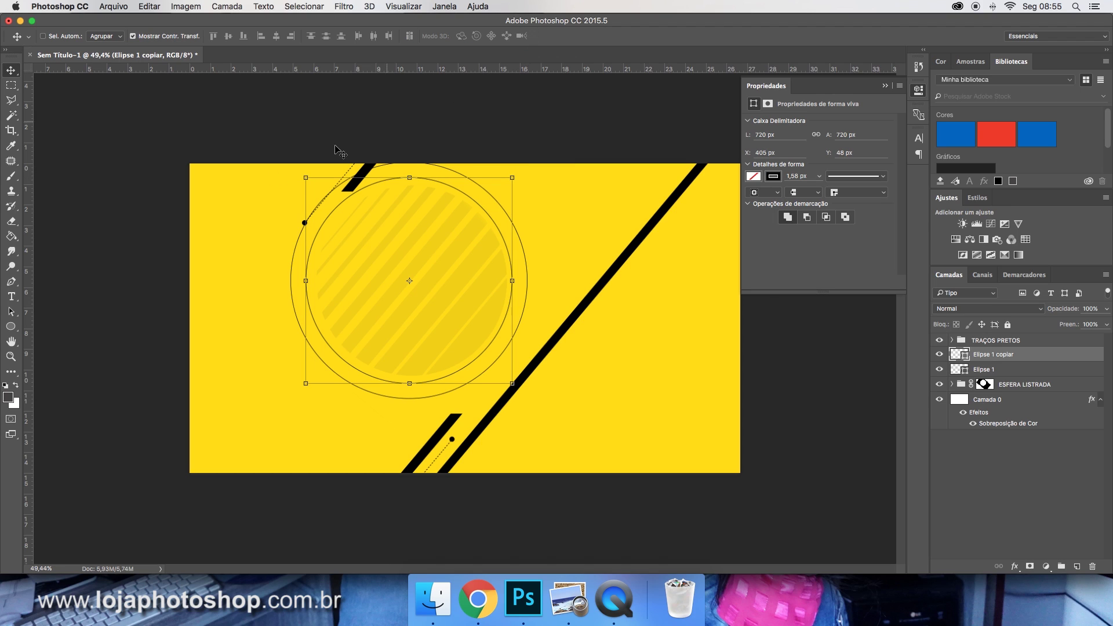
Set the stroke colour of the smaller inner circle to dark yellow #786f24.
left_click(18, 327)
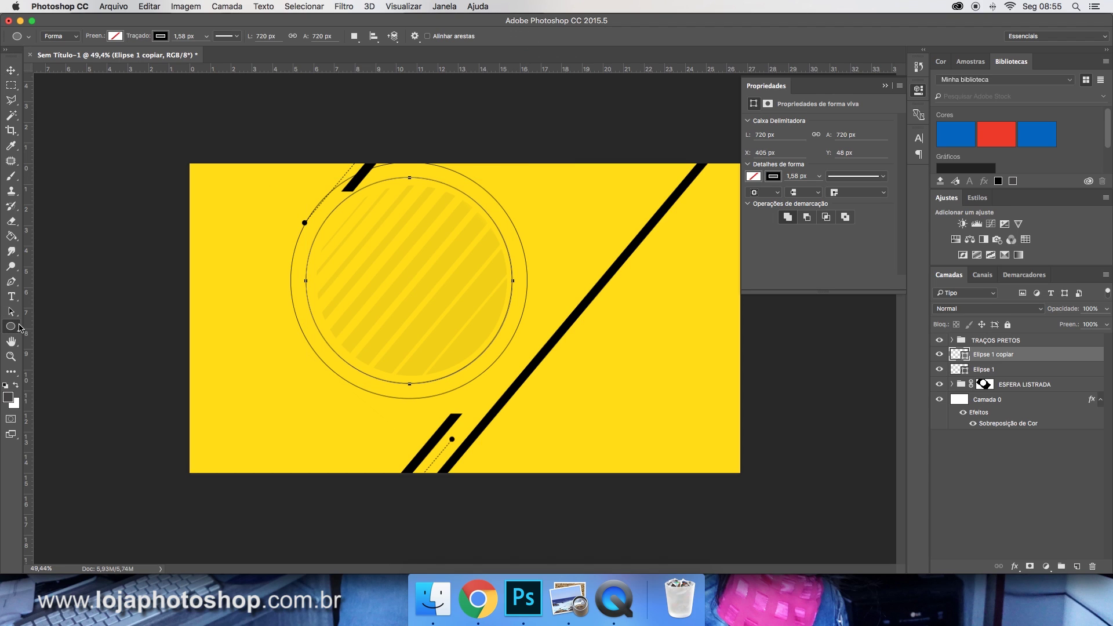
left_click(160, 37)
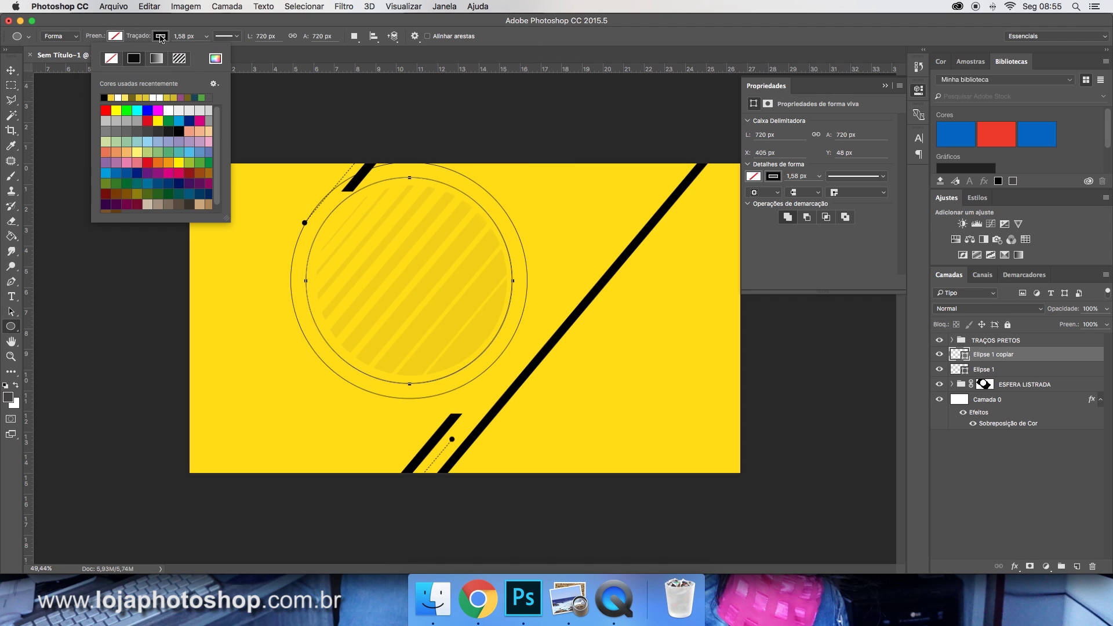
left_click(134, 96)
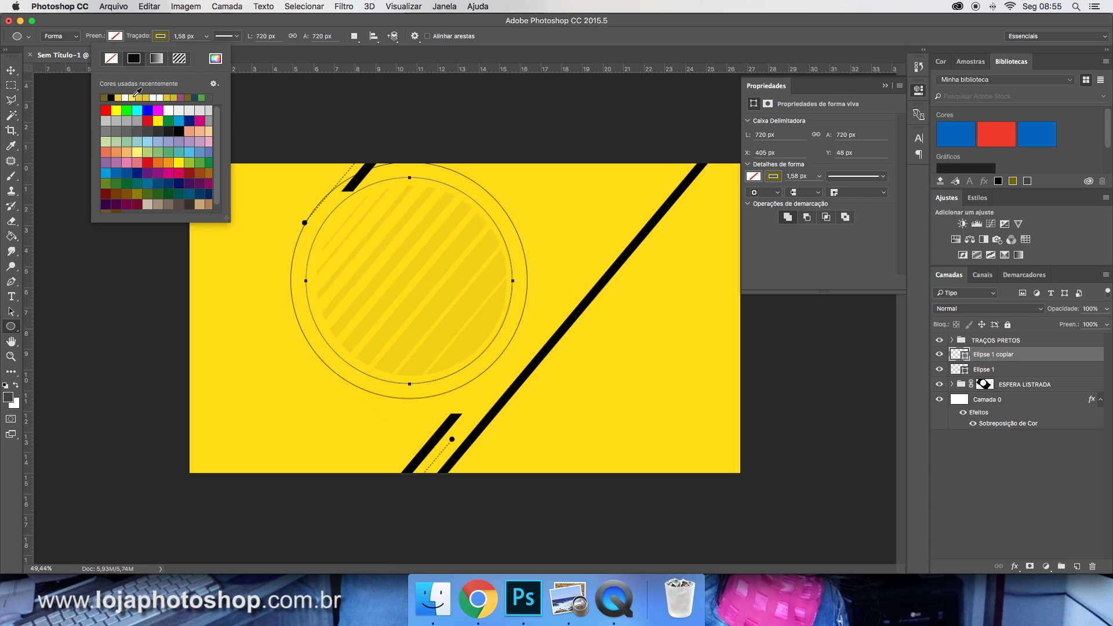
left_click(216, 59)
left_click_drag(888, 228, 858, 231)
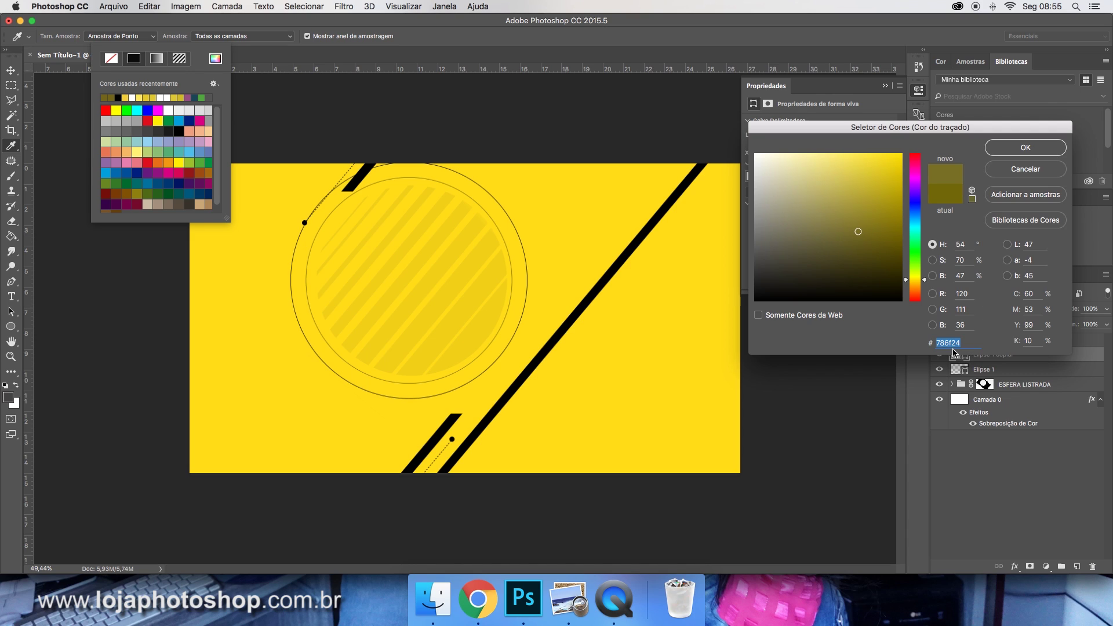
left_click(1009, 152)
Duplicate the original Elipse 1 outline and scale the copy about its centre to about 979 px.
left_click(1019, 370)
left_click(1018, 371)
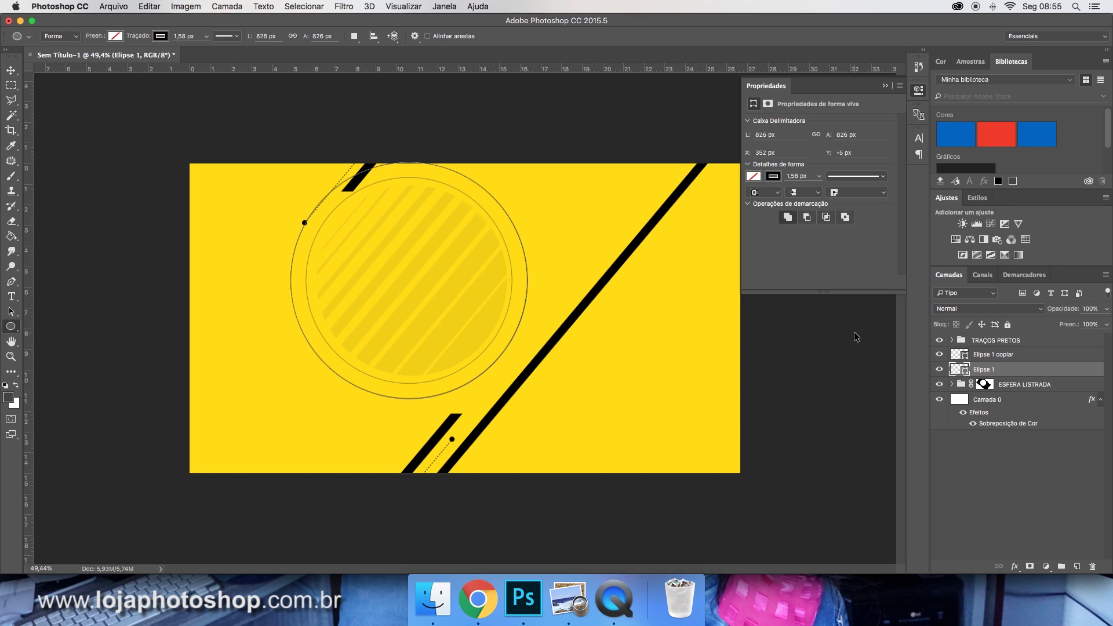
key("super+j")
left_click(11, 71)
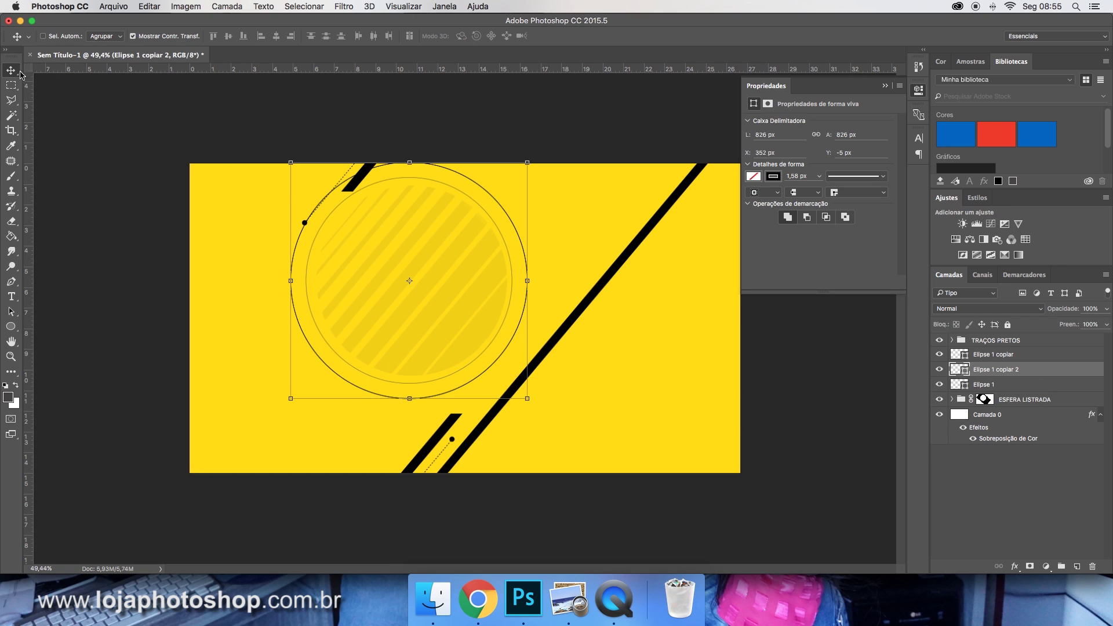
left_click_drag(533, 164, 554, 145)
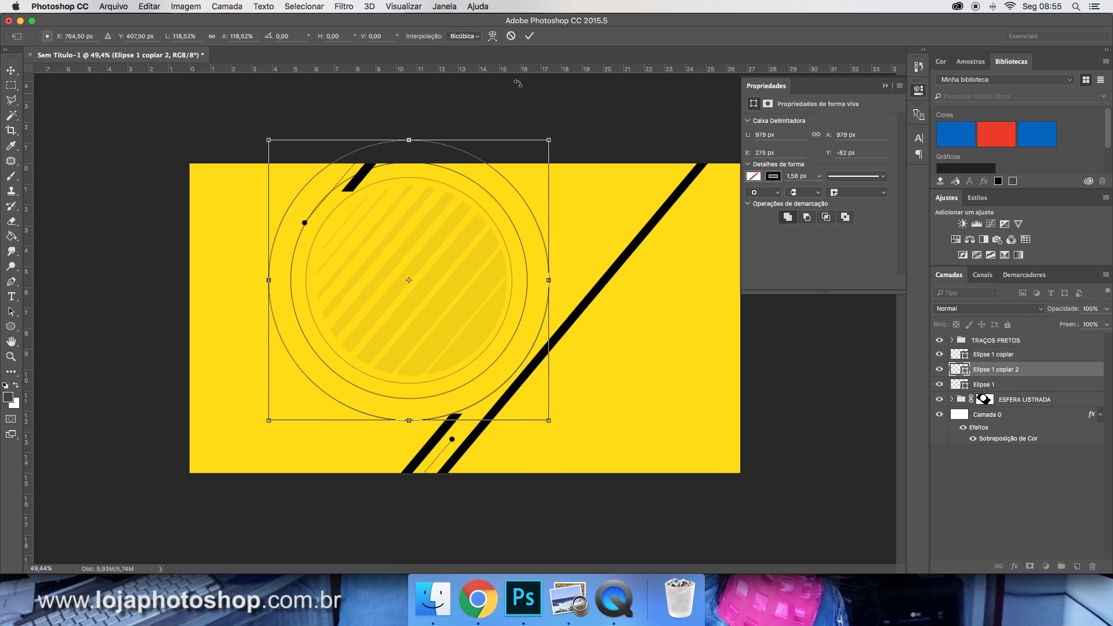
left_click(529, 36)
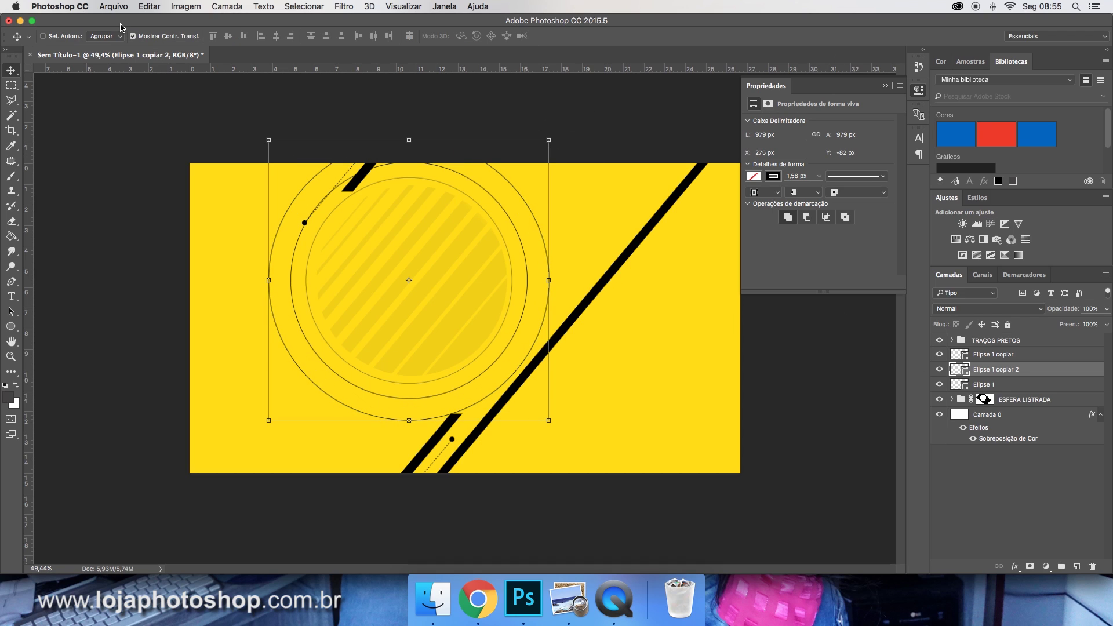
Change the large outer circle's stroke to a recently used dark olive yellow.
left_click(14, 329)
left_click(161, 36)
left_click(107, 97)
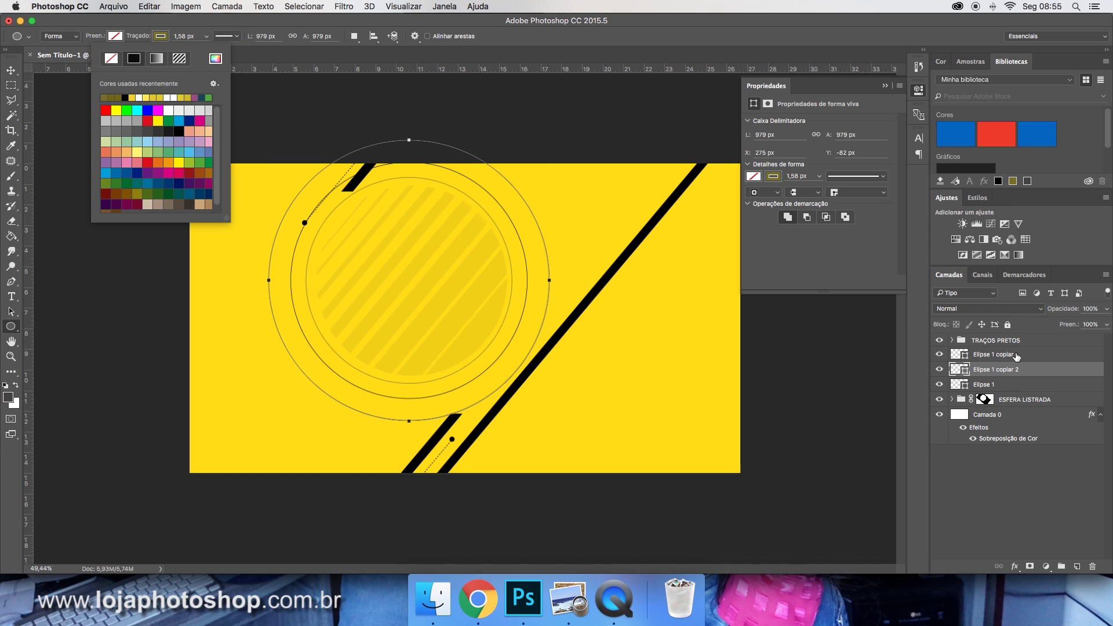
Identify the original middle circle outline by toggling its visibility and rename its layer as BASE.
left_click(981, 371)
left_click(939, 384)
left_click(939, 384)
left_click(988, 384)
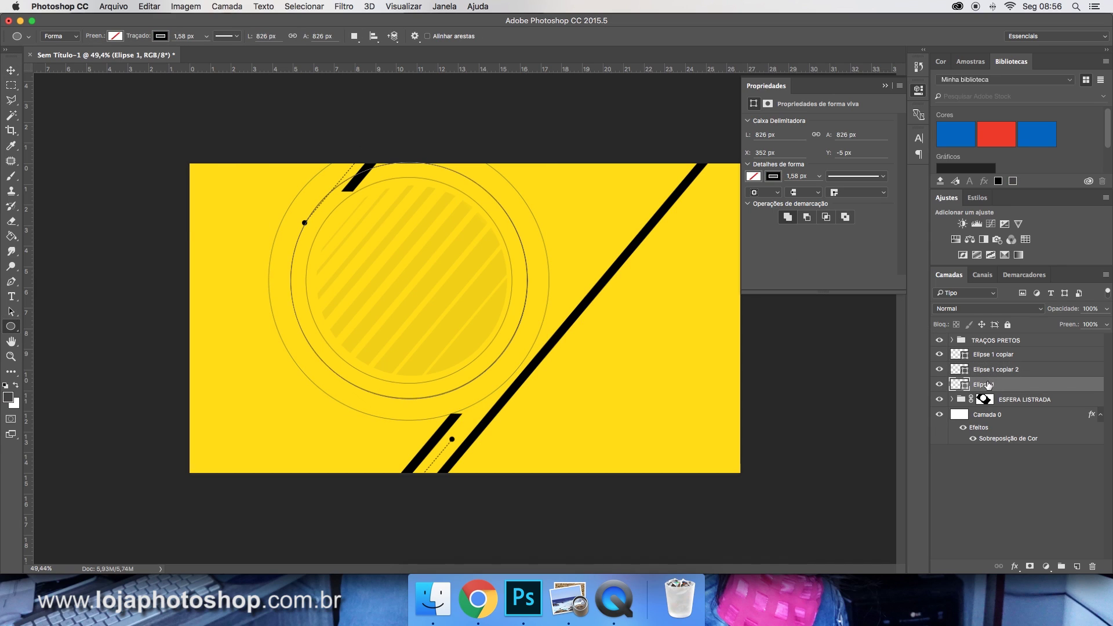
type("E")
key("Return")
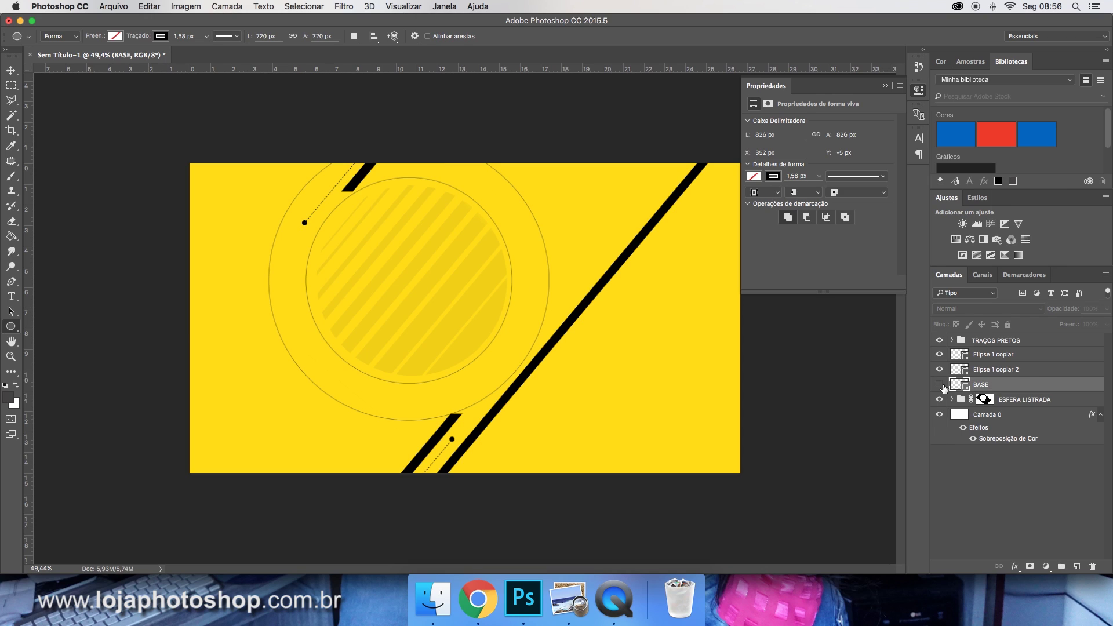
Add a new layer directly above the ESFERA LISTRADA group, with the BASE circle kept visible.
left_click(1037, 400)
left_click(1077, 567)
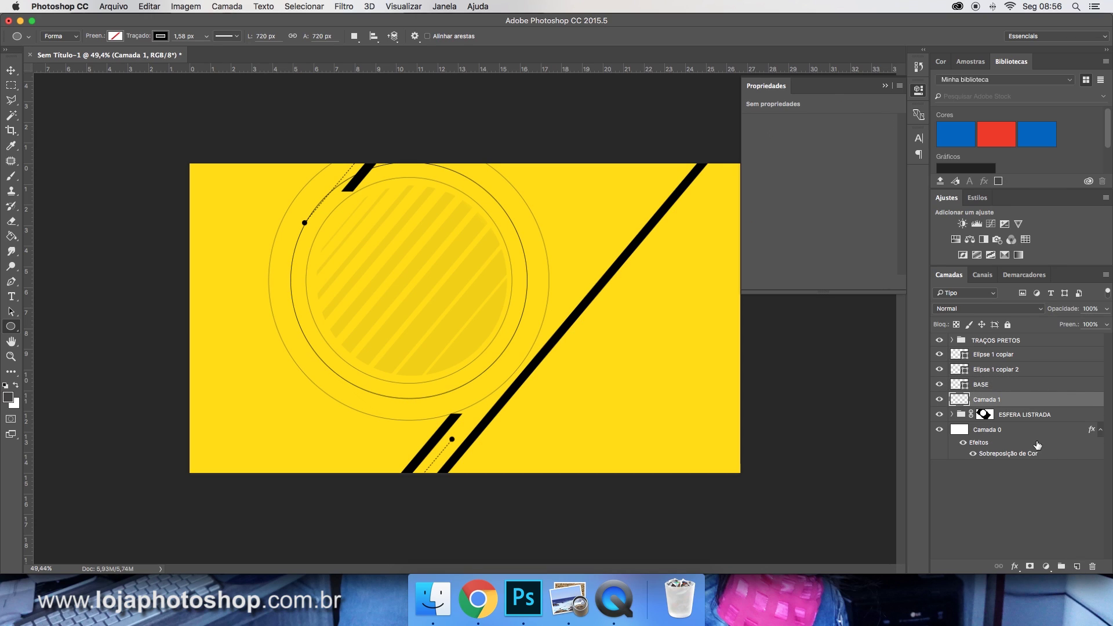
mouse_move(941, 384)
left_mouse_down()
mouse_move(940, 355)
mouse_move(940, 382)
left_mouse_up()
Draw a tall rectangle about 953 by 1976 px across the circles, with no stroke and fill #f0ce15 sampled from the stripes.
right_click(8, 332)
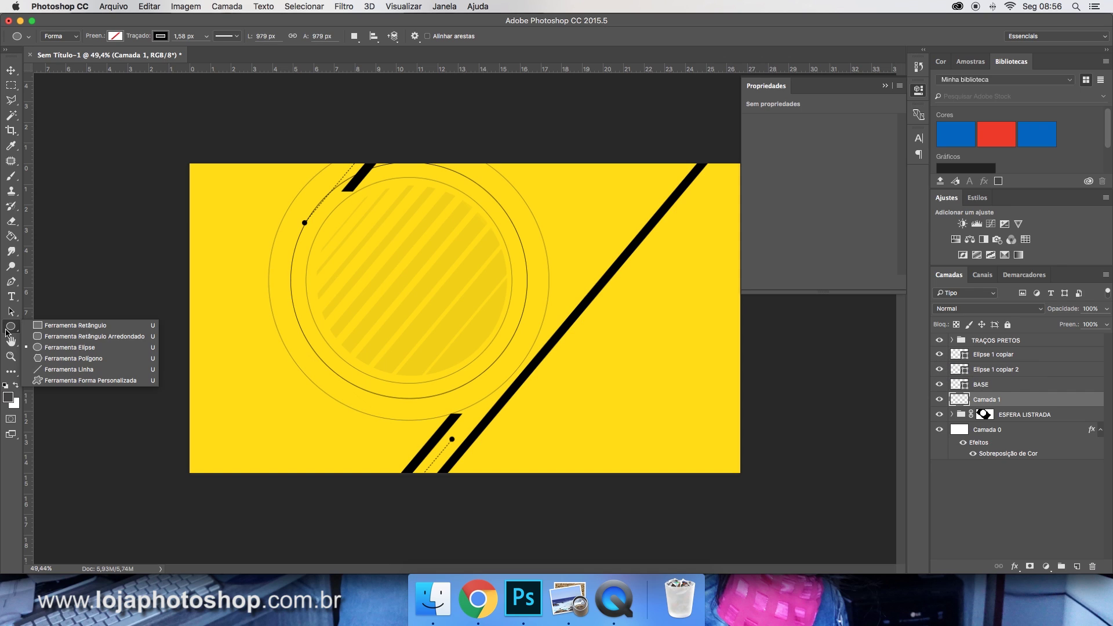
left_click(67, 325)
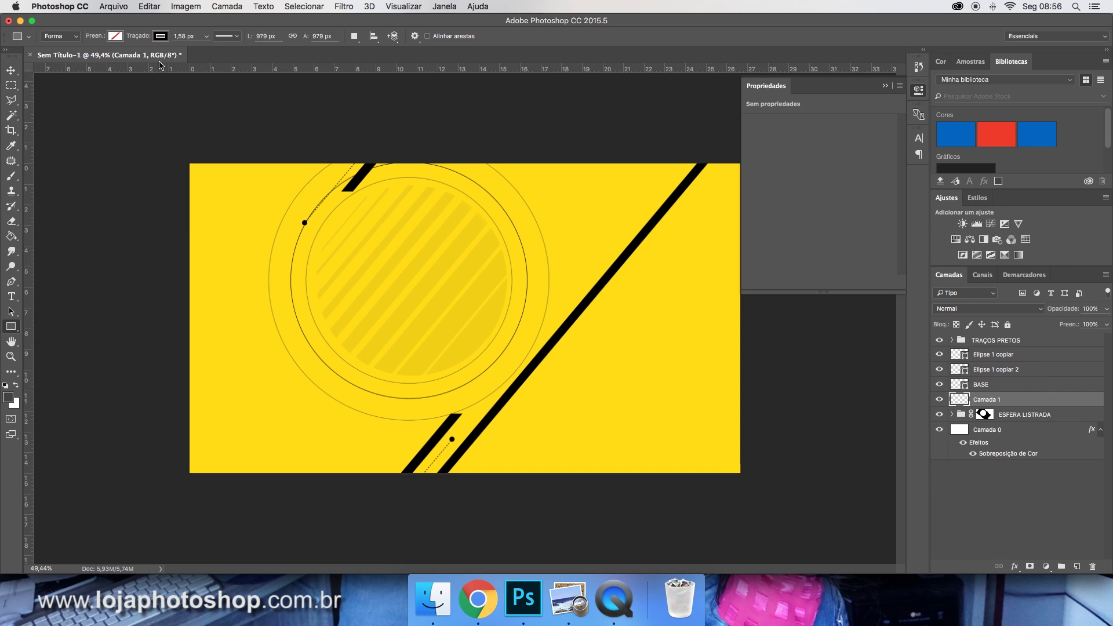
left_click(160, 35)
left_click(114, 58)
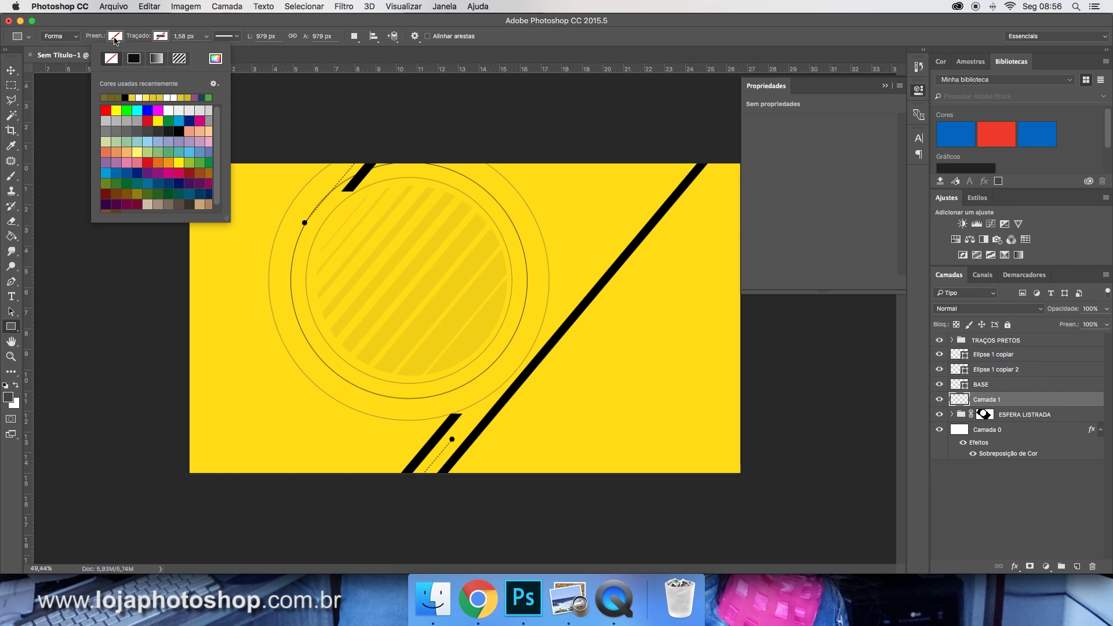
left_click(115, 38)
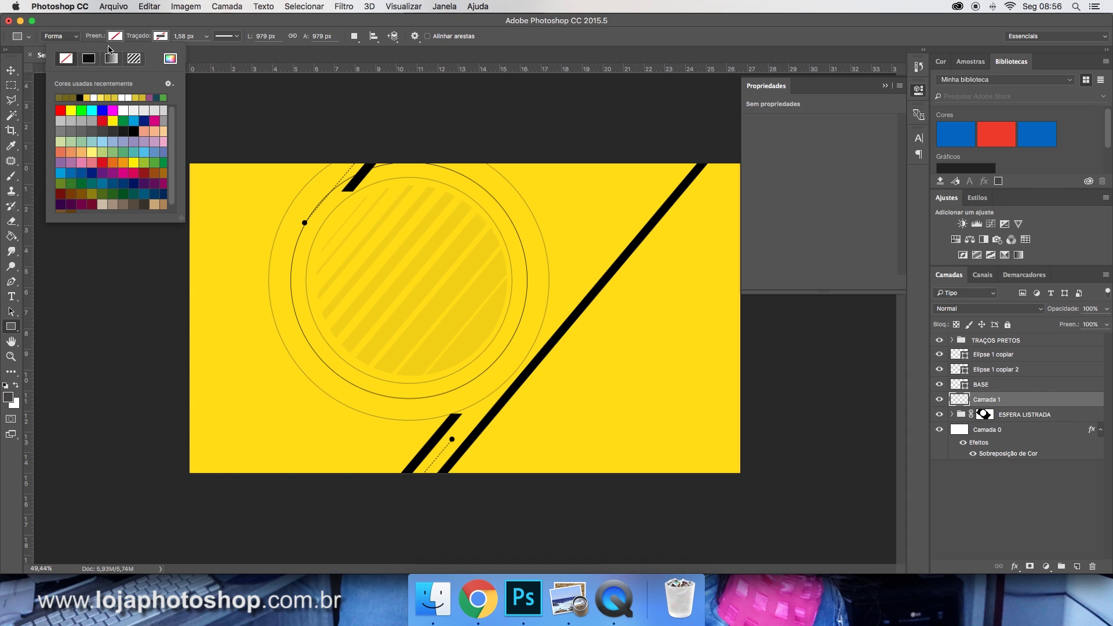
left_click(169, 59)
left_click(409, 240)
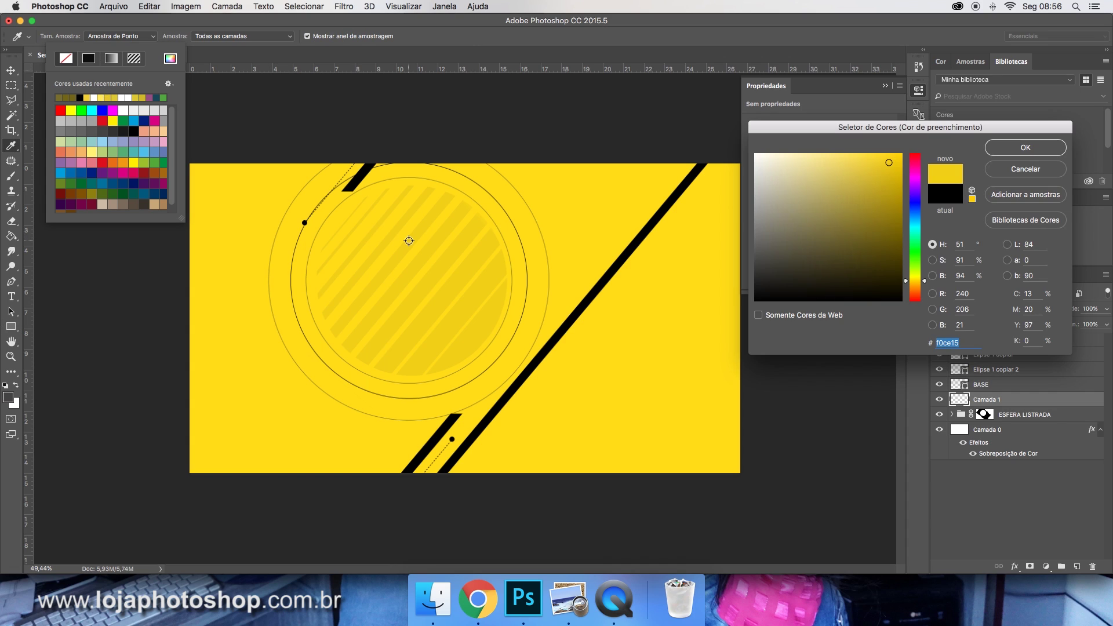
left_click(1026, 149)
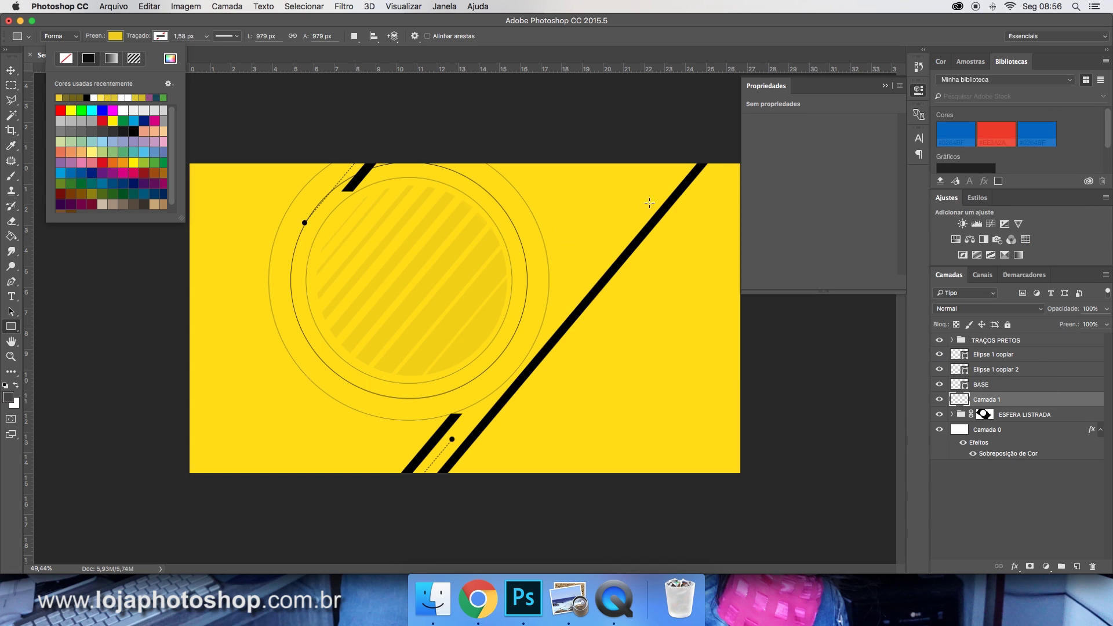
left_click(474, 601)
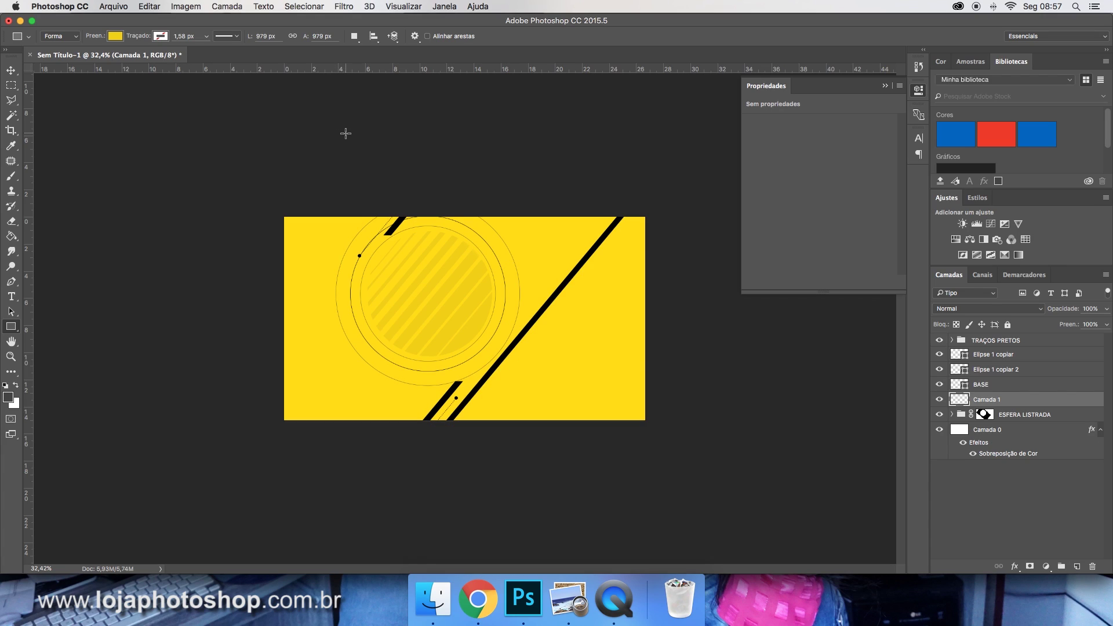
left_click_drag(331, 116, 509, 488)
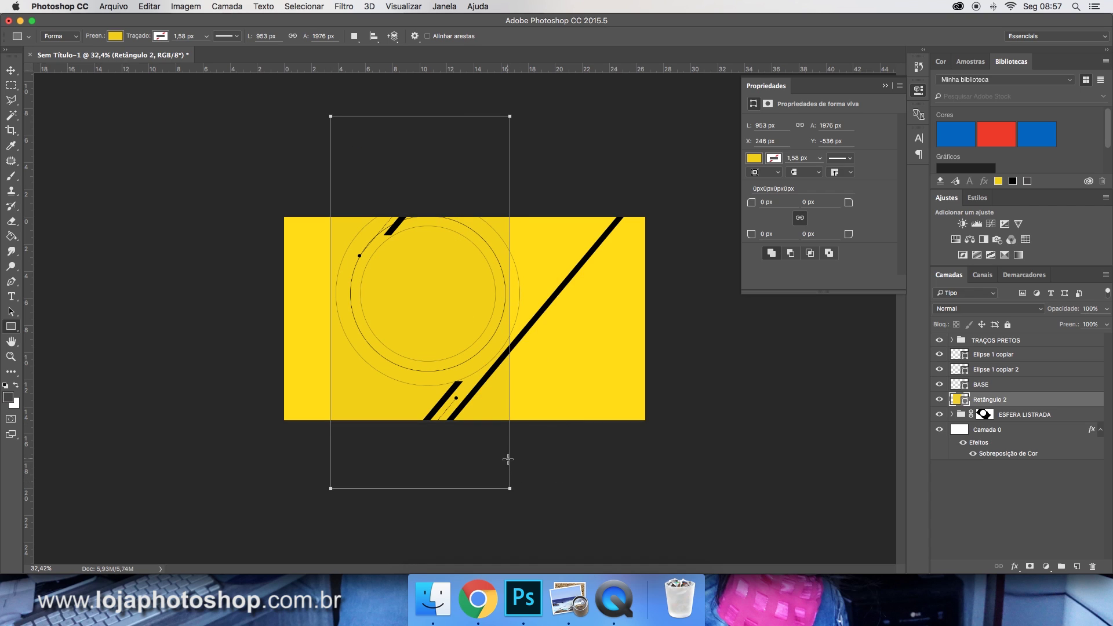
Rotate the tall rectangle to 40° parallel to the black bars and scale it to about 96.82%.
left_click(11, 70)
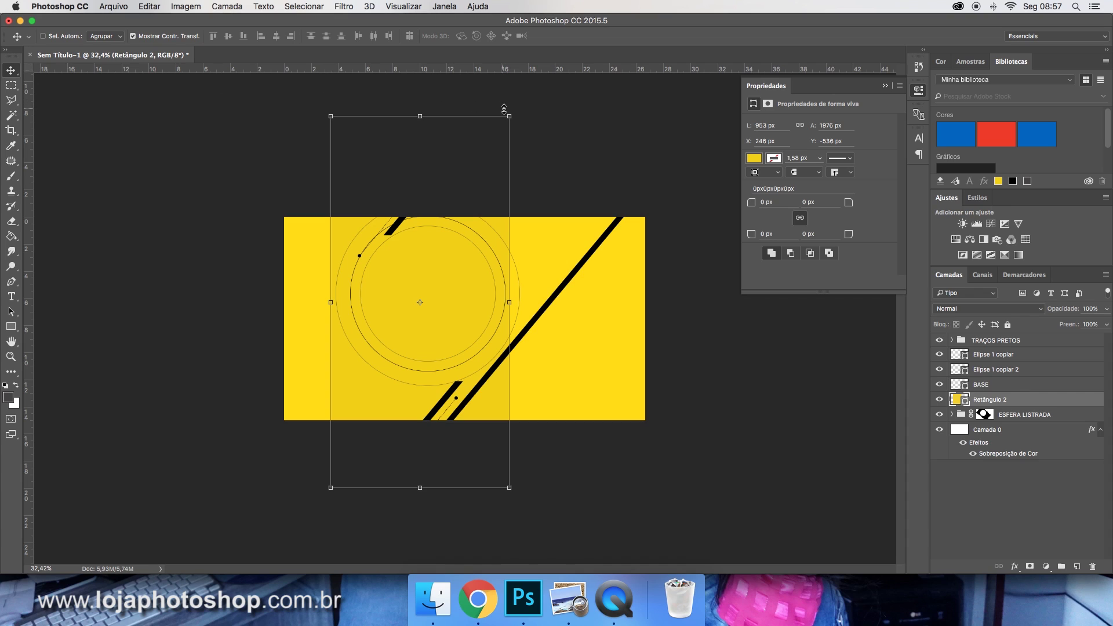
left_click_drag(513, 108, 517, 107)
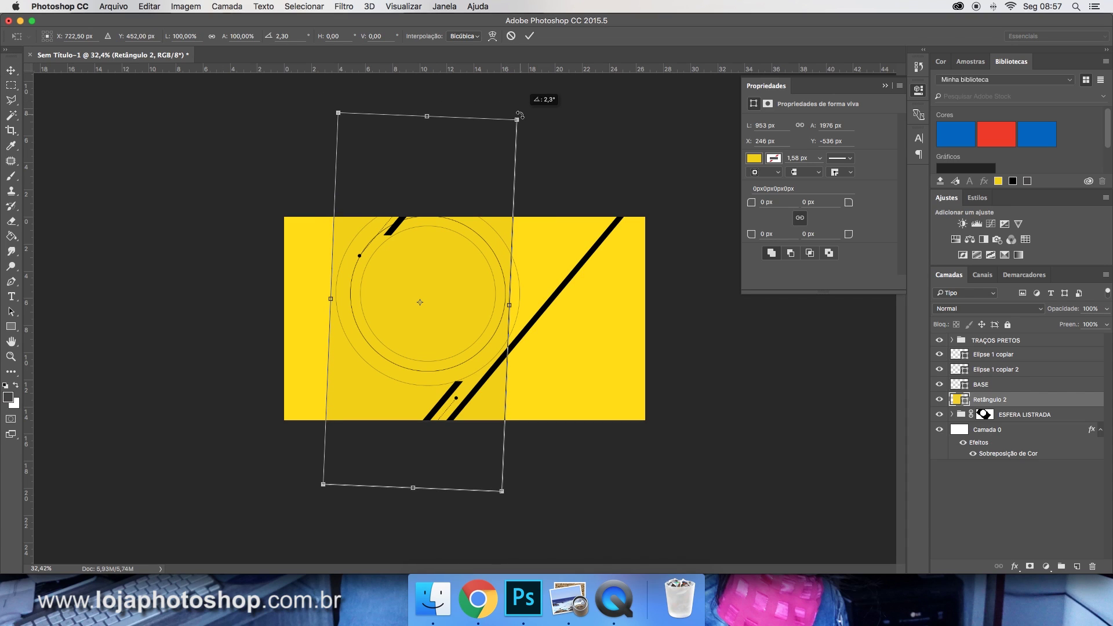
left_click(294, 35)
type("40")
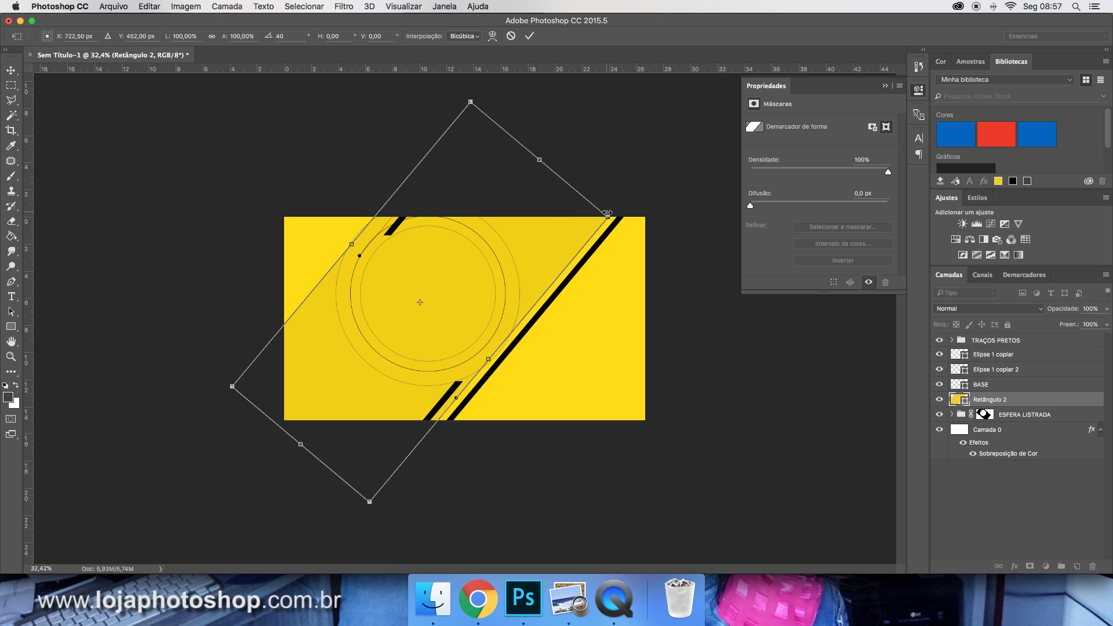
left_click_drag(607, 215, 580, 217)
key("ctrl+z")
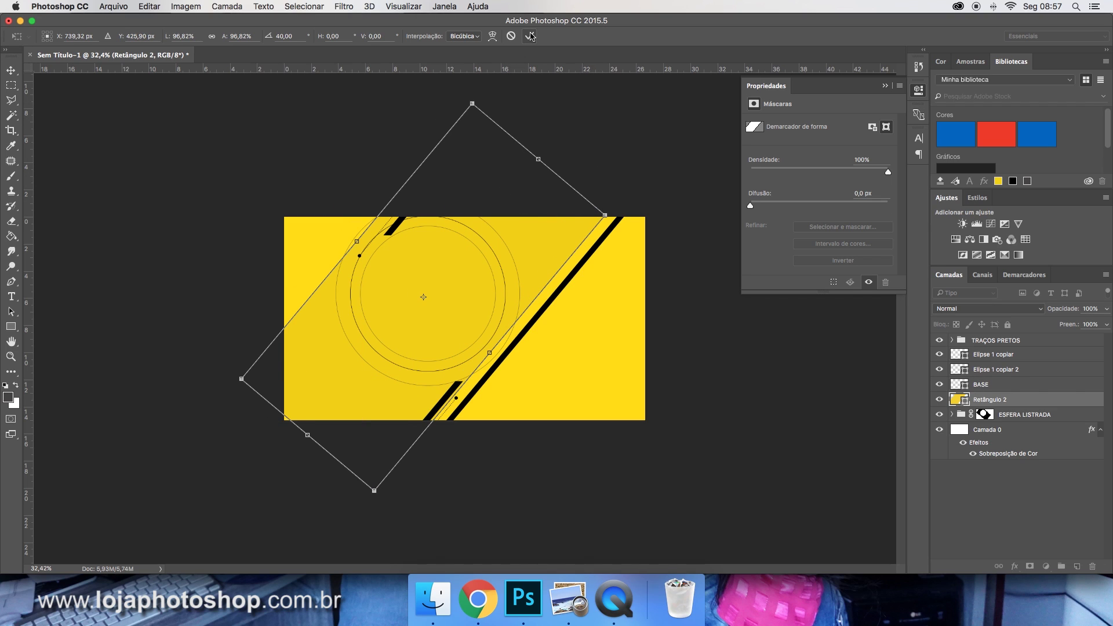
left_click(530, 36)
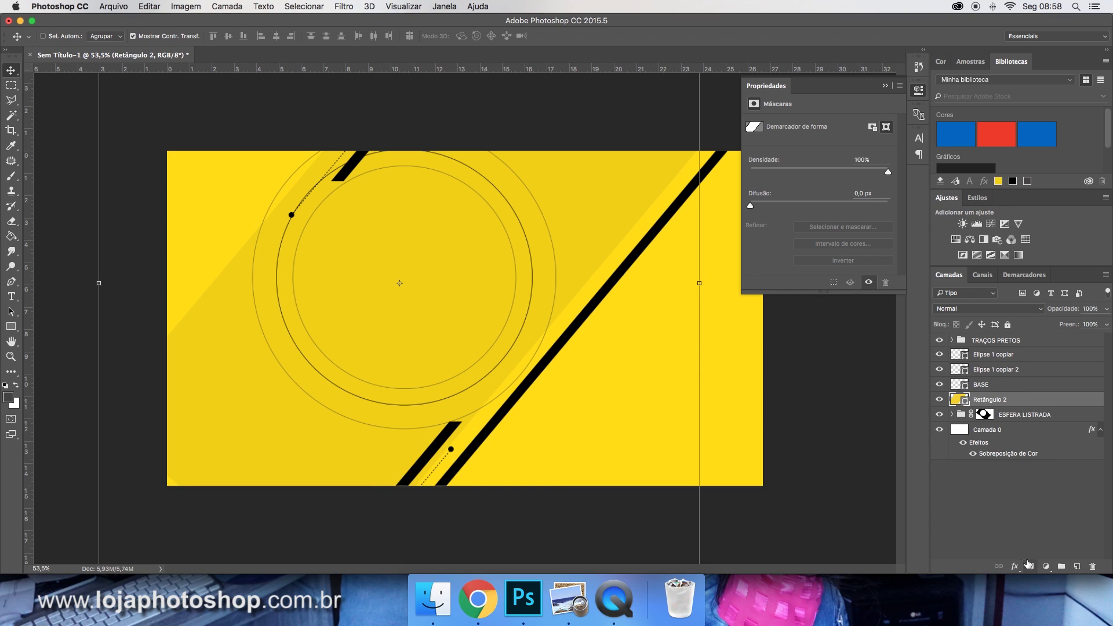
Add a layer mask to the Retângulo 2 band and load the BASE circle's outline as a selection.
left_click(1028, 566)
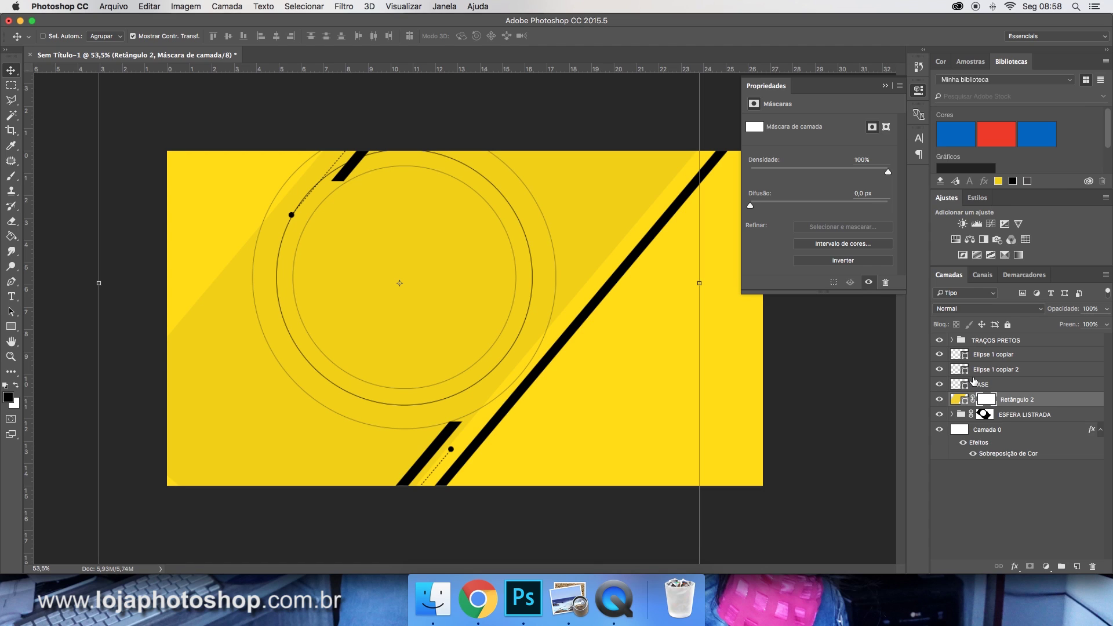
left_click_drag(968, 381, 956, 386)
left_click(959, 385, "super")
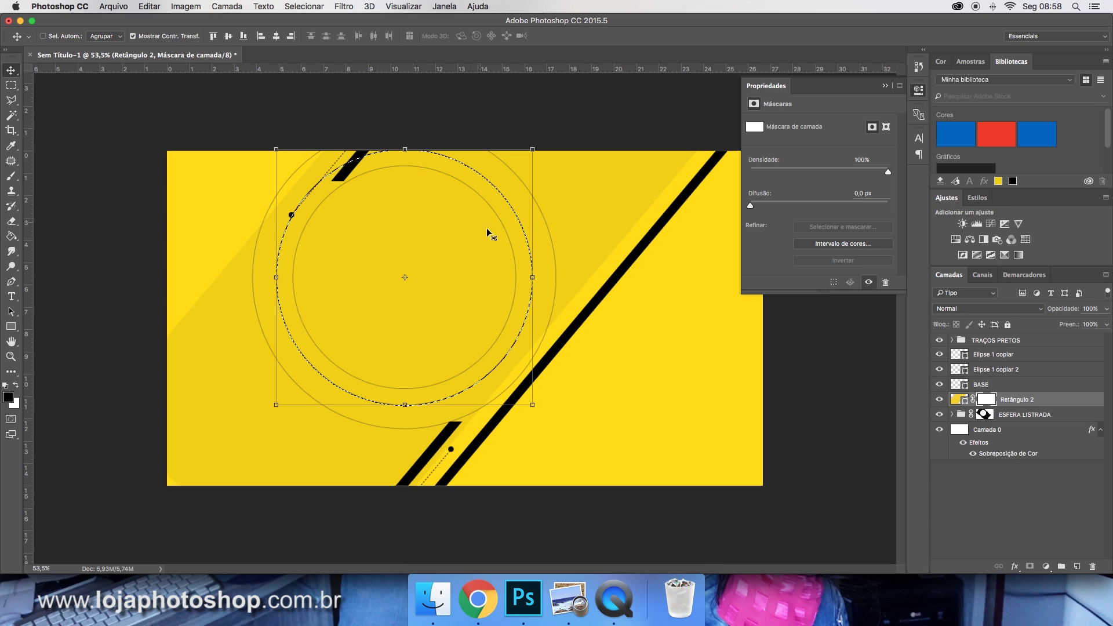
Paint the circular selection black on the Retângulo 2 mask with the brush enlarged to 600, deselect, and delete the BASE layer.
left_click(11, 177)
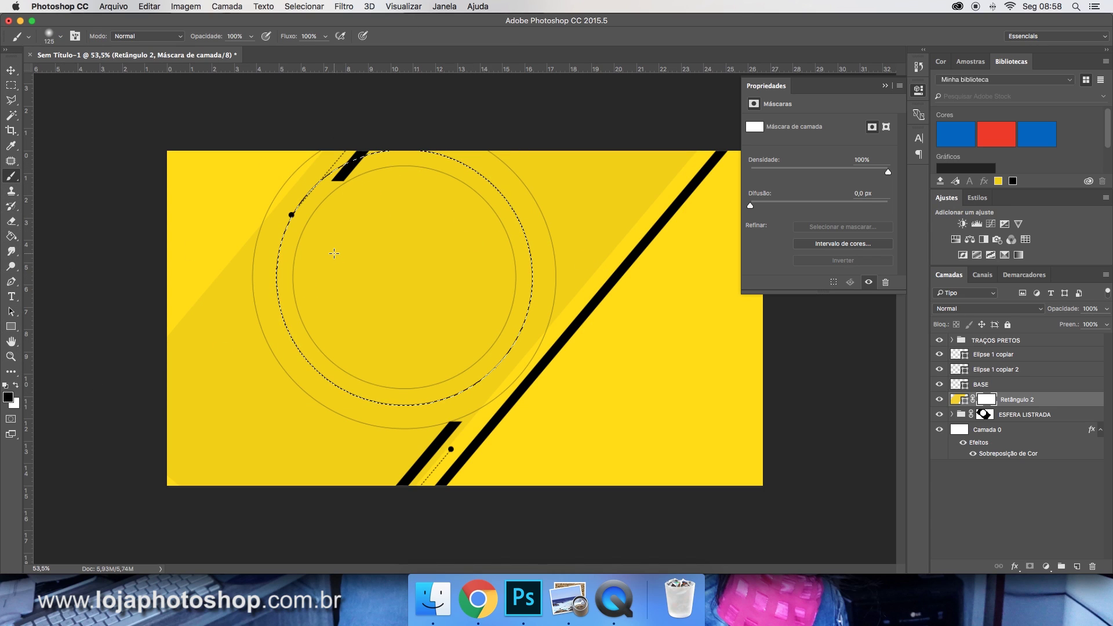
mouse_move(336, 258)
left_mouse_down()
mouse_move(339, 225)
mouse_move(322, 341)
mouse_move(281, 262)
mouse_move(524, 189)
mouse_move(505, 352)
mouse_move(466, 246)
mouse_move(520, 208)
mouse_move(441, 300)
left_mouse_up()
key("bracketright")
key("bracketright")
key("bracketright")
key("bracketright")
key("bracketright")
key("bracketright")
key("bracketright")
key("bracketright")
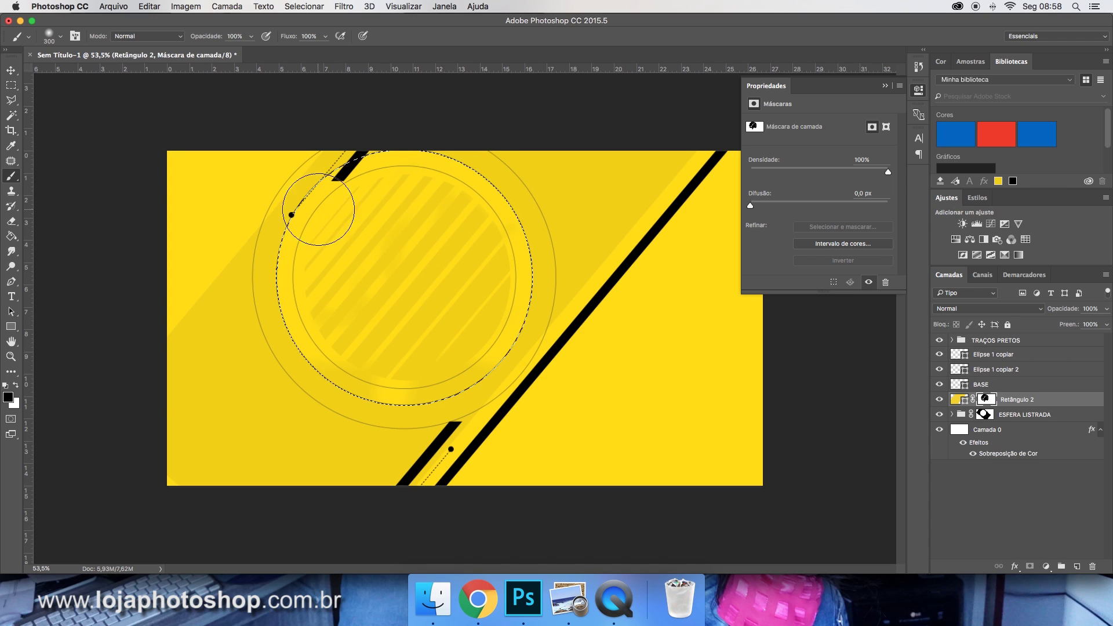
key("super+d")
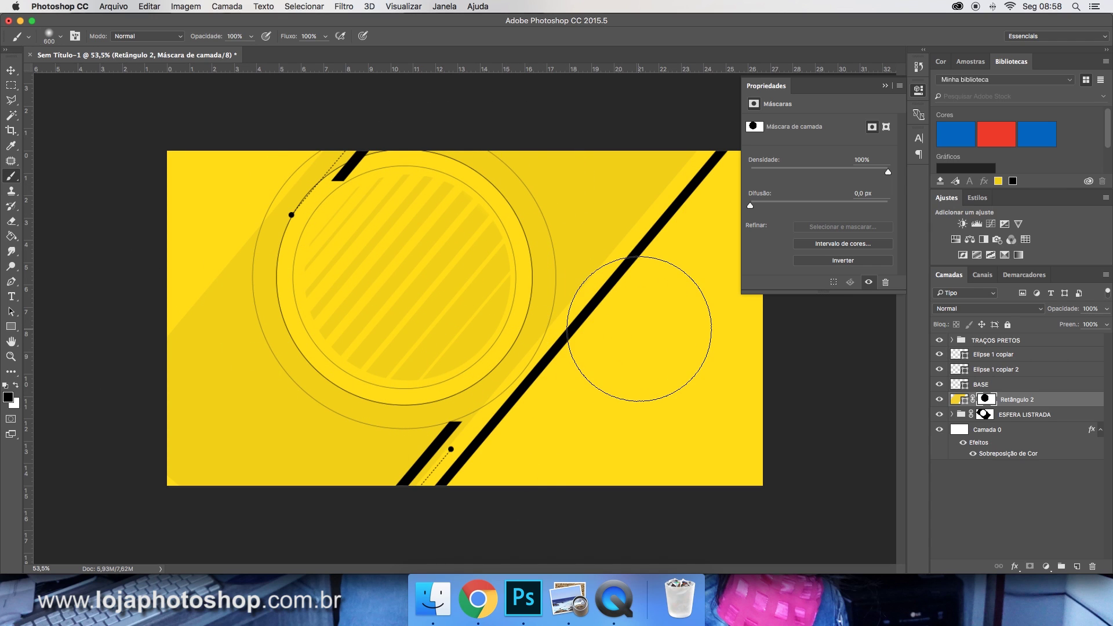
left_click_drag(987, 385, 1092, 566)
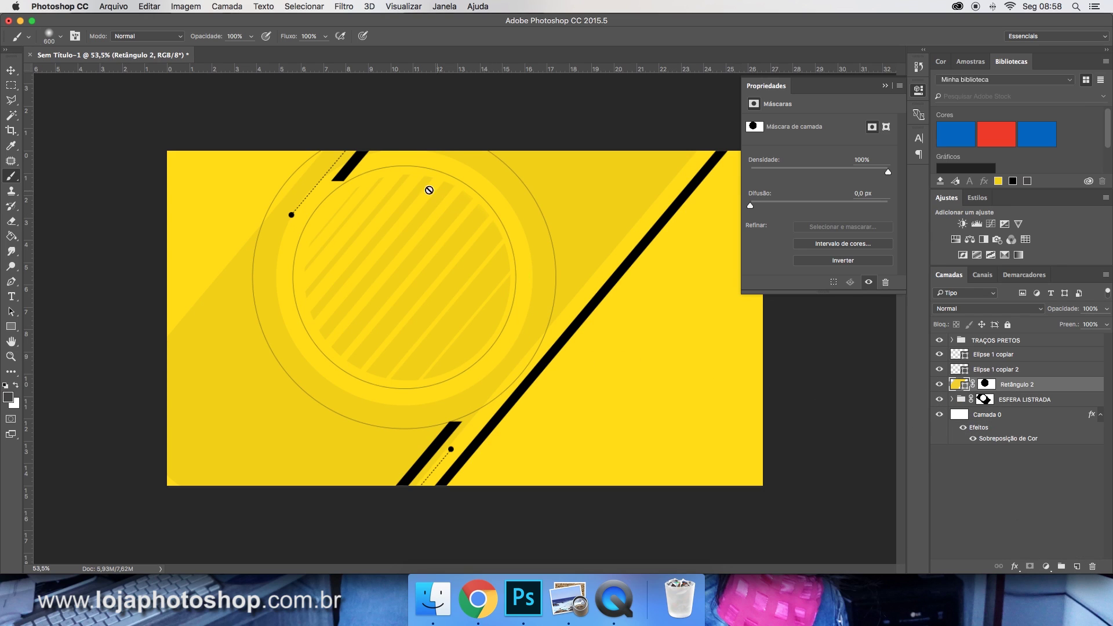
Check the reference banner in Chrome and, back in Photoshop, draw a white rectangle about 68 by 2144 px on a new layer above Retângulo 2.
left_click(478, 600)
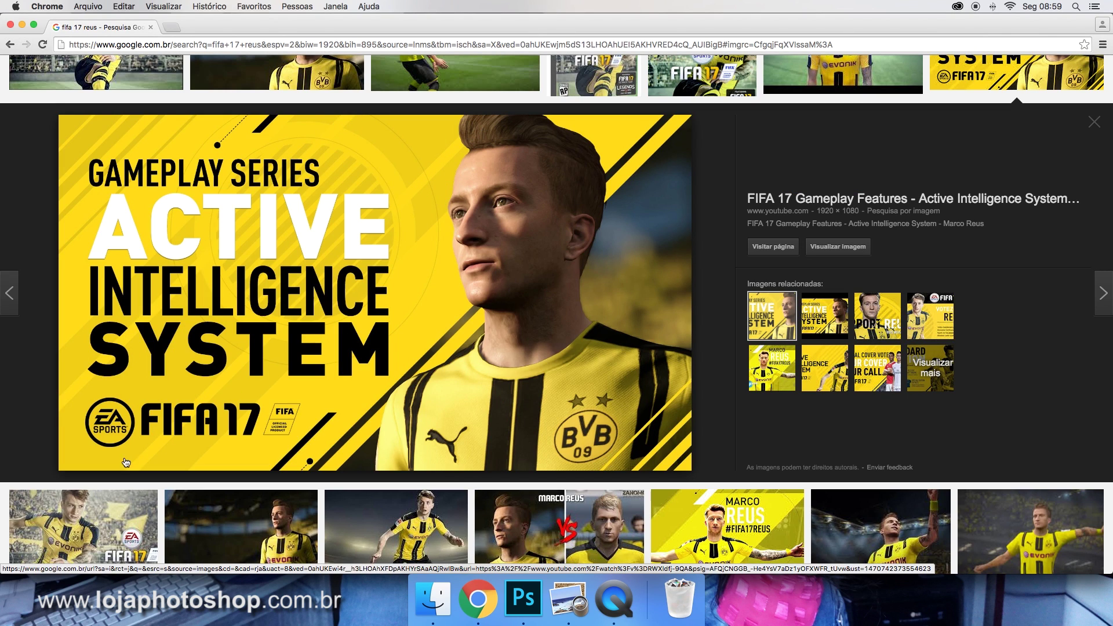
left_click(524, 600)
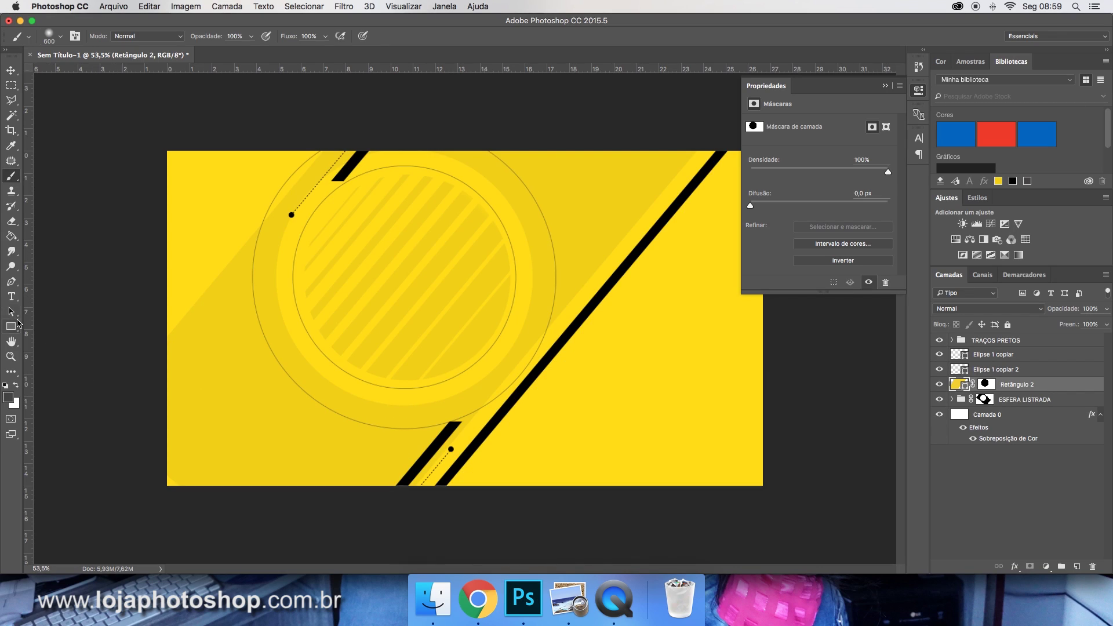
left_click(13, 326)
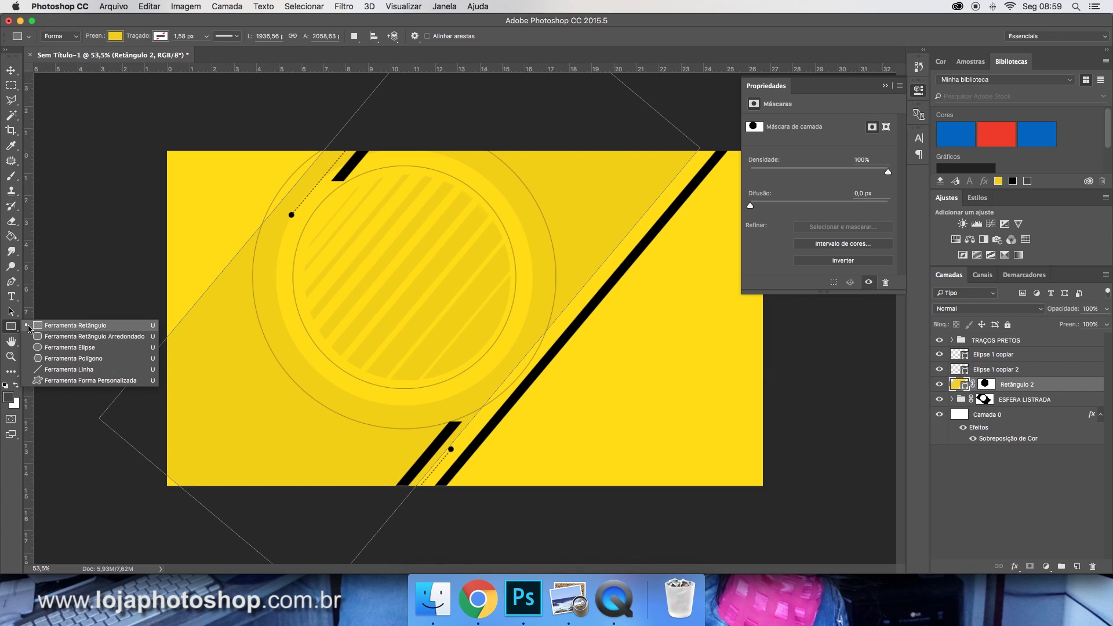
left_click(41, 327)
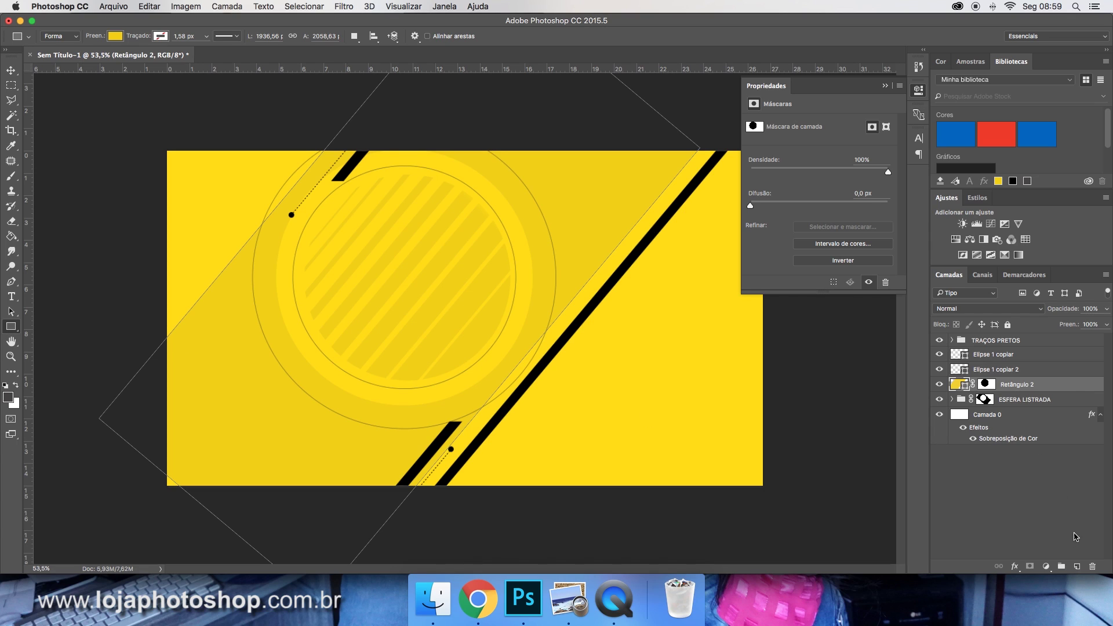
left_click(1076, 566)
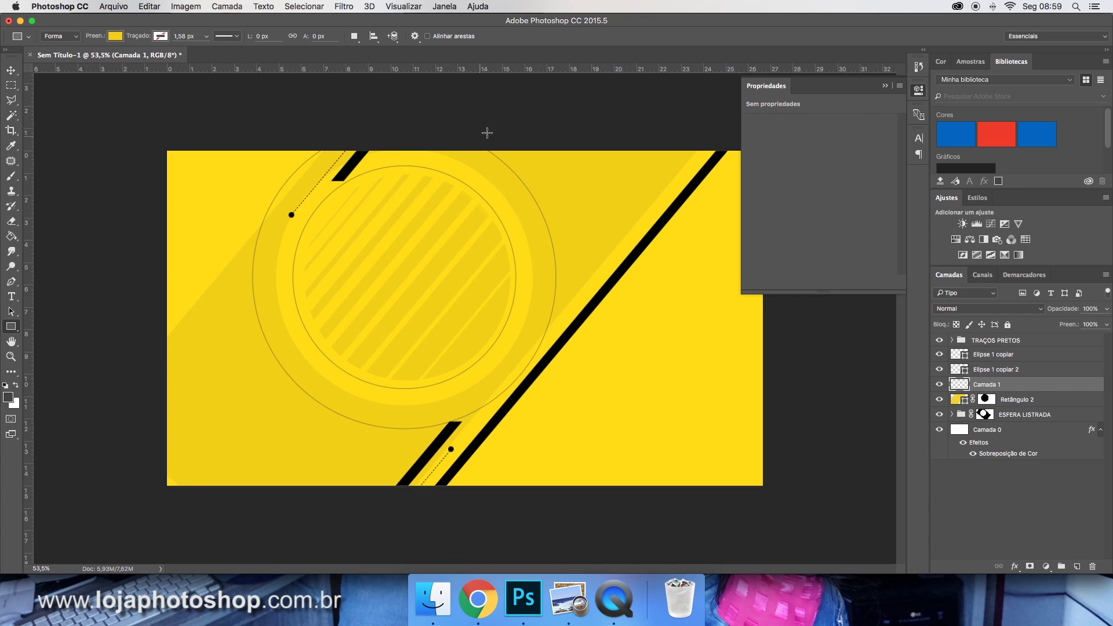
key("super+minus")
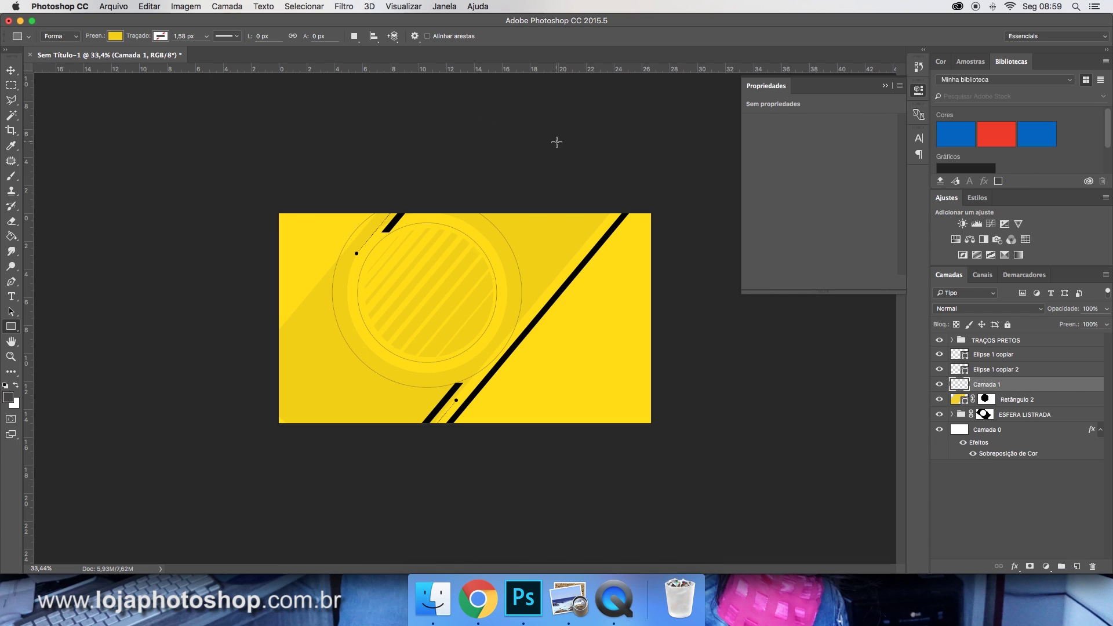
left_click_drag(553, 141, 566, 557)
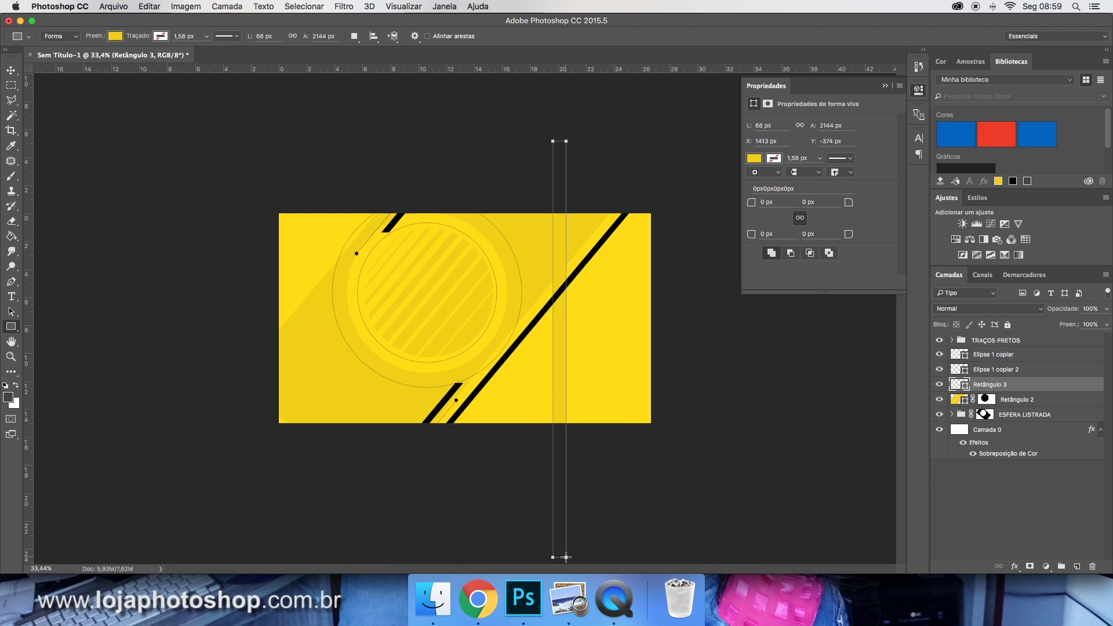
left_click(119, 36)
left_click(123, 110)
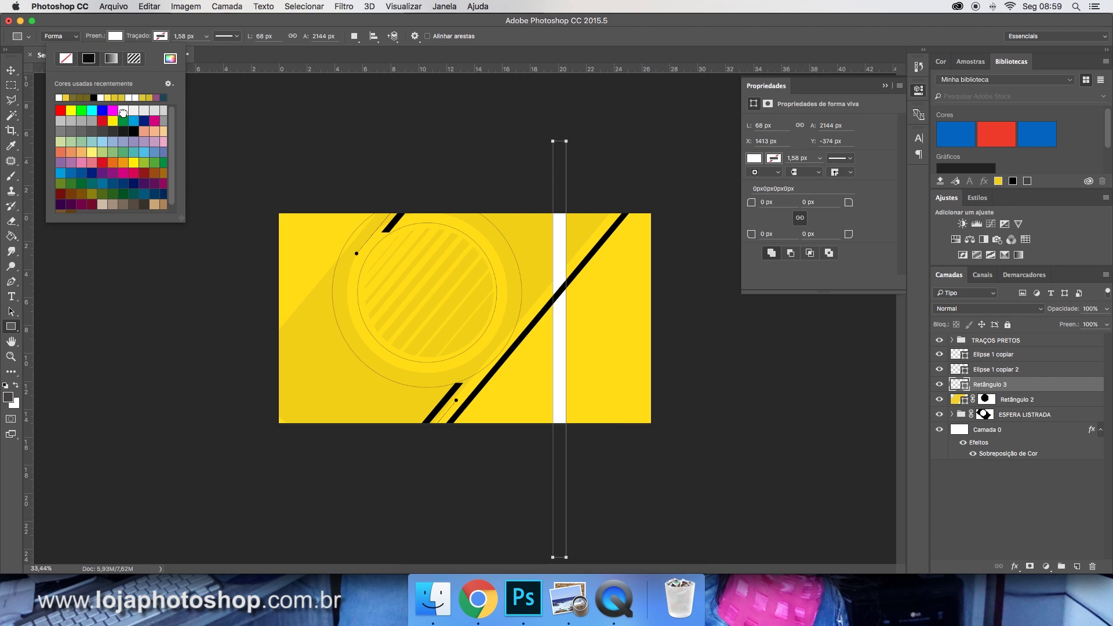
Rotate the white rectangle to 40° and place it parallel to the long black bar, across the circle's lower-right edge.
left_click(10, 70)
left_click_drag(574, 129, 632, 139)
left_click(275, 35)
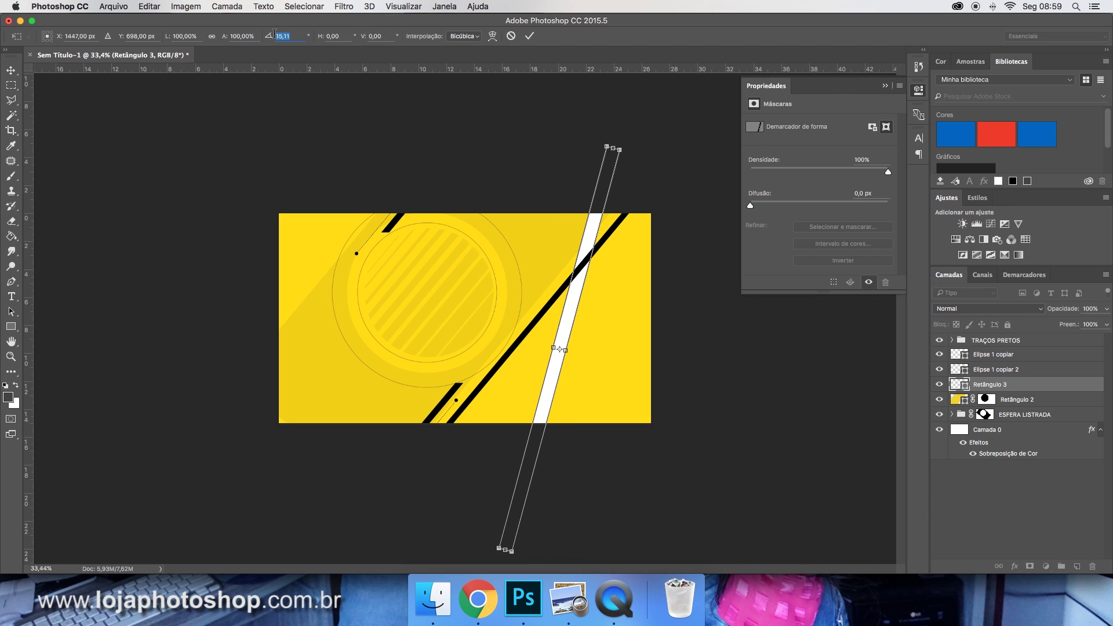
type("40")
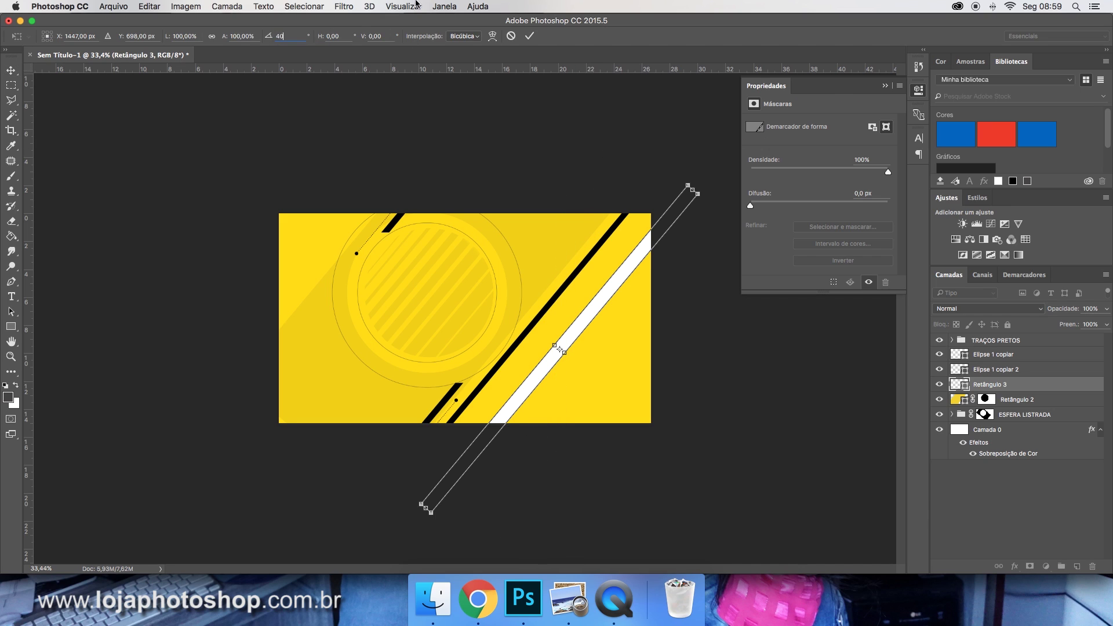
left_click(530, 37)
left_click_drag(635, 248, 555, 244)
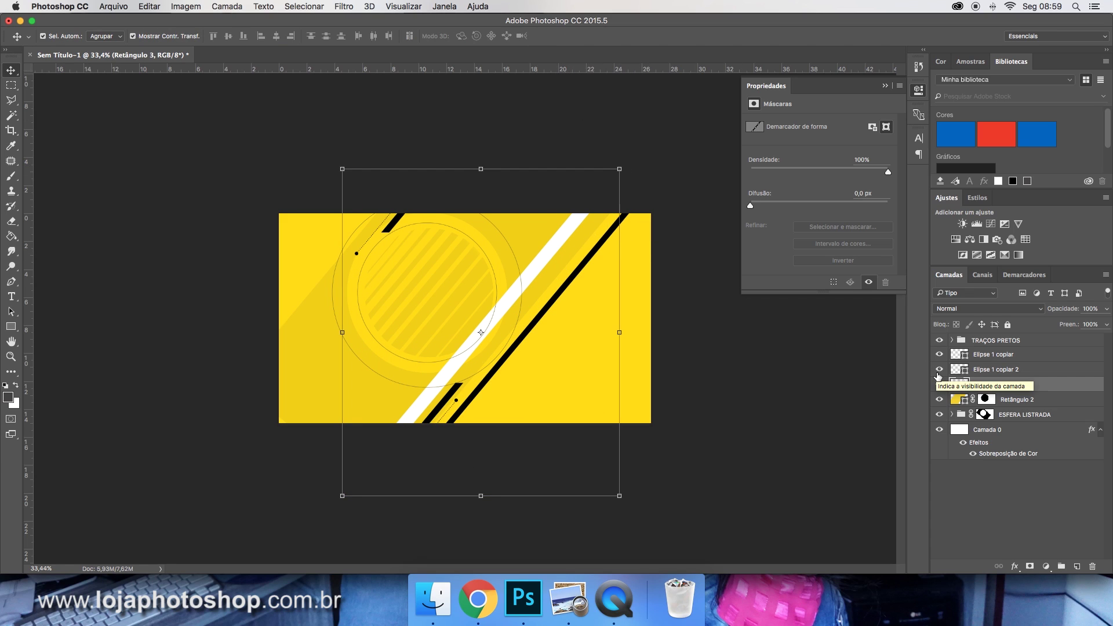
Load the white bar's shape as a selection, paint it black on the Retângulo 2 mask, and deselect.
left_click(959, 386, "super")
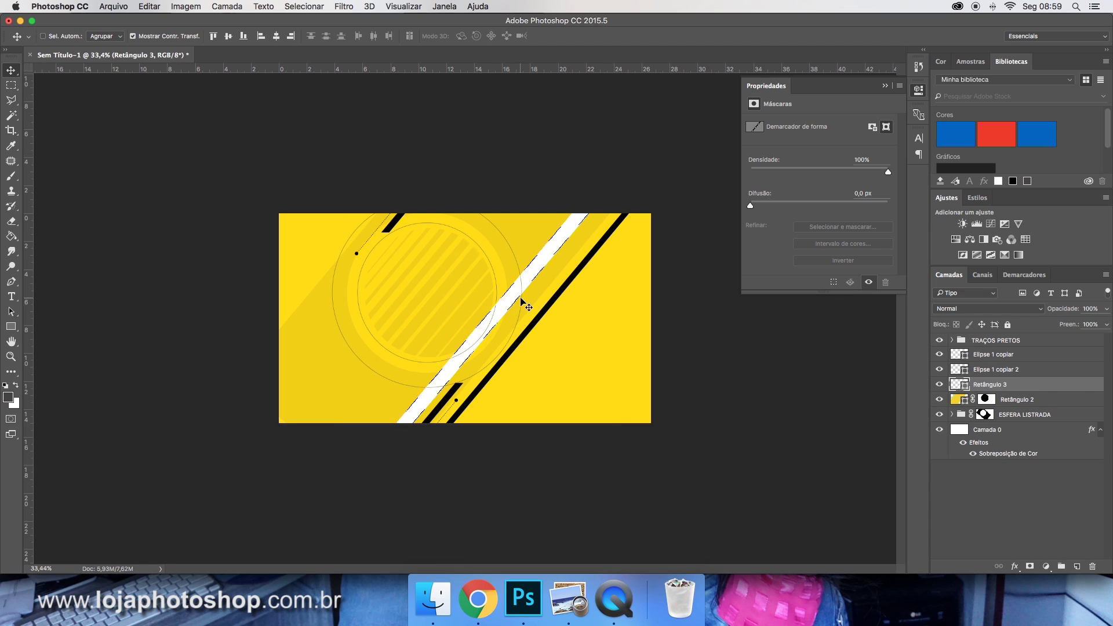
left_click(988, 401)
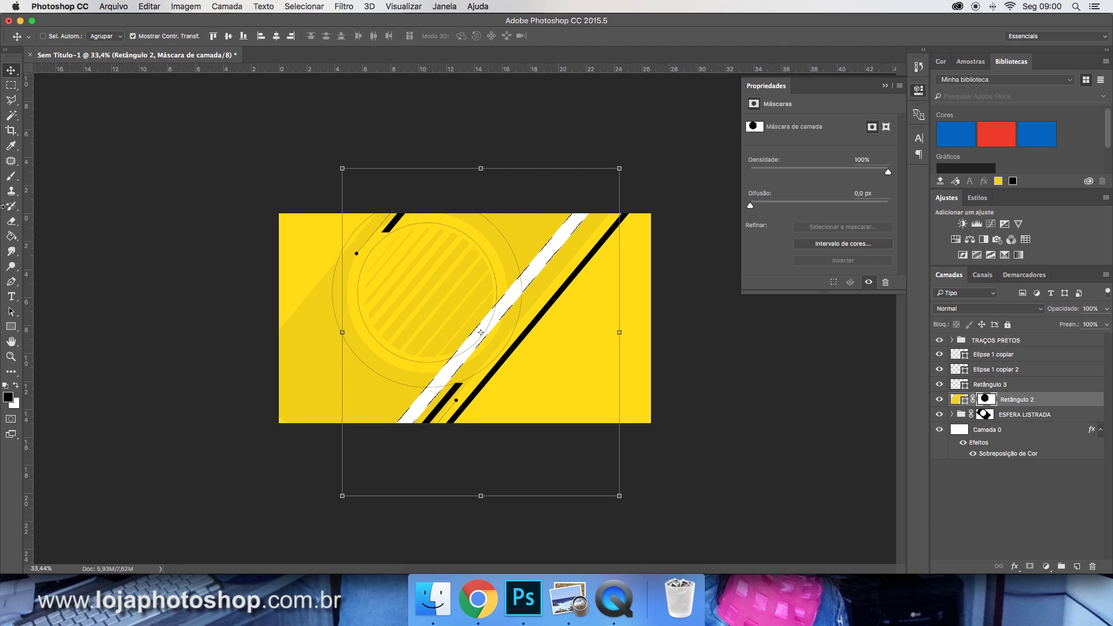
left_click(12, 177)
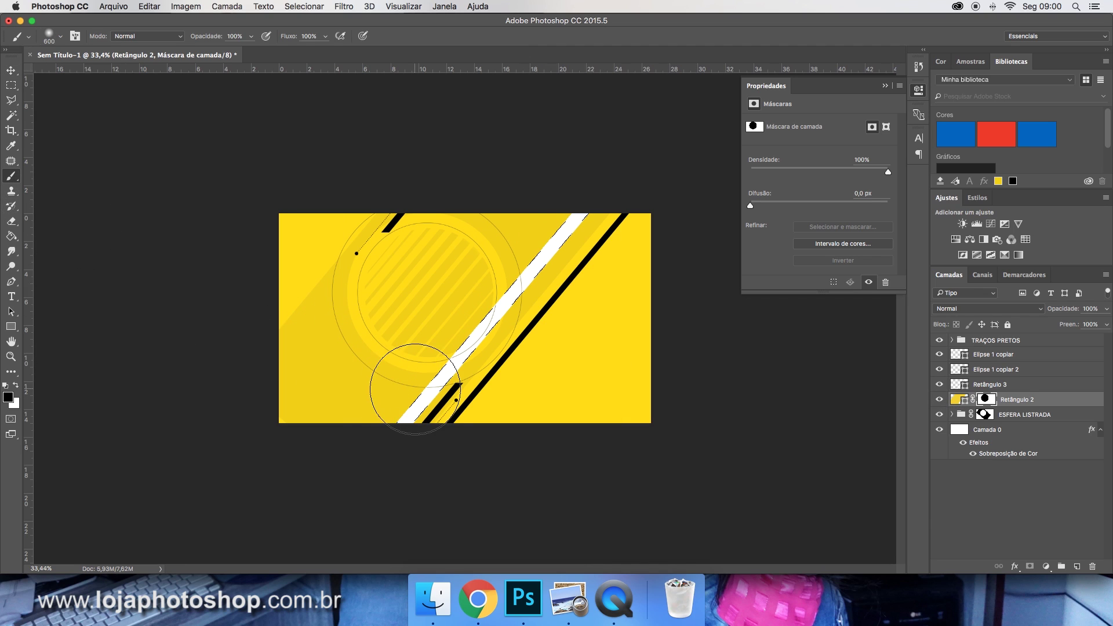
mouse_move(604, 186)
left_mouse_down()
mouse_move(507, 326)
mouse_move(655, 196)
mouse_move(690, 141)
mouse_move(347, 423)
left_mouse_up()
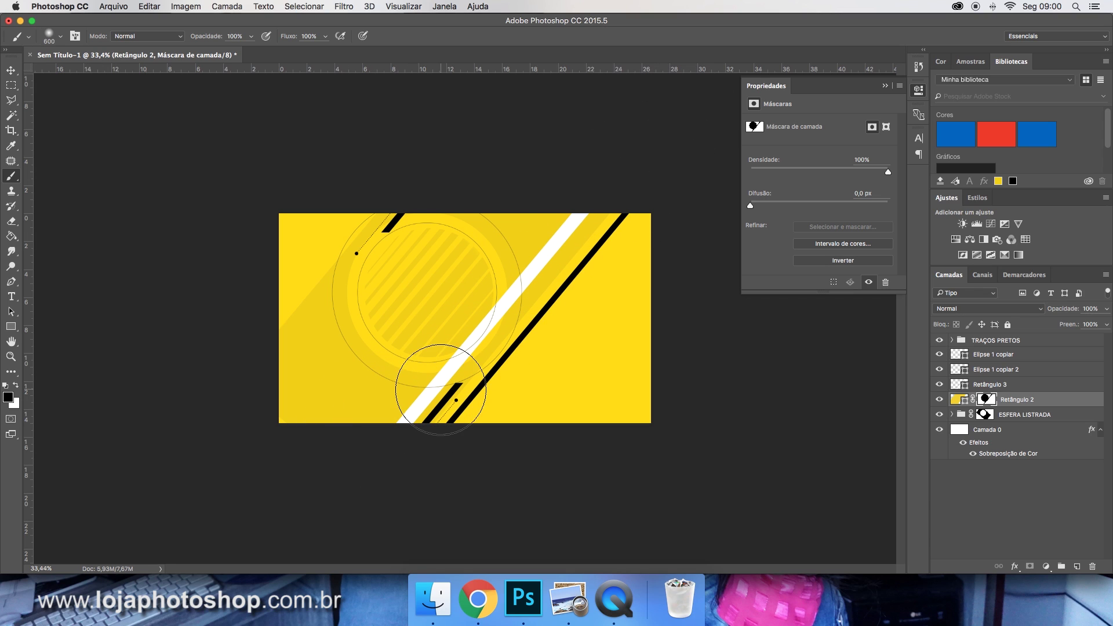
left_click_drag(981, 390, 1092, 565)
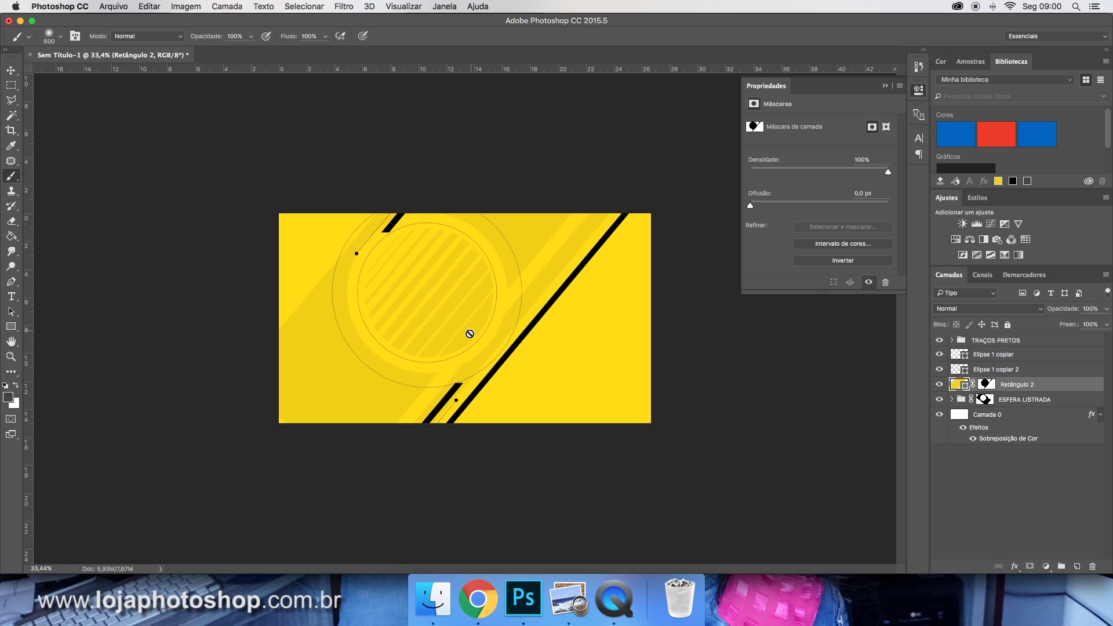
scroll(403, 372, "up", 5)
scroll(605, 221, "down", 3)
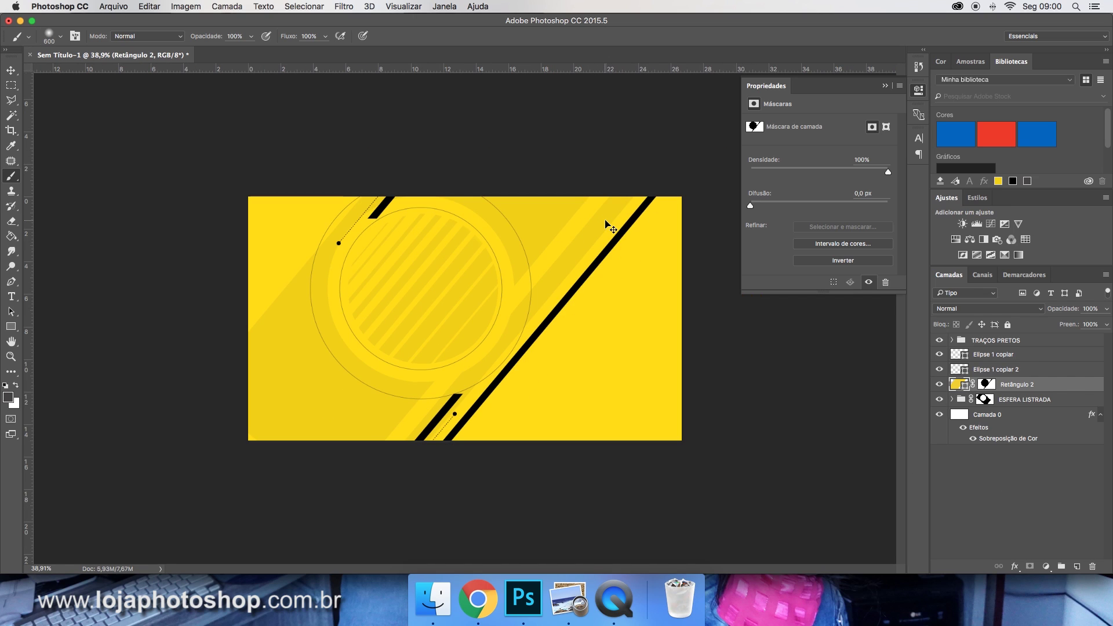
key("super+z")
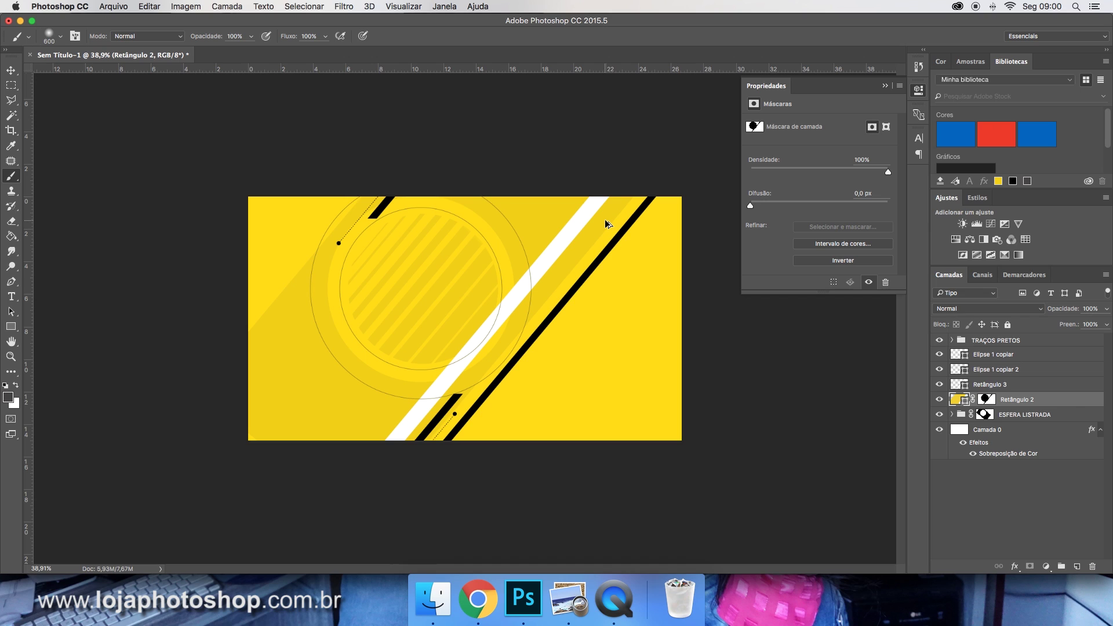
Move the white bar to the circle's upper-left edge and mask its shape out of the Retângulo 2 band, keeping the bar layer.
left_click(989, 385)
left_click(10, 71)
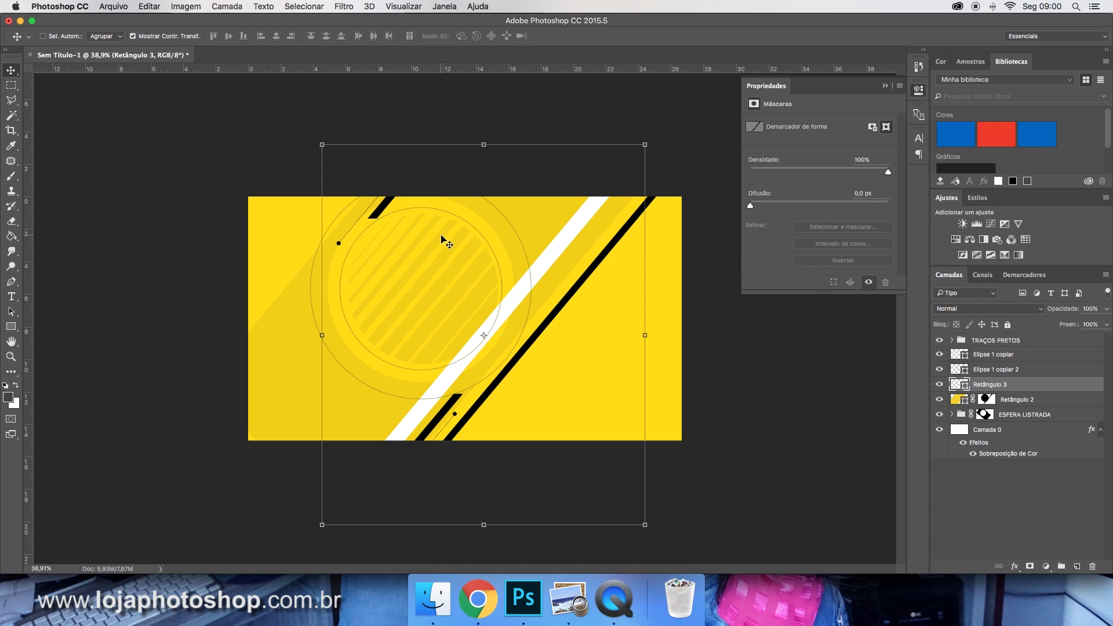
left_click_drag(442, 240, 253, 231)
left_click(953, 388, "super")
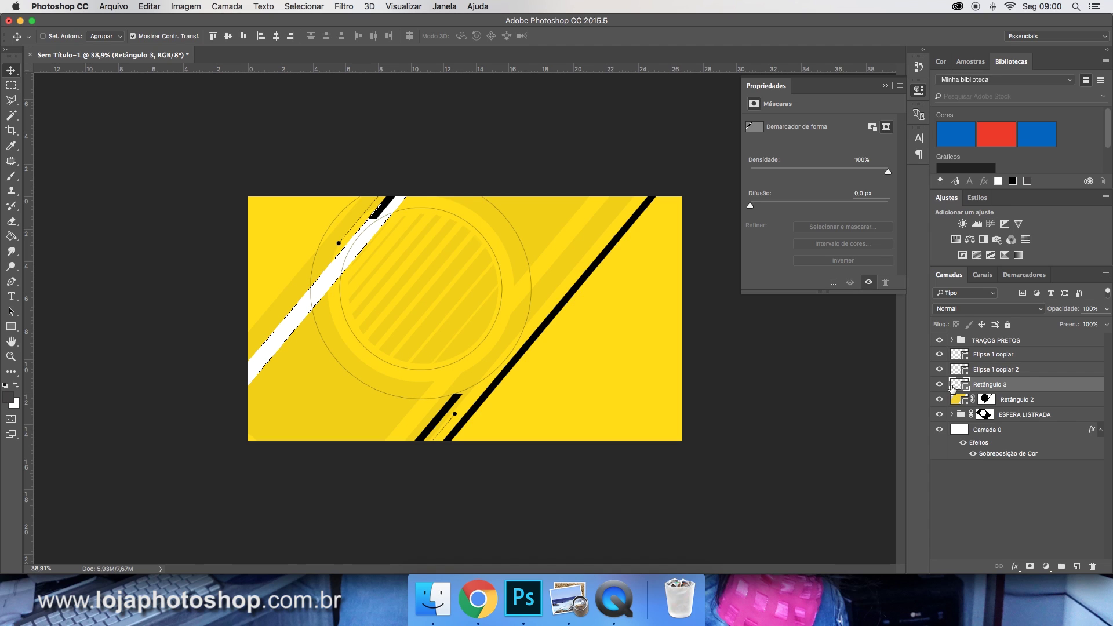
left_click(990, 402)
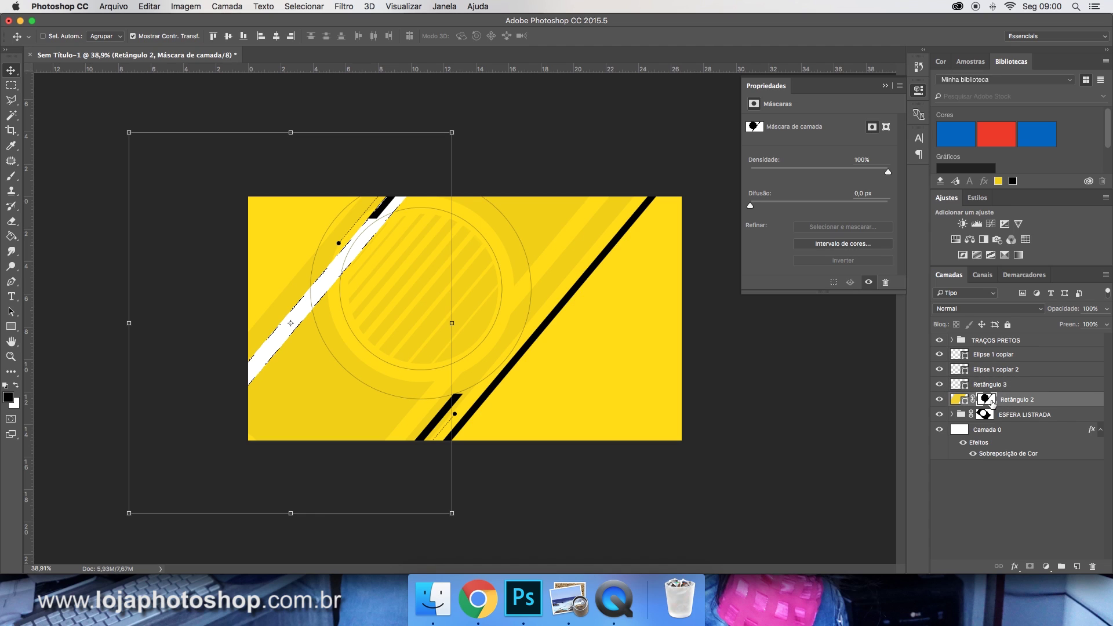
left_click(10, 176)
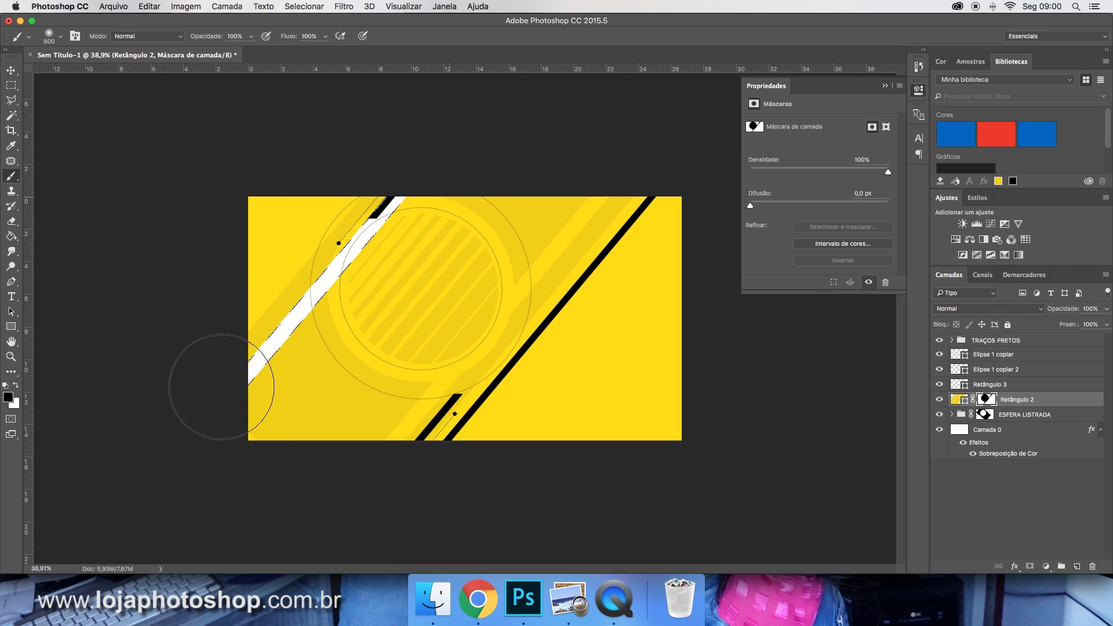
key("super+d")
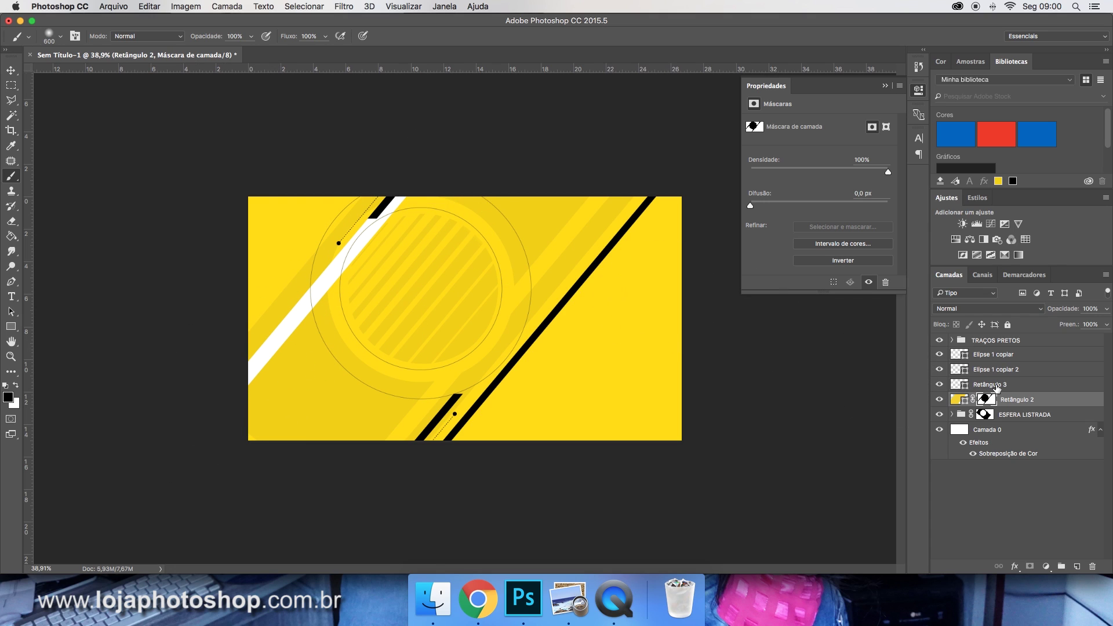
left_click_drag(997, 388, 1094, 565)
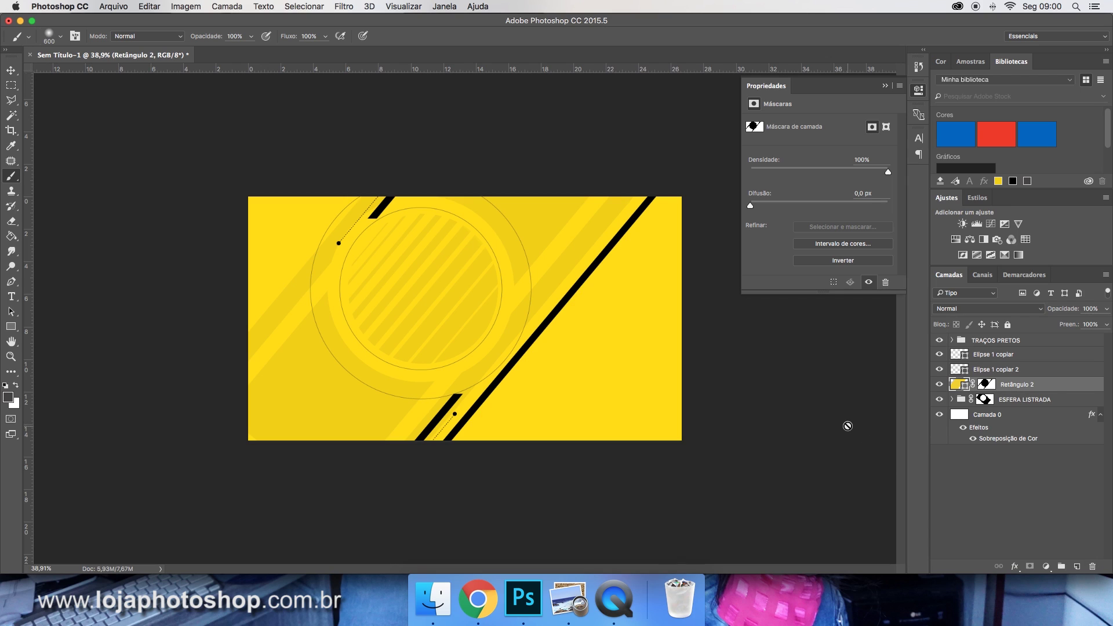
key("super+z")
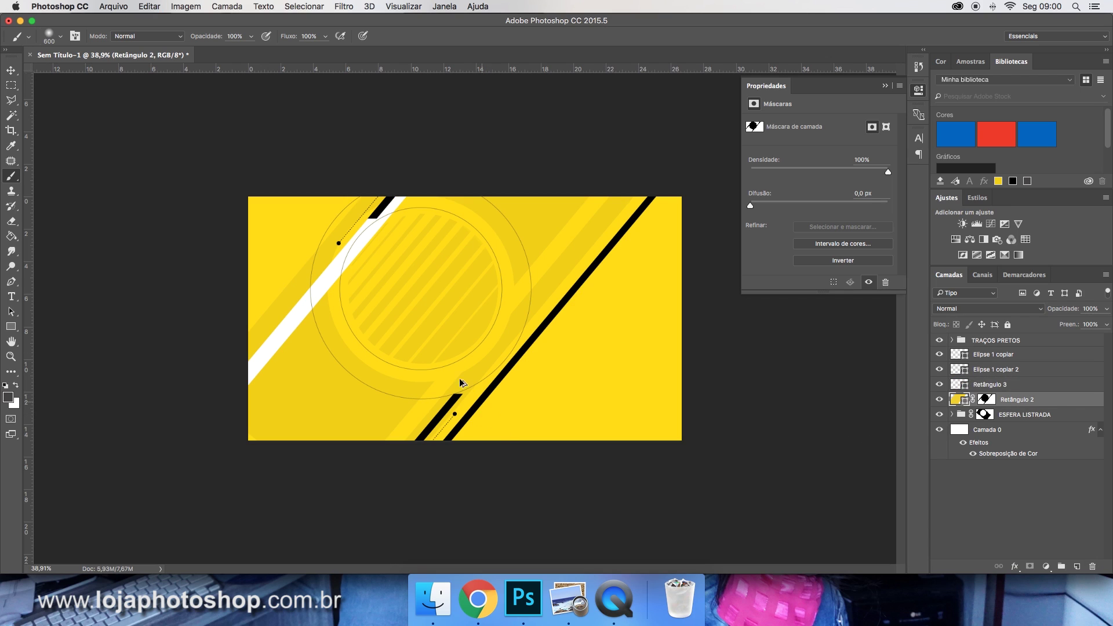
Move the white bar across the circle's center and mask its shape out of the Retângulo 2 band with the brush.
left_click(11, 70)
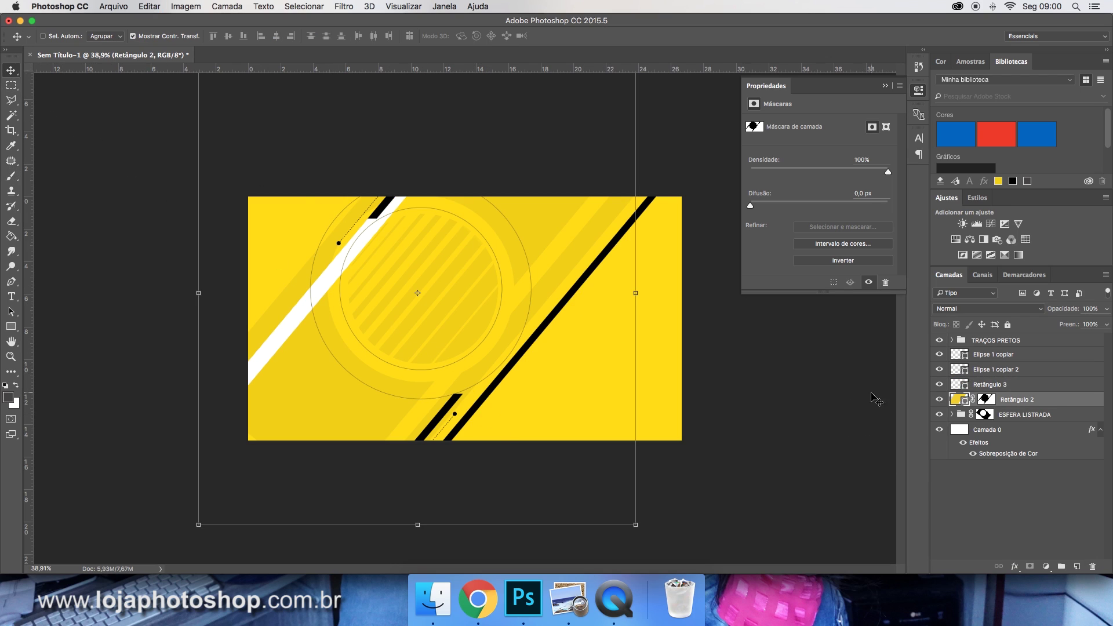
key("alt+]")
mouse_move(393, 293)
left_mouse_down()
mouse_move(516, 299)
mouse_move(483, 297)
left_mouse_up()
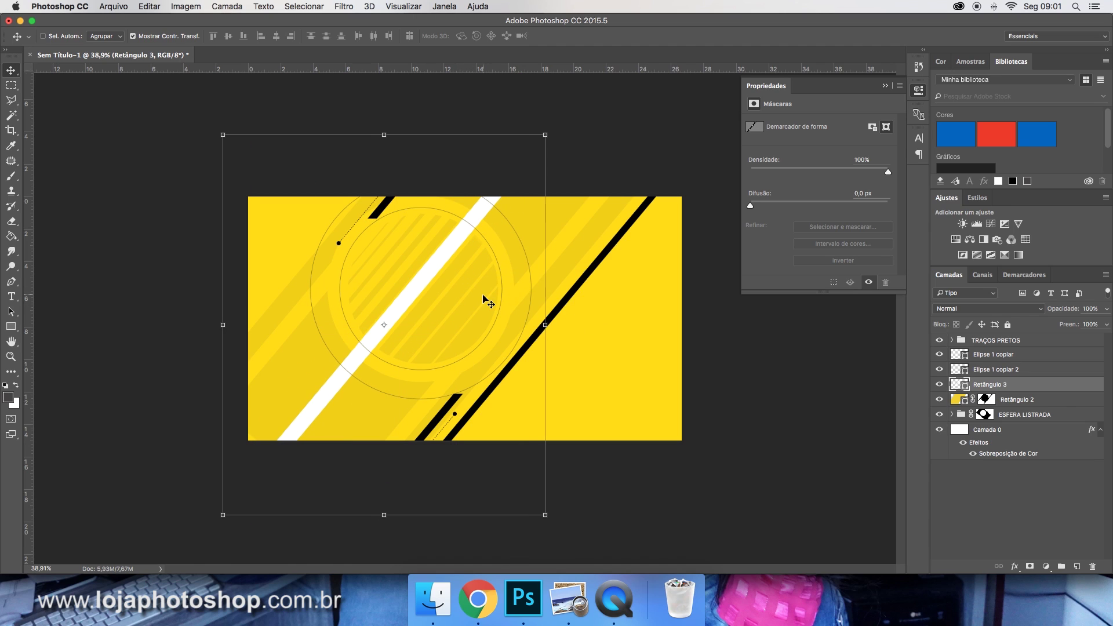
key("alt+[")
key("b")
key("super+d")
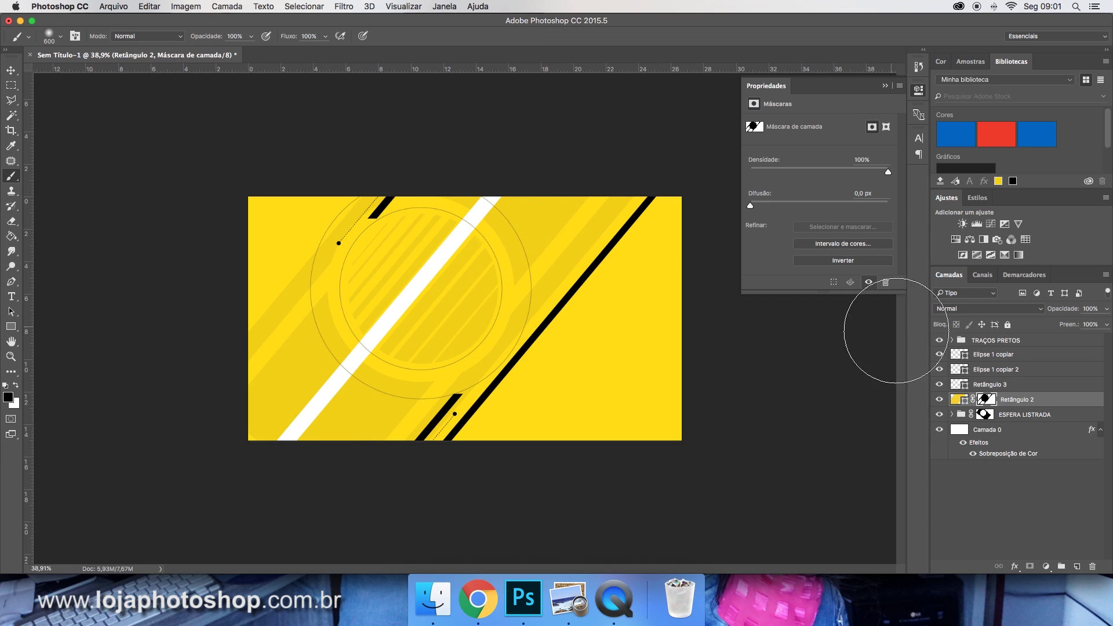
Delete the white Retângulo 3 layer and select the Elipse 1 copiar 2 layer.
left_click(992, 385)
key("Delete")
left_click(998, 370)
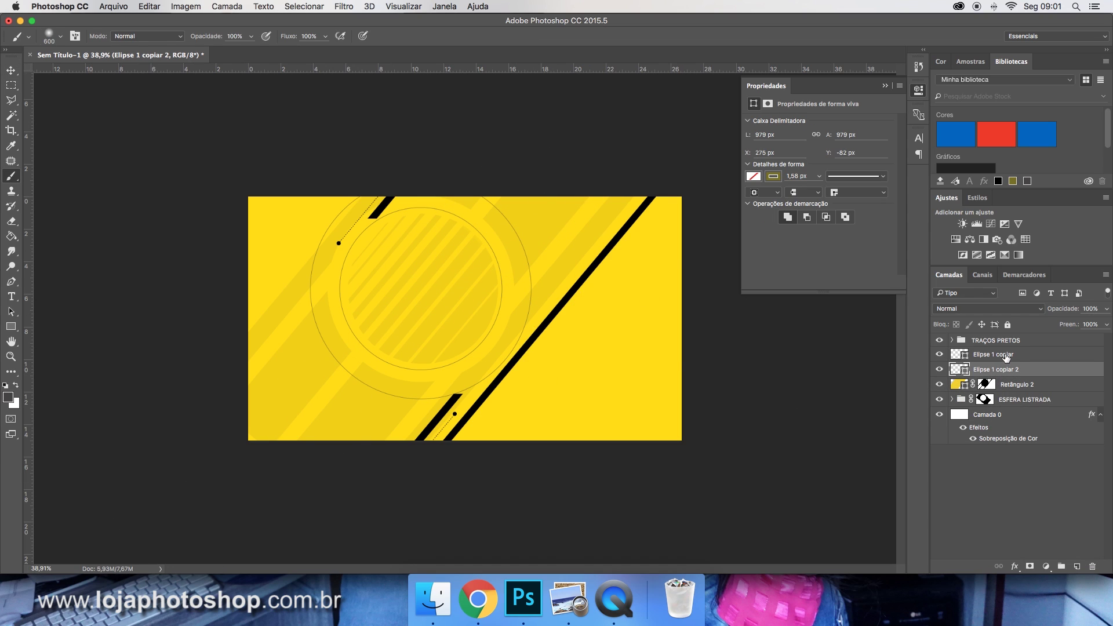
Lower the opacity of the Elipse 1 copiar and Elipse 1 copiar 2 layers together to 29%.
left_click(1008, 355, "shift")
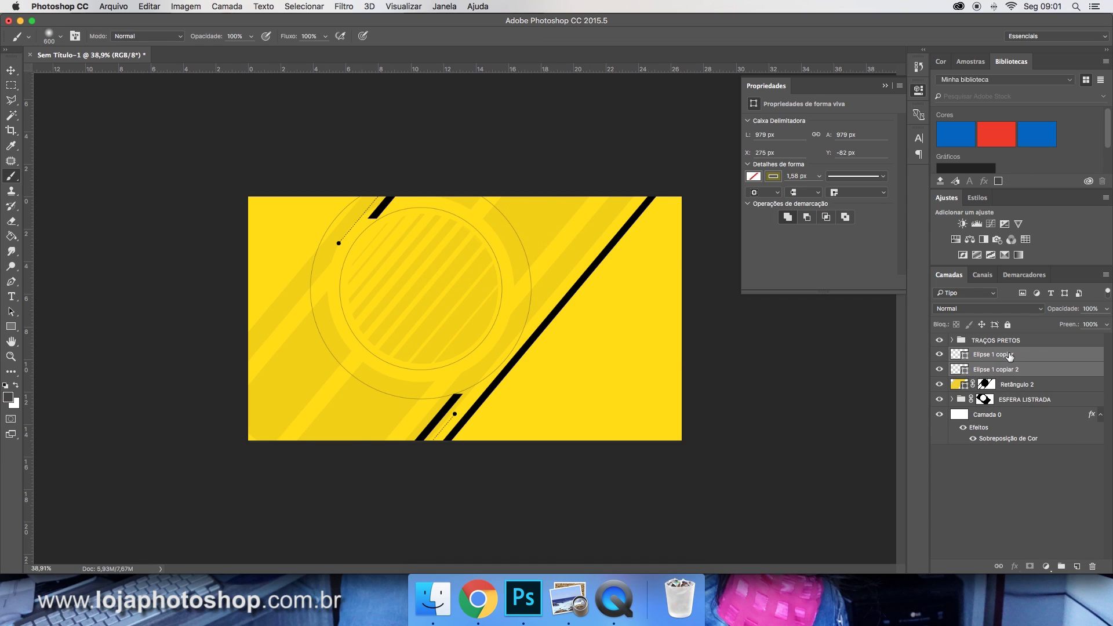
left_click(1107, 310)
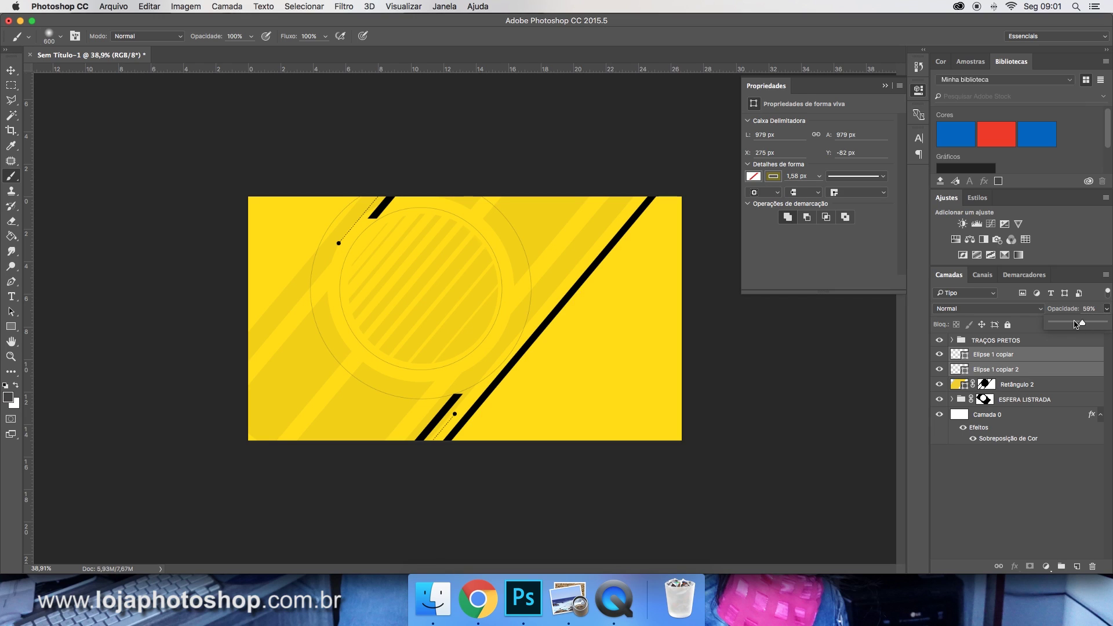
left_click_drag(1060, 326, 1058, 326)
left_click_drag(1060, 326, 1062, 327)
key("super+plus")
key("super+plus")
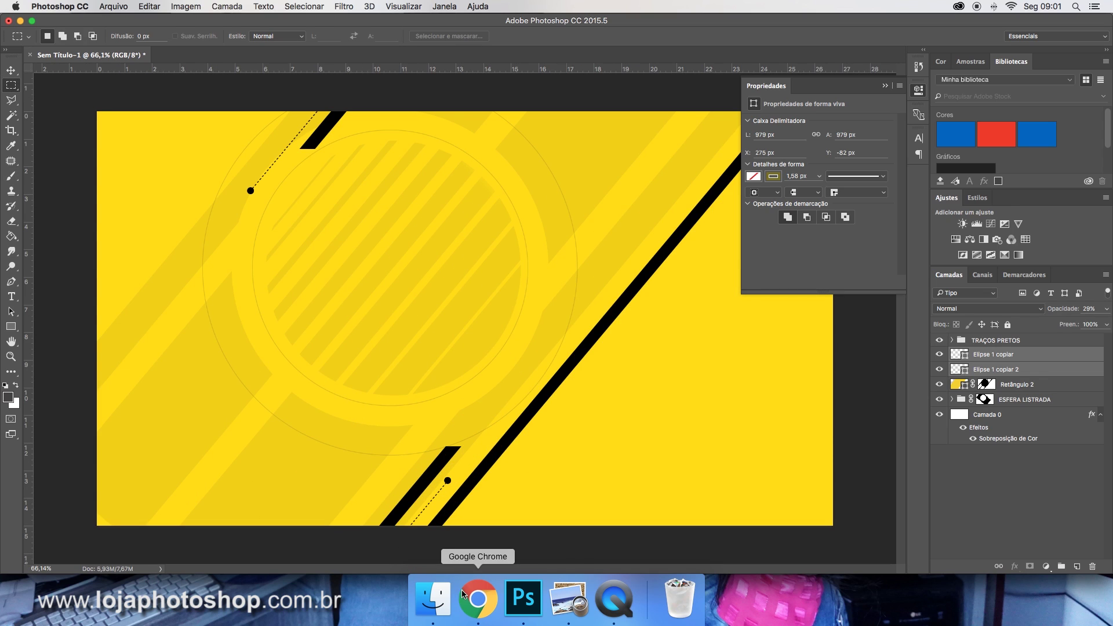
Draw a dark yellow vertical rectangle about 89 by 1016 px on a new layer above TRAÇOS PRETOS and reposition it slightly higher.
left_click(478, 599)
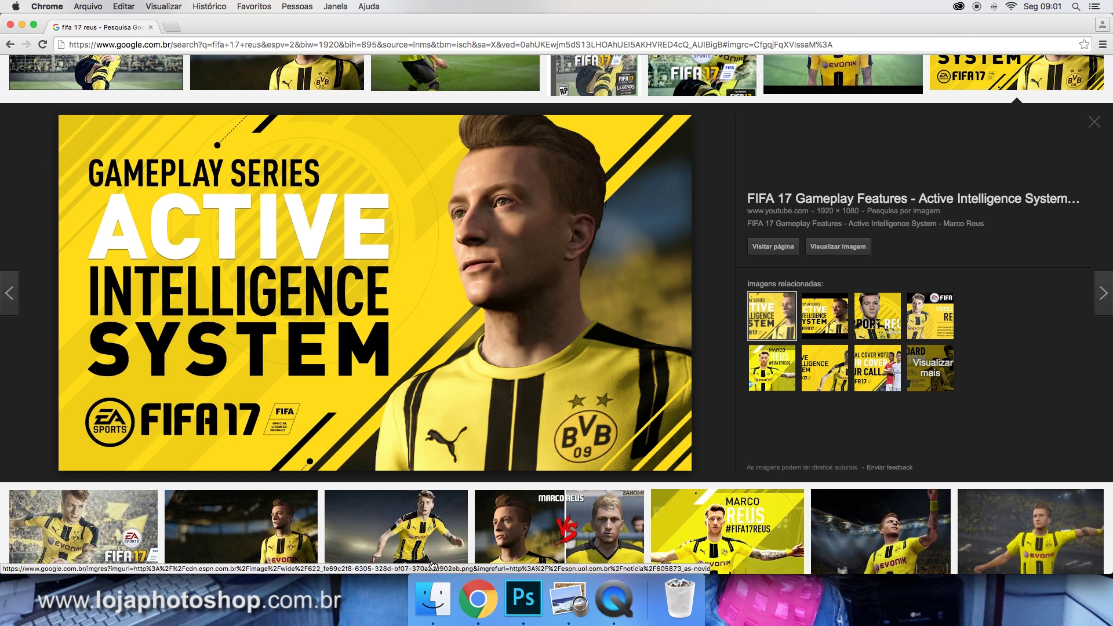
left_click(524, 599)
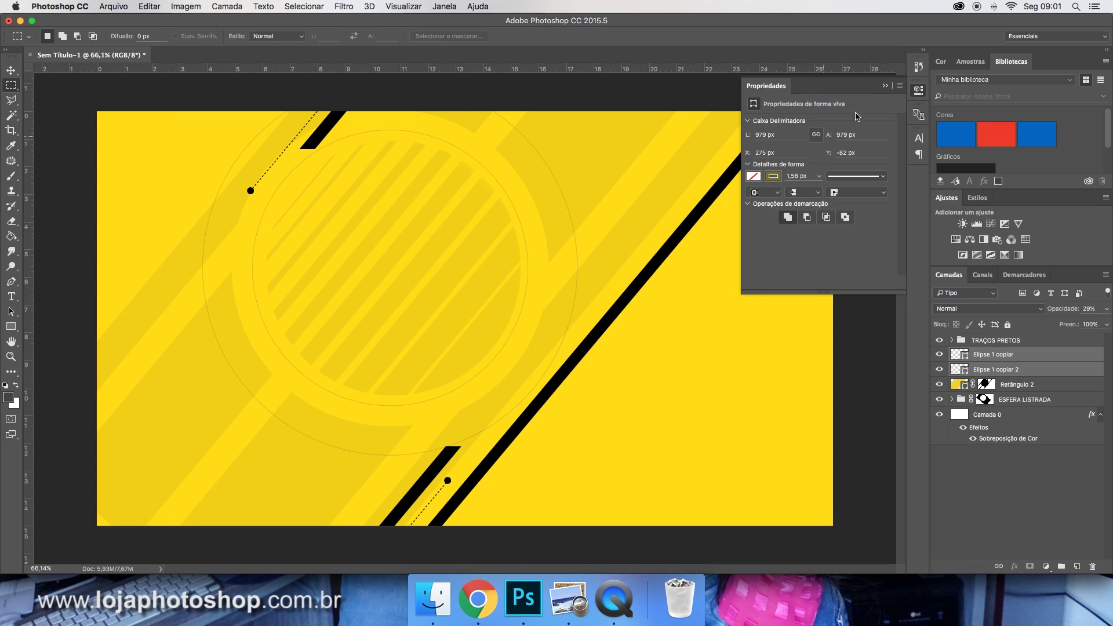
left_click(885, 86)
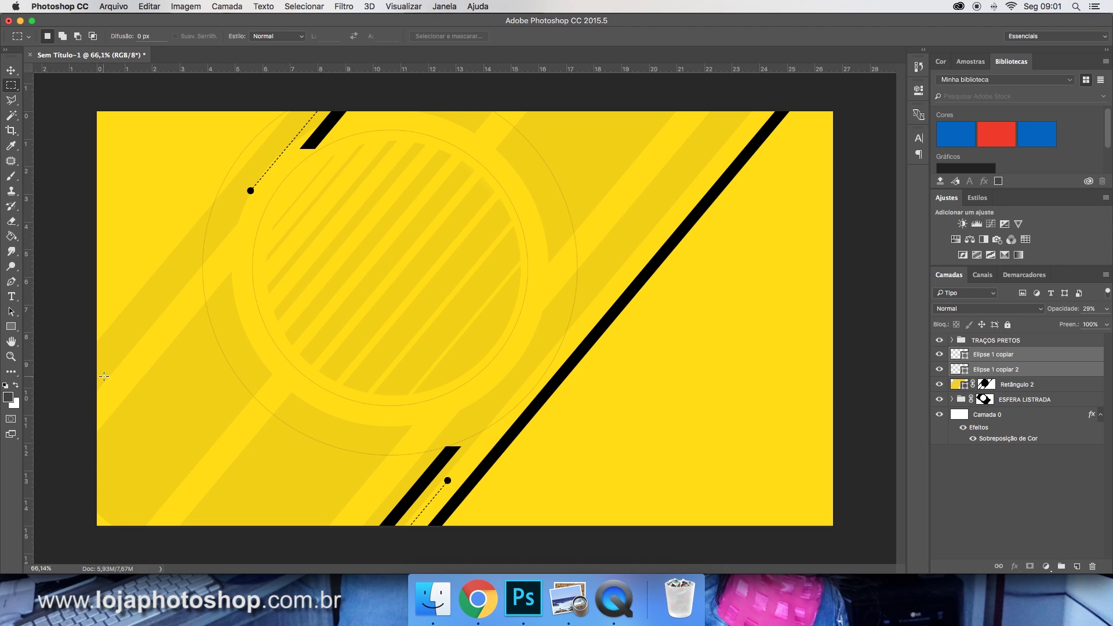
left_click(11, 327)
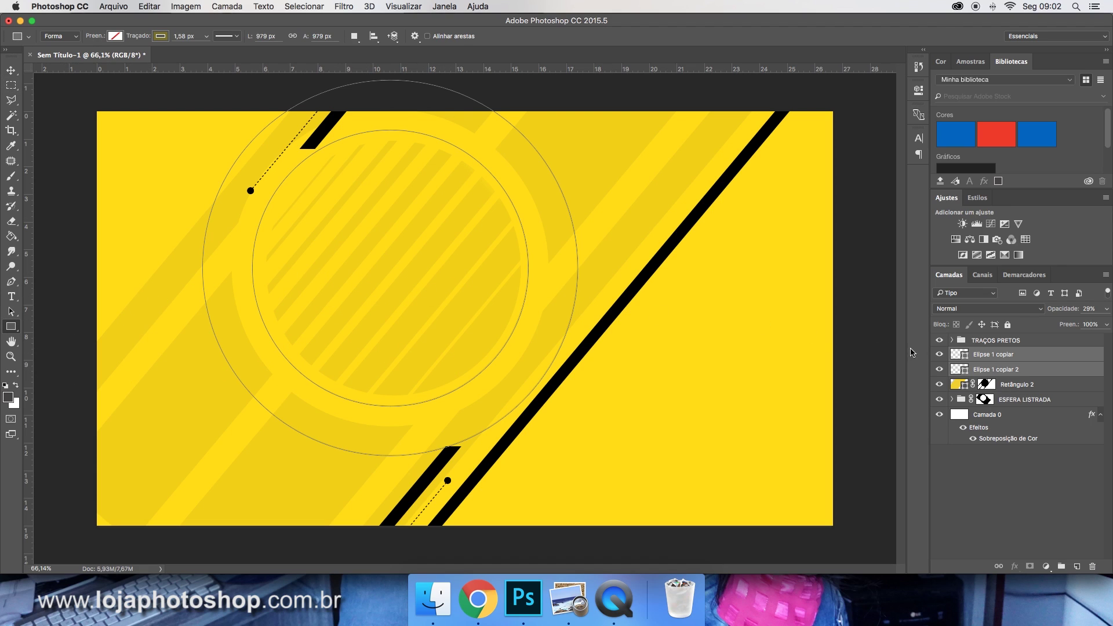
left_click(1036, 343)
left_click(1076, 567)
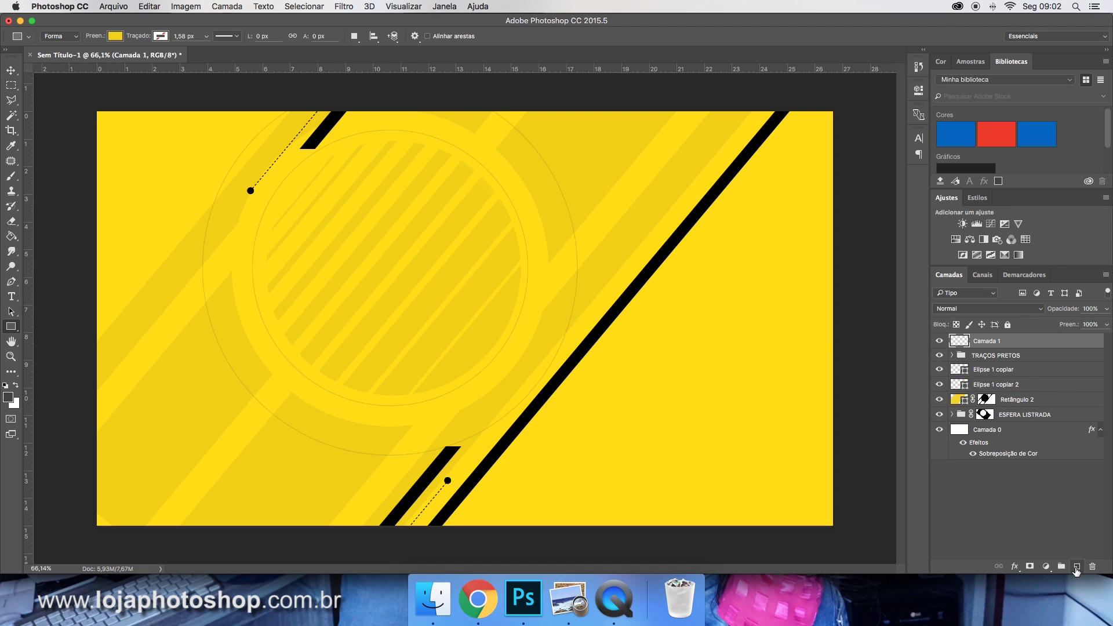
left_click_drag(579, 188, 613, 579)
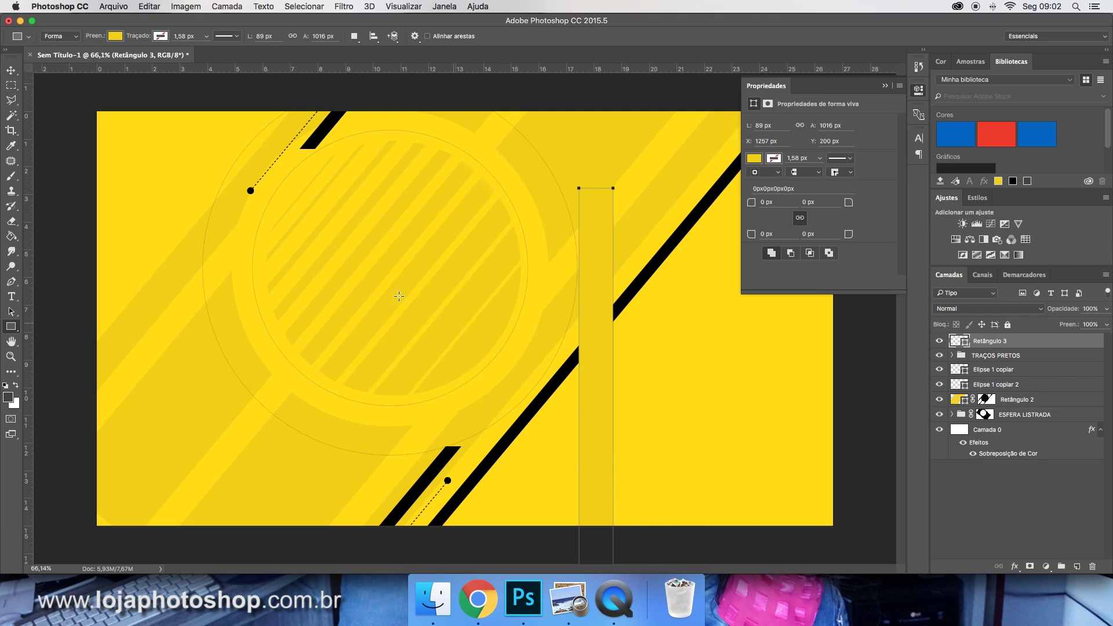
key("v")
left_click_drag(611, 272, 609, 234)
Duplicate the vertical rectangle to its right and narrow the copy to about 75 px wide.
left_click(492, 597)
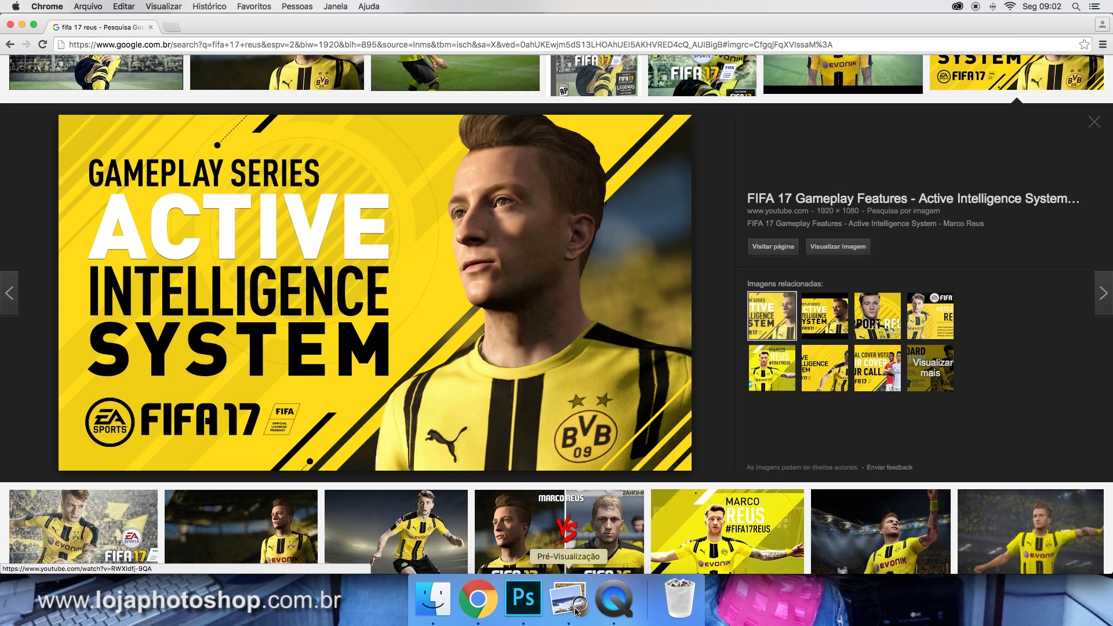
left_click(523, 597)
left_click_drag(601, 316, 692, 343)
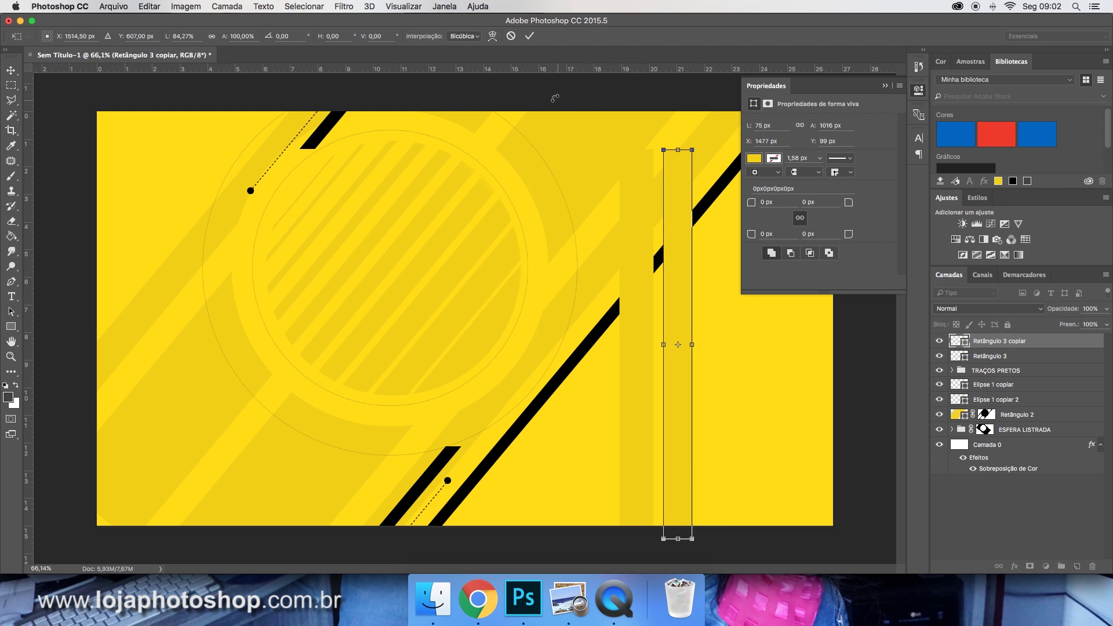
left_click(530, 36)
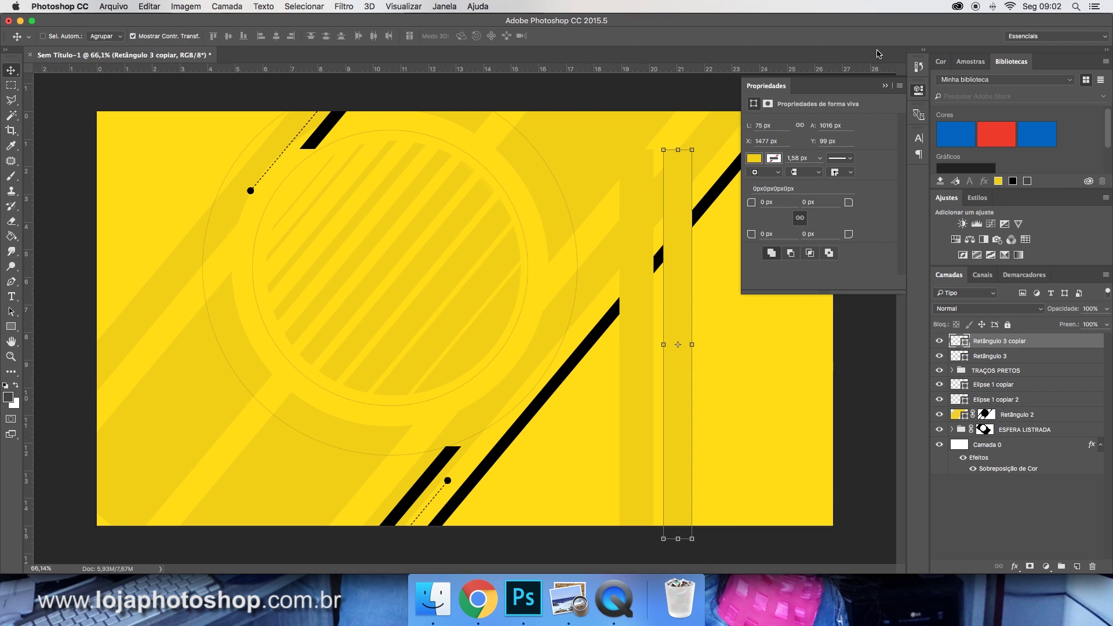
left_click(888, 86)
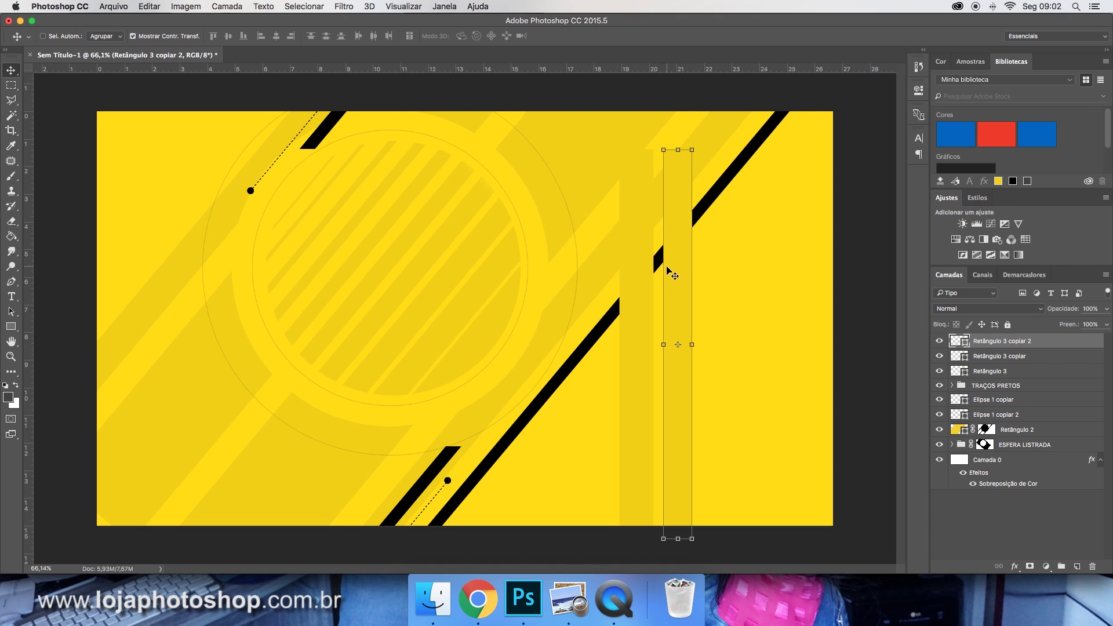
Add two more rectangle copies further right, each narrower than the previous one, ending with a very thin strip.
left_click_drag(673, 269, 757, 265)
key("super+t")
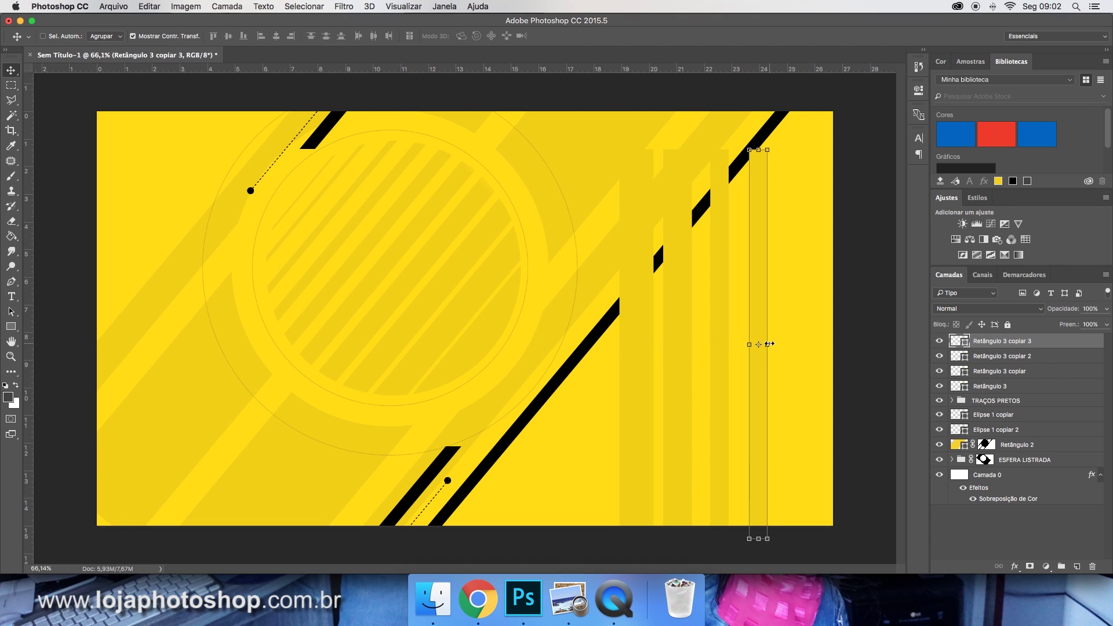
key("Return")
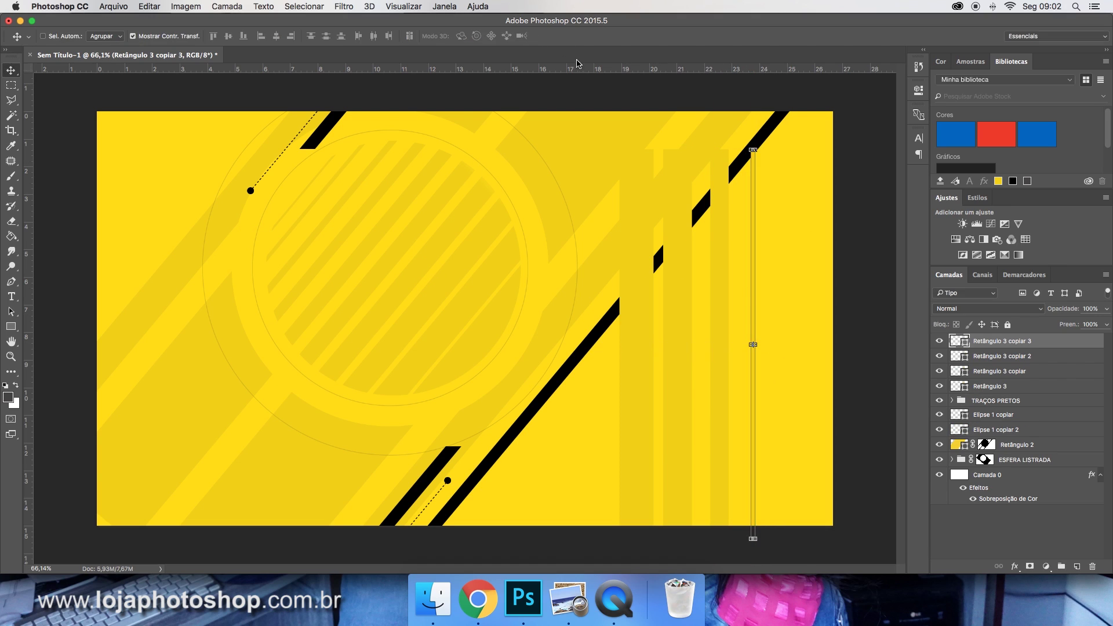
Rotate the four Retângulo 3 stripes together by 40° and move them to the banner's upper-left corner.
left_click(998, 385, "shift")
left_click_drag(763, 142, 803, 160)
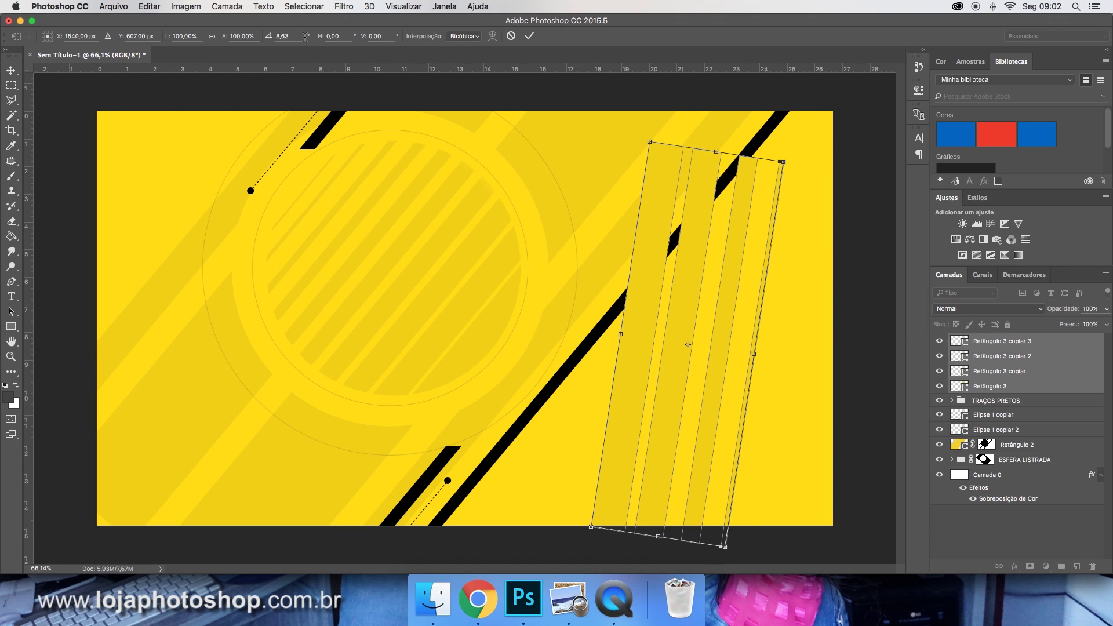
type("40")
key("Return")
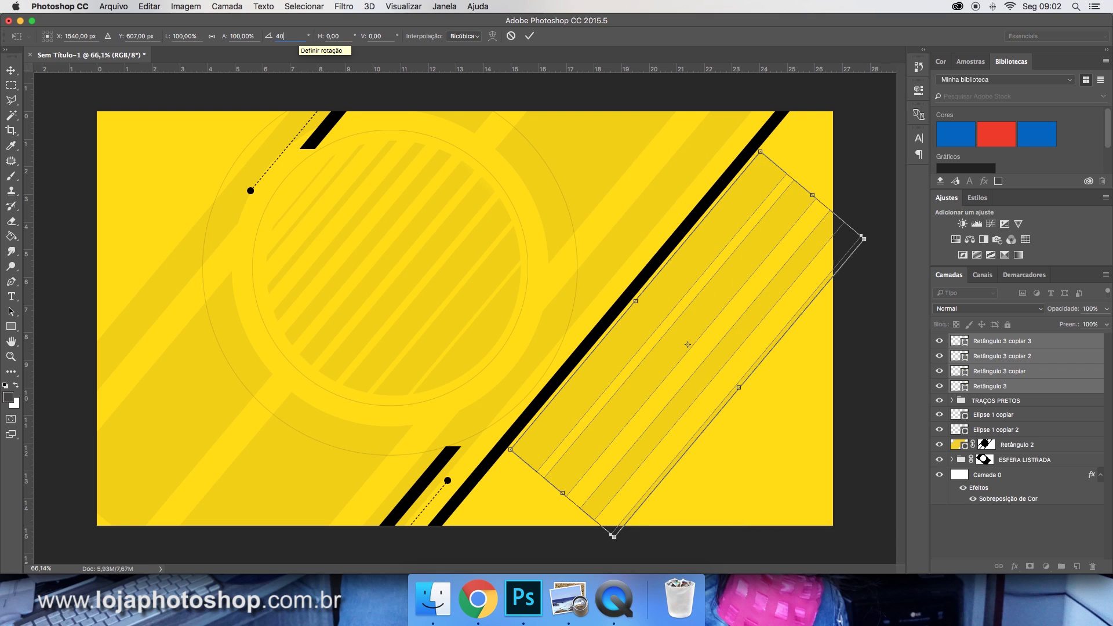
left_click_drag(706, 265, 135, 72)
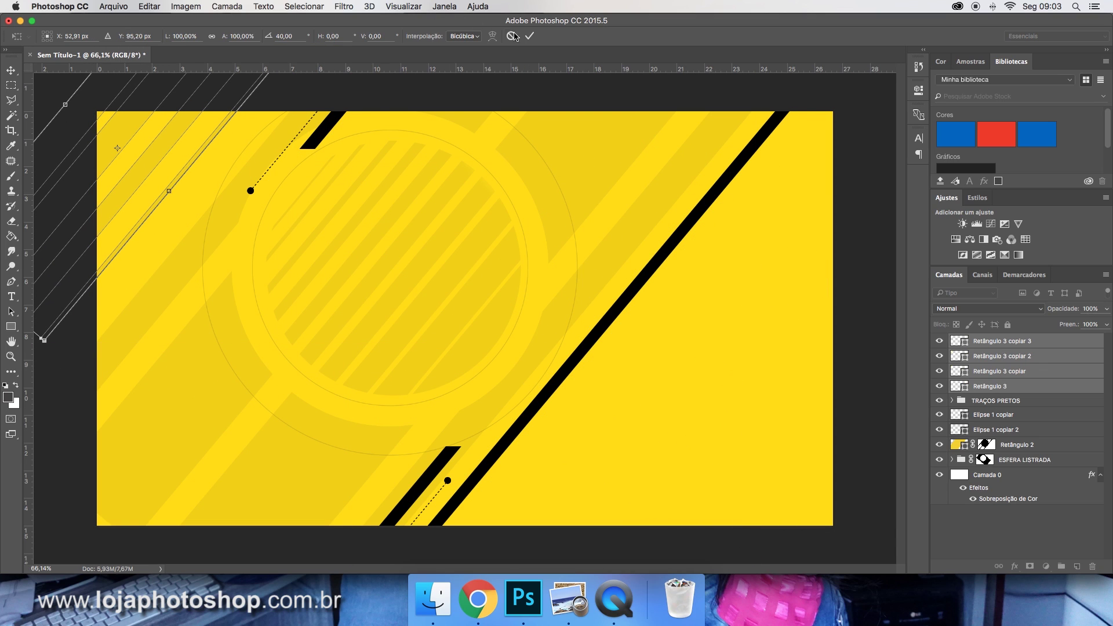
left_click(529, 36)
Compare the banner background's stripes and decorations with the FIFA 17 reference image in Chrome.
key("m")
scroll(397, 255, "down", 4)
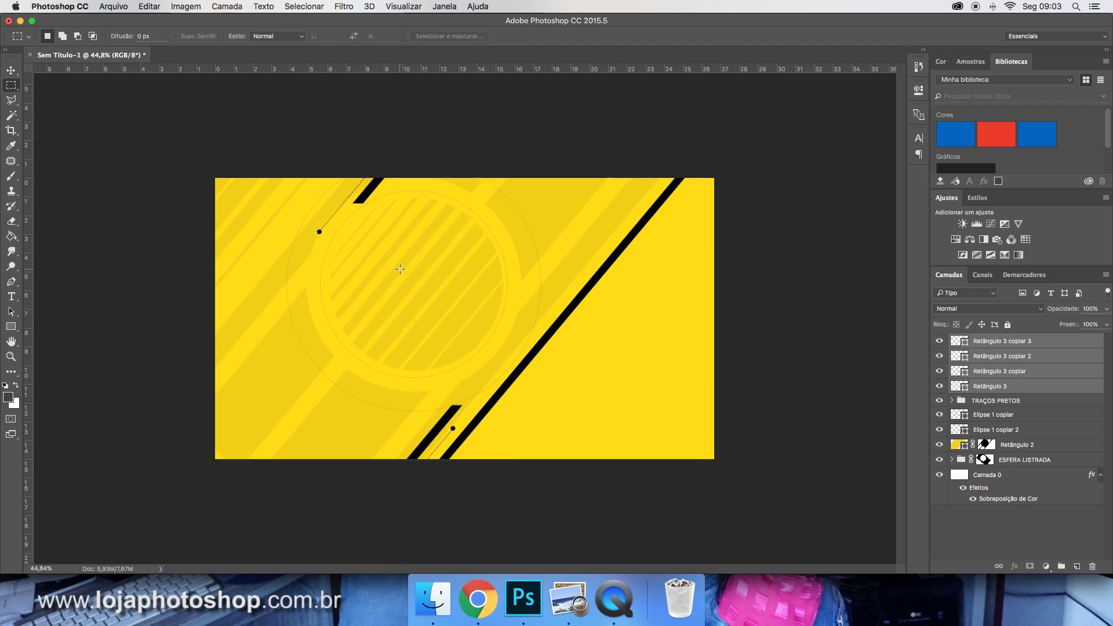
scroll(400, 269, "up", 5)
left_click(433, 597)
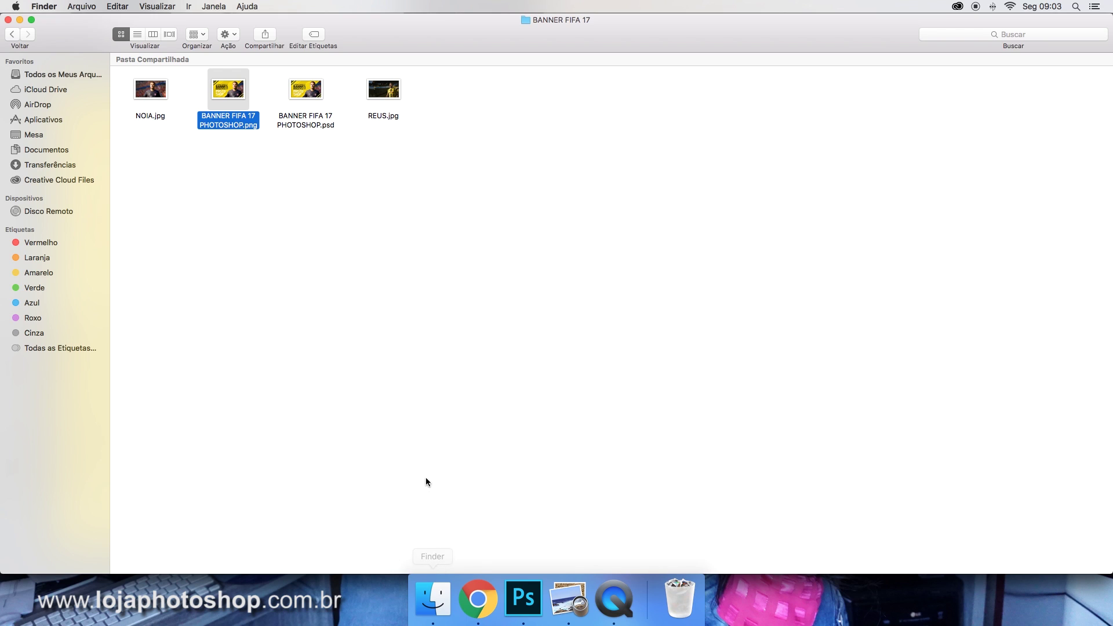
left_click(477, 597)
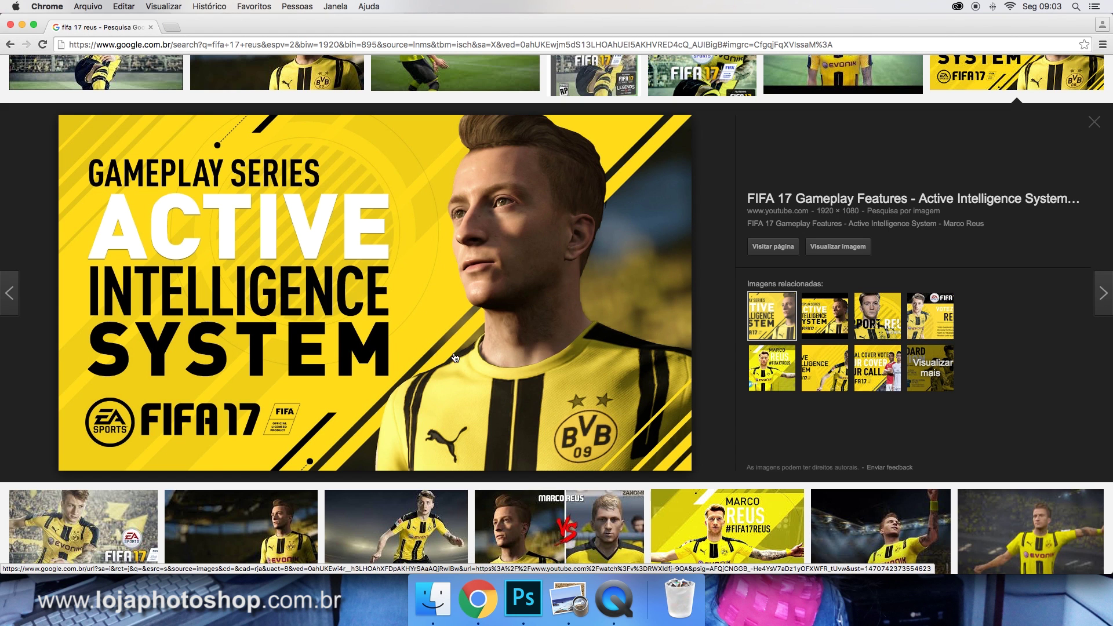
left_click(524, 597)
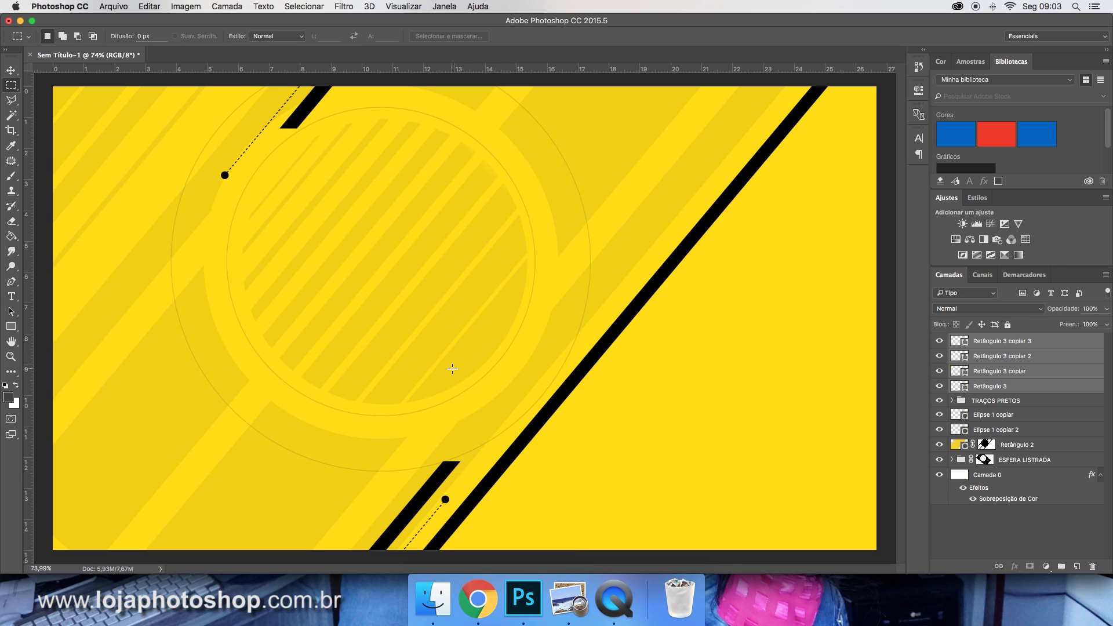
scroll(453, 369, "down", 5)
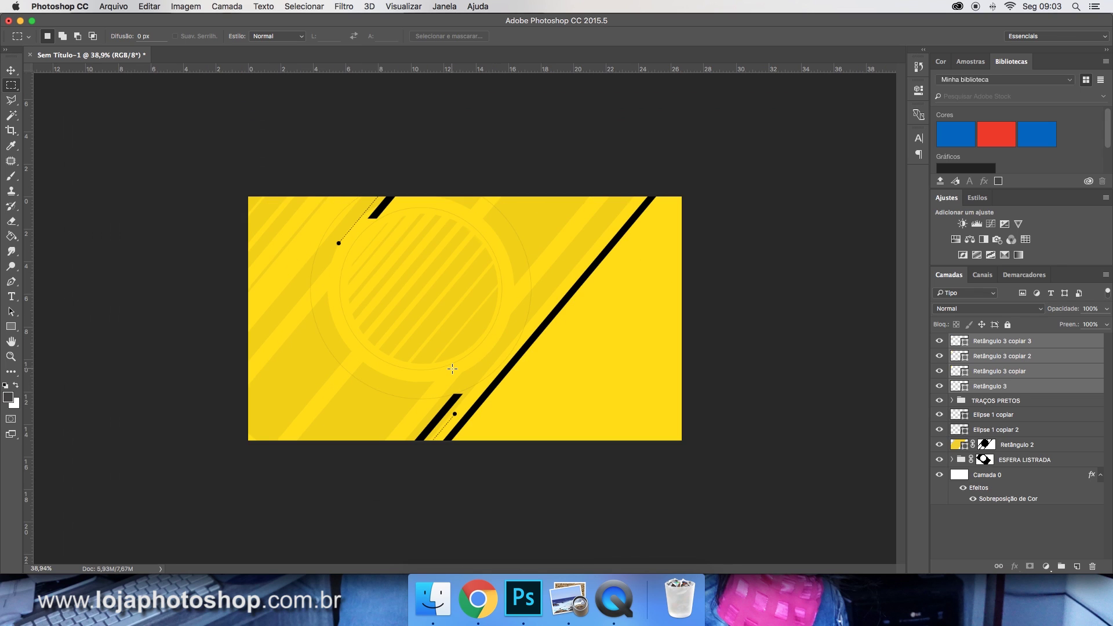
left_click(489, 597)
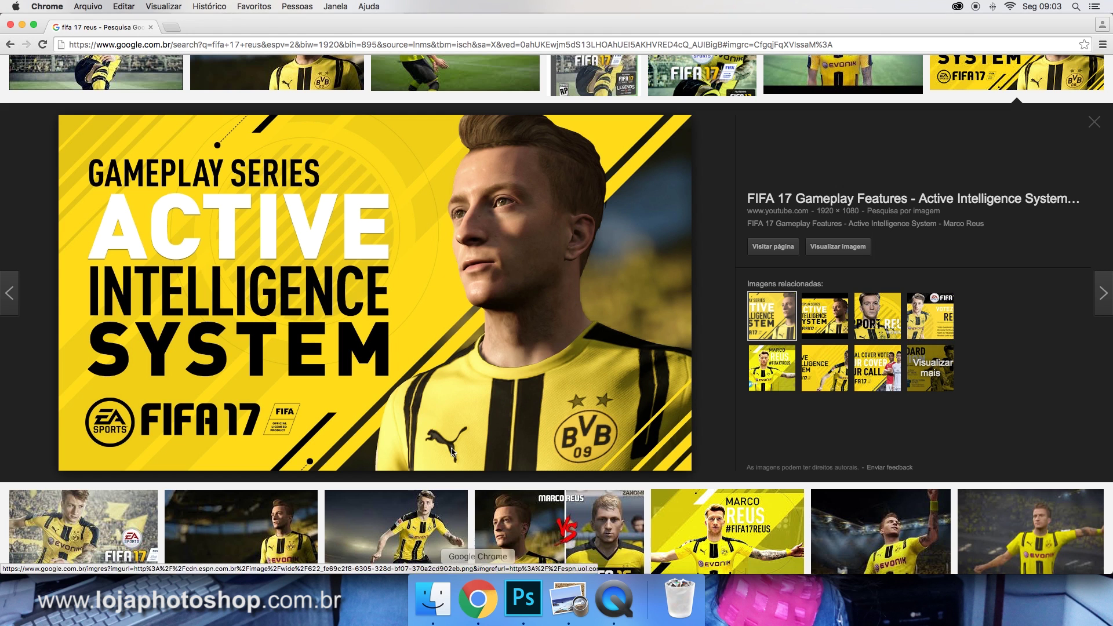
left_click(524, 597)
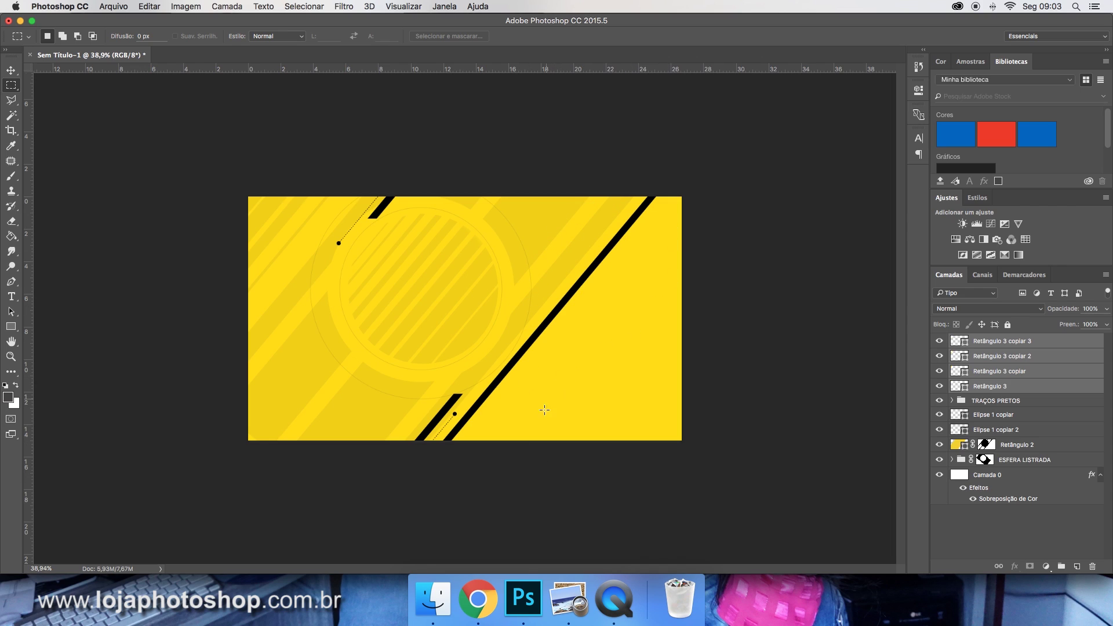
left_click(477, 597)
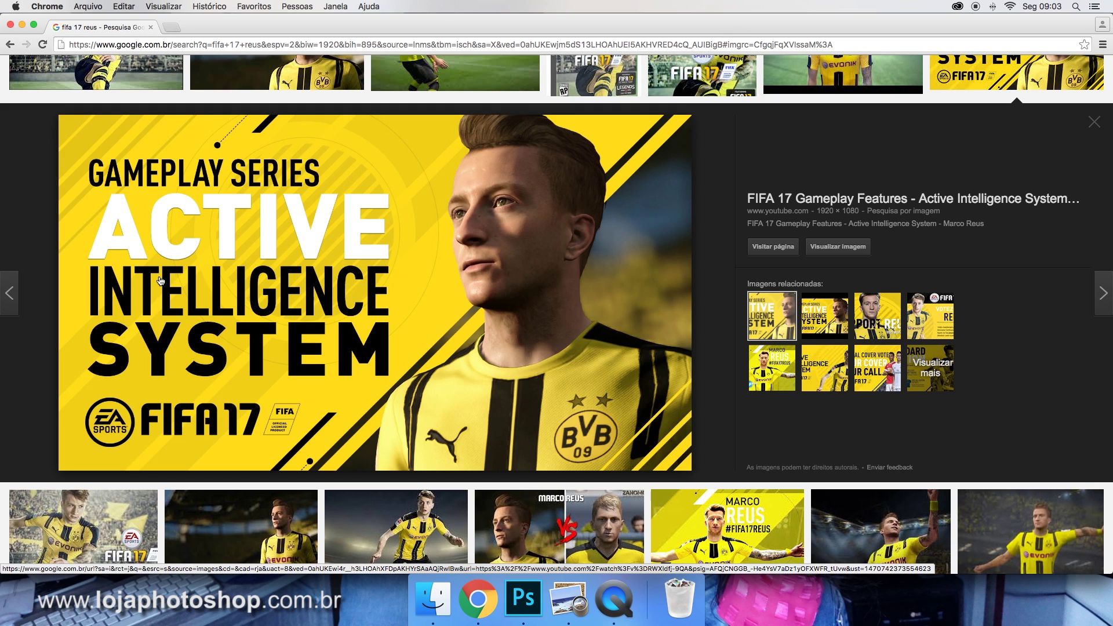
Open BANNER FIFA 17 PHOTOSHOP.png from the BANNER FIFA 17 folder to examine the finished sample, and minimize the preview.
left_click(438, 612)
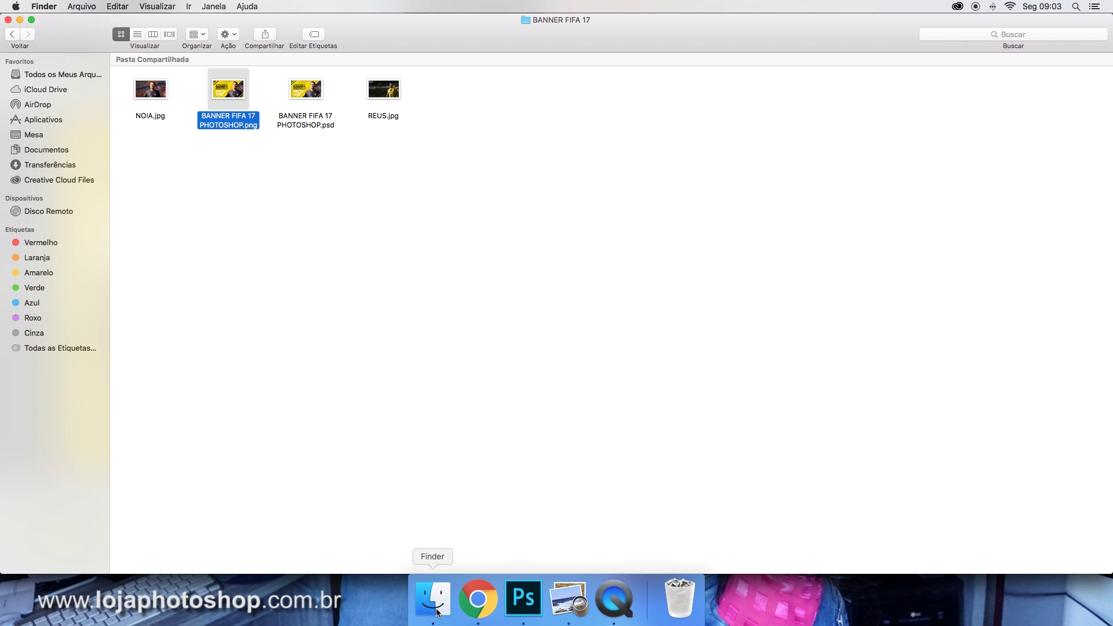
left_click(485, 613)
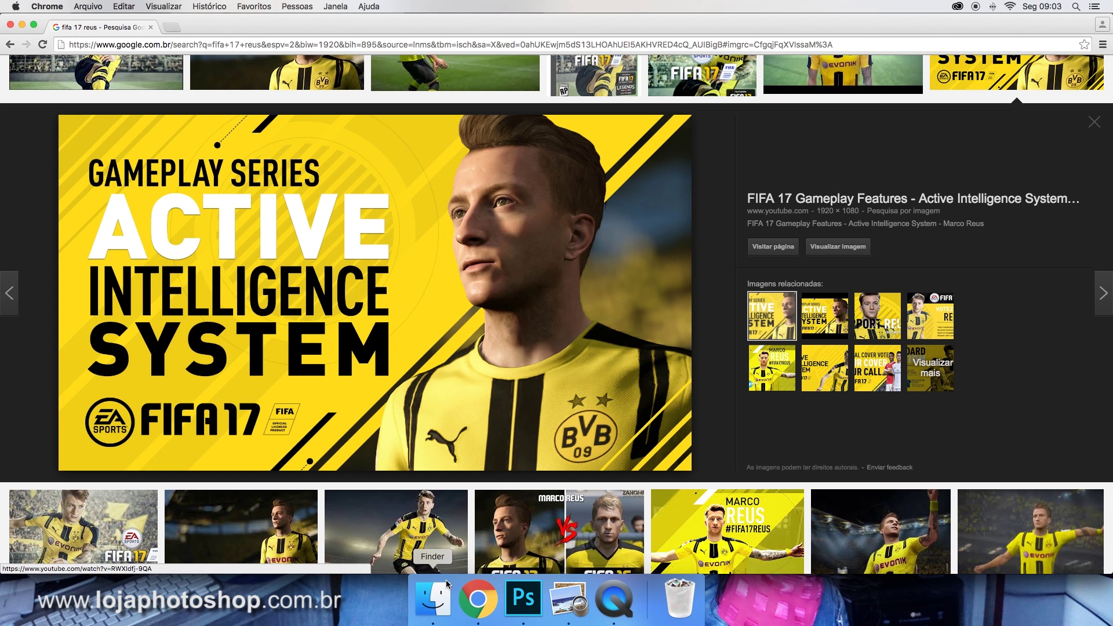
left_click(433, 603)
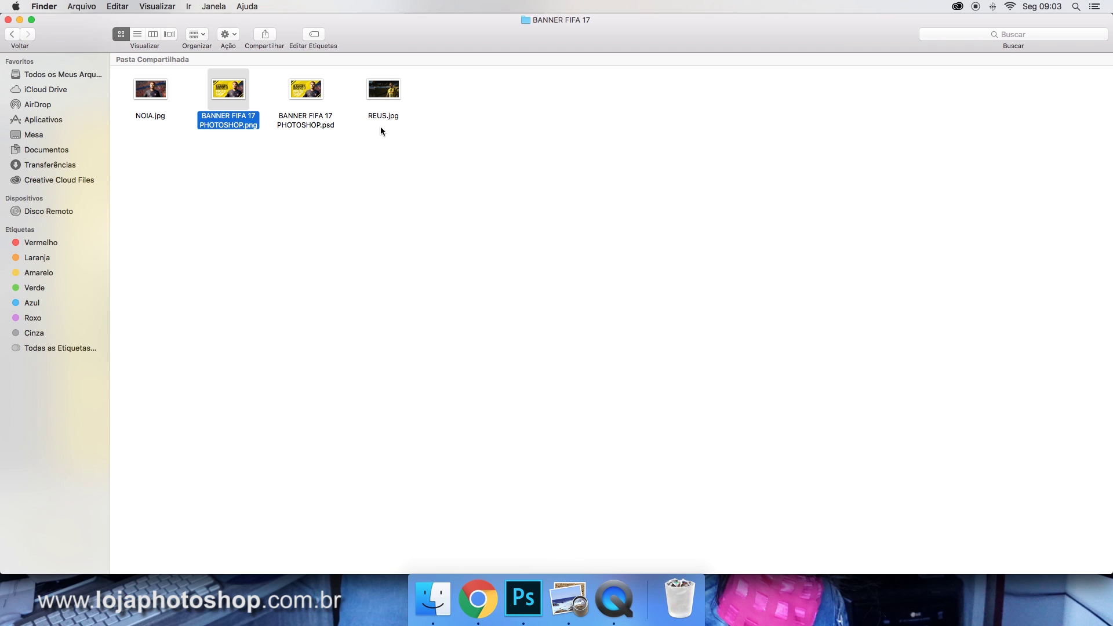
double_click(231, 92)
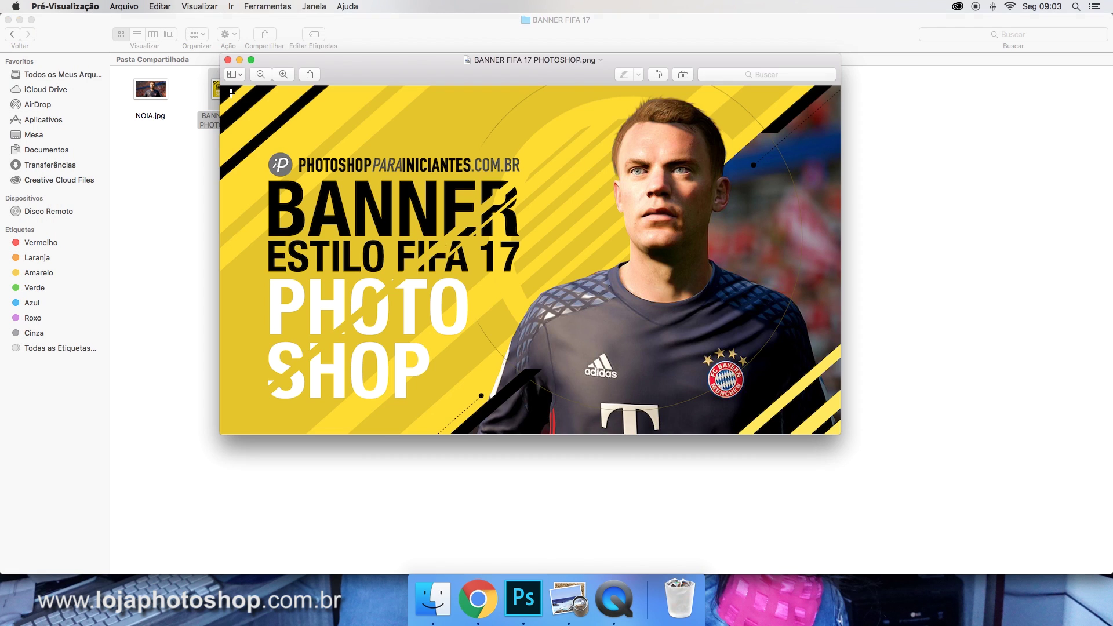
left_click(240, 59)
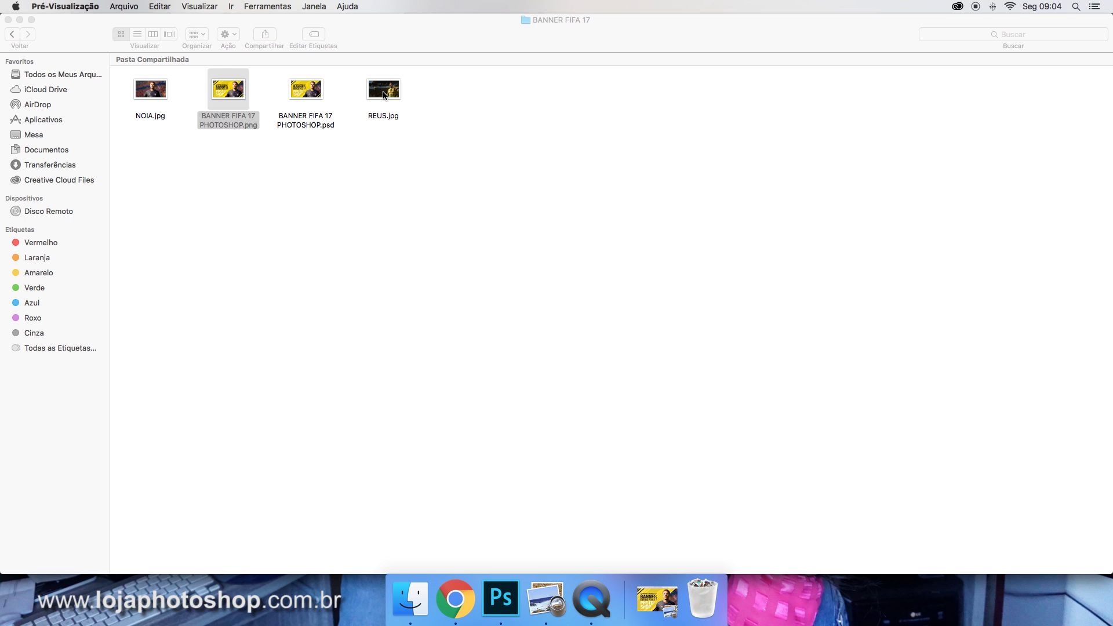
Place REUS.jpg in the banner document, scaled to about 26% with the player over the right side, and set its opacity to 65%.
left_click_drag(386, 96, 508, 407)
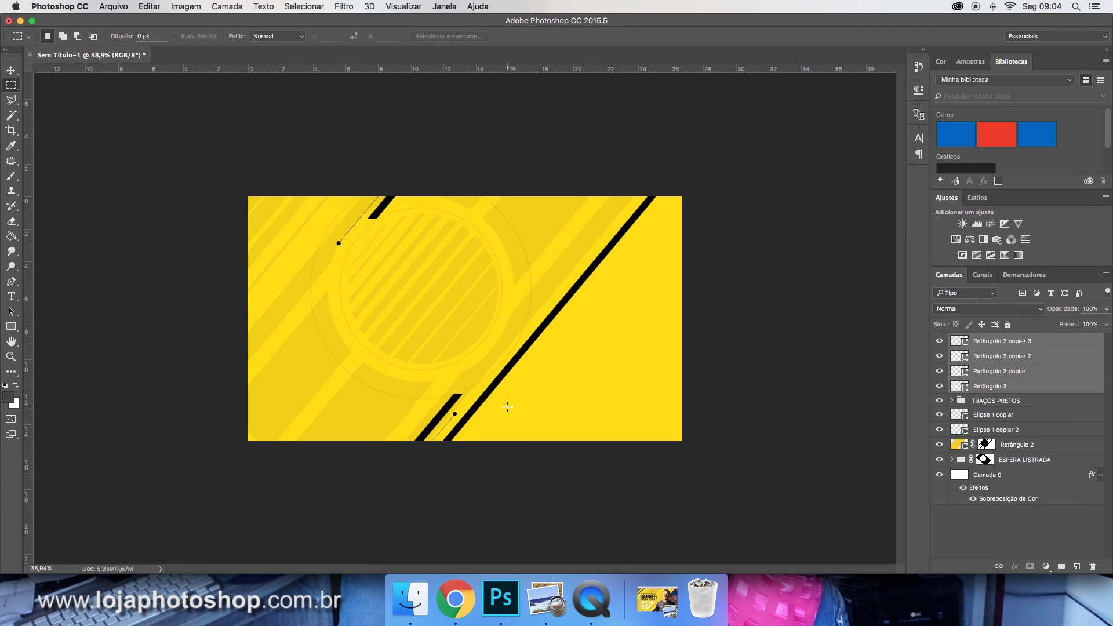
left_click_drag(565, 275, 565, 276)
left_click_drag(679, 198, 715, 163)
mouse_move(664, 220)
left_mouse_down()
mouse_move(637, 253)
mouse_move(644, 225)
left_mouse_up()
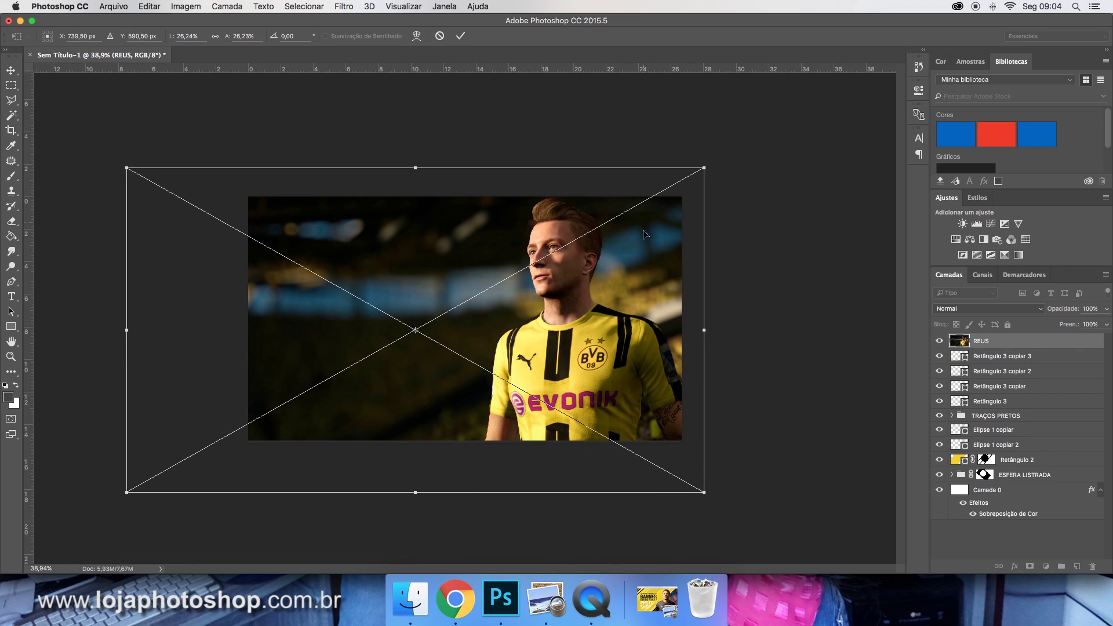
left_click(461, 36)
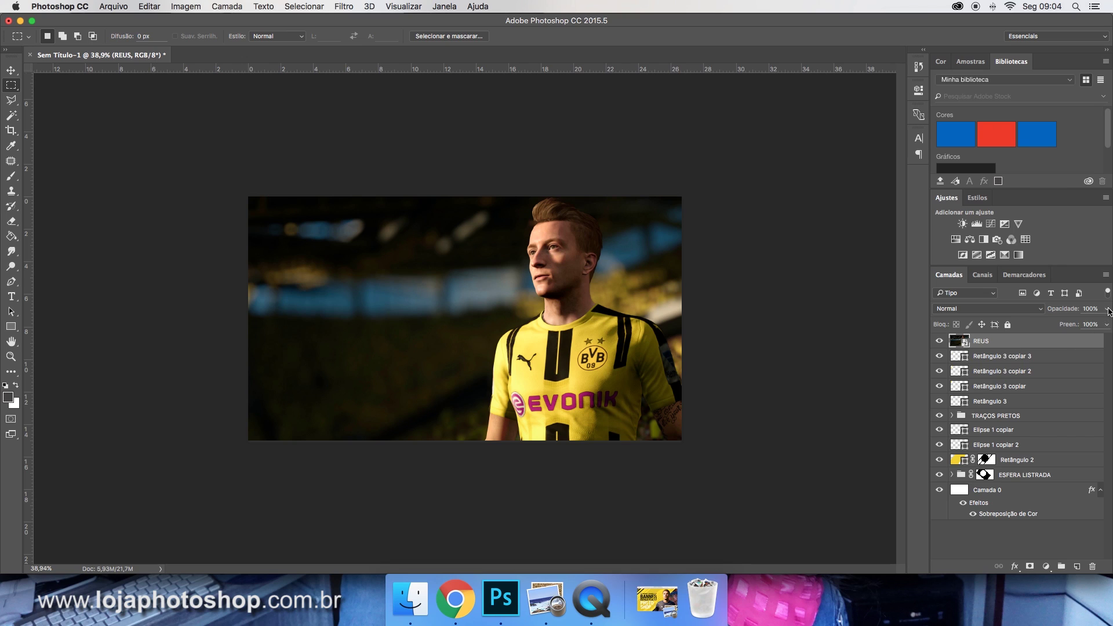
left_click_drag(1108, 311, 1086, 325)
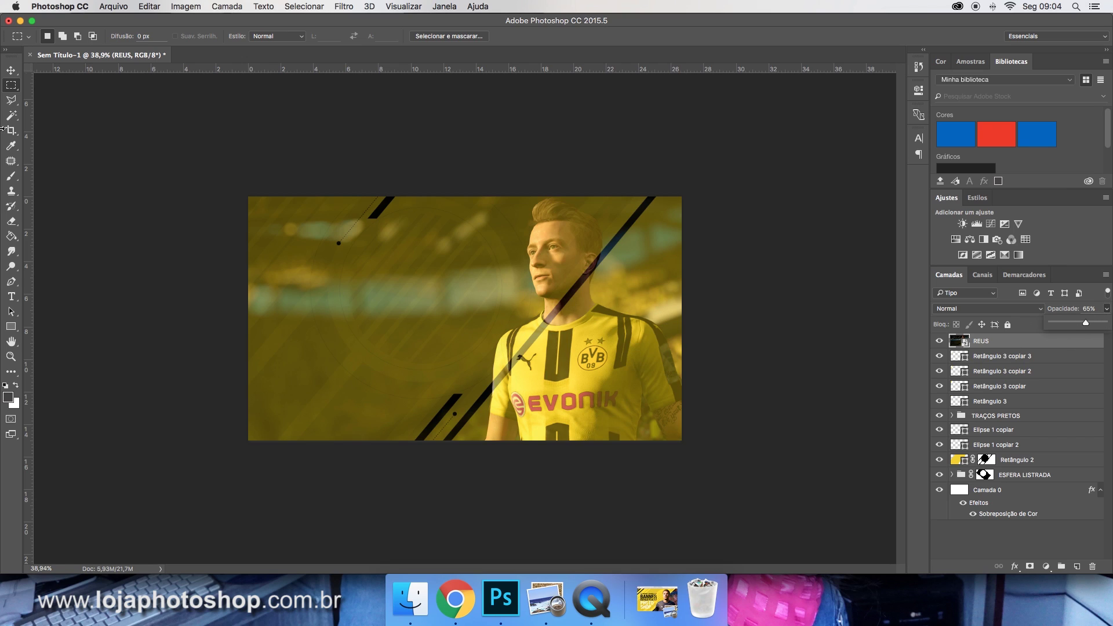
Shift the REUS photo slightly up and toward the banner's left side.
left_click(11, 70)
left_click_drag(658, 326, 642, 321)
key("super+0")
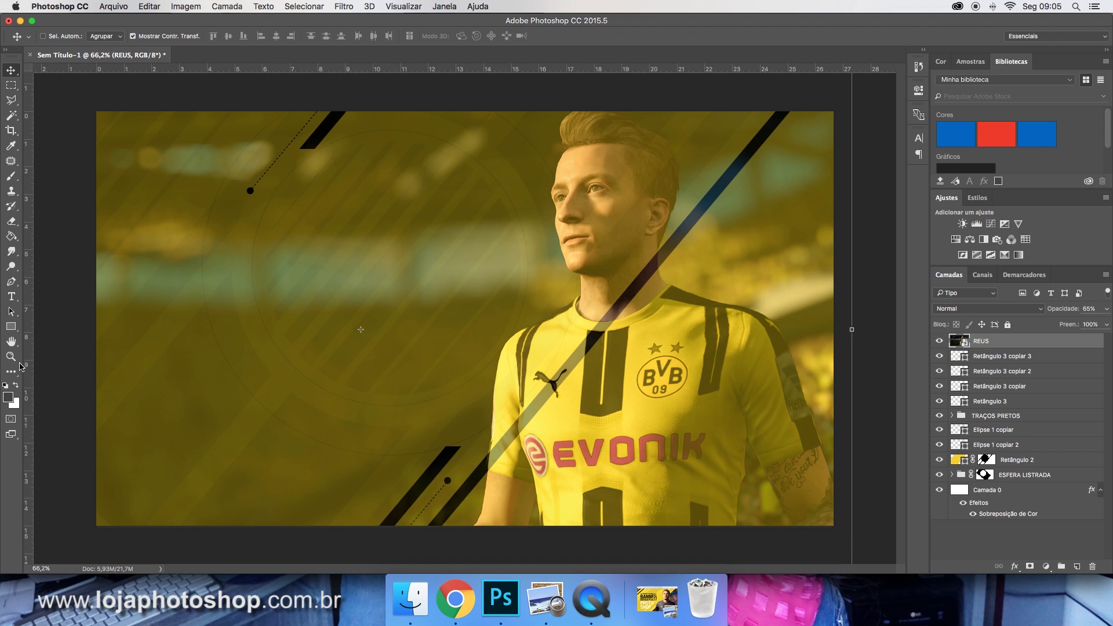
Draw a vertical red line with the Line tool, 5 px thick, over the player and past the banner's lower edge.
right_click(11, 328)
left_click(49, 371)
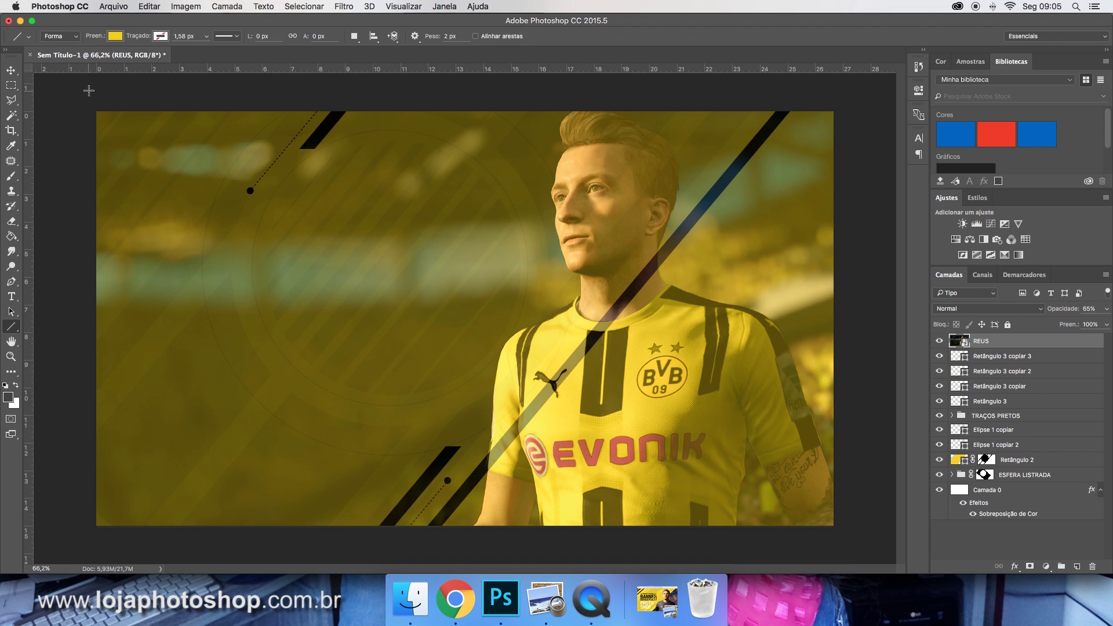
left_click(115, 36)
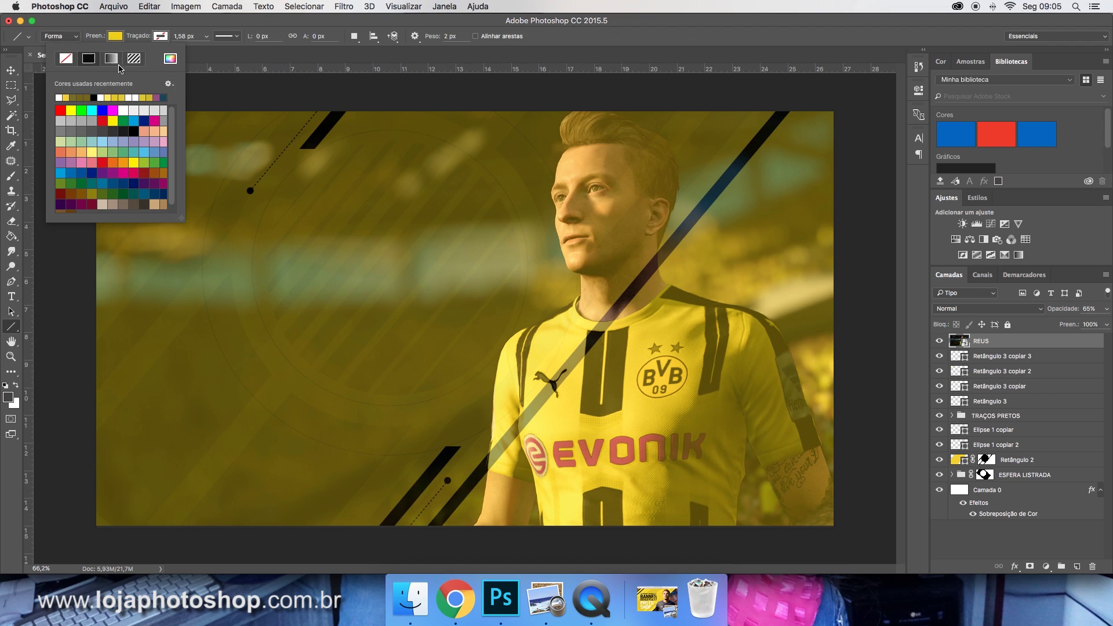
left_click(103, 121)
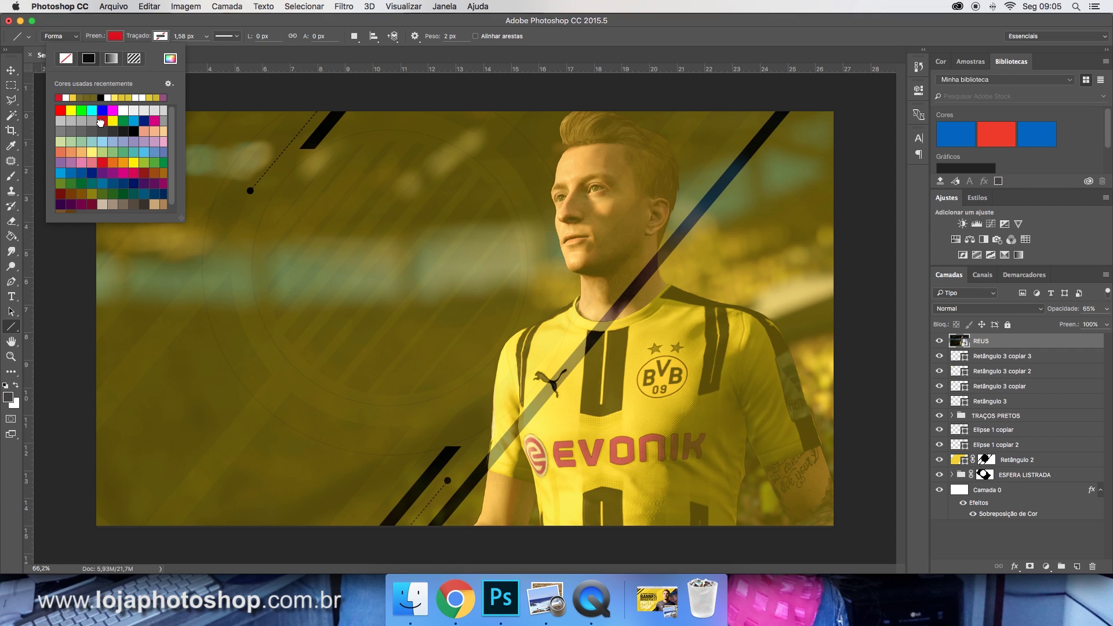
left_click(445, 36)
type("5")
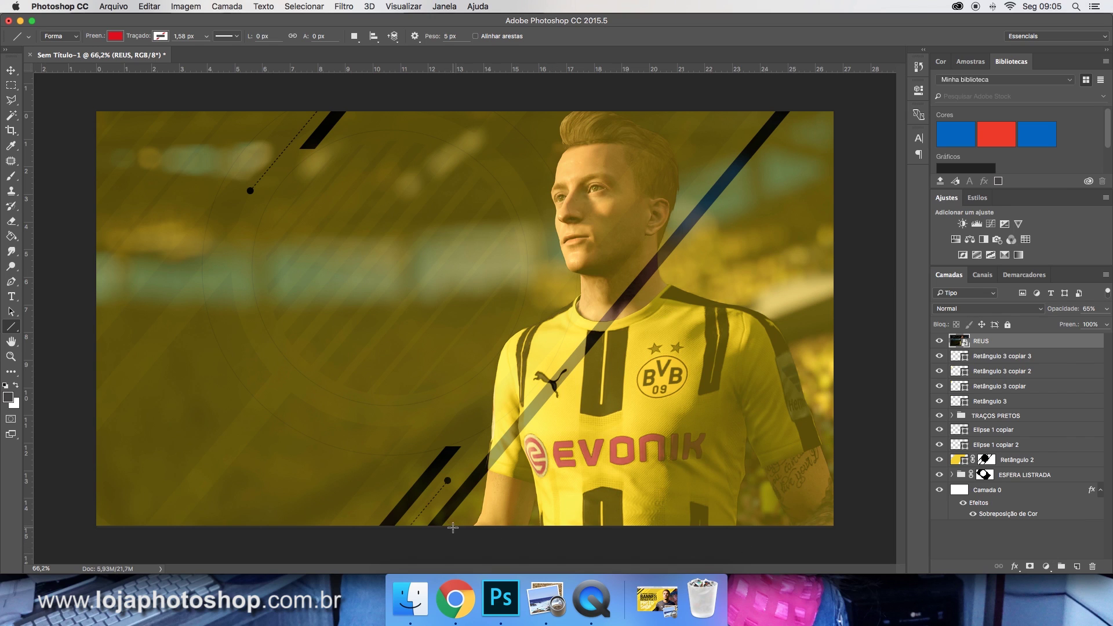
mouse_move(453, 528)
left_mouse_down()
mouse_move(658, 327)
mouse_move(813, 106)
left_mouse_up()
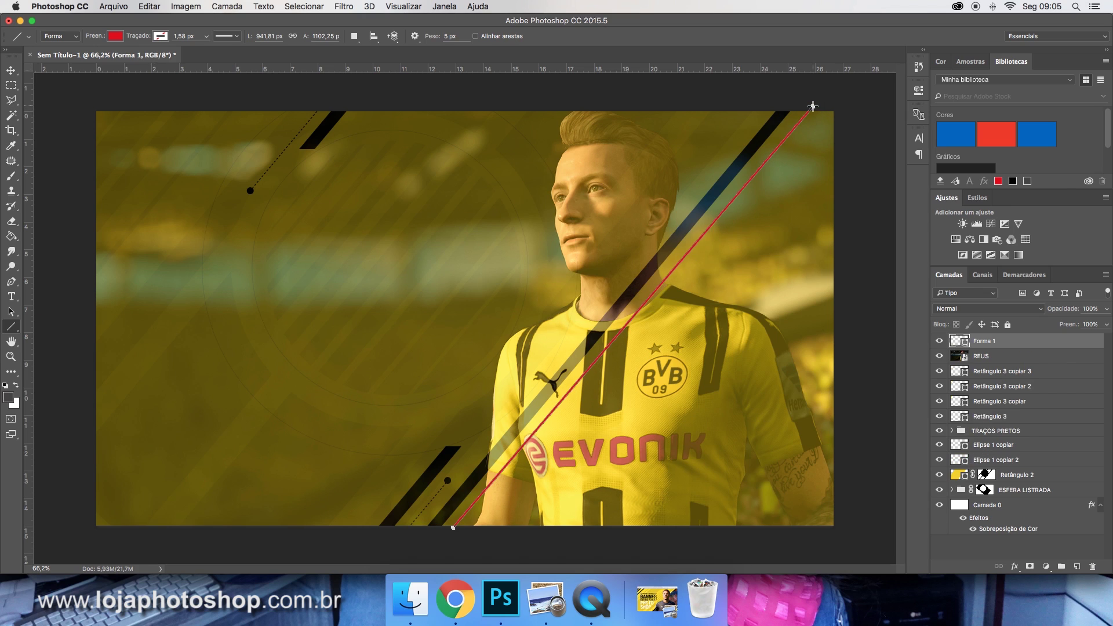
key("super+z")
left_click_drag(625, 138, 643, 565)
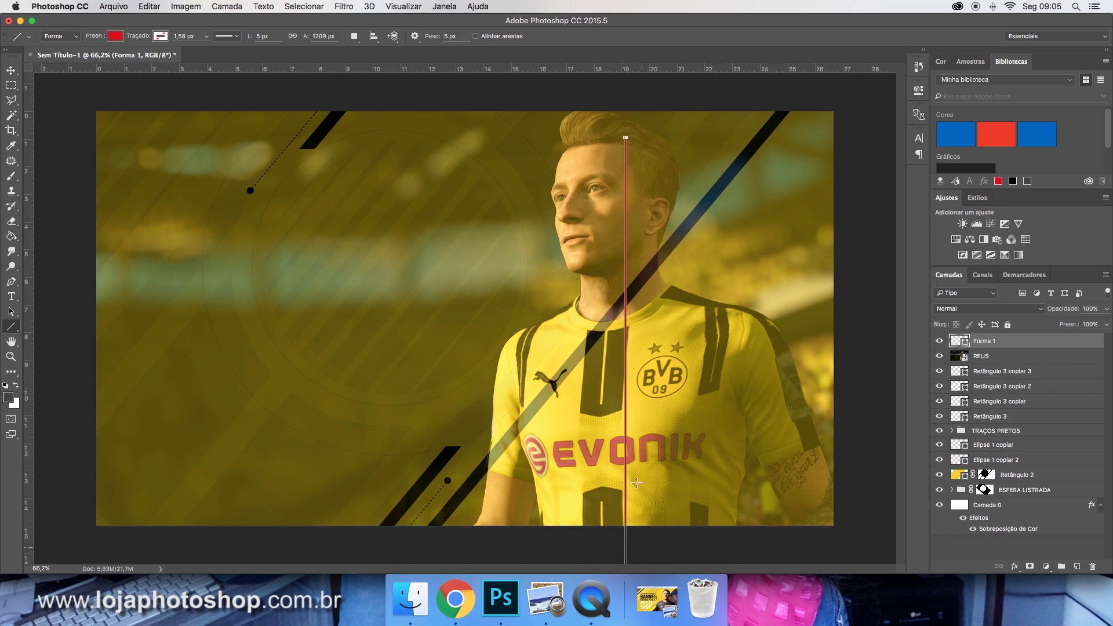
Rotate the red line by 40° and stretch it across the full banner height, alongside the long black diagonal stripe.
left_click(11, 70)
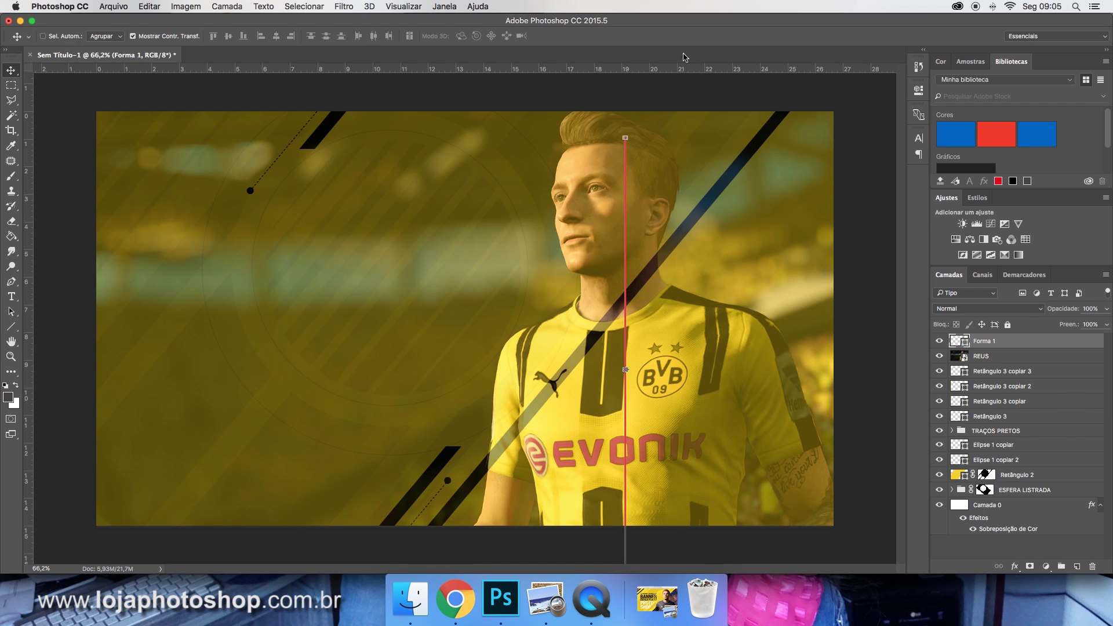
left_click_drag(631, 127, 636, 126)
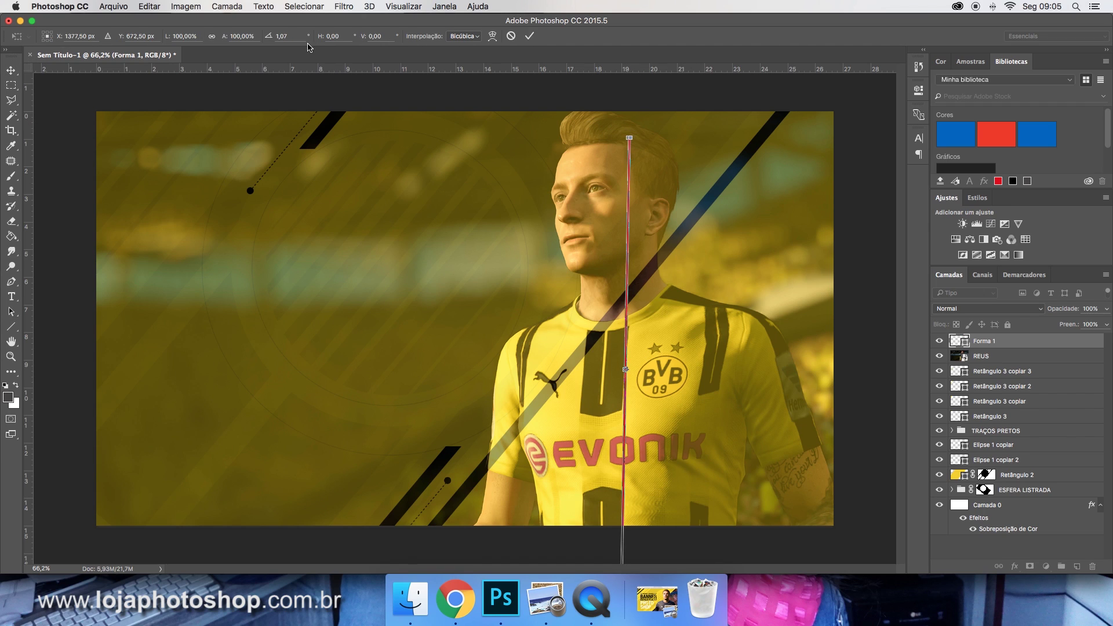
left_click(282, 36)
type("40")
key("Return")
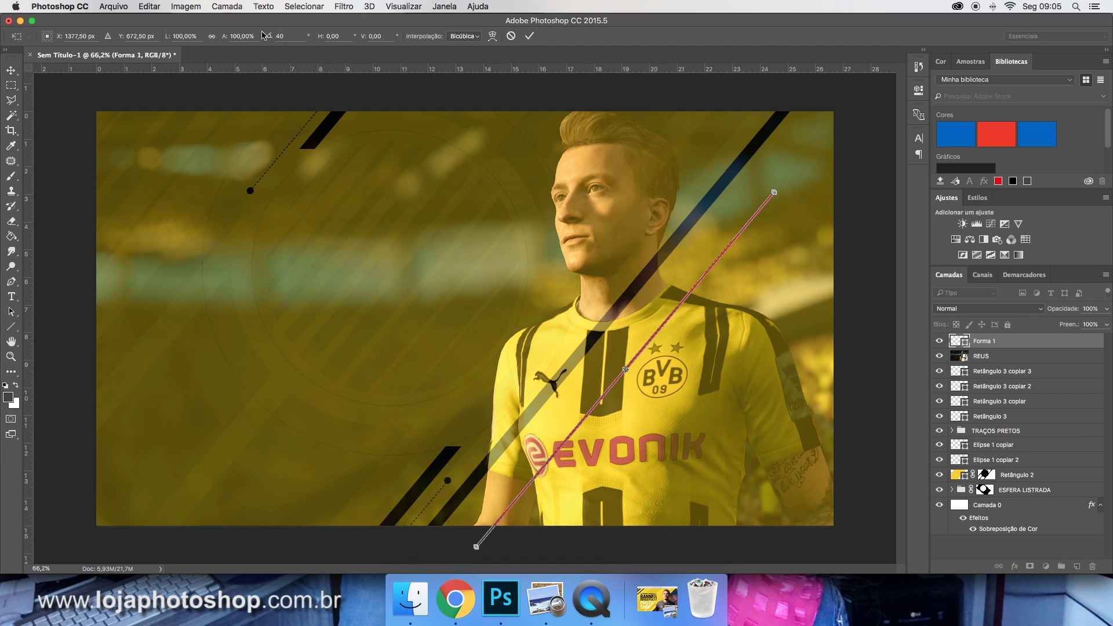
left_click(530, 36)
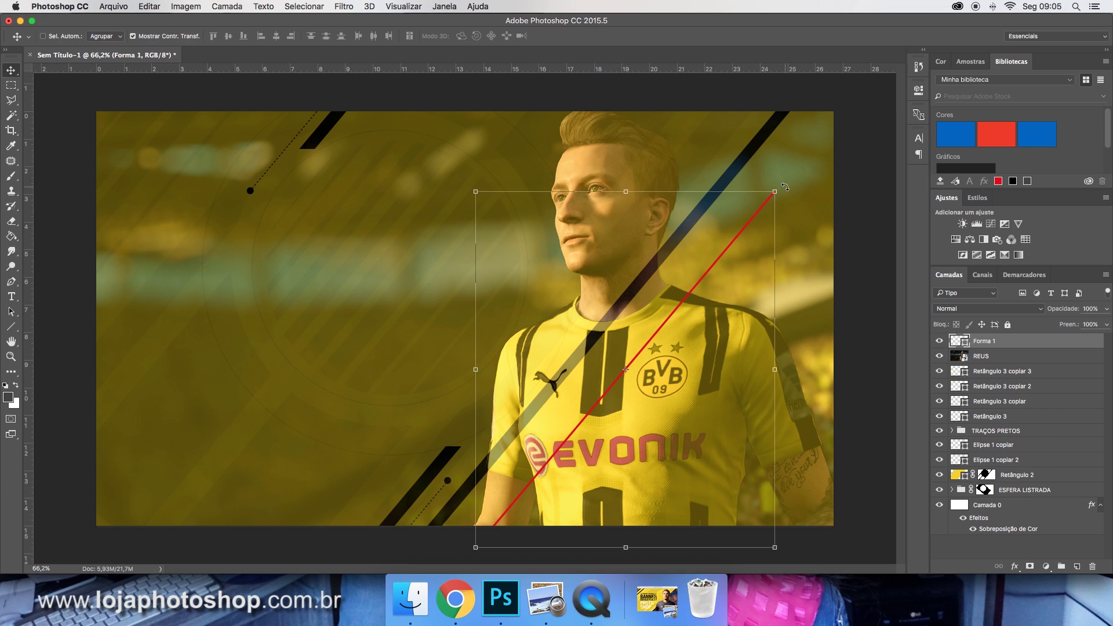
left_click_drag(777, 192, 778, 160)
left_click(529, 36)
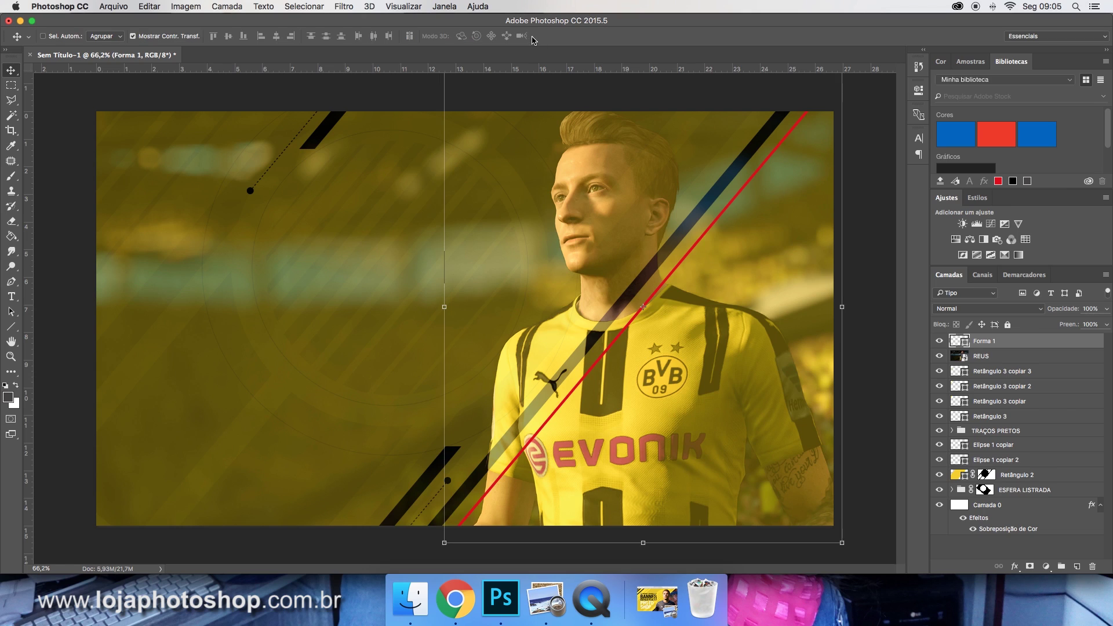
Add a layer mask to the REUS layer.
left_click(987, 355)
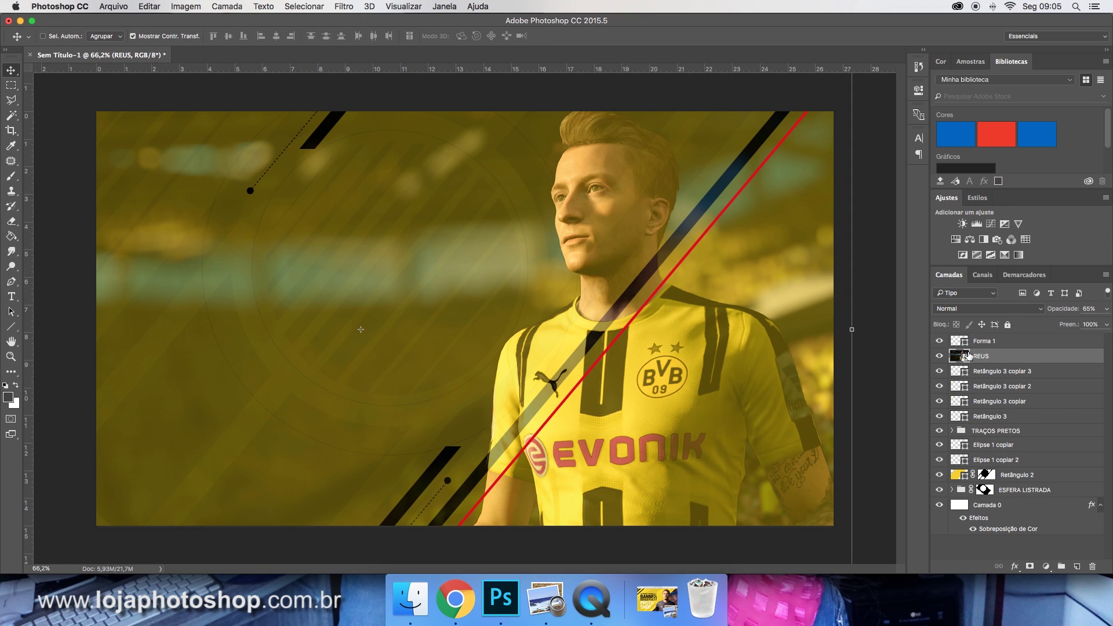
left_click(1030, 569)
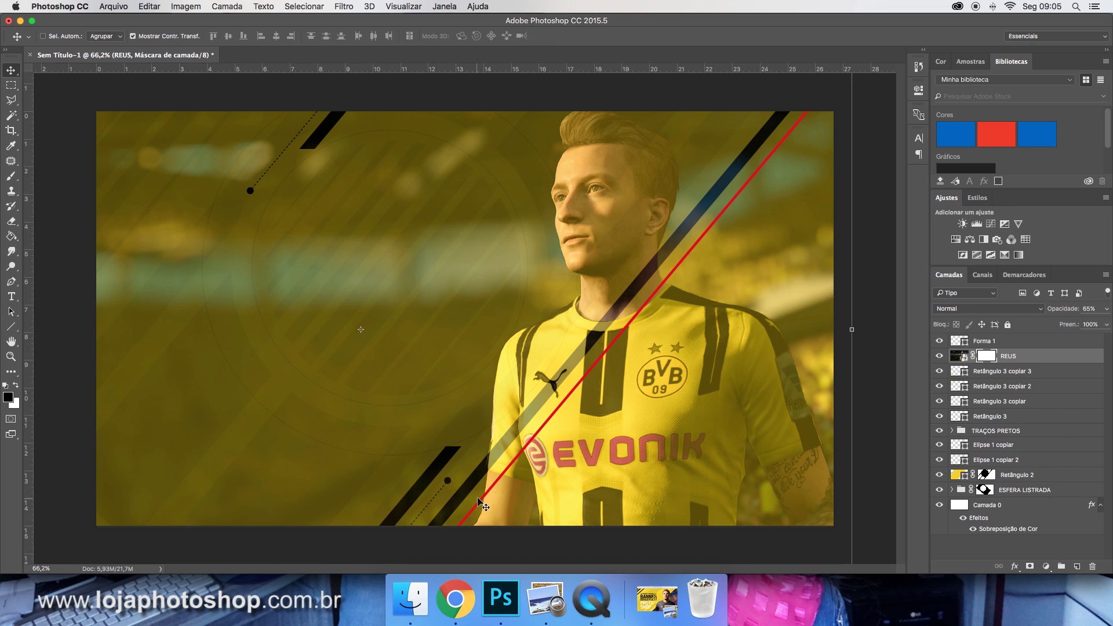
Examine the red line and the player's silhouette from the banner's lower edge up to the head.
scroll(468, 535, "up", 10)
scroll(476, 515, "down", 5)
scroll(480, 520, "down", 2)
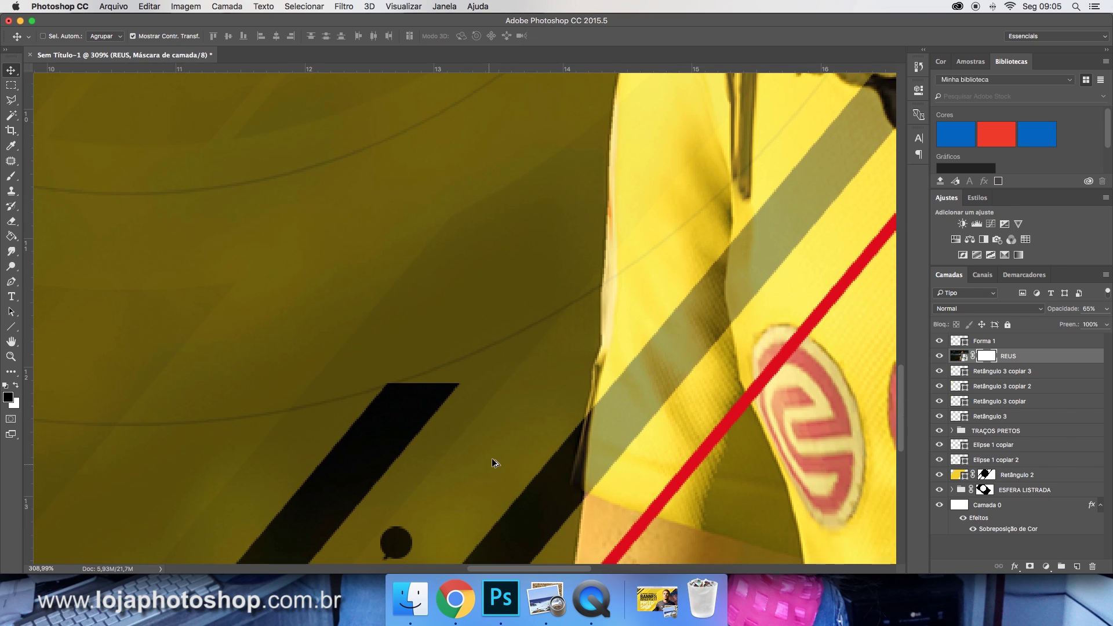
scroll(496, 452, "down", 5)
scroll(497, 448, "down", 3)
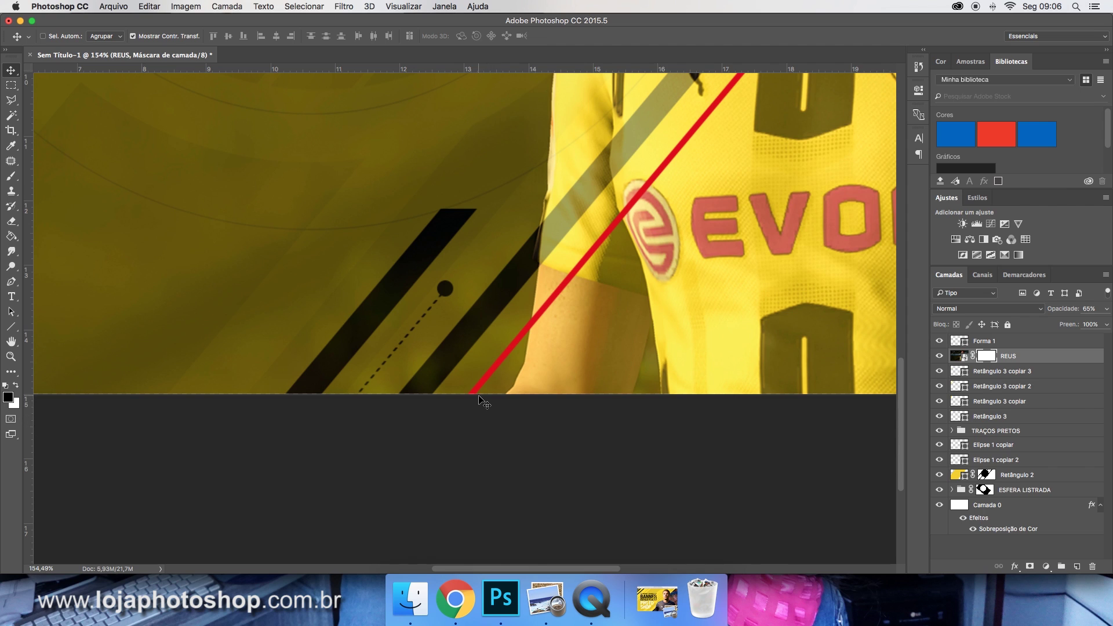
scroll(537, 317, "up", 10)
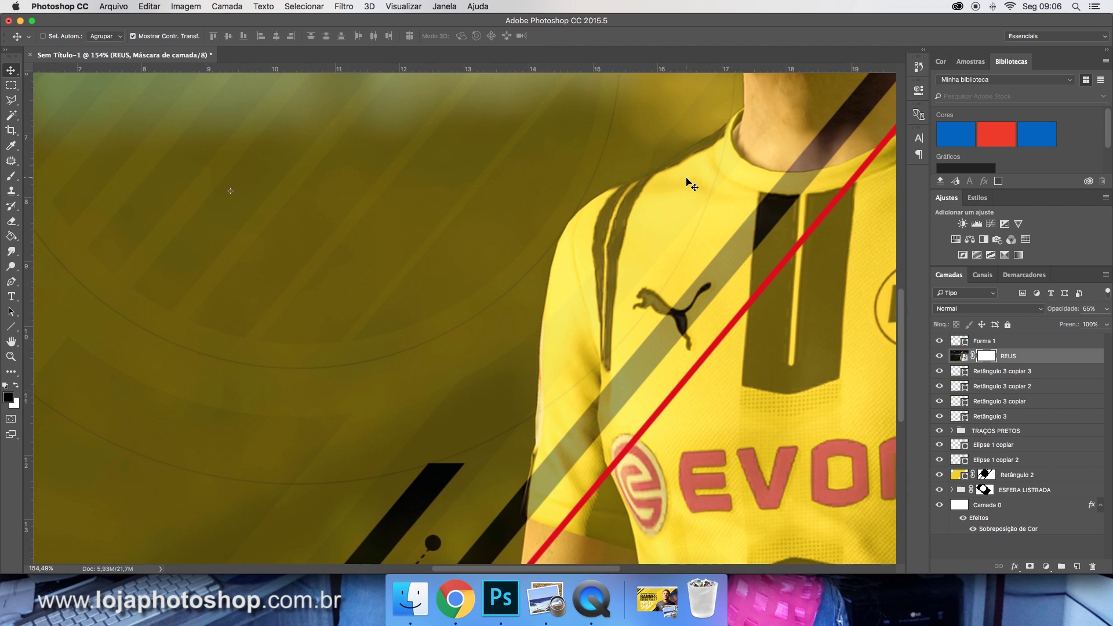
scroll(724, 254, "up", 15)
scroll(723, 254, "right", 8)
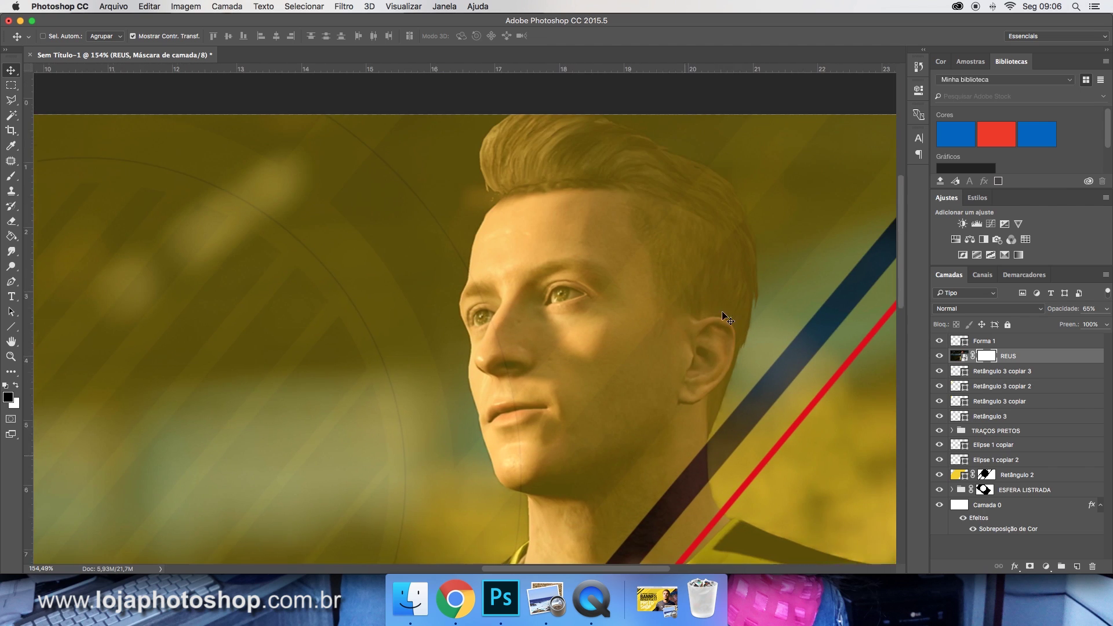
scroll(742, 206, "down", 5)
scroll(730, 215, "right", 4)
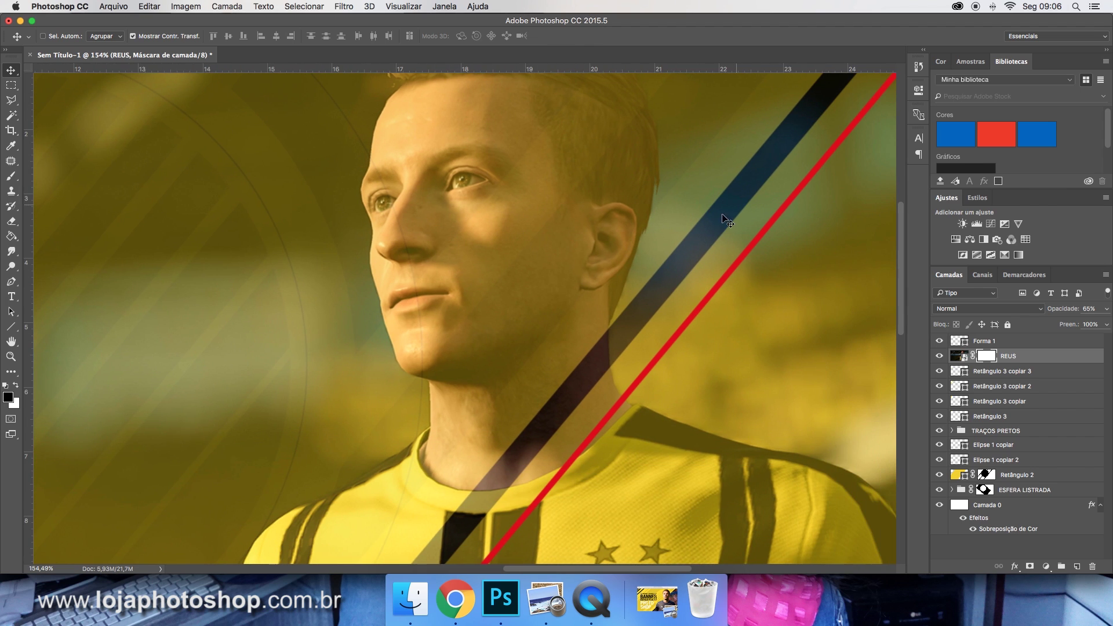
scroll(694, 348, "up", 6)
scroll(694, 348, "right", 1)
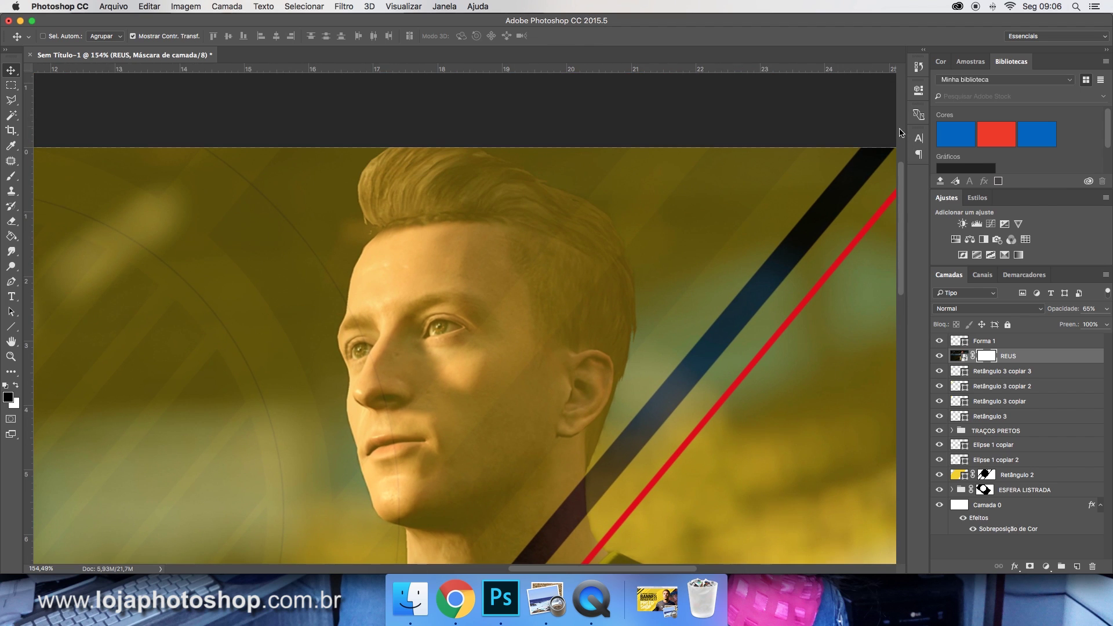
scroll(565, 236, "down", 20)
scroll(566, 236, "left", 9)
Start a Polygonal Lasso outline at the red line's lower end, following the line to the player's arm and up to the sleeve hem.
key("l")
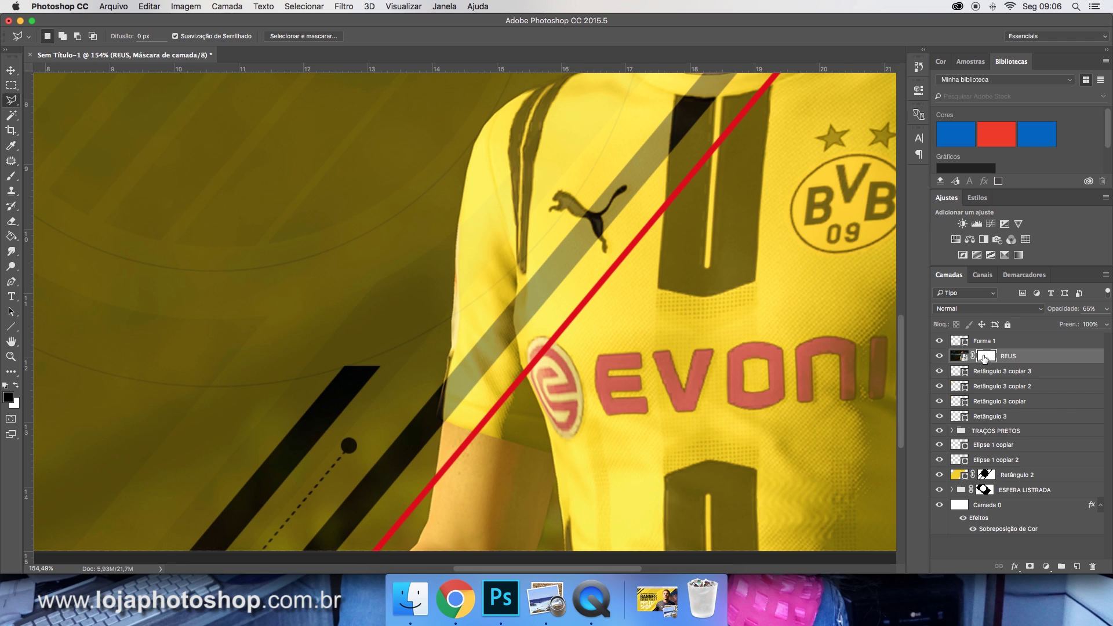
scroll(364, 544, "up", 10)
scroll(366, 547, "down", 3)
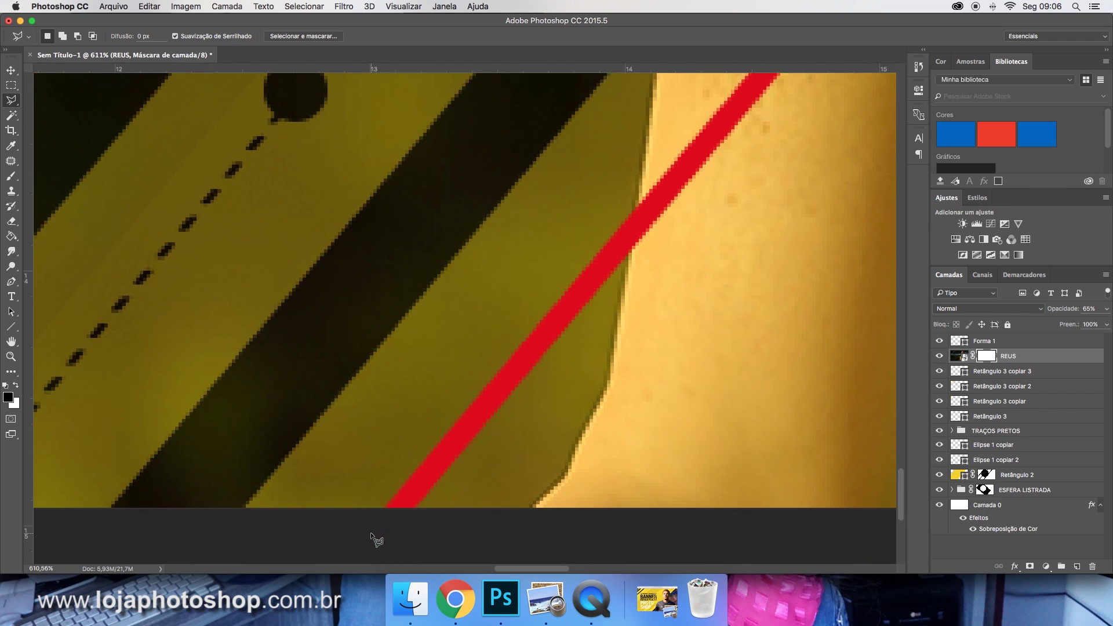
left_click(382, 496)
left_click(638, 194)
left_click_drag(638, 194, 488, 492)
left_click(491, 483)
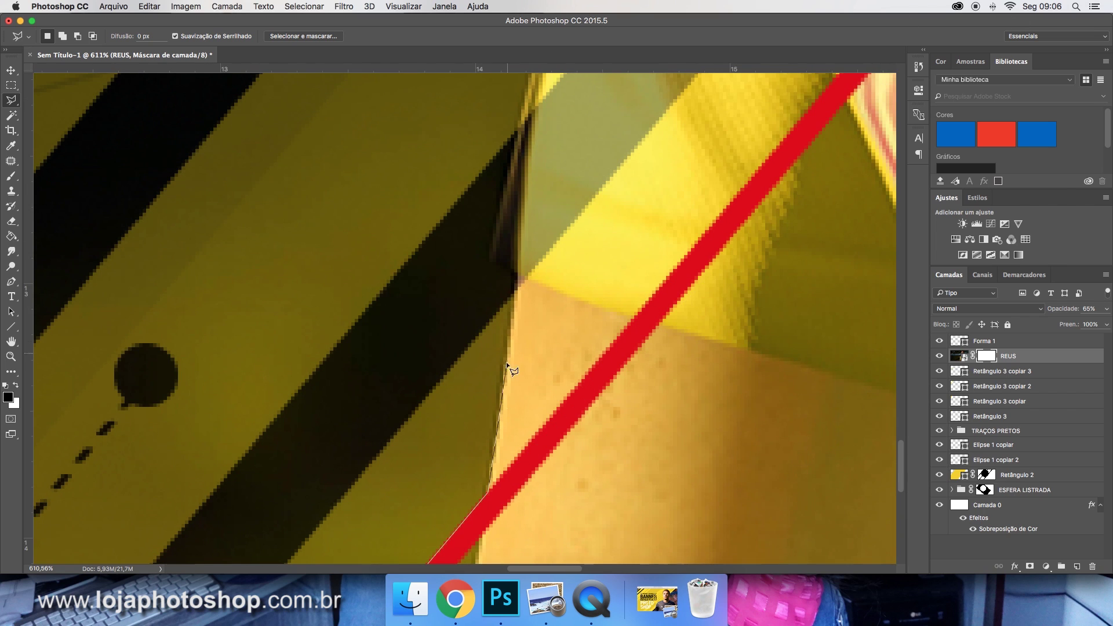
left_click(511, 347)
left_click(517, 273)
left_click(494, 260)
left_click(492, 251)
Continue the lasso outline up the outer edge of the sleeve and around the curve of the shoulder.
scroll(515, 157, "up", 15)
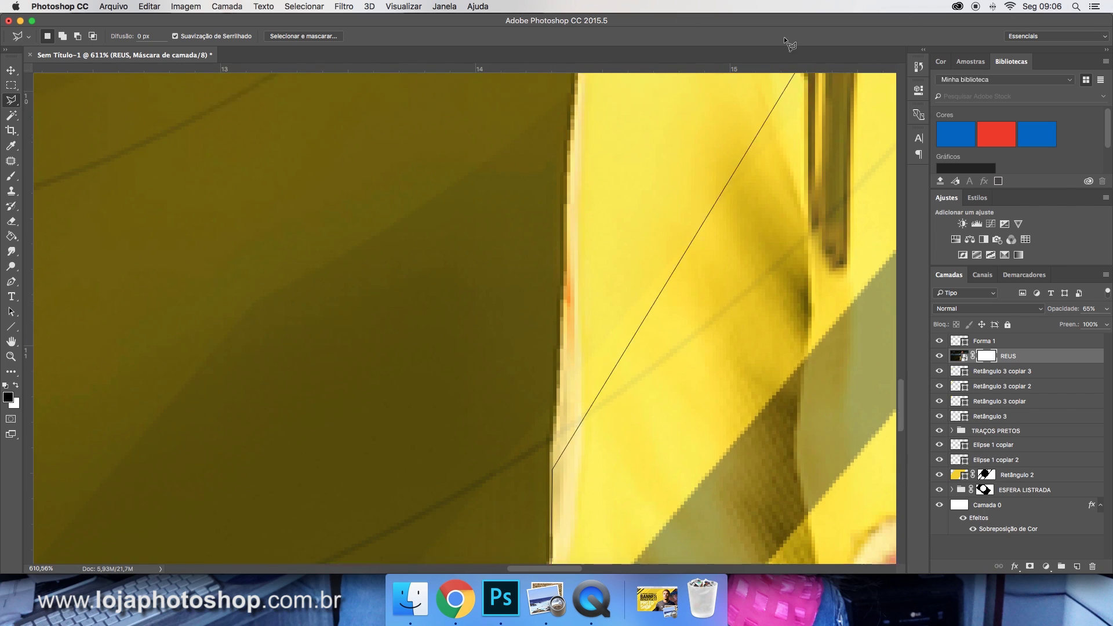
left_click(594, 323)
left_click(612, 233)
left_click(642, 106)
left_click_drag(642, 107, 554, 423)
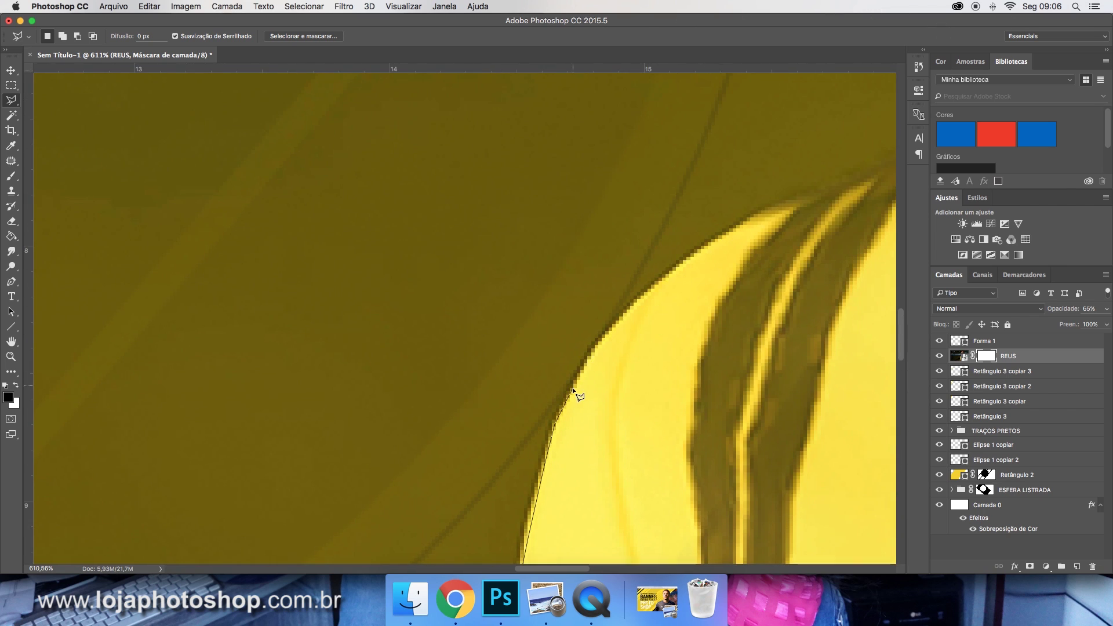
left_click(603, 337)
left_click(644, 296)
left_click(698, 252)
left_click(724, 234)
Trace the lasso outline along the top of the shoulder and the shirt collar to the base of the neck.
left_click_drag(812, 174, 453, 352)
left_click(382, 381)
left_click(493, 346)
left_click(614, 273)
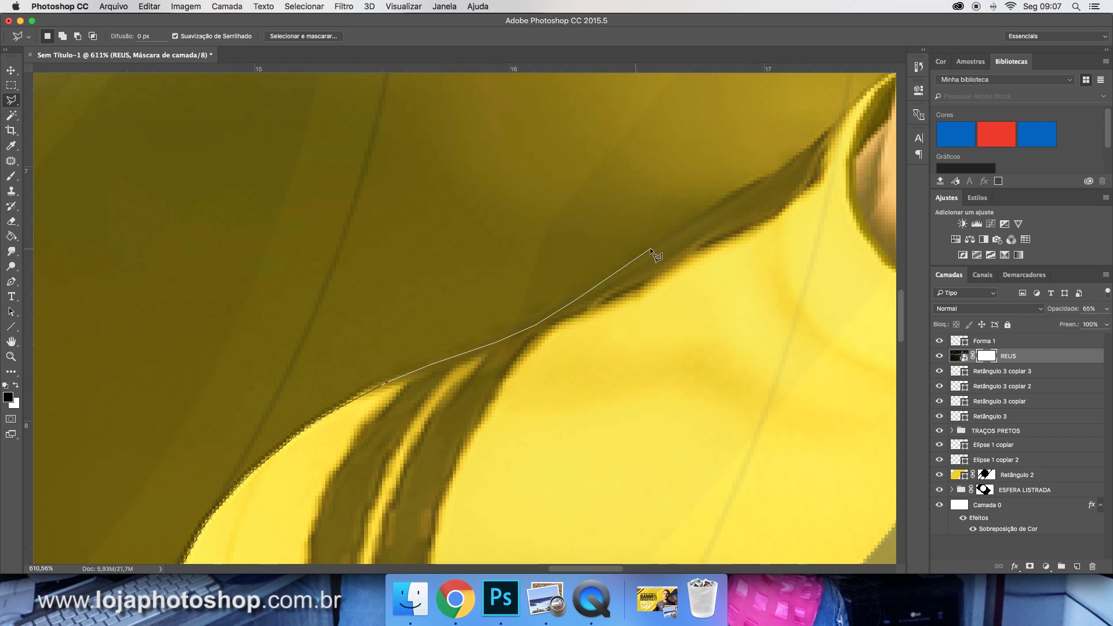
left_click(717, 206)
left_click(773, 174)
left_click(833, 126)
left_click_drag(836, 89, 453, 425)
left_click(509, 404)
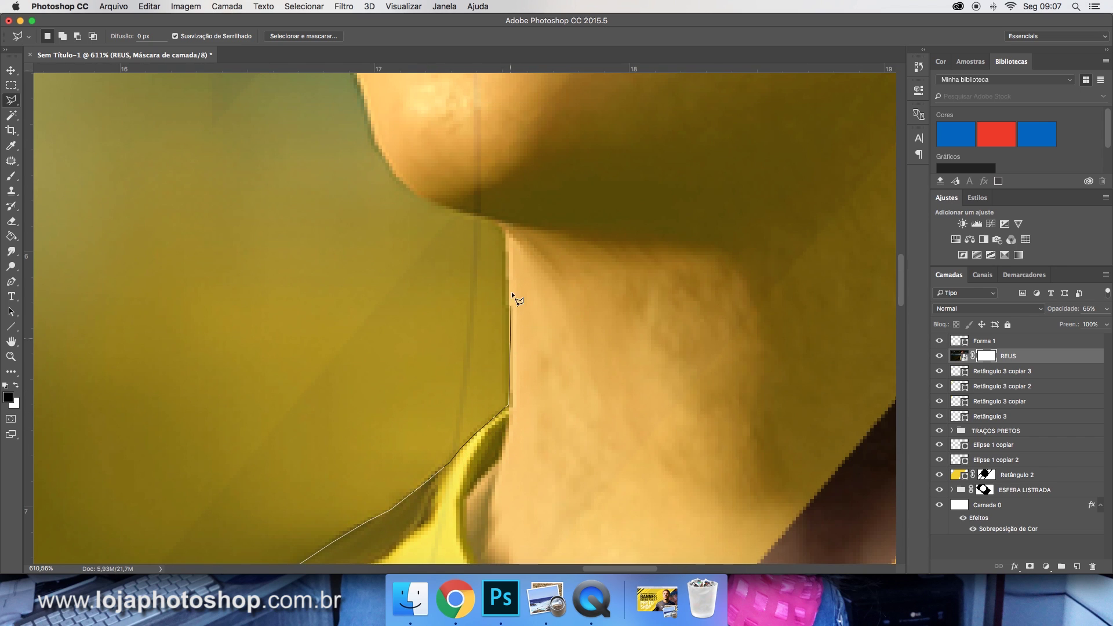
Extend the lasso outline up the neck, under the jaw and around the chin to mouth level.
left_click(493, 222)
left_click(471, 214)
scroll(472, 214, "up", 5)
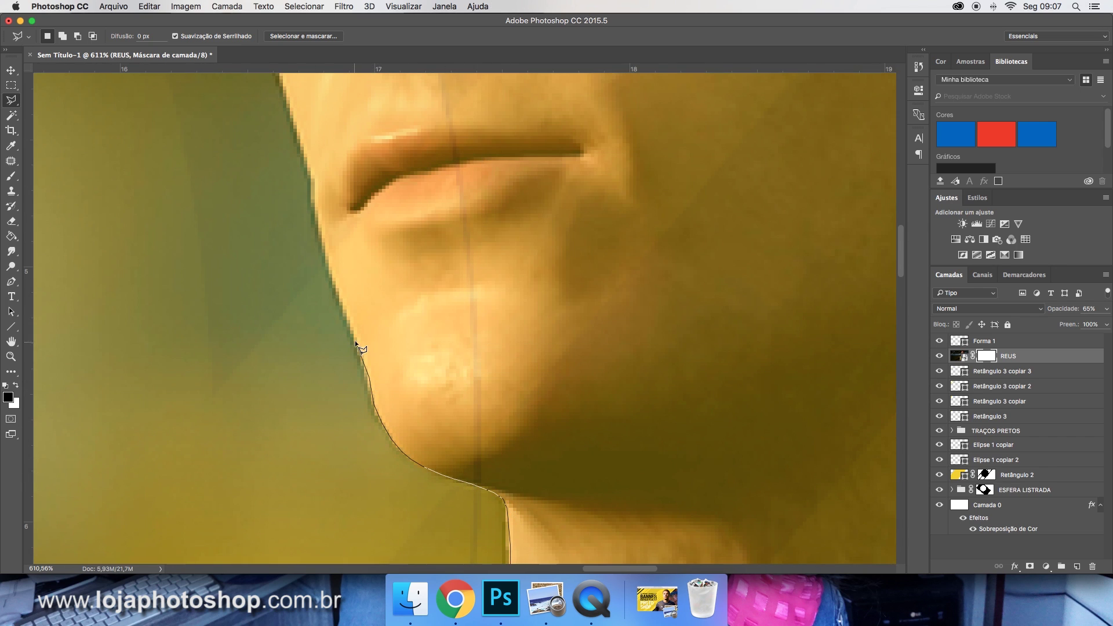
left_click(316, 212)
left_click(307, 155)
Trace the lasso outline up the face profile, from the upper lip past the cheek and eye socket to the brow.
scroll(284, 81, "up", 7)
left_click(278, 442)
left_click(270, 388)
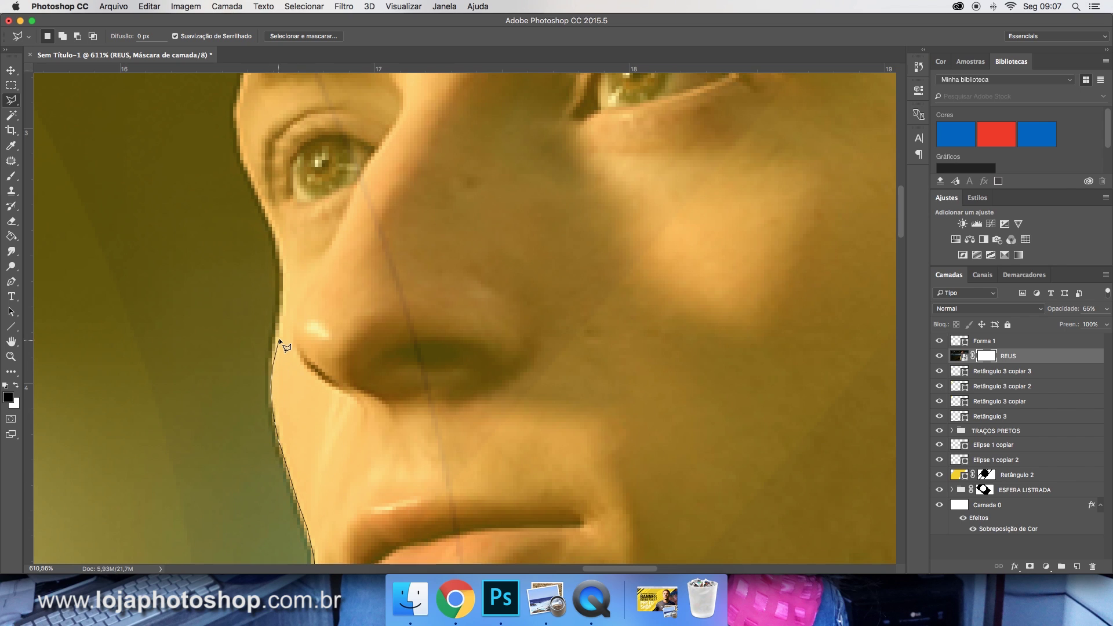
left_click(279, 337)
left_click(283, 295)
left_click(261, 206)
scroll(237, 371, "up", 5)
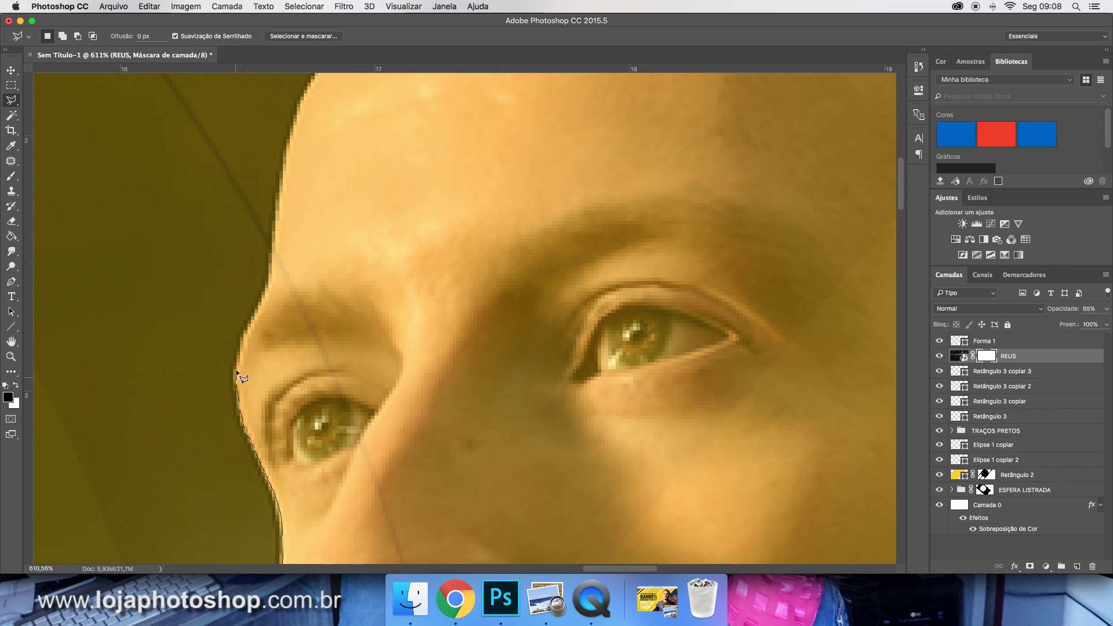
left_click(265, 295)
Carry the lasso outline over the forehead and around the front of the hair to the banner's upper edge.
scroll(286, 199, "up", 5)
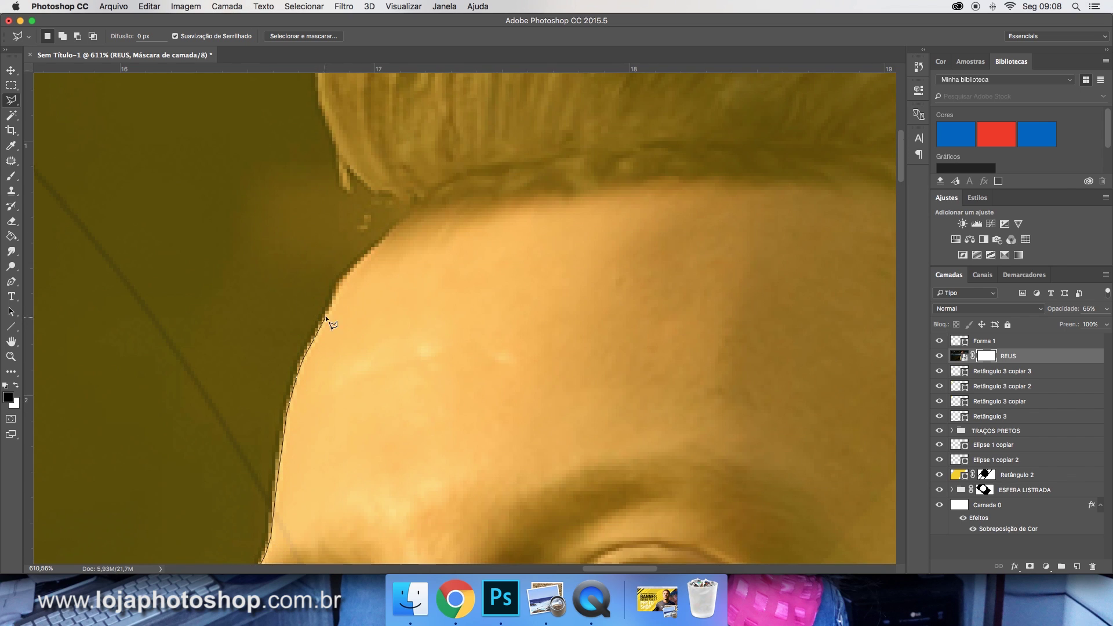
left_click(412, 207)
scroll(411, 228, "up", 5)
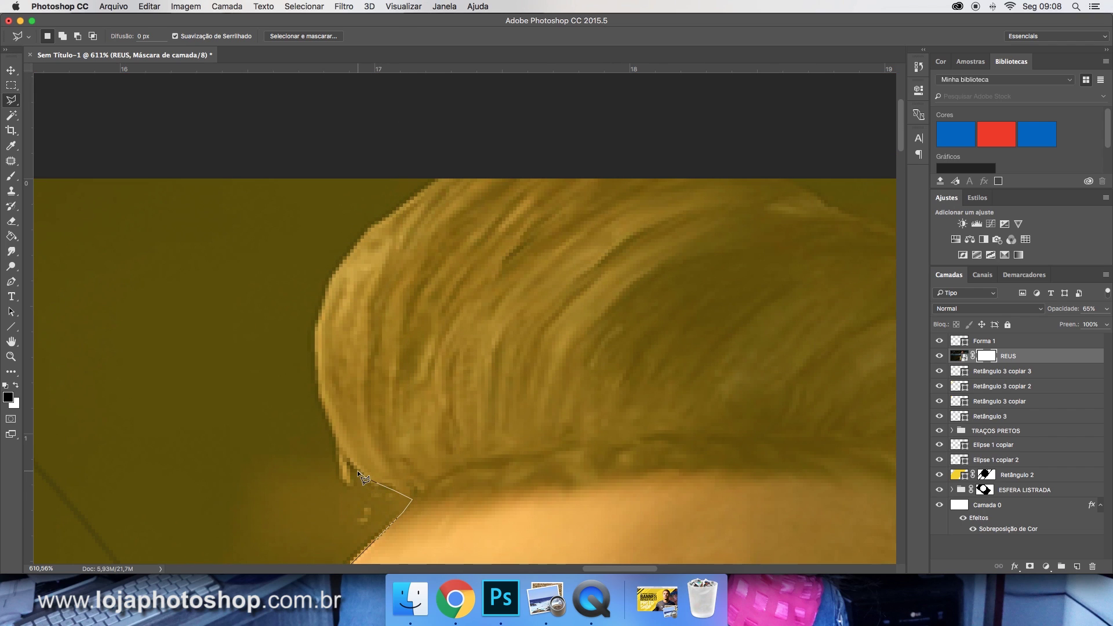
left_click(343, 458)
left_click(415, 199)
left_click(442, 174)
Continue the lasso outline along the top of the player's hair toward the back of the head.
scroll(449, 173, "right", 10)
left_click(419, 169)
left_click(477, 188)
left_click(501, 208)
left_click(536, 223)
left_click(594, 244)
Extend the lasso outline over the crown, down the back of the player's head and past the ear.
scroll(782, 349, "right", 12)
scroll(783, 349, "down", 6)
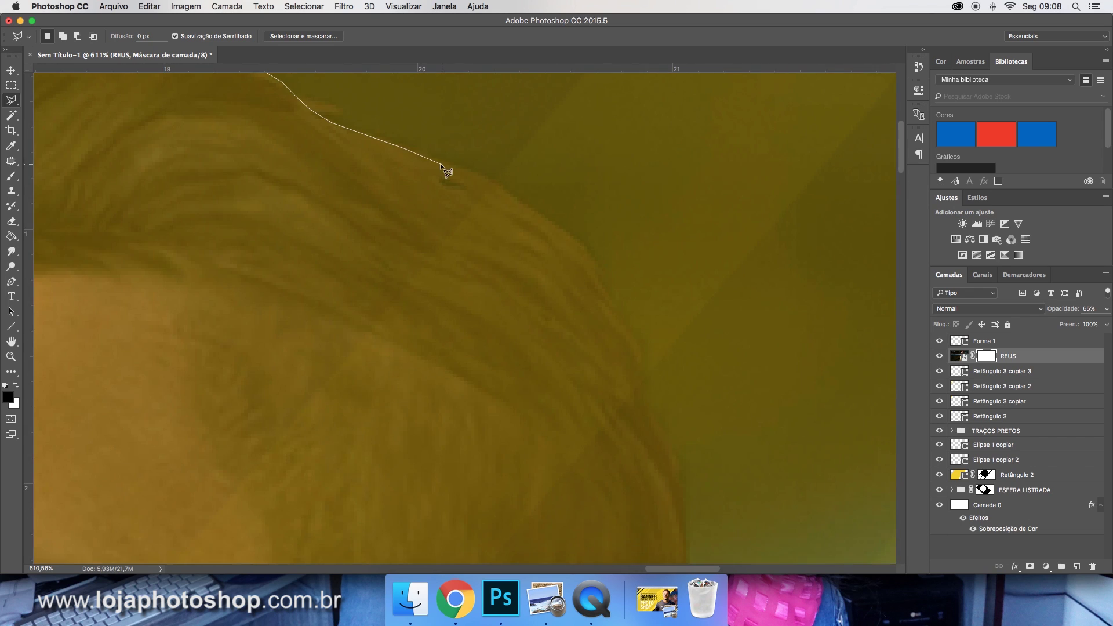
scroll(666, 138, "down", 8)
left_click(682, 365)
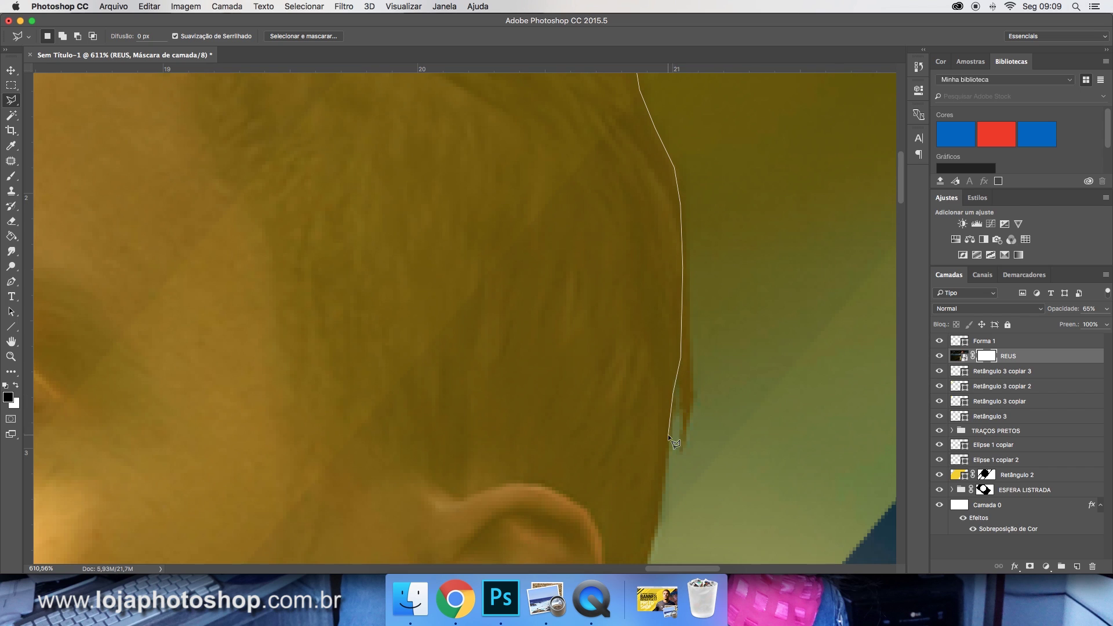
scroll(668, 433, "down", 8)
scroll(520, 364, "down", 8)
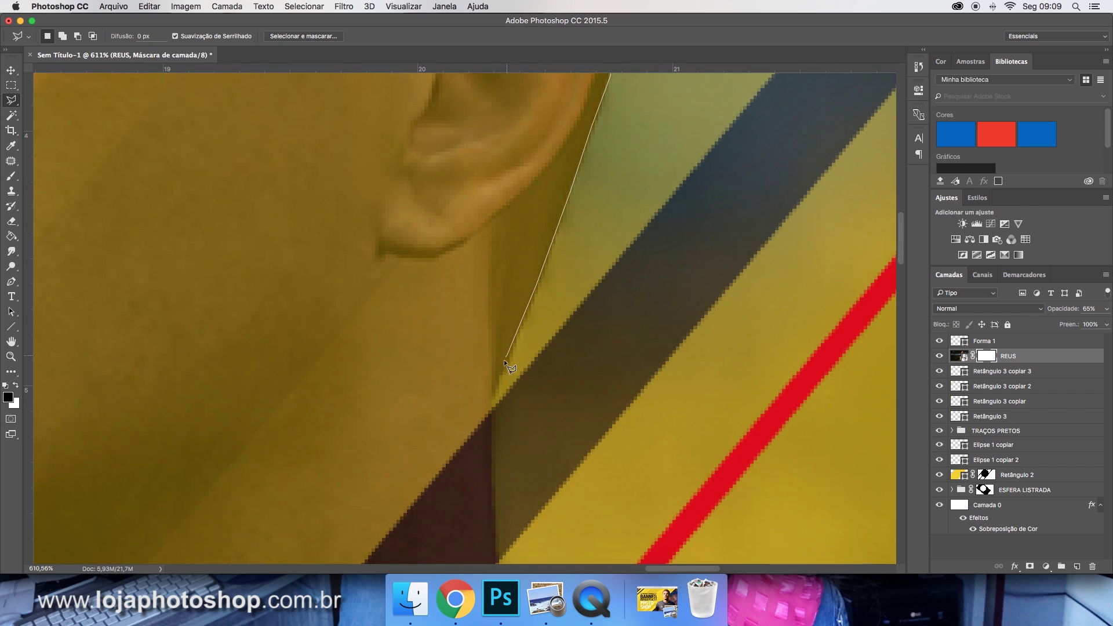
Carry the lasso outline down the back of the player's neck to the red diagonal line.
left_click(491, 393)
scroll(491, 464, "down", 5)
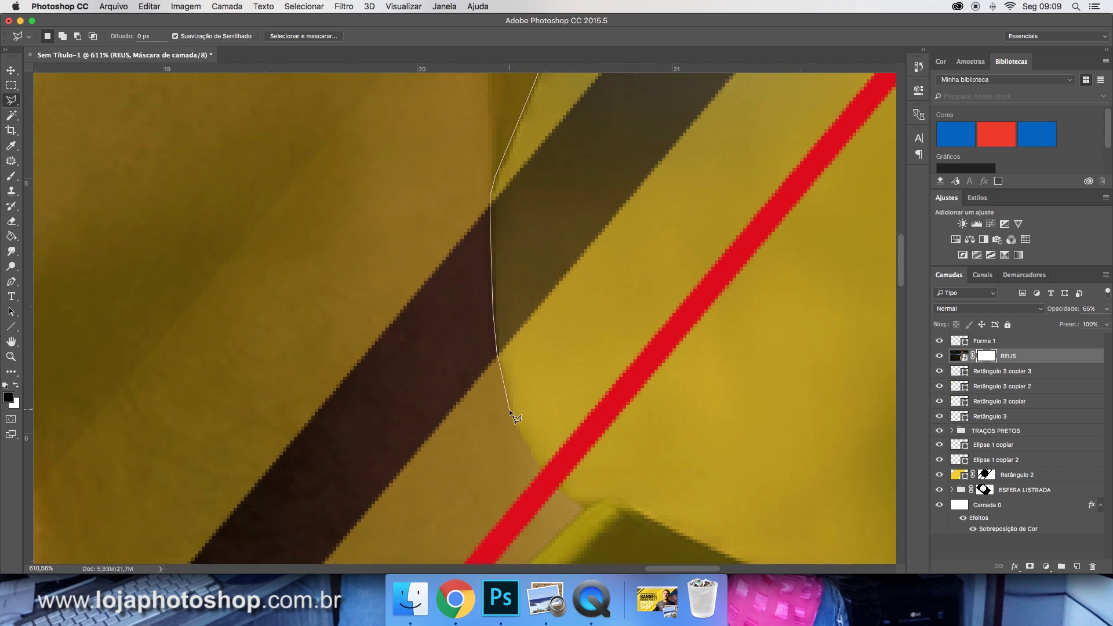
left_click(540, 469)
scroll(540, 468, "down", 5)
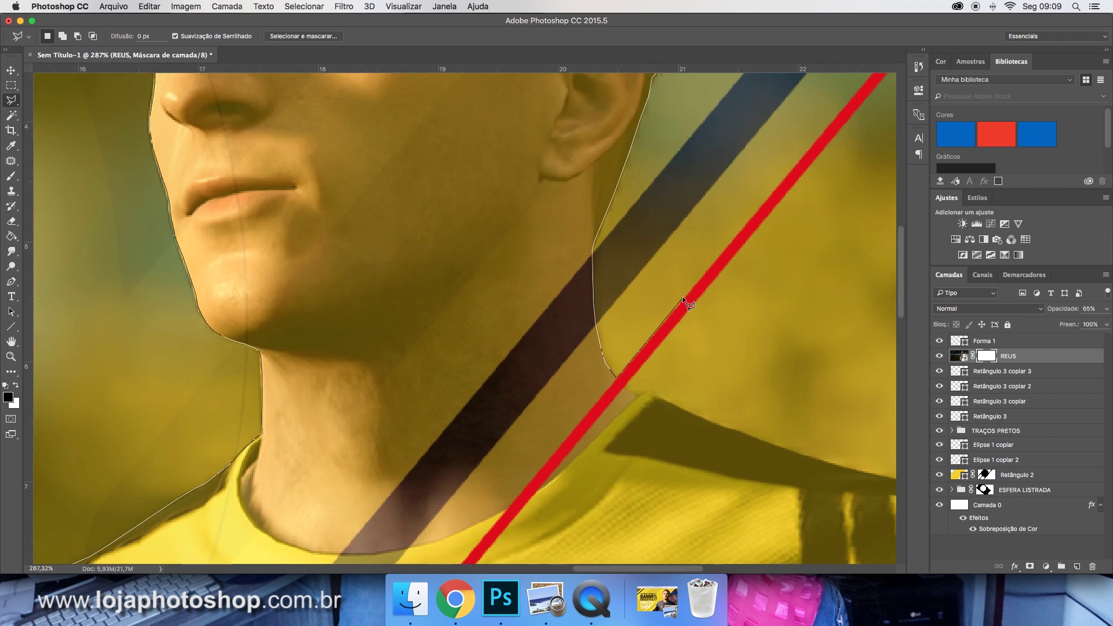
Run the lasso outline along the red diagonal line up to the banner's upper edge.
scroll(764, 254, "up", 5)
scroll(764, 253, "right", 3)
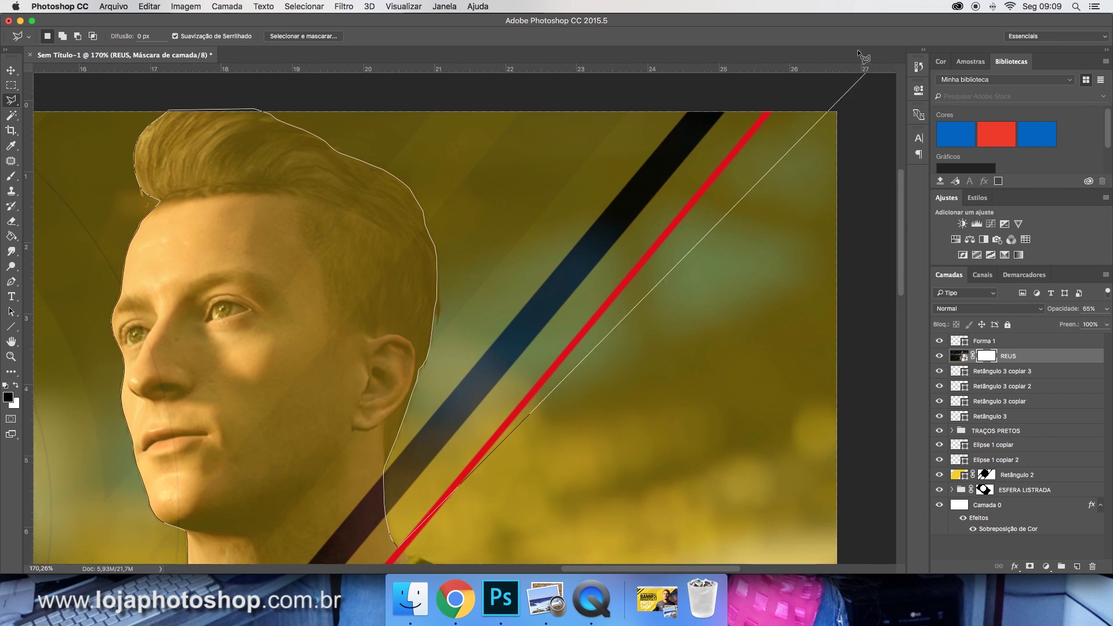
left_click(771, 138)
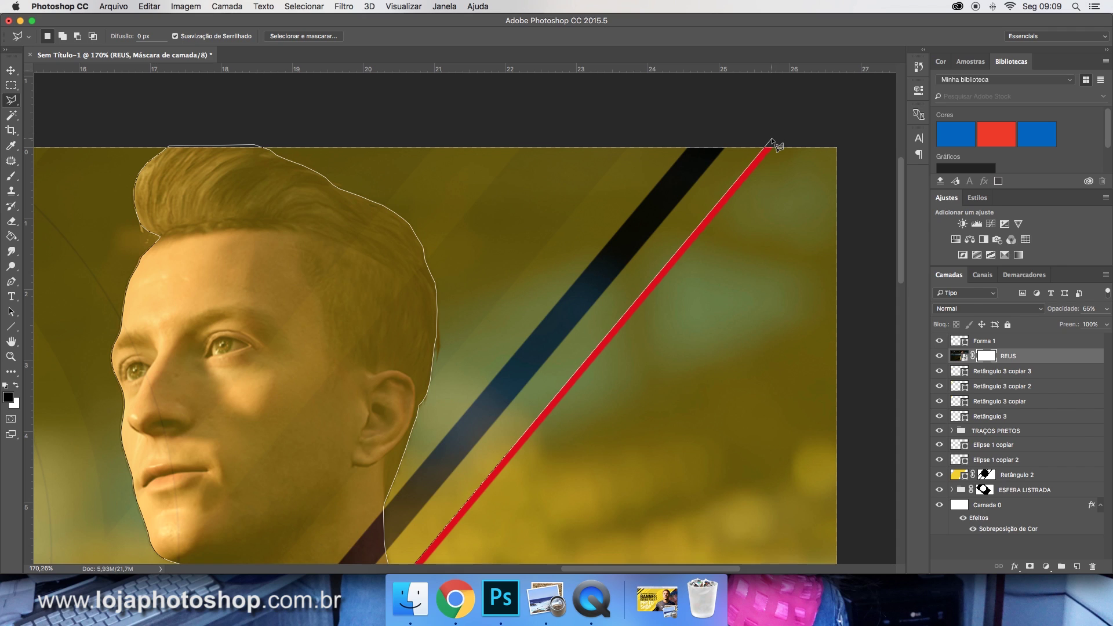
Close the lasso selection by routing it outside the canvas, enclosing the banner area on the player's front side.
key("super+minus")
key("super+minus")
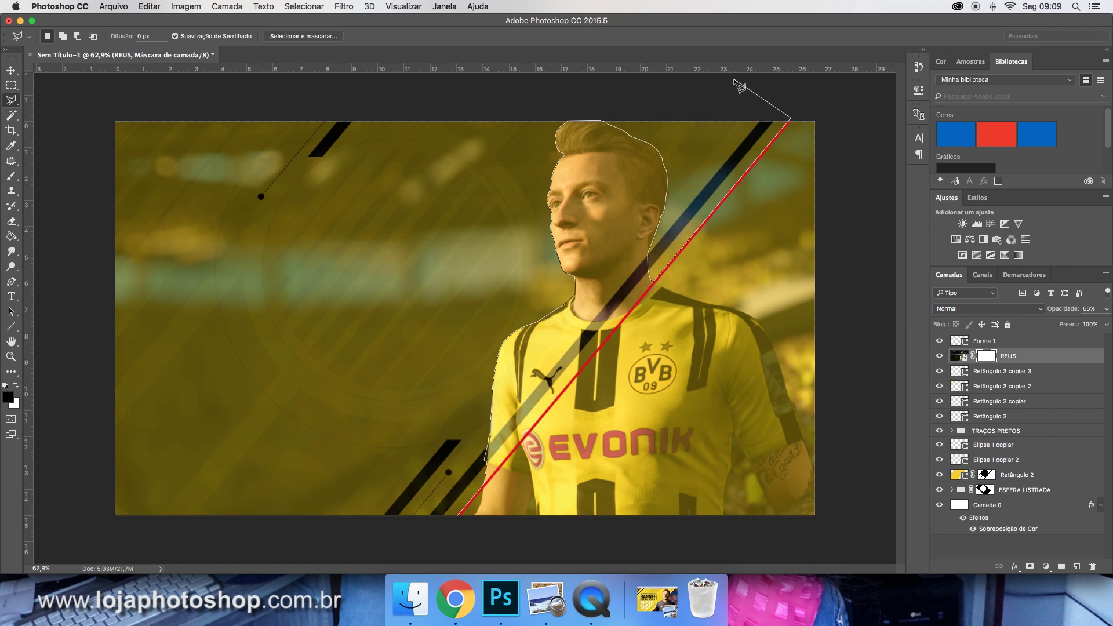
key("super+minus")
key("super+minus")
left_click(667, 129)
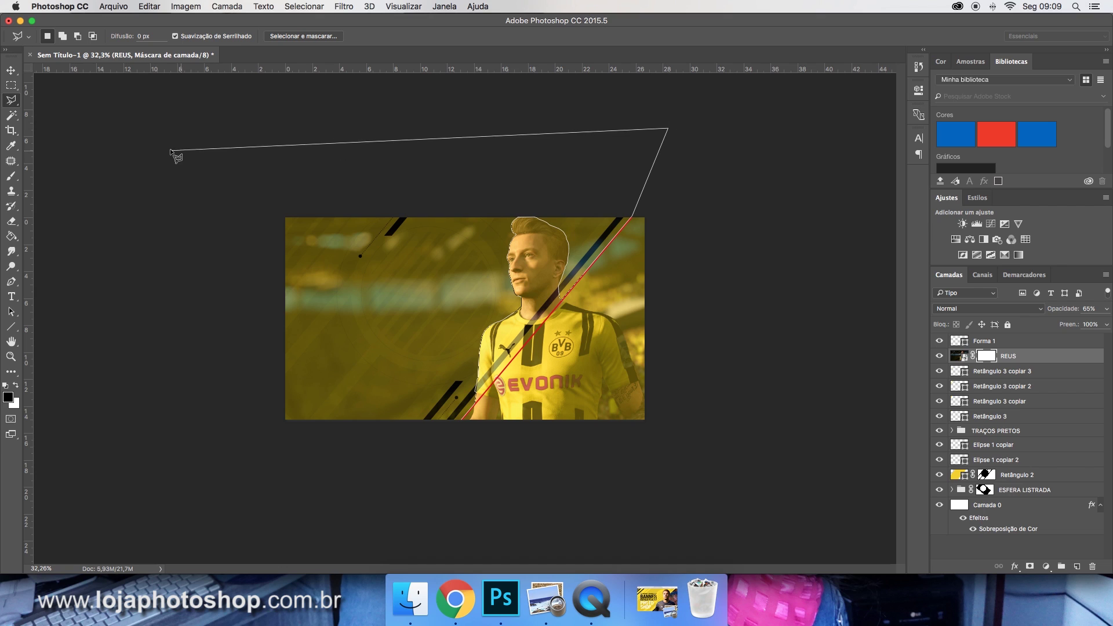
left_click(164, 139)
left_click(203, 440)
double_click(439, 452)
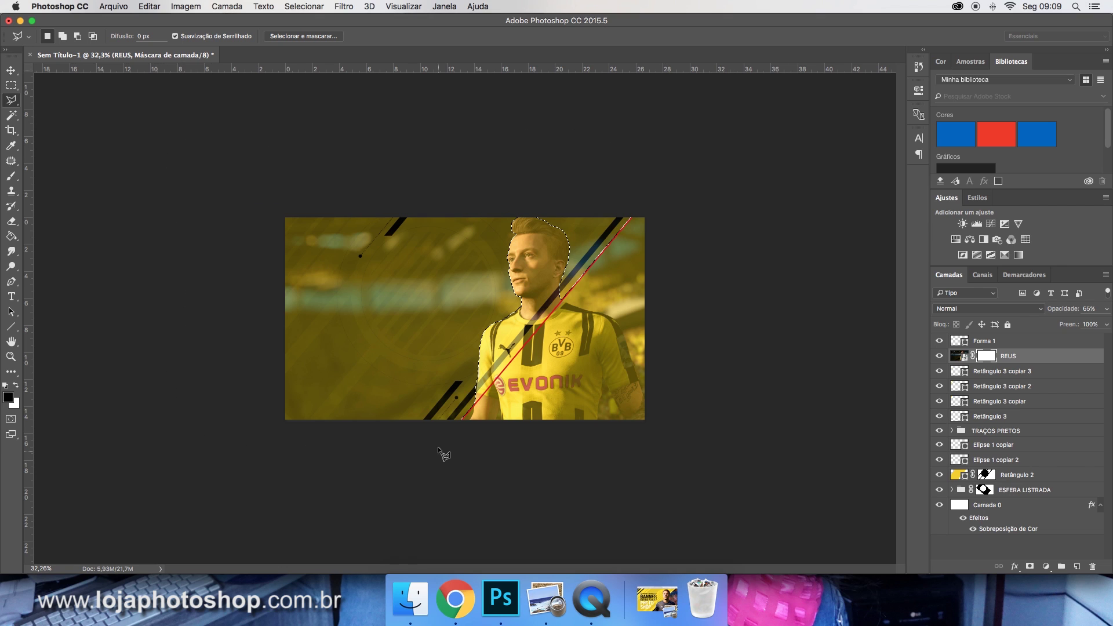
Fill the selected area of the REUS layer mask with black using the Paint Bucket and clear the selection.
scroll(332, 357, "up", 5)
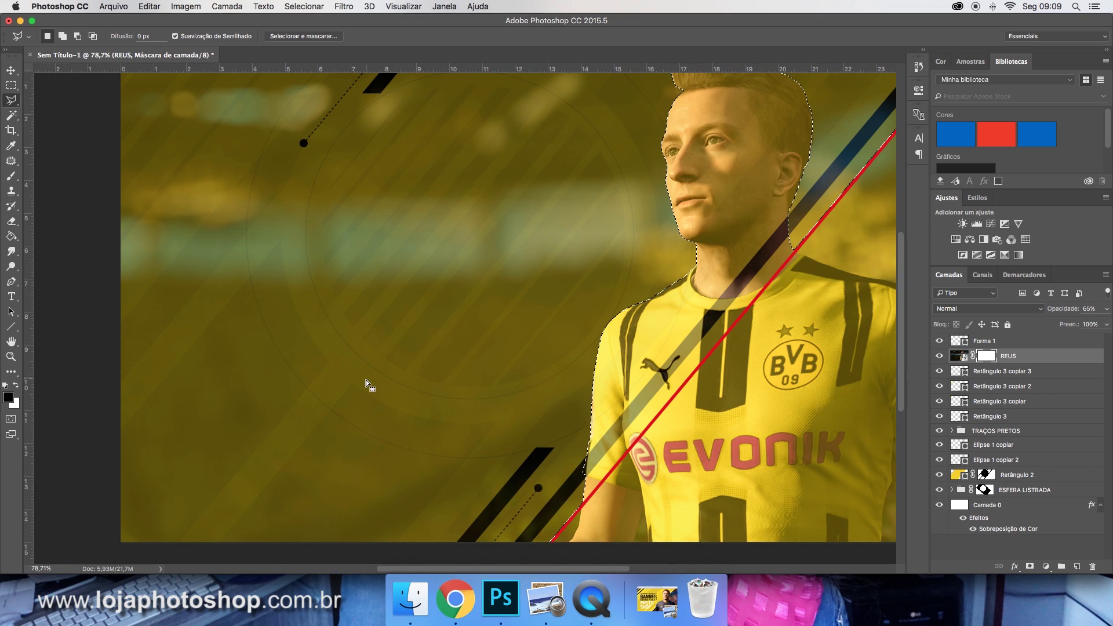
left_click(11, 176)
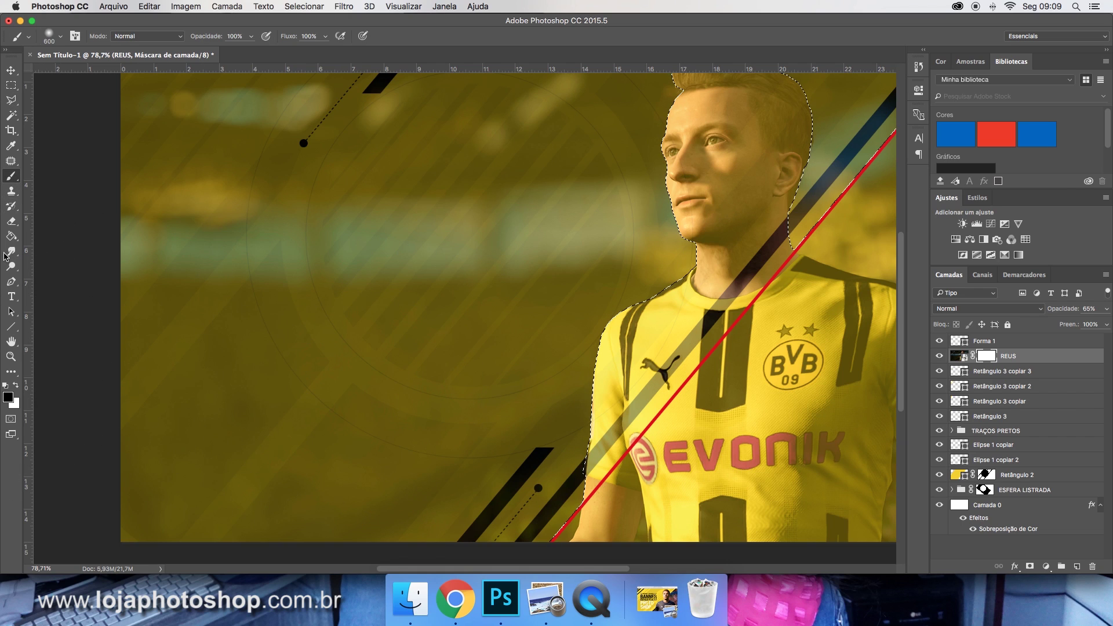
left_click(11, 236)
left_click(326, 291)
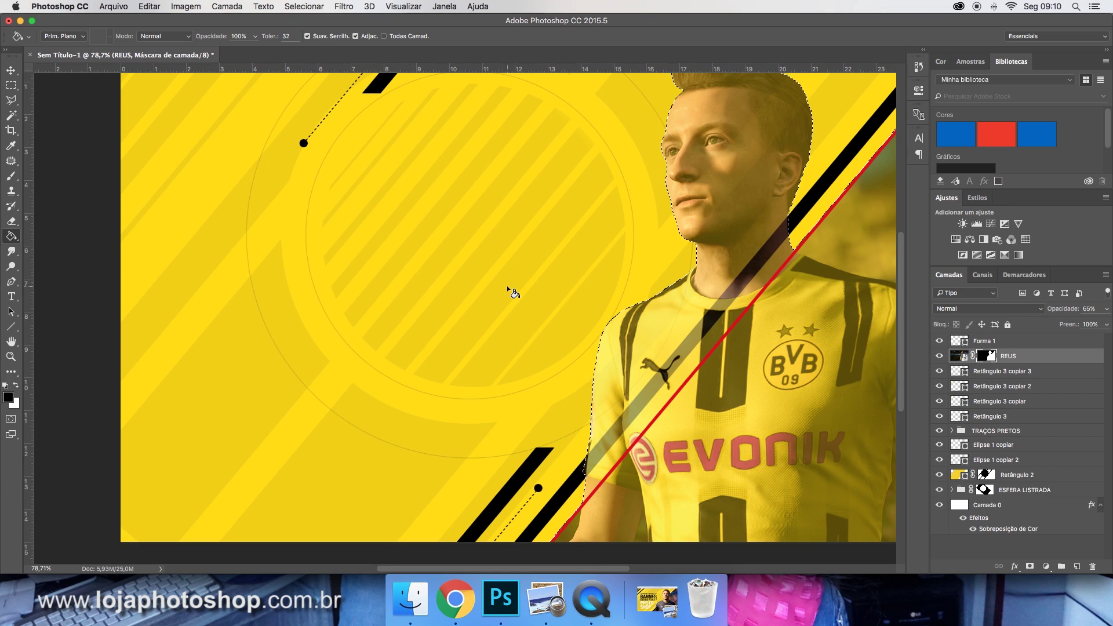
key("super+d")
Delete the red guide line layer Forma 1 and set the REUS layer's opacity to 100%.
left_click_drag(1016, 344, 1093, 567)
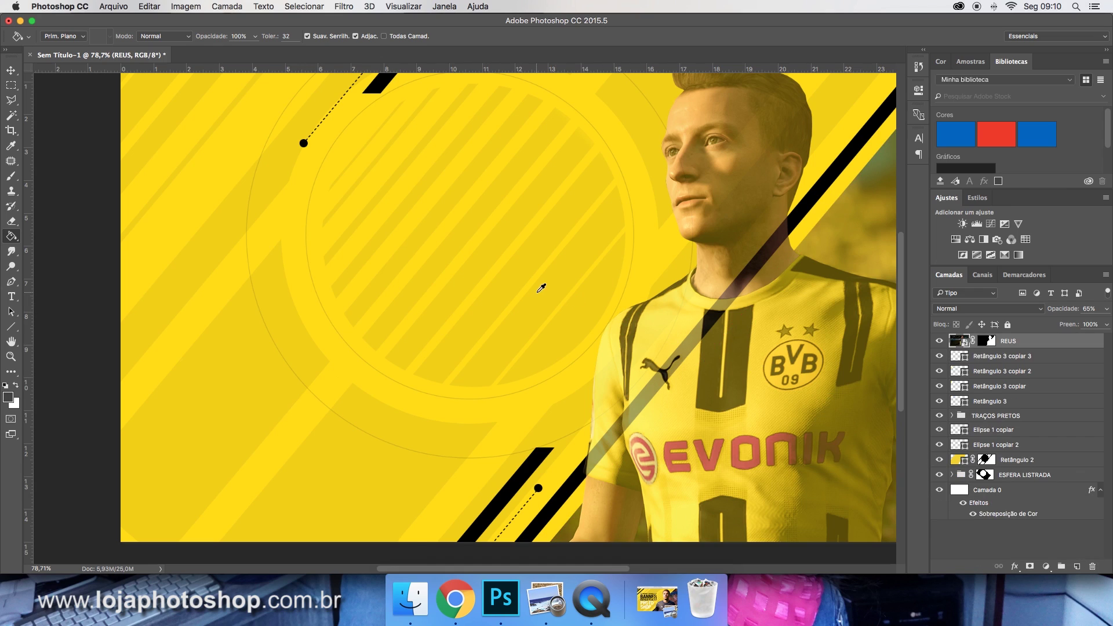
scroll(537, 292, "down", 5)
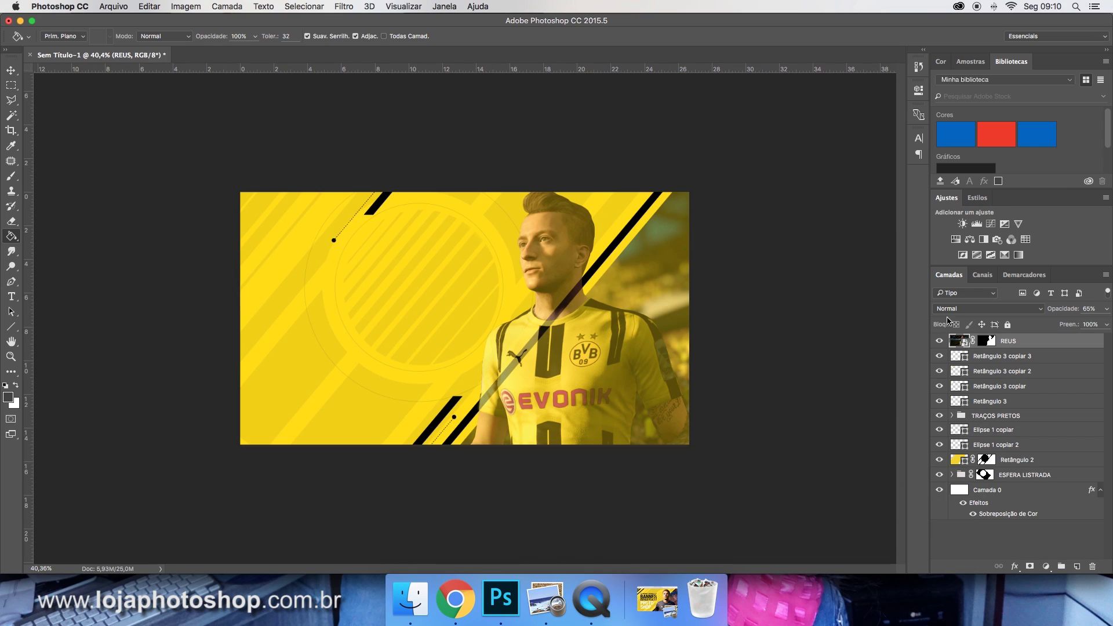
left_click(1106, 308)
left_click_drag(1083, 323, 1105, 324)
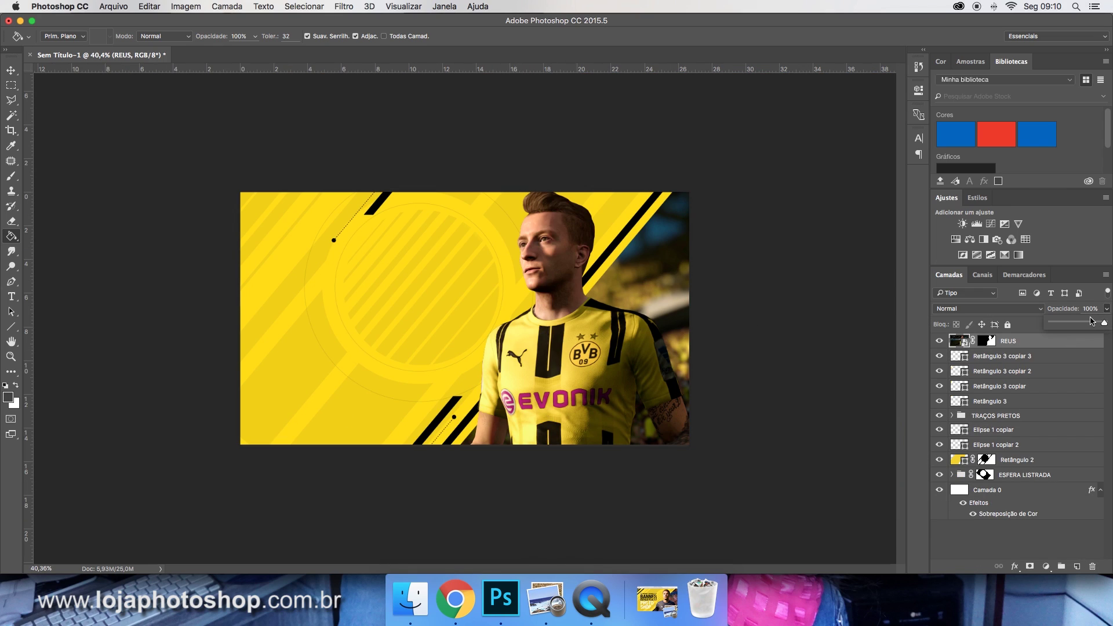
Choose the Smudge tool for retouching the hair edge and rasterize the REUS layer.
scroll(539, 198, "up", 3)
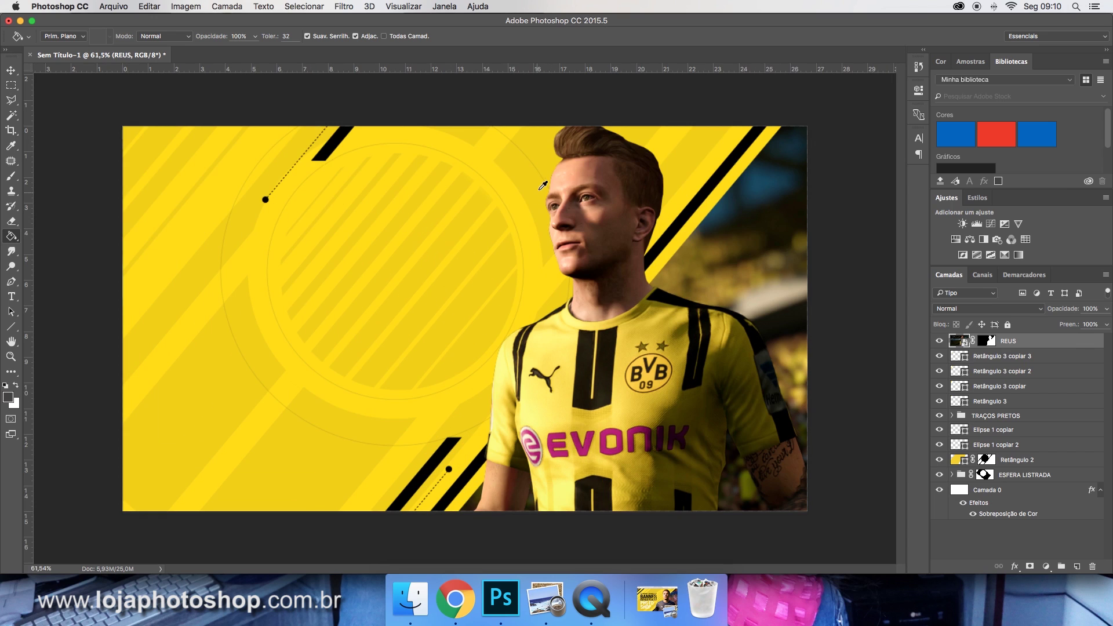
scroll(610, 311, "up", 5)
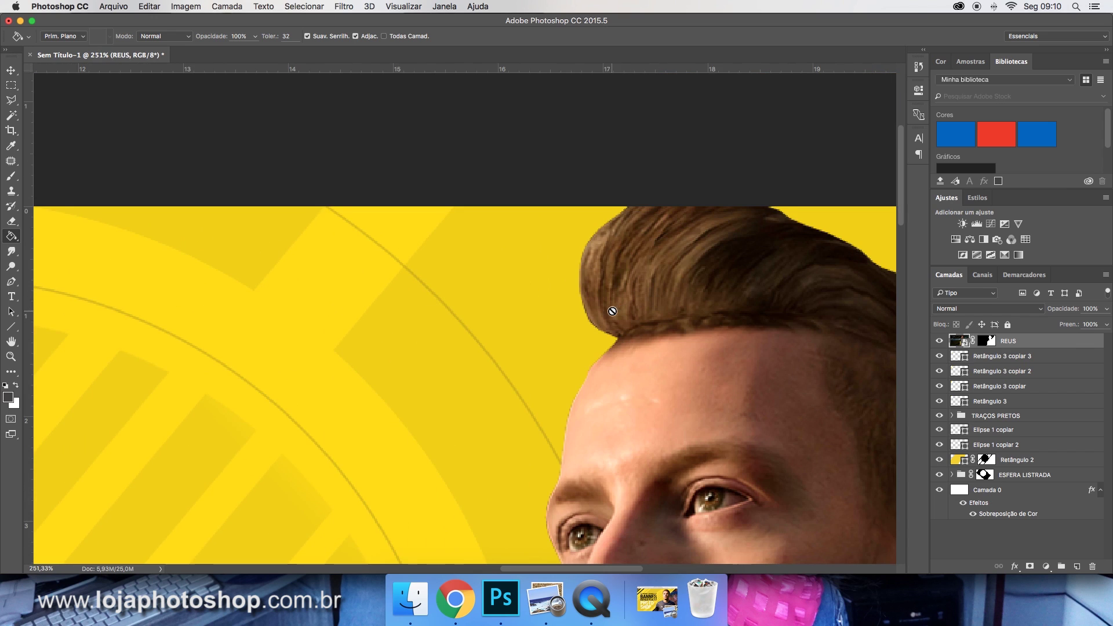
scroll(609, 311, "up", 5)
scroll(610, 311, "right", 4)
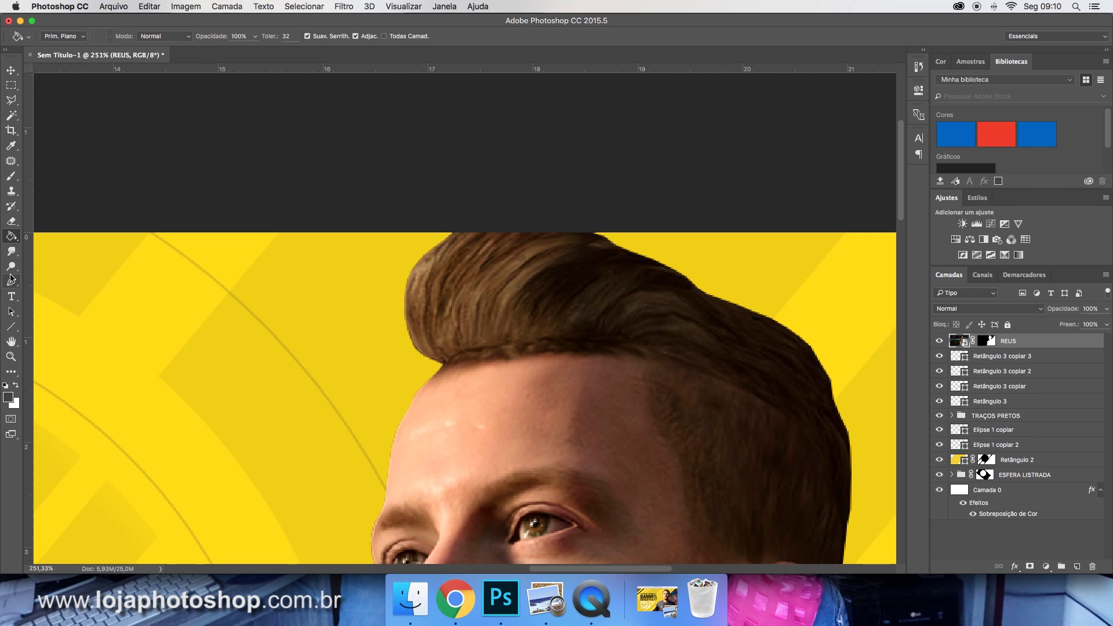
left_click(11, 251)
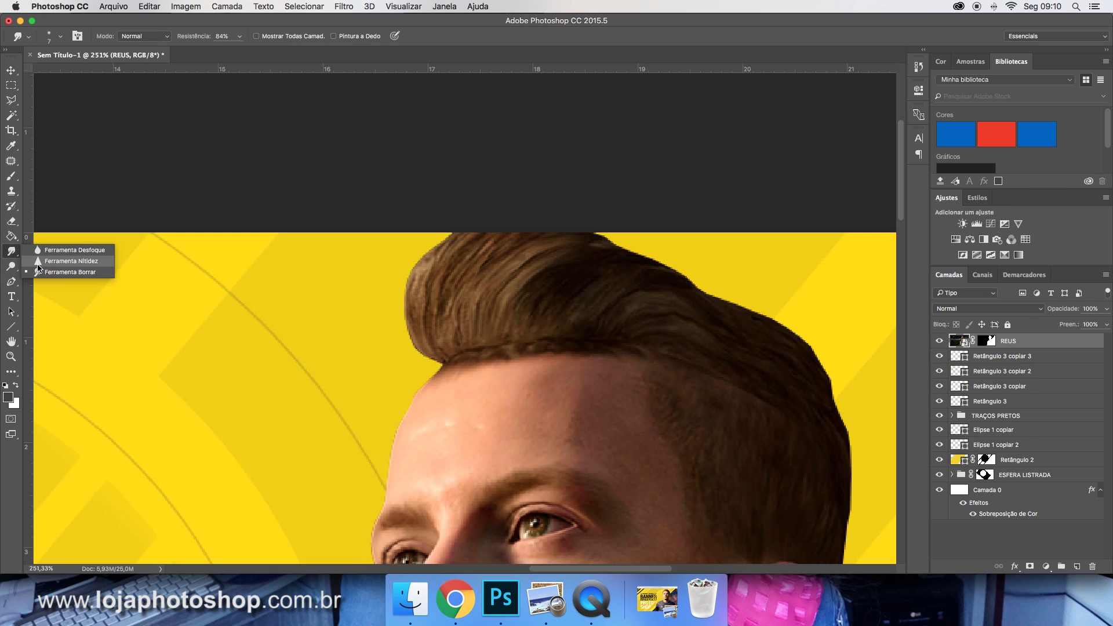
left_click(45, 274)
right_click(961, 341)
right_click(1019, 341)
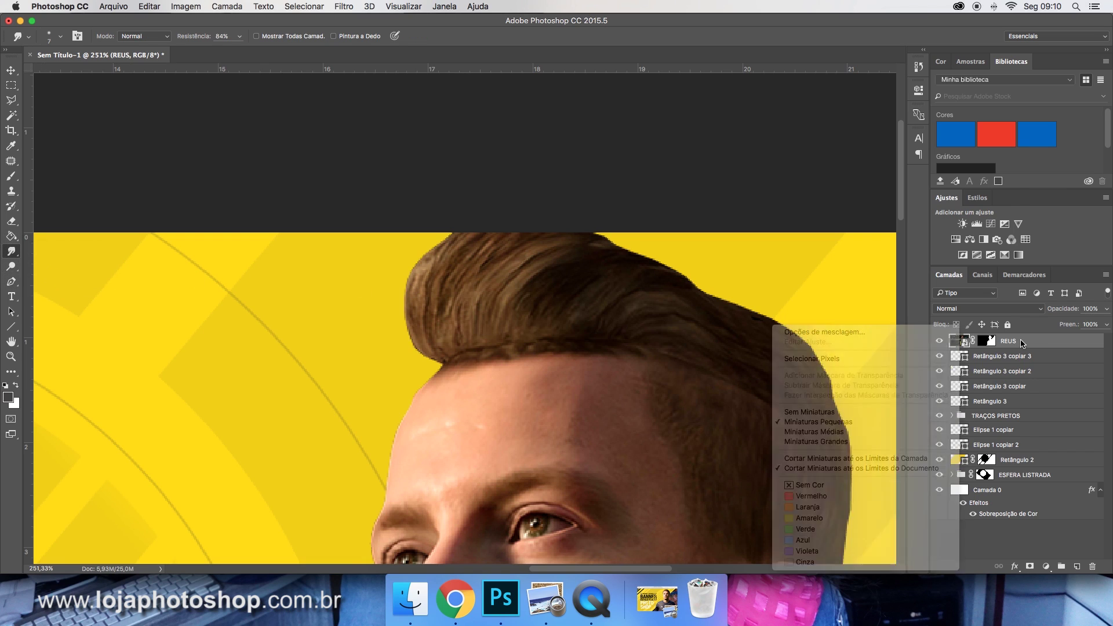
left_click(941, 270)
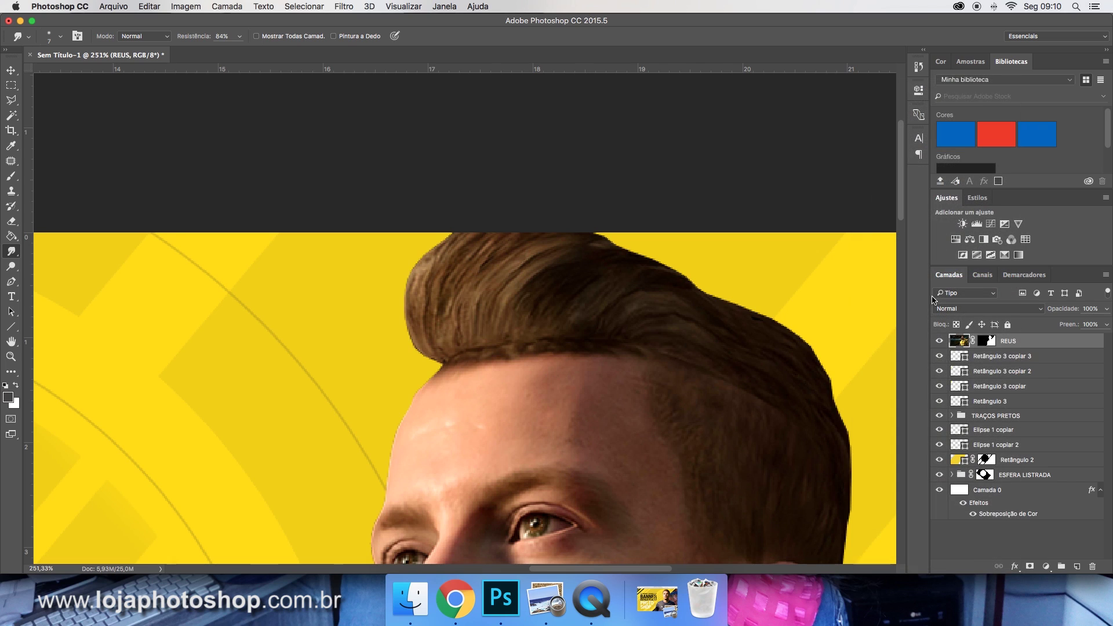
Smudge the REUS layer mask outward in short strokes along the front edge of the player's hair.
scroll(439, 322, "down", 2)
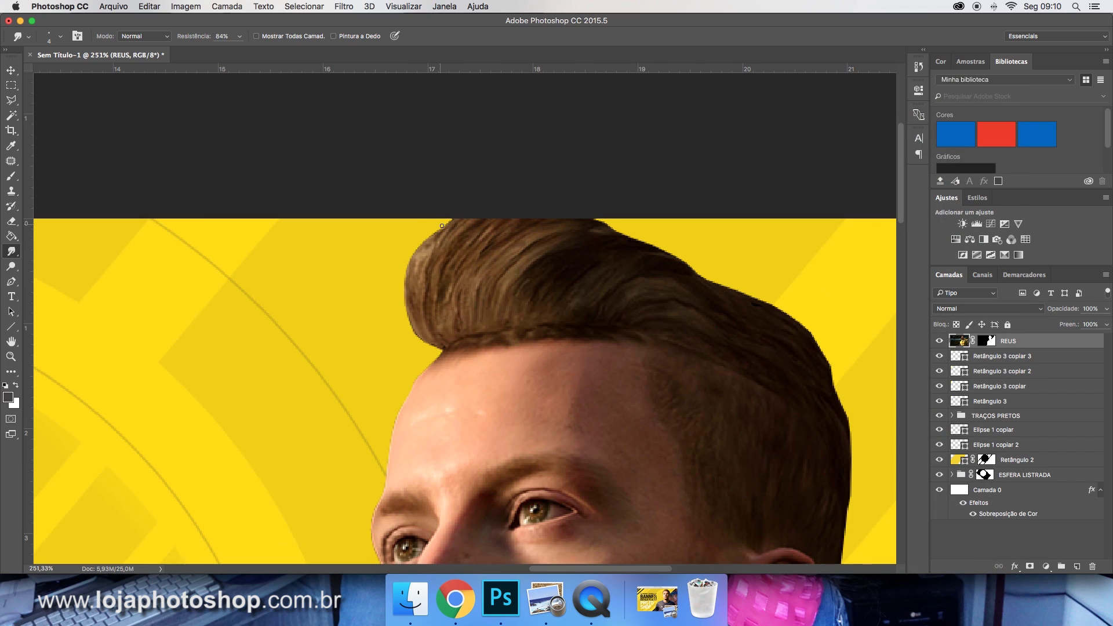
left_click(986, 341)
mouse_move(435, 253)
left_mouse_down()
mouse_move(416, 234)
mouse_move(407, 244)
left_mouse_up()
left_click_drag(409, 313, 396, 273)
left_click_drag(412, 333, 396, 302)
Set the Smudge strength to 70% and smudge the mask edge along the hair behind the ear.
scroll(461, 277, "down", 5)
key("7")
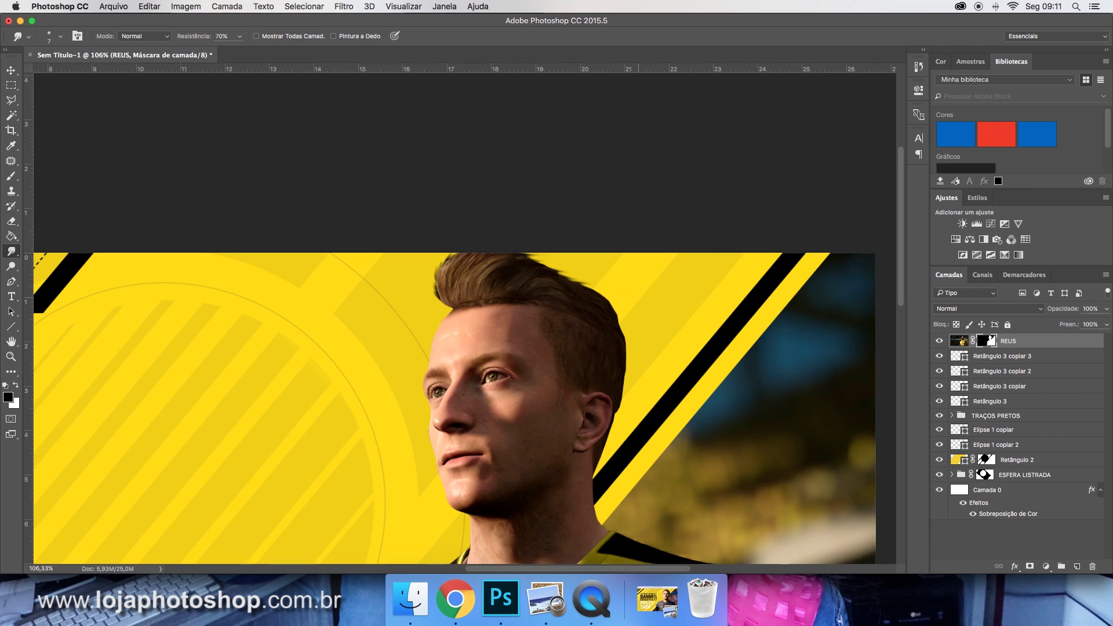
left_click_drag(619, 399, 616, 429)
key("super+0")
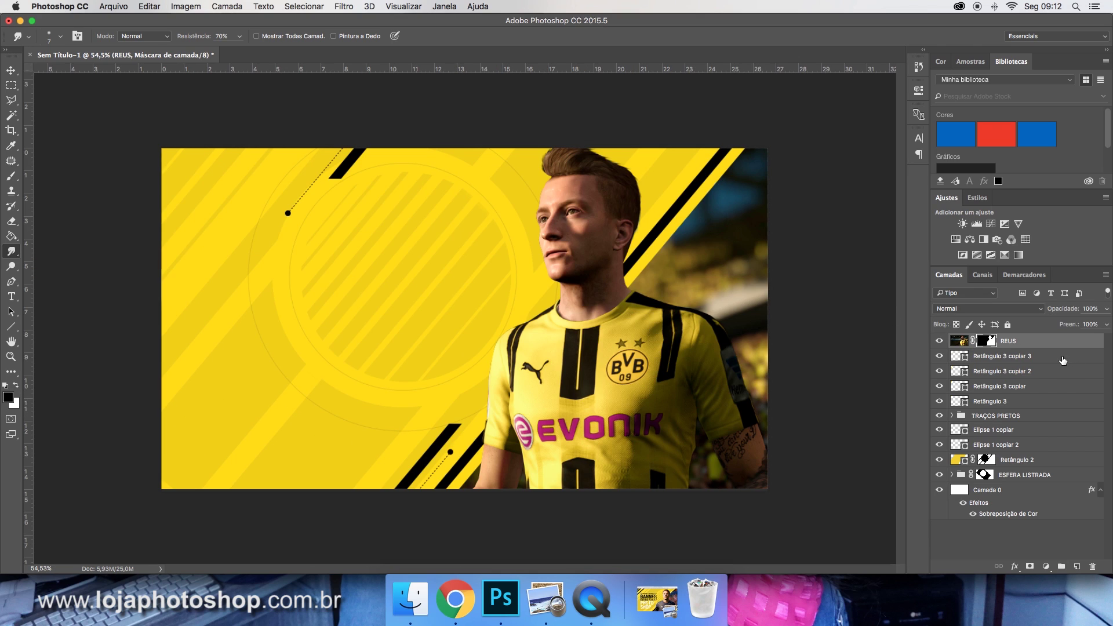
Group the four Retângulo 3 stripe layers and place a copy of the group above REUS over the banner's lower-right area.
left_click(1063, 358)
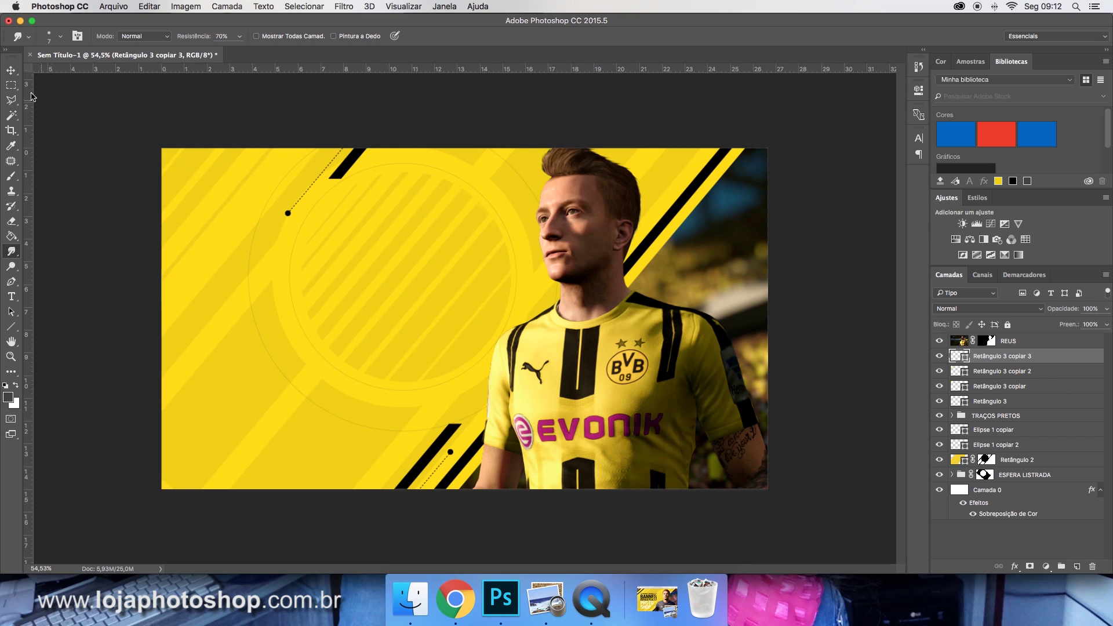
key("v")
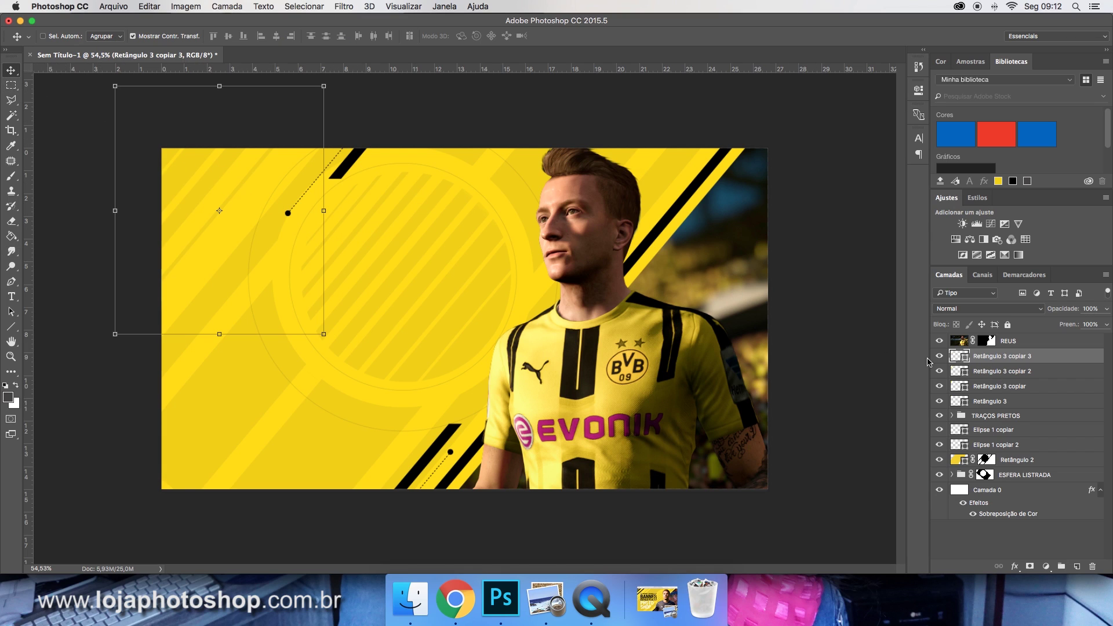
left_click(1013, 399, "shift")
key("super+g")
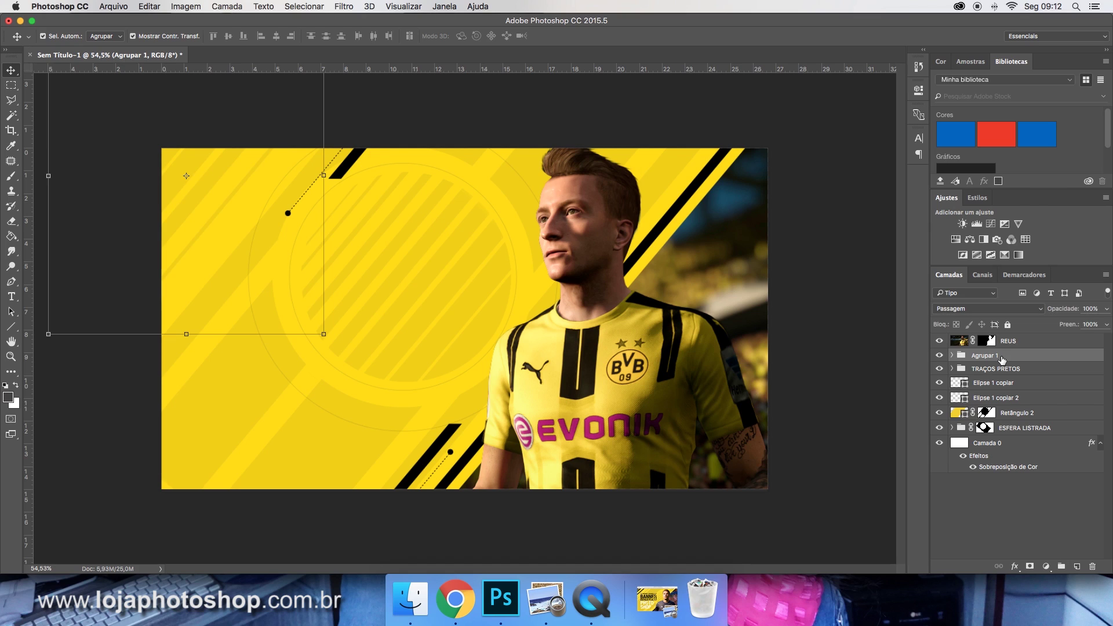
left_click_drag(251, 231, 772, 484)
left_click_drag(999, 355, 998, 341)
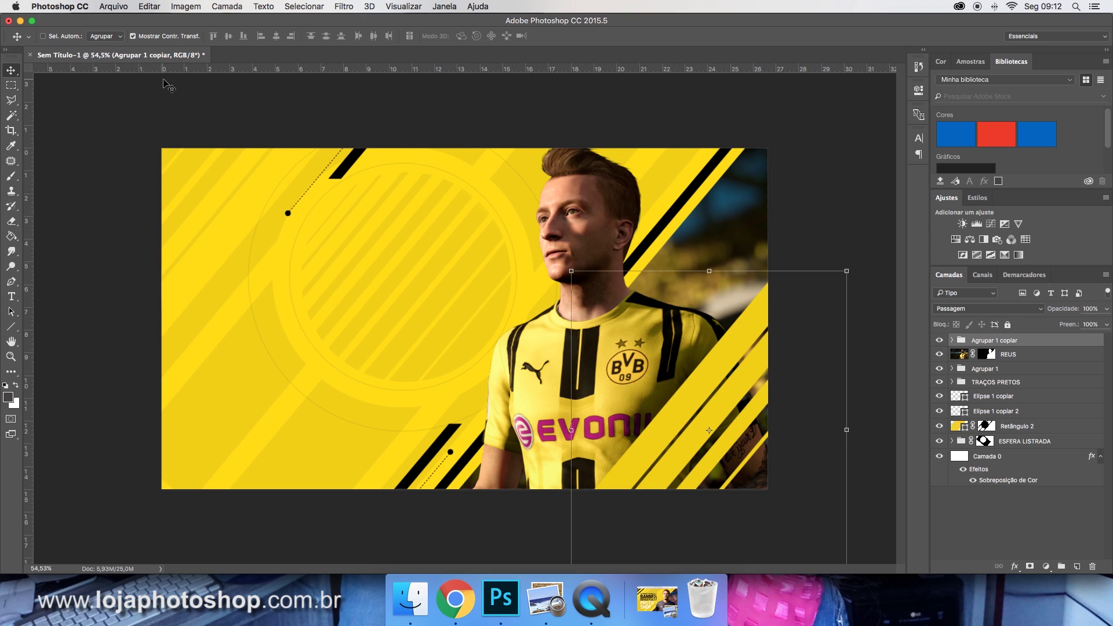
Flip the copied stripe group horizontally and vertically, and move it into the banner's lower-right corner.
left_click(152, 8)
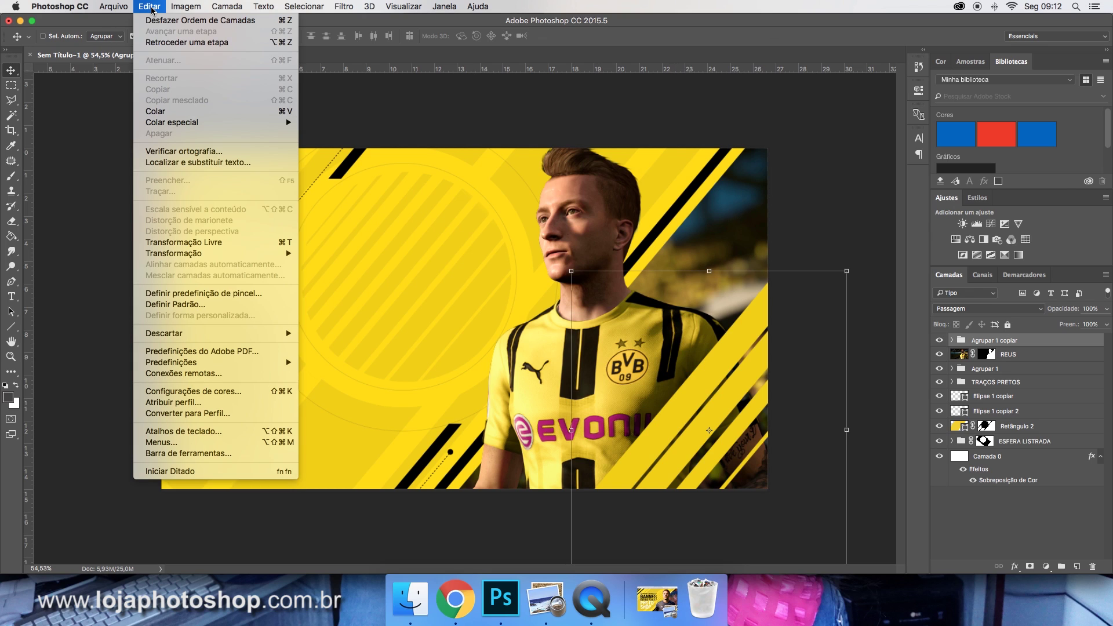
mouse_move(250, 258)
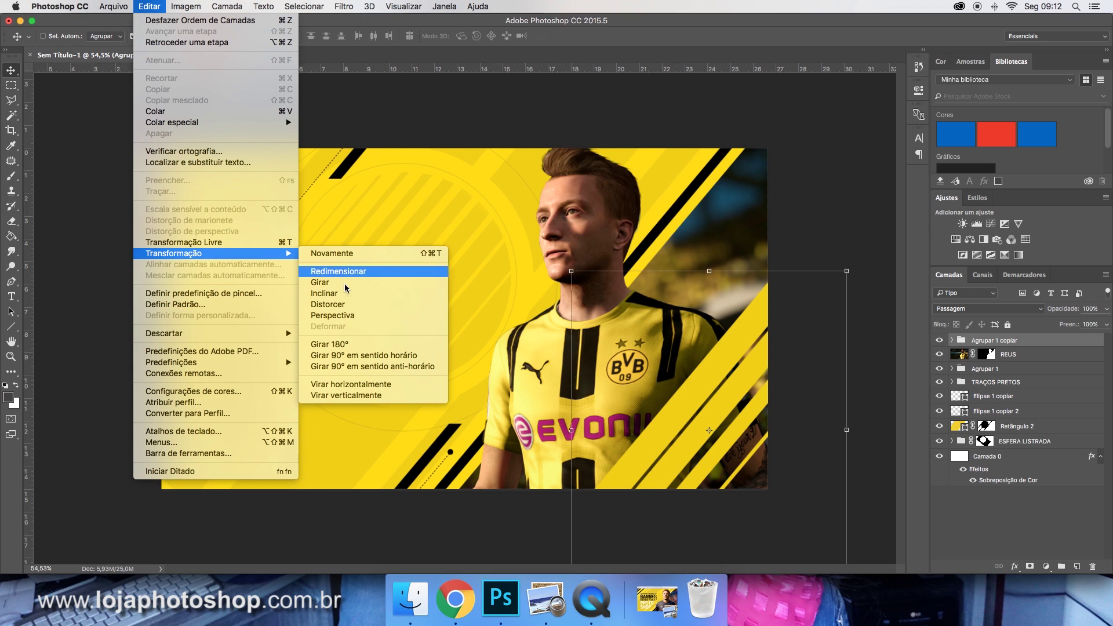
left_click(348, 385)
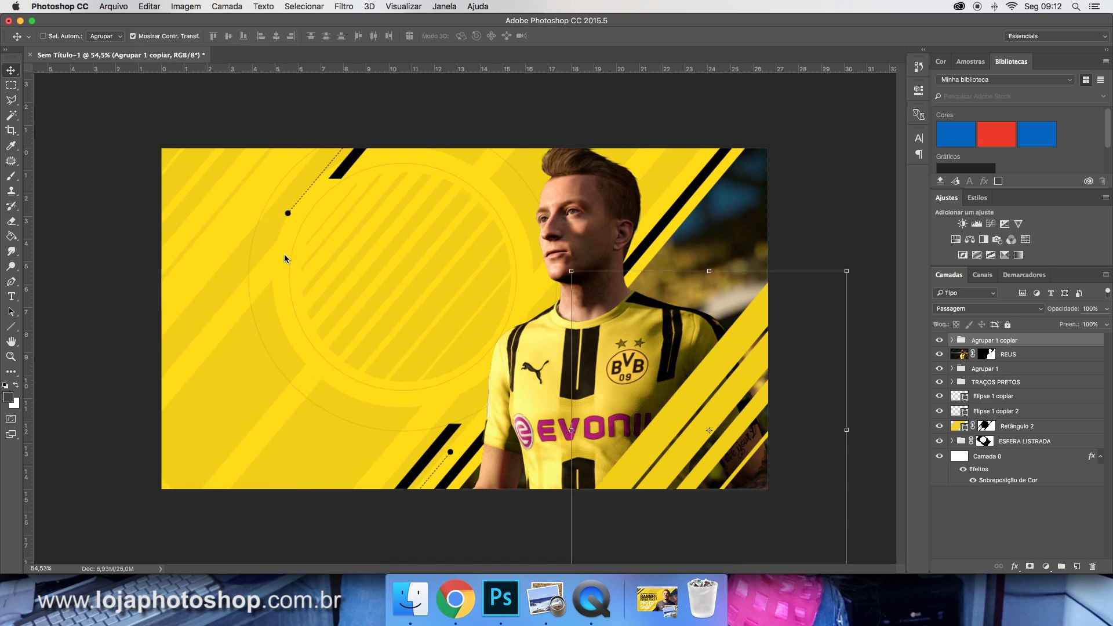
left_click(151, 7)
mouse_move(249, 255)
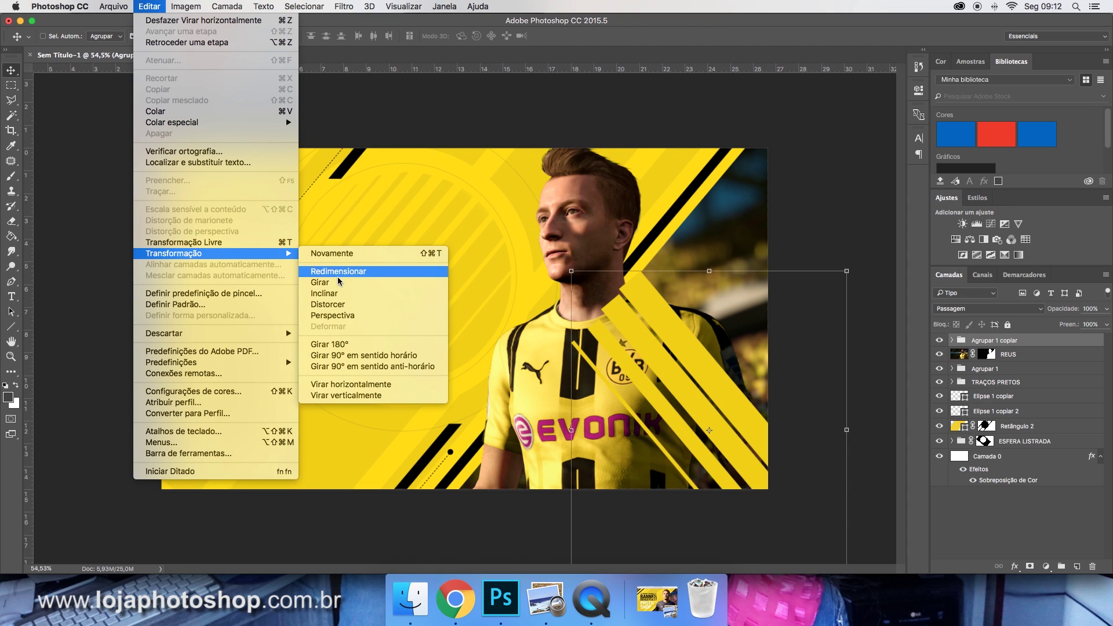
left_click(355, 388)
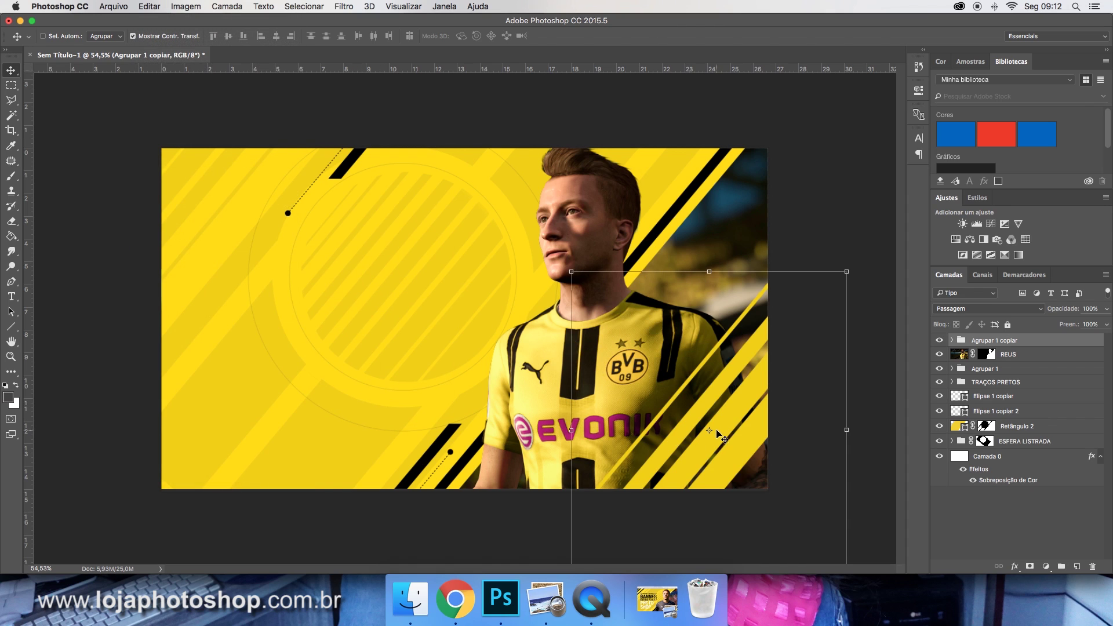
left_click_drag(706, 393, 786, 464)
key("m")
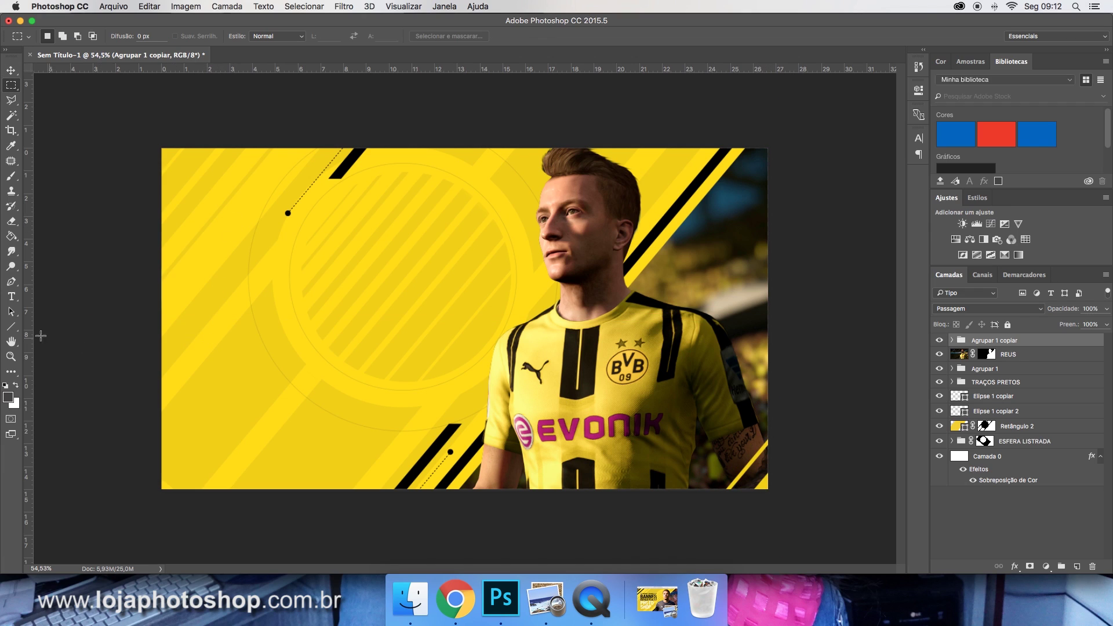
Check the FIFA 17 reference image in Chrome, and add the text BANNER on a new layer over the banner's left half in Photoshop.
left_click(11, 296)
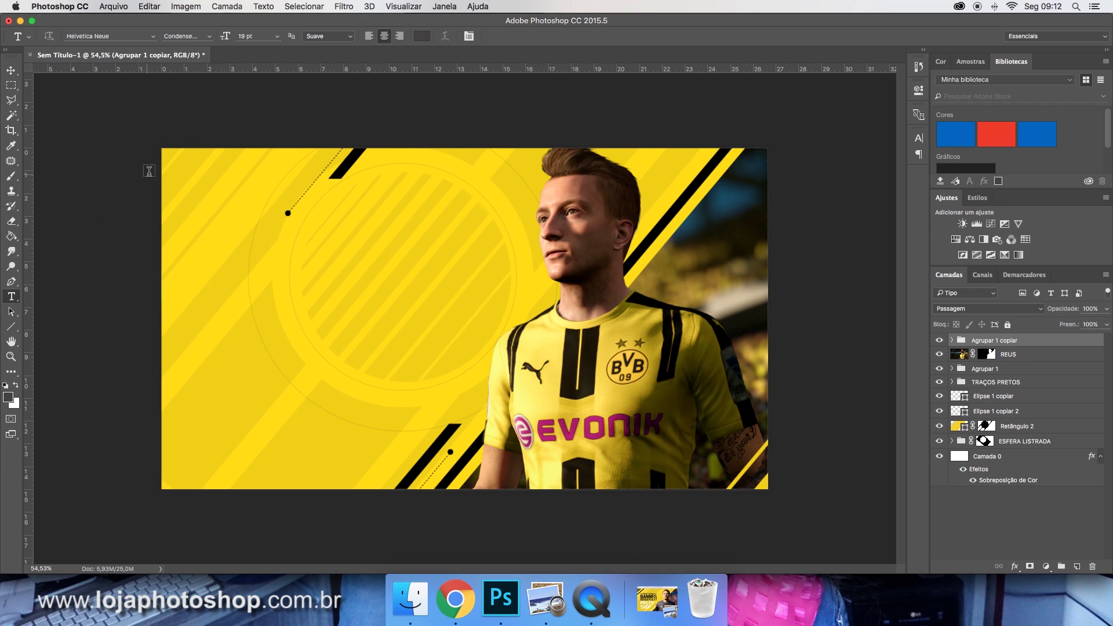
left_click(126, 36)
left_click(1077, 566)
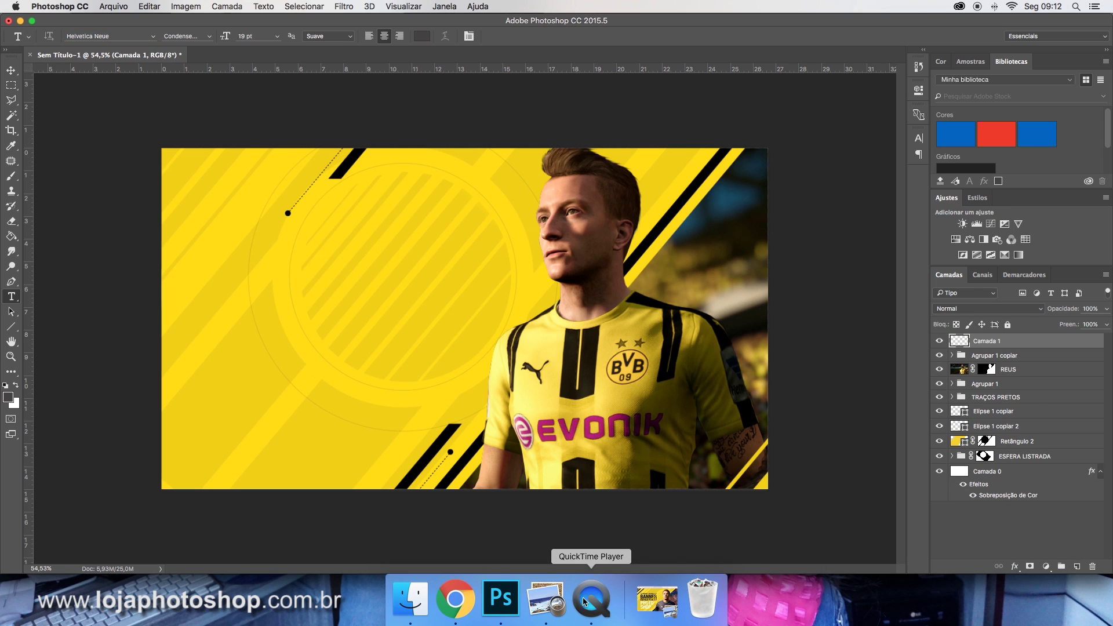
left_click(455, 599)
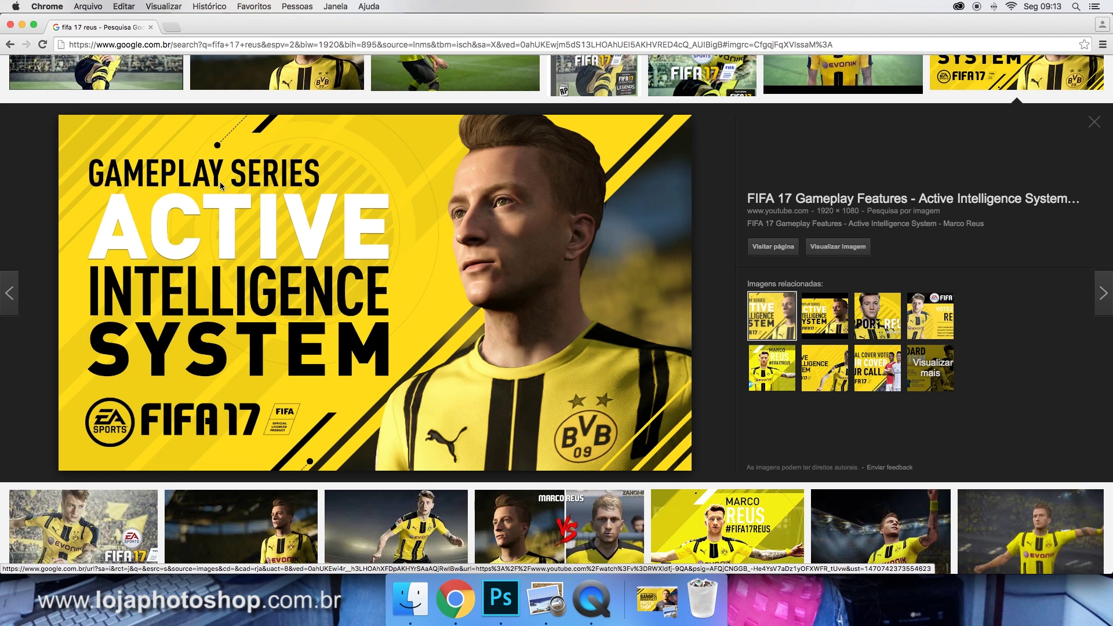
left_click(501, 599)
type("BANNER")
left_click(512, 36)
Enlarge the BANNER text across the yellow area left of the player and set its colour to black.
key("super+t")
left_click_drag(224, 228, 274, 292)
left_click_drag(350, 261, 491, 208)
key("Return")
left_click(422, 36)
left_click(754, 300)
left_click(1025, 148)
Duplicate the BANNER text directly below itself and replace the copy's wording with ESTILO FIFA 17.
key("v")
key("super+j")
left_click_drag(341, 267, 341, 339)
key("t")
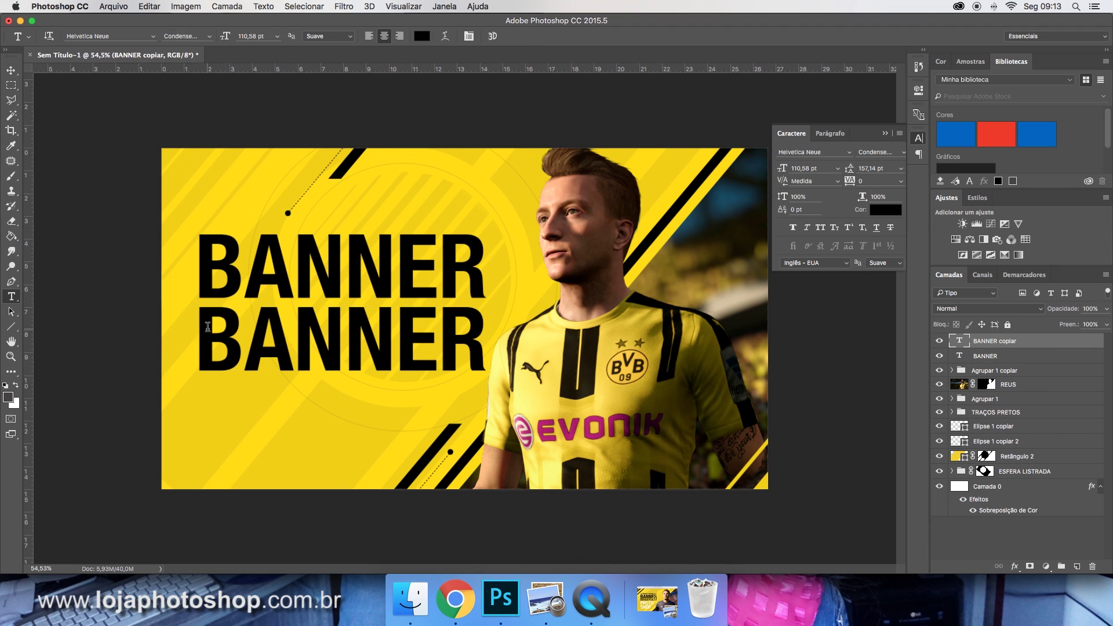
double_click(341, 339)
type("ESTILO FIFA 17")
left_click(510, 36)
Set the ESTILO FIFA 17 text size to 87,58 pt and left-align its paragraph.
left_click_drag(783, 169, 780, 168)
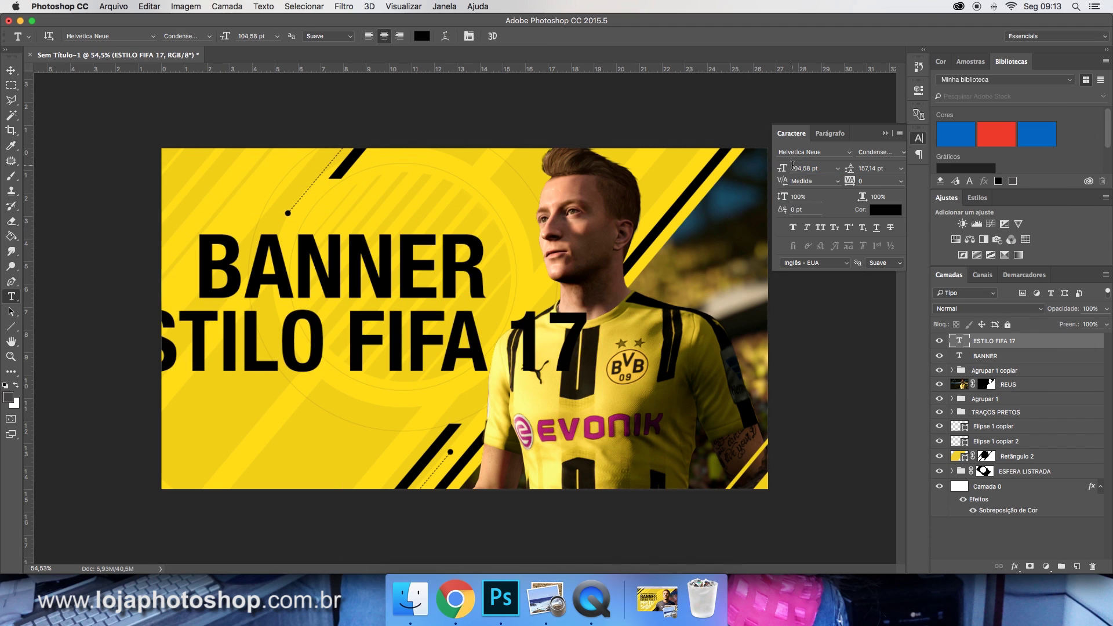
left_click(444, 6)
left_click(455, 8)
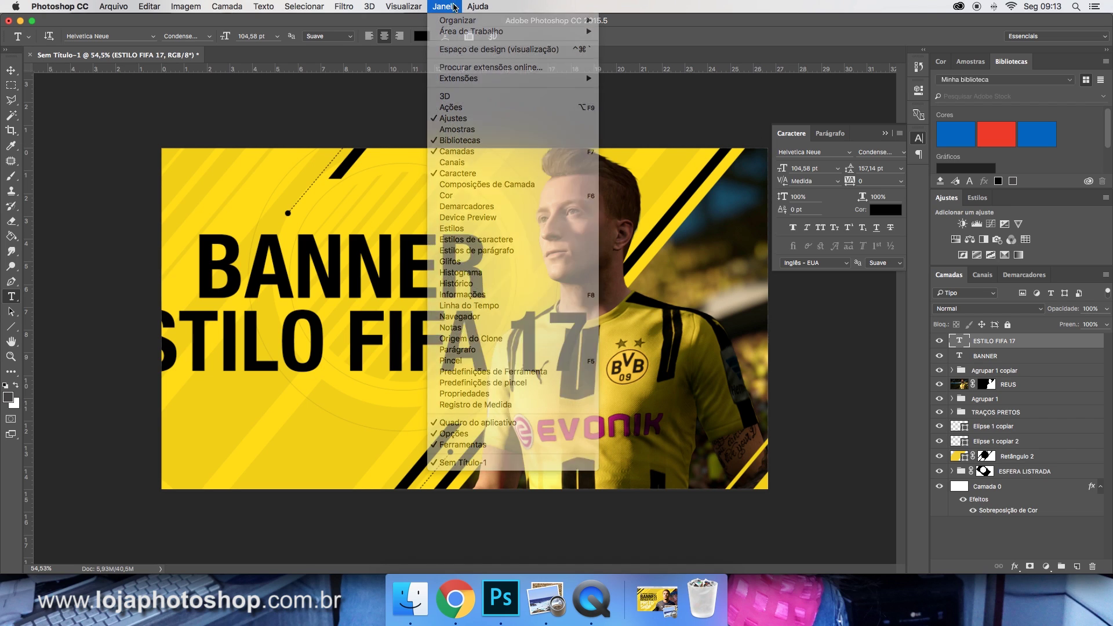
left_click_drag(777, 169, 778, 171)
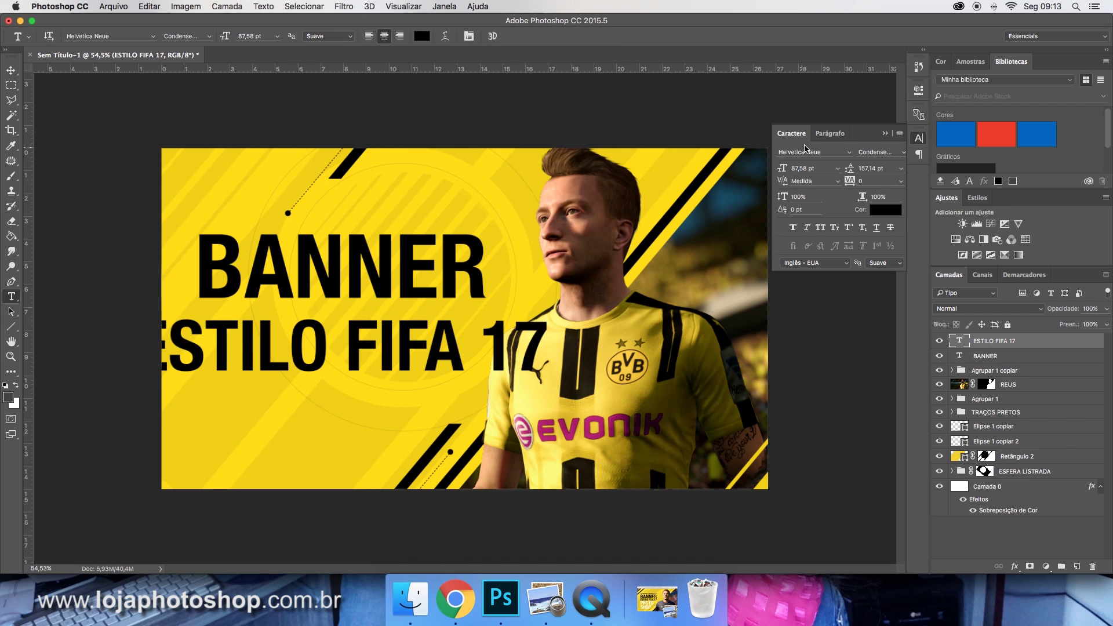
left_click(830, 134)
left_click(798, 154)
Move ESTILO FIFA 17 directly under BANNER and scale it proportionally to match BANNER's width.
left_click(11, 70)
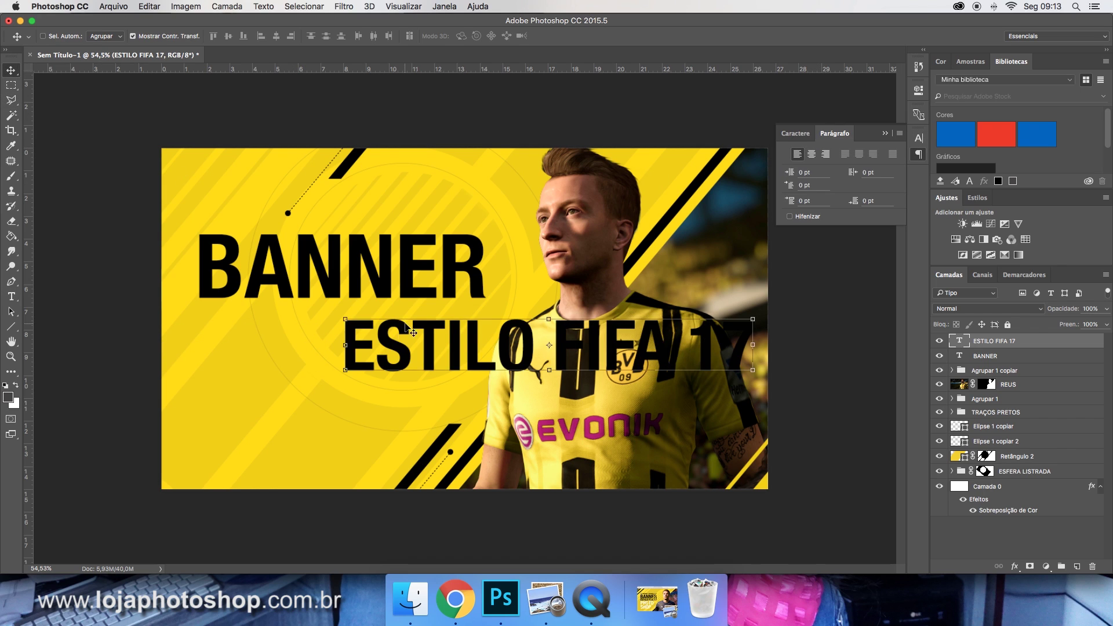
left_click_drag(409, 348, 264, 331)
key("super+t")
left_click_drag(609, 374, 484, 337)
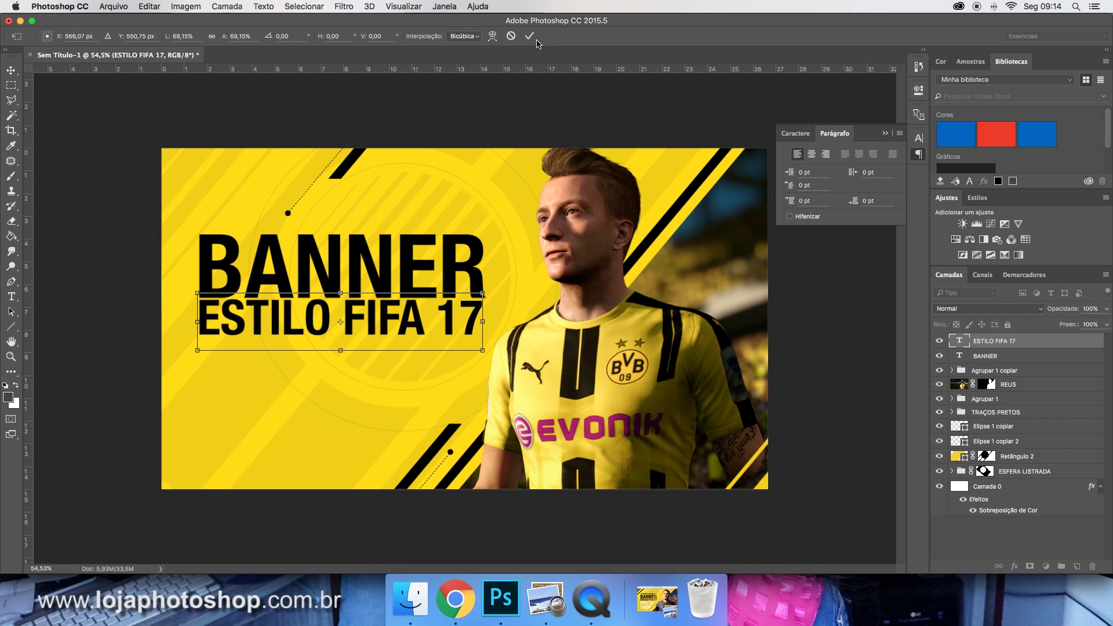
key("Return")
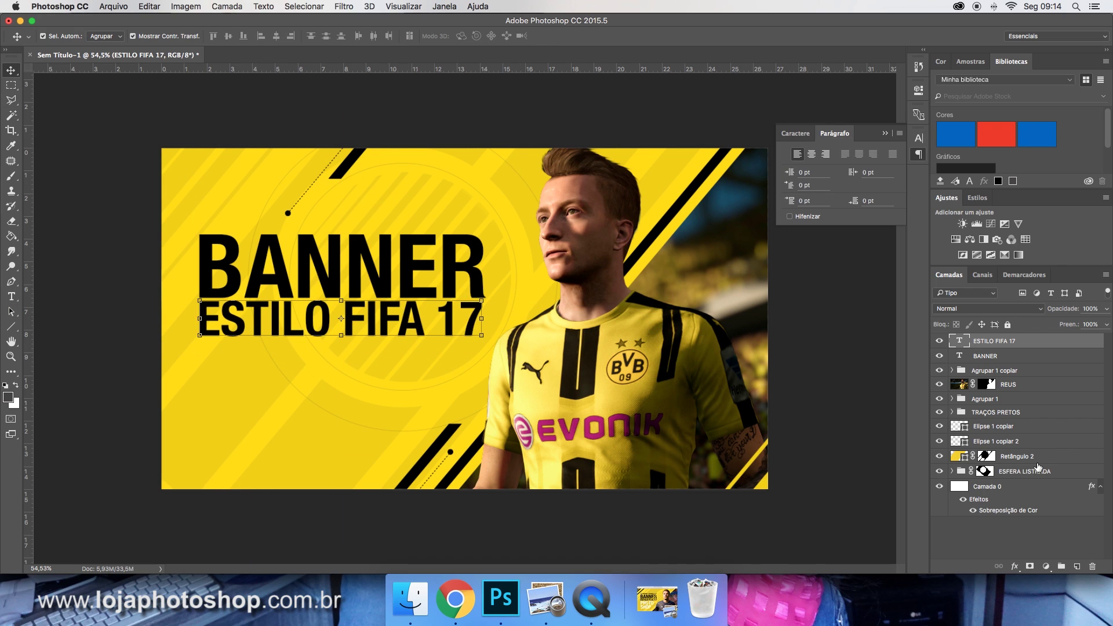
Copy ESTILO FIFA 17 below itself and replace the copy's text with PHOTO and SHOP on separate lines.
left_click_drag(429, 321, 423, 374)
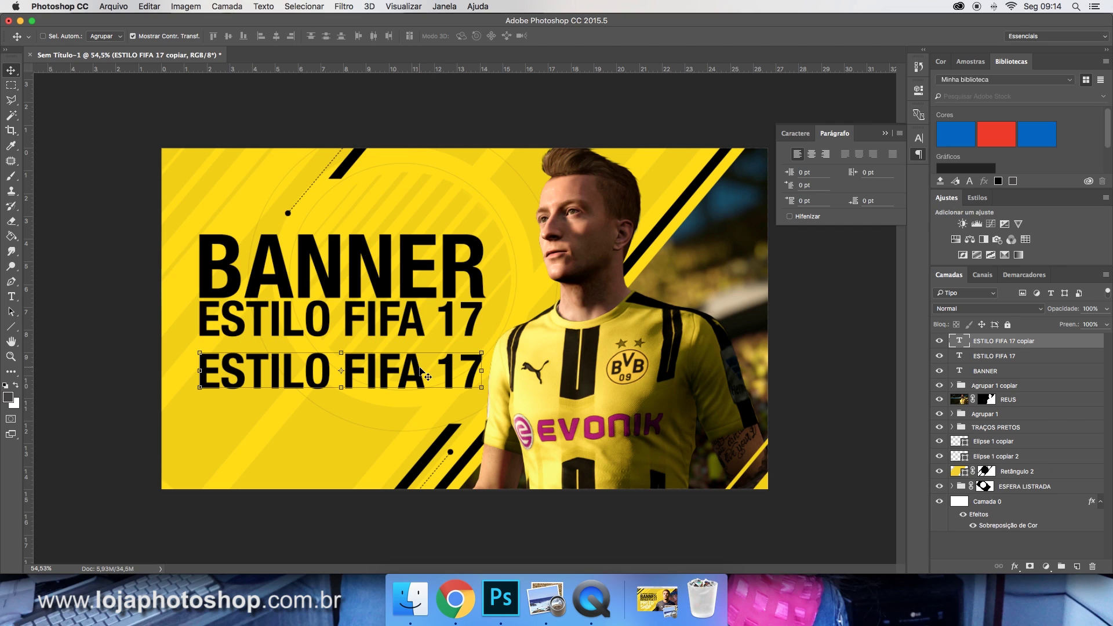
left_click(11, 296)
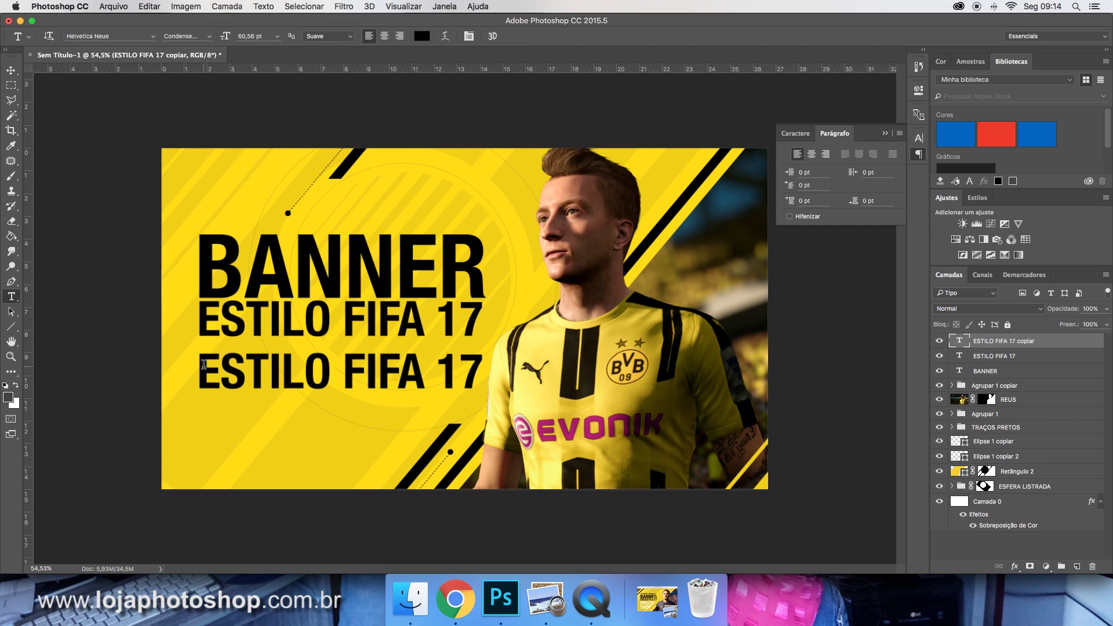
left_click_drag(204, 364, 552, 368)
type("PHO")
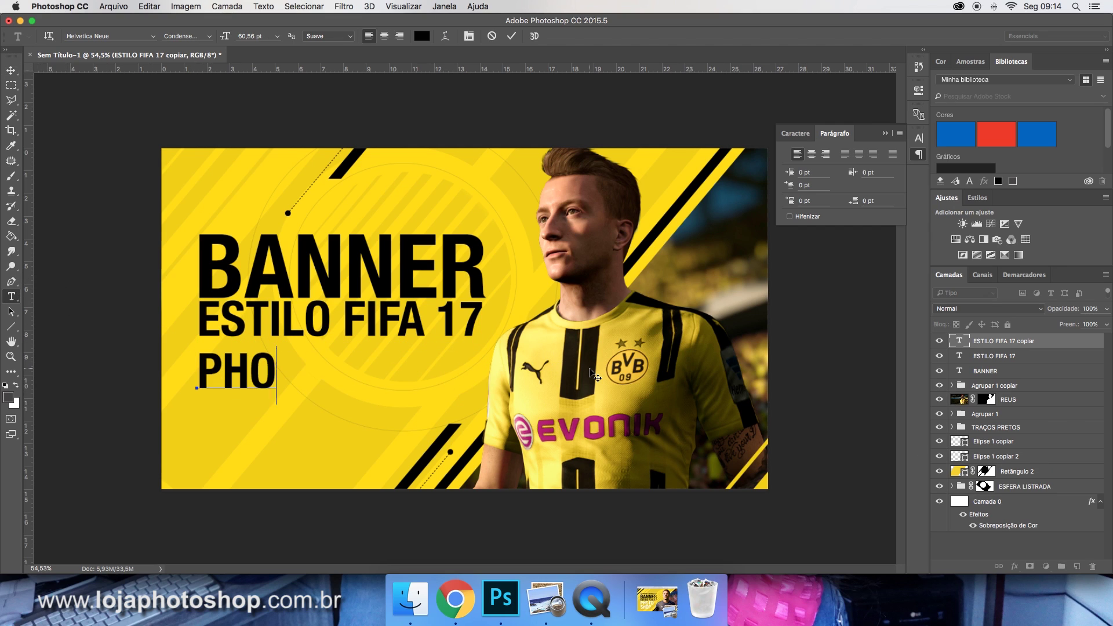
type("TO")
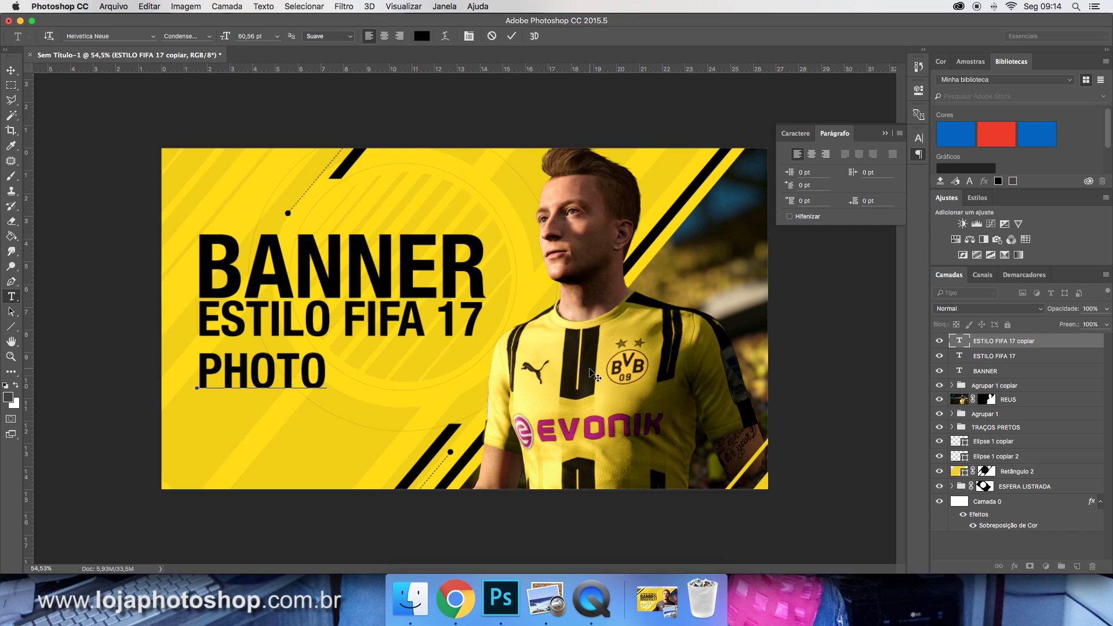
key("Return")
key("Return")
type("SHOP")
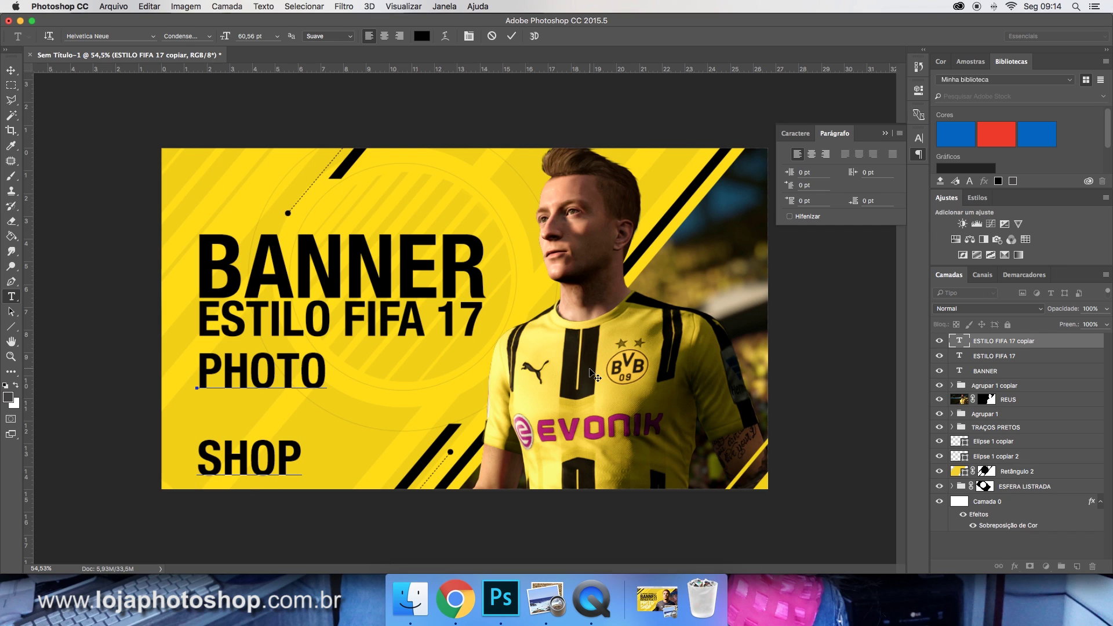
left_click(511, 36)
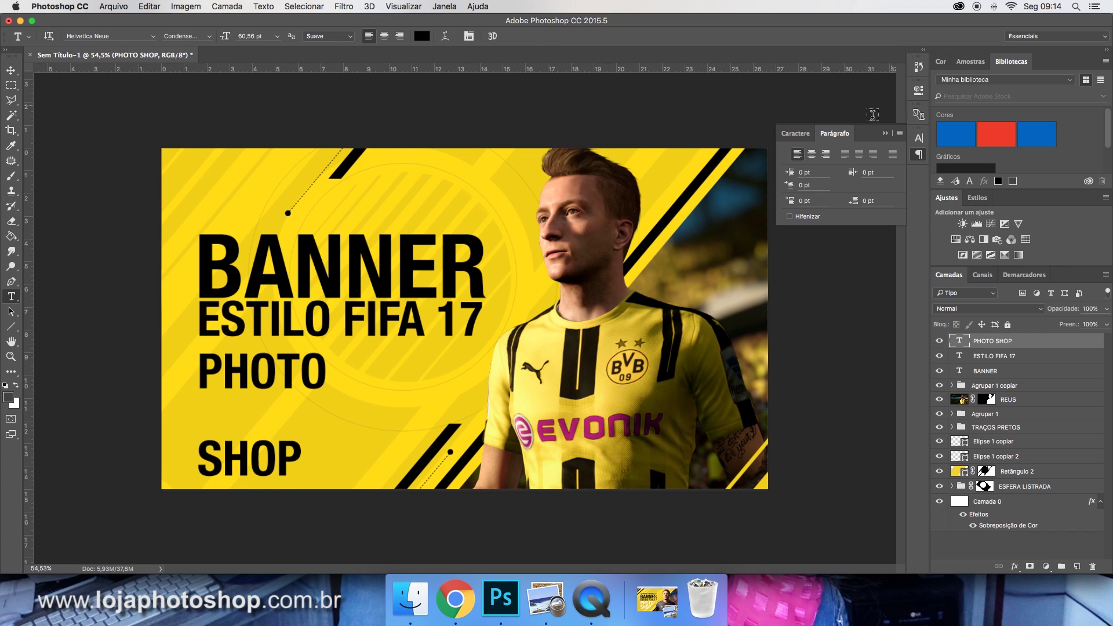
Set the PHOTO SHOP text colour to white.
left_click(795, 133)
left_click(881, 205)
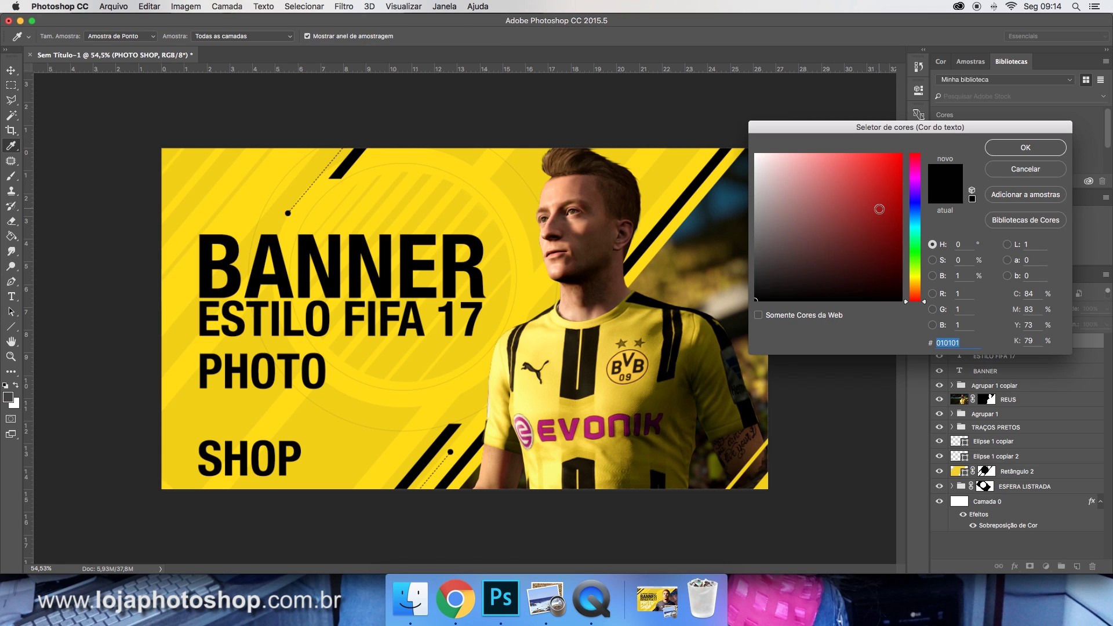
mouse_move(736, 148)
left_mouse_down()
mouse_move(784, 169)
mouse_move(847, 172)
left_mouse_up()
left_click(1055, 147)
Enlarge PHOTO SHOP to 116,56 pt with 92,66 pt leading and place it directly under ESTILO FIFA 17, aligned with its left edge.
key("v")
left_click_drag(365, 344, 364, 367)
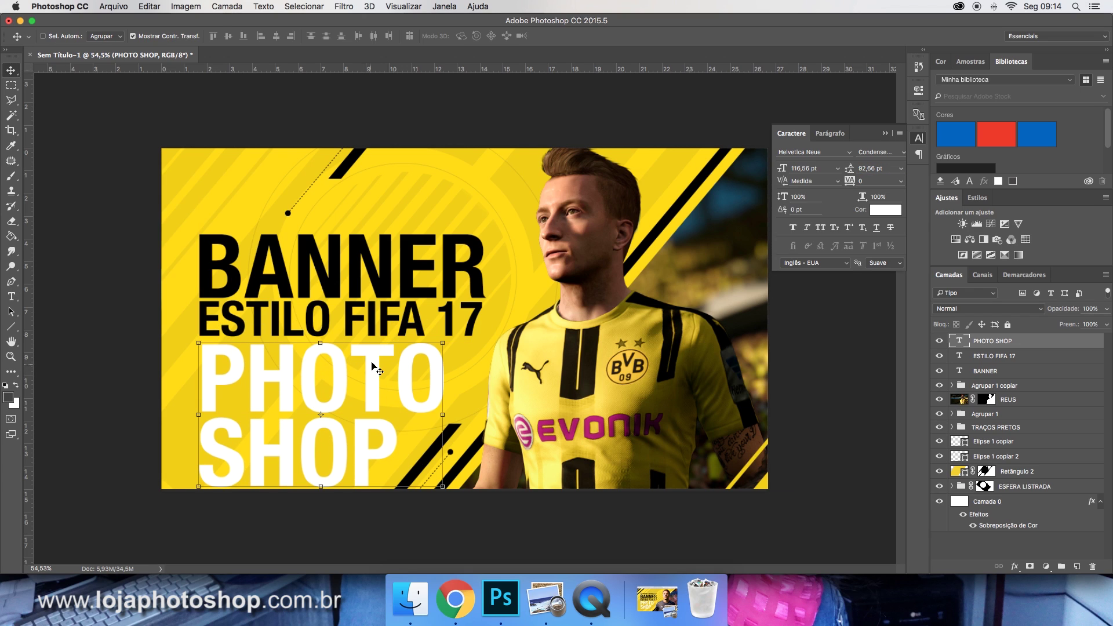
key("Up")
key("Up")
key("Up")
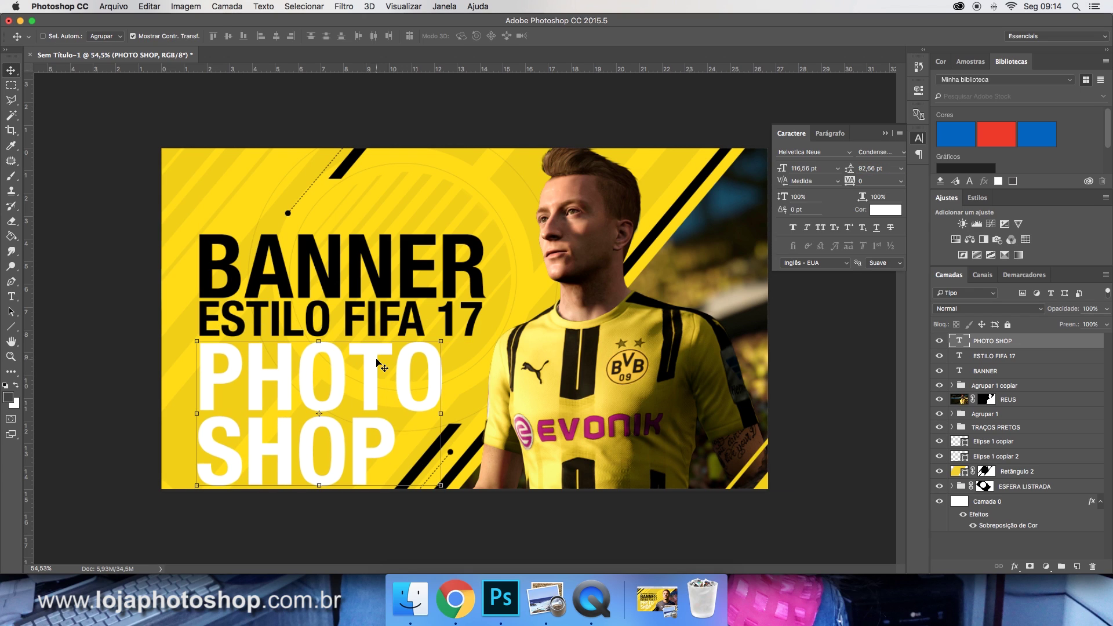
Scale the BANNER, ESTILO FIFA 17 and PHOTO SHOP texts down slightly together and move them higher on the banner.
left_click(985, 371, "shift")
mouse_move(455, 278)
left_mouse_down()
mouse_move(456, 248)
mouse_move(459, 263)
left_mouse_up()
left_click(1031, 371)
Add a drop shadow to the PHOTO SHOP text, reducing the shadow's distance and size to keep it tight.
left_click(1035, 342)
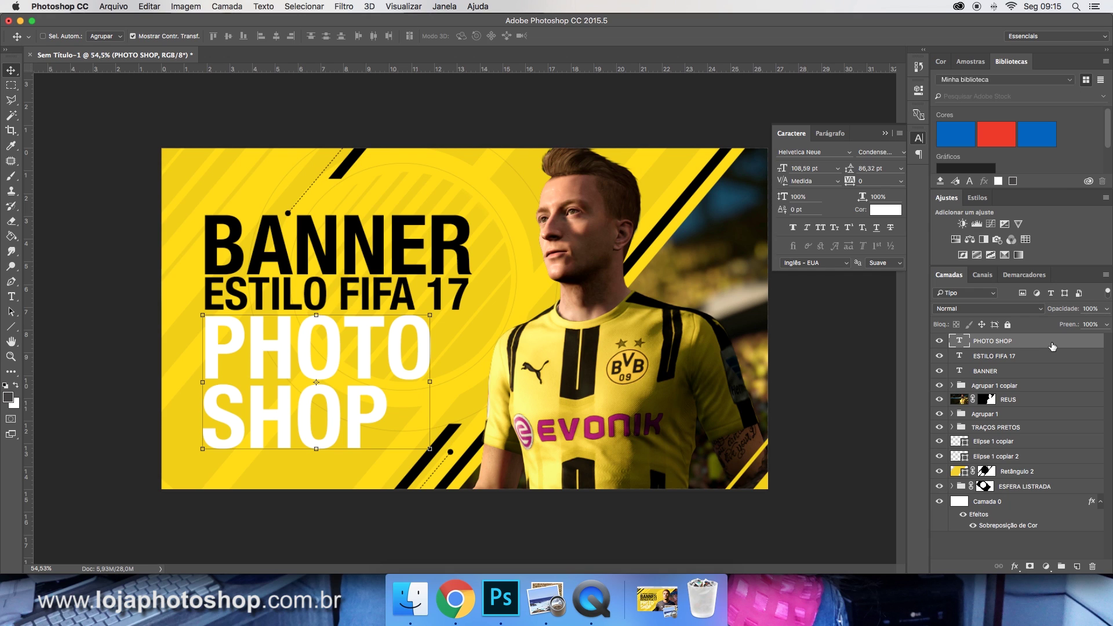
double_click(1049, 346)
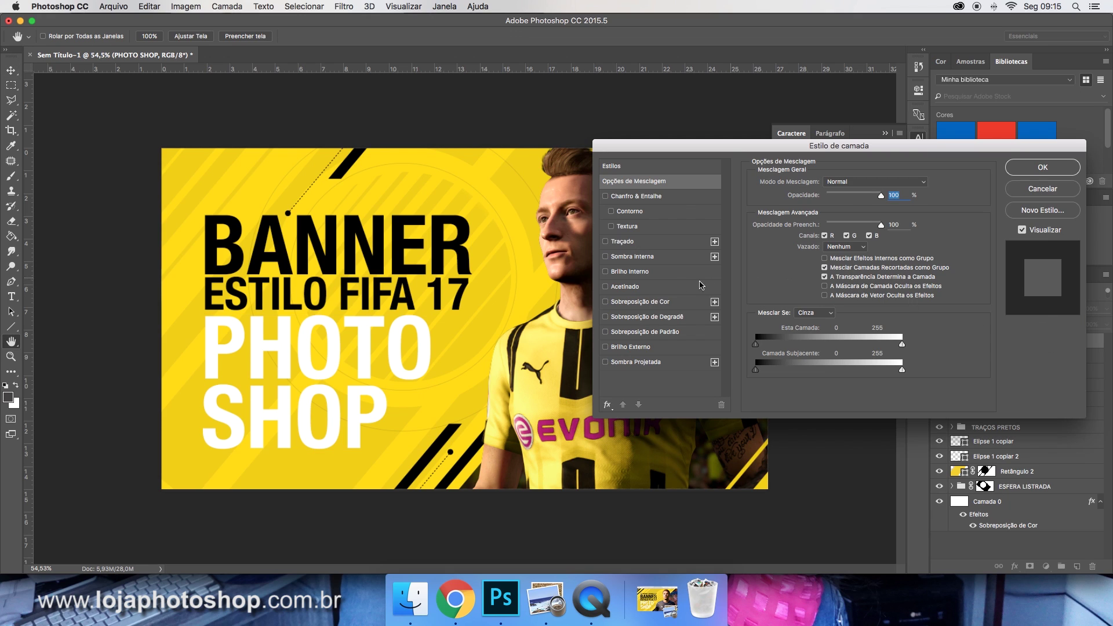
left_click(654, 362)
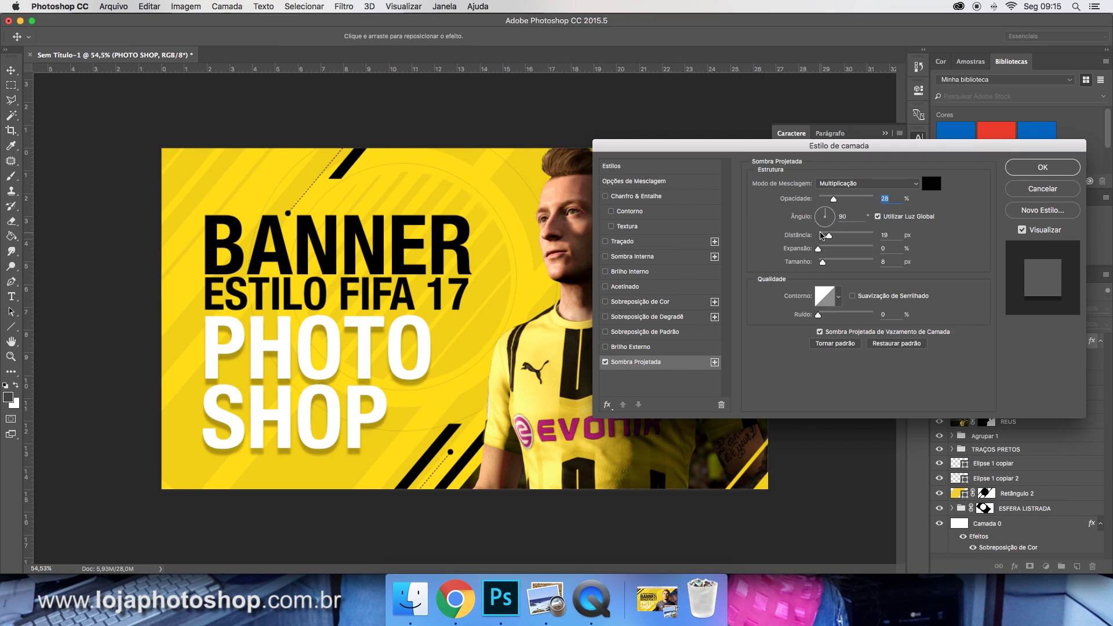
left_click(829, 236)
left_click_drag(829, 236, 821, 264)
key("Return")
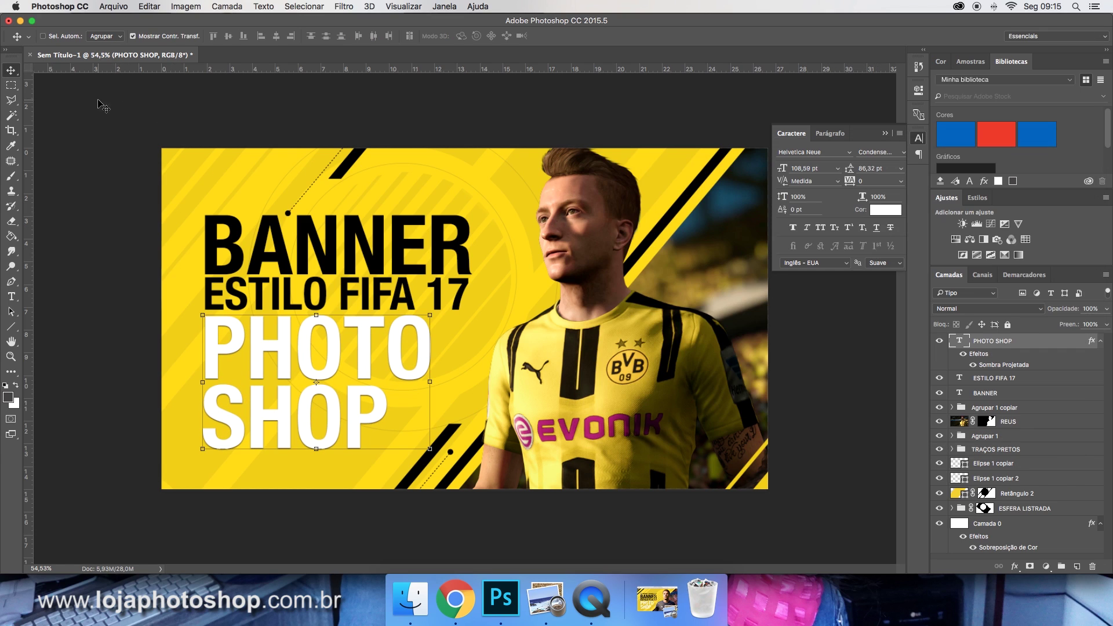
Group the PHOTO SHOP, ESTILO FIFA 17 and BANNER text layers and add a layer mask to the group.
left_click(12, 85)
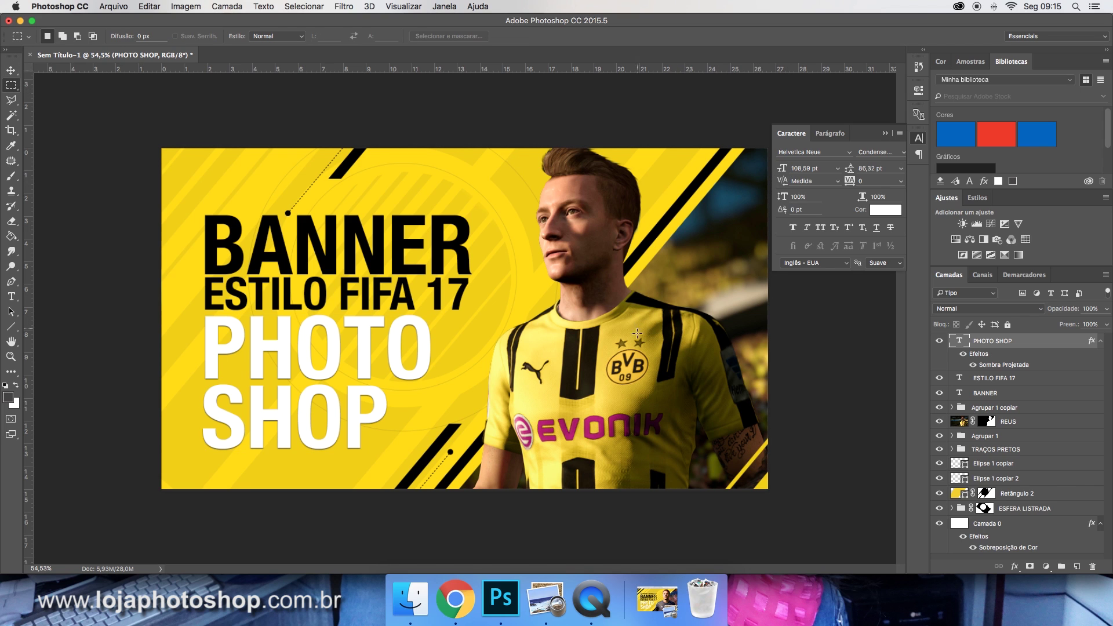
left_click(657, 594)
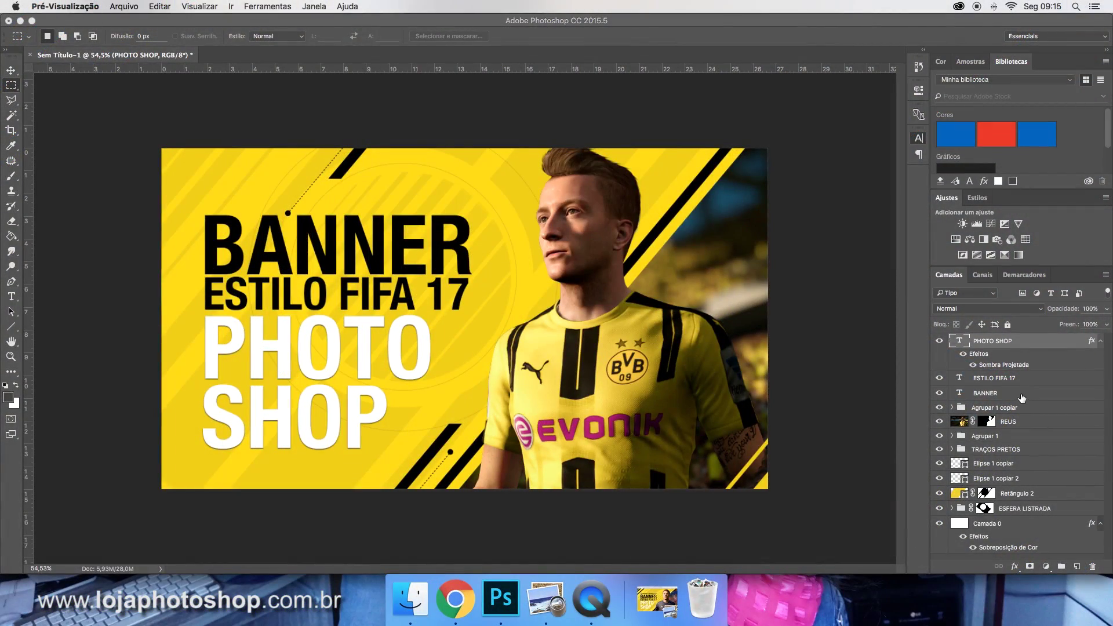
left_click(1017, 394, "shift")
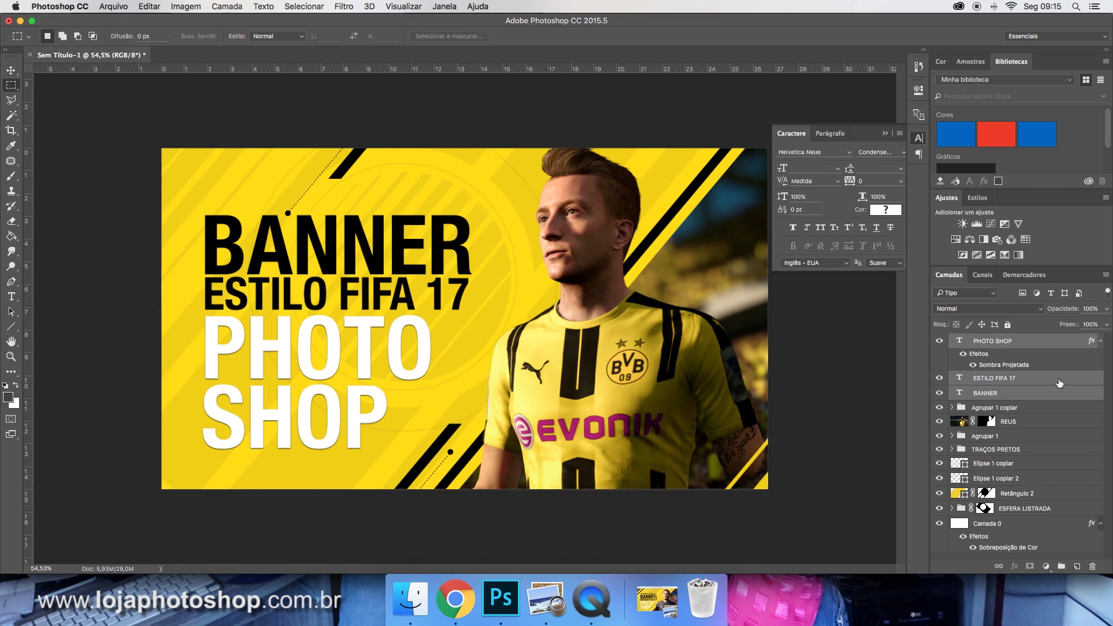
key("super+g")
left_click(940, 340)
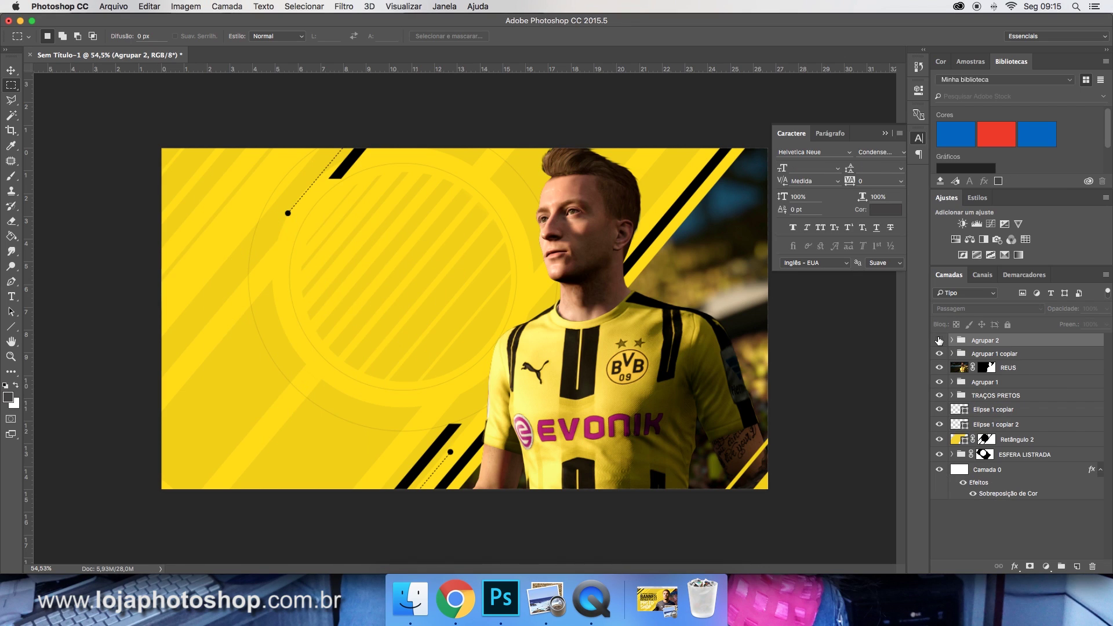
left_click(940, 340)
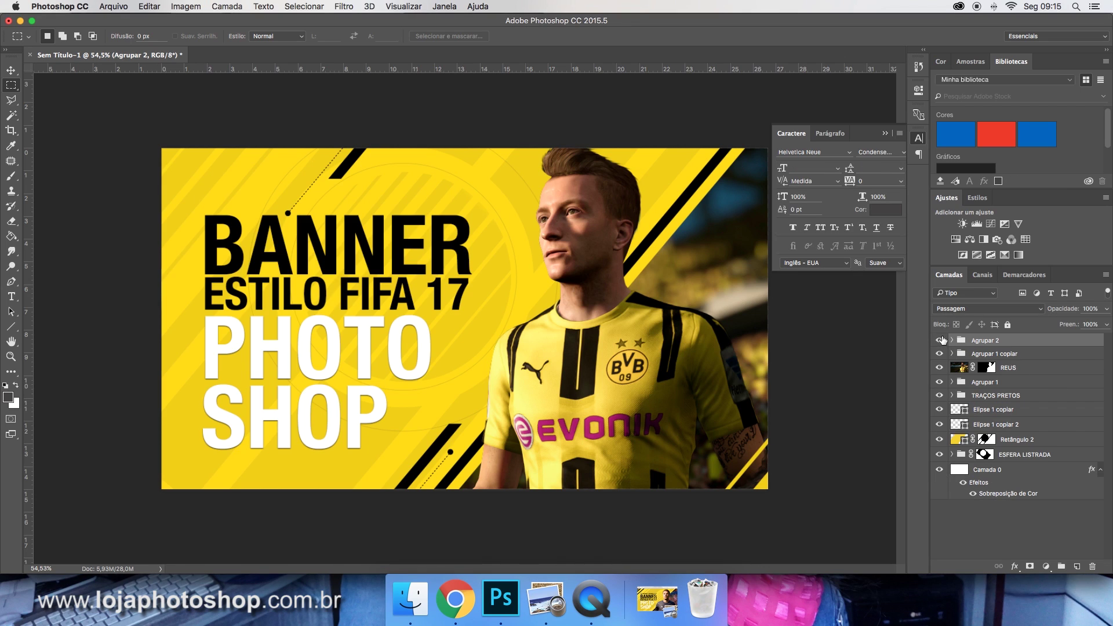
left_click(1029, 566)
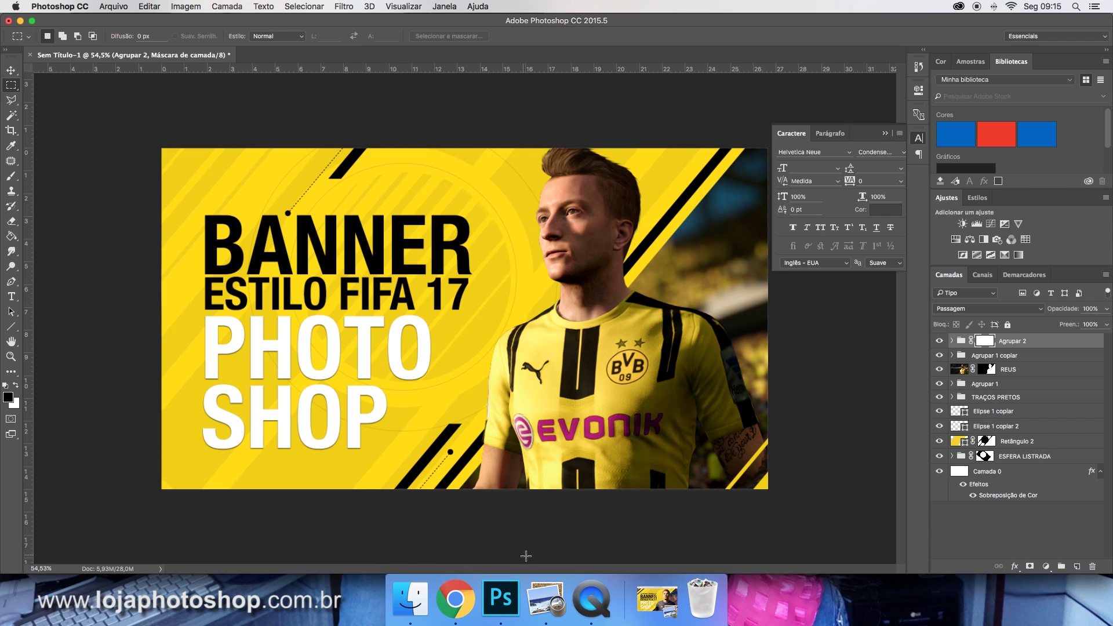
Check BANNER FIFA 17 PHOTOSHOP.png in Preview, and draw a vertical rectangle about 14 px wide and 1371 px high beside the BANNER text.
left_click(657, 597)
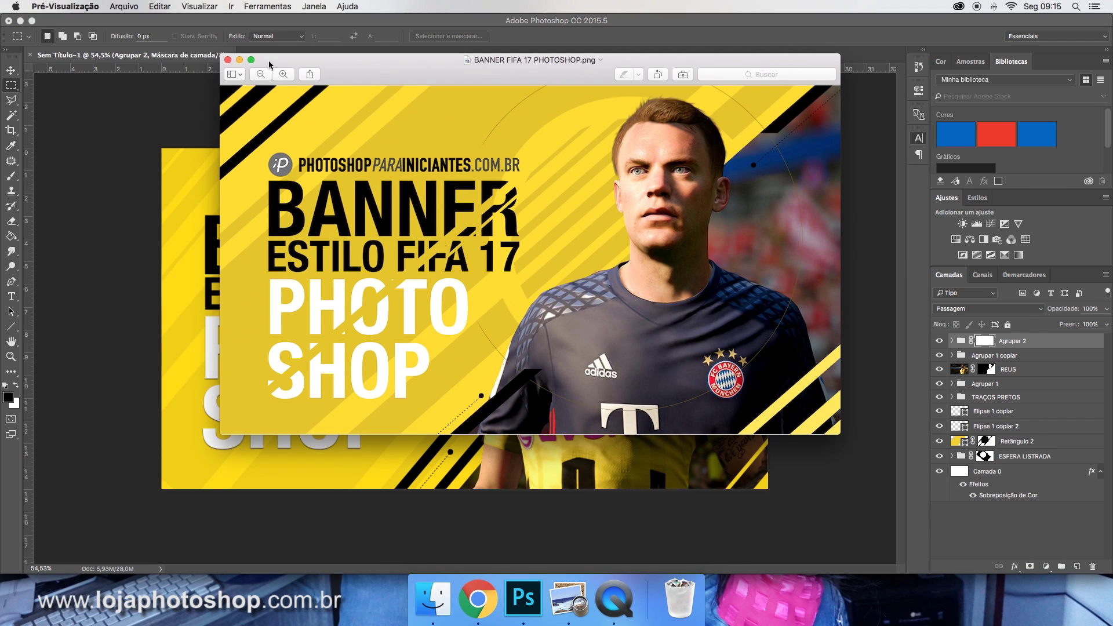
left_click(240, 60)
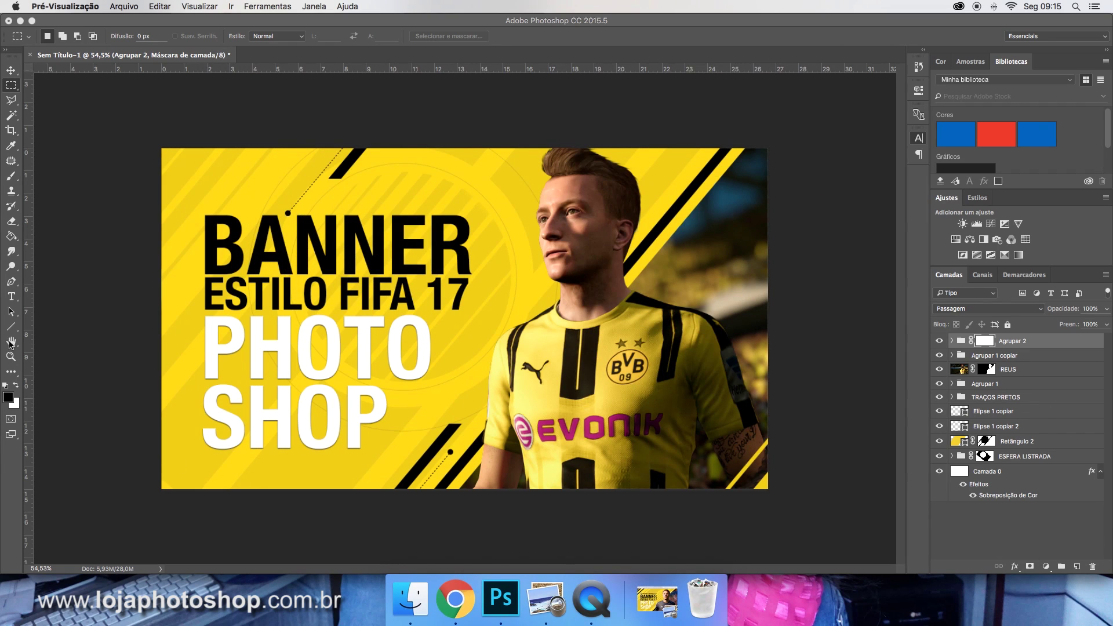
left_click(10, 328)
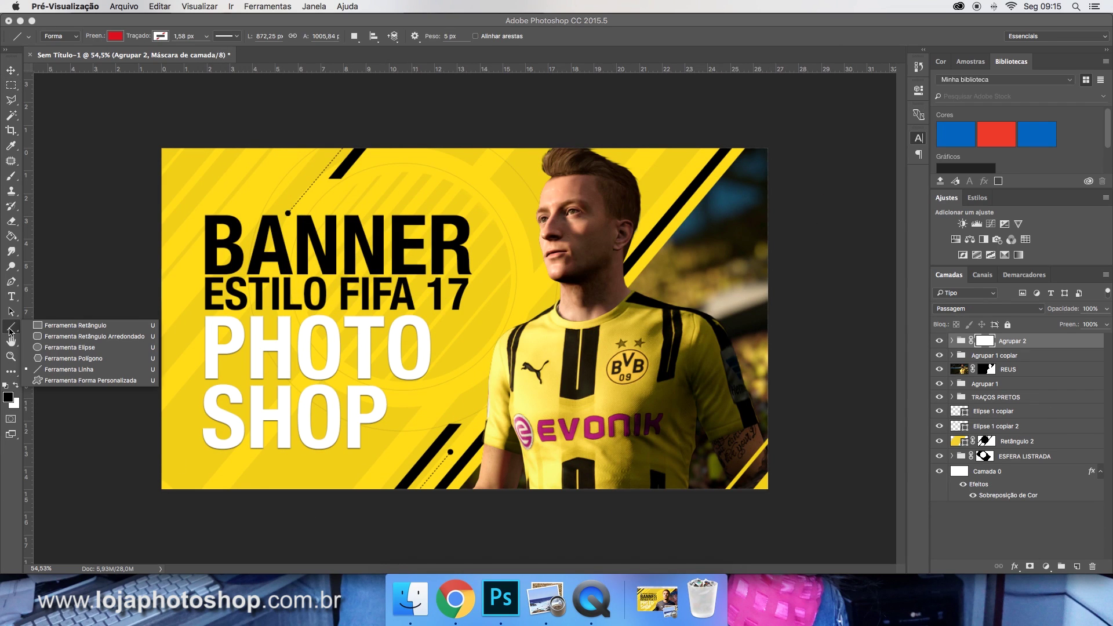
left_click(41, 327)
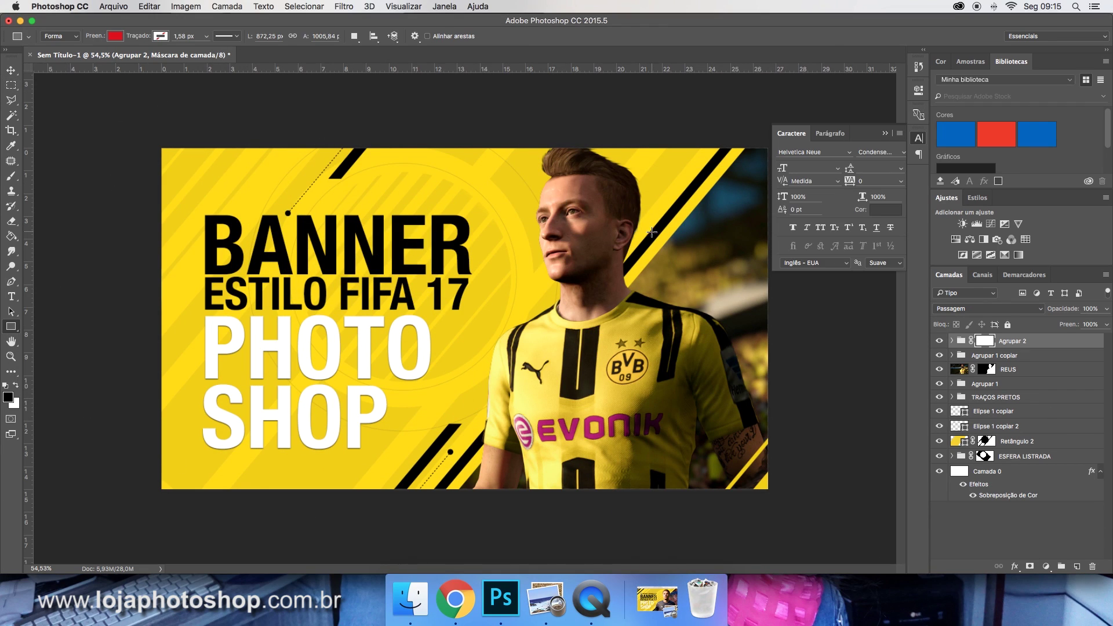
left_click_drag(528, 142, 523, 562)
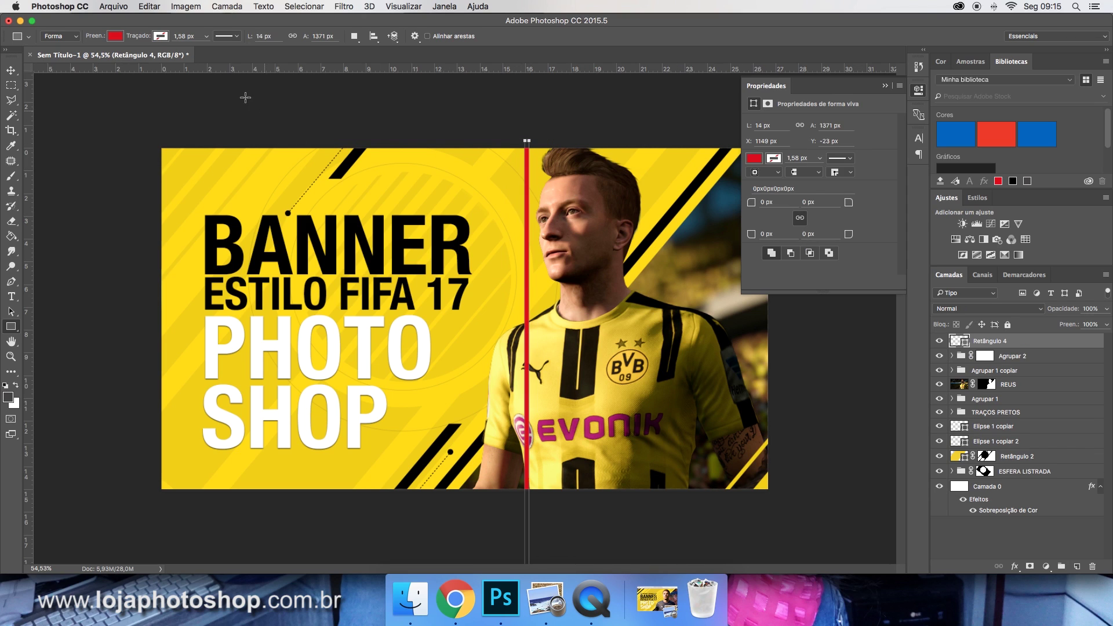
Rotate the red rectangle to 40° and move it diagonally across the title text, from the end of BANNER down through SHOP.
left_click(12, 70)
left_click_drag(536, 128, 539, 130)
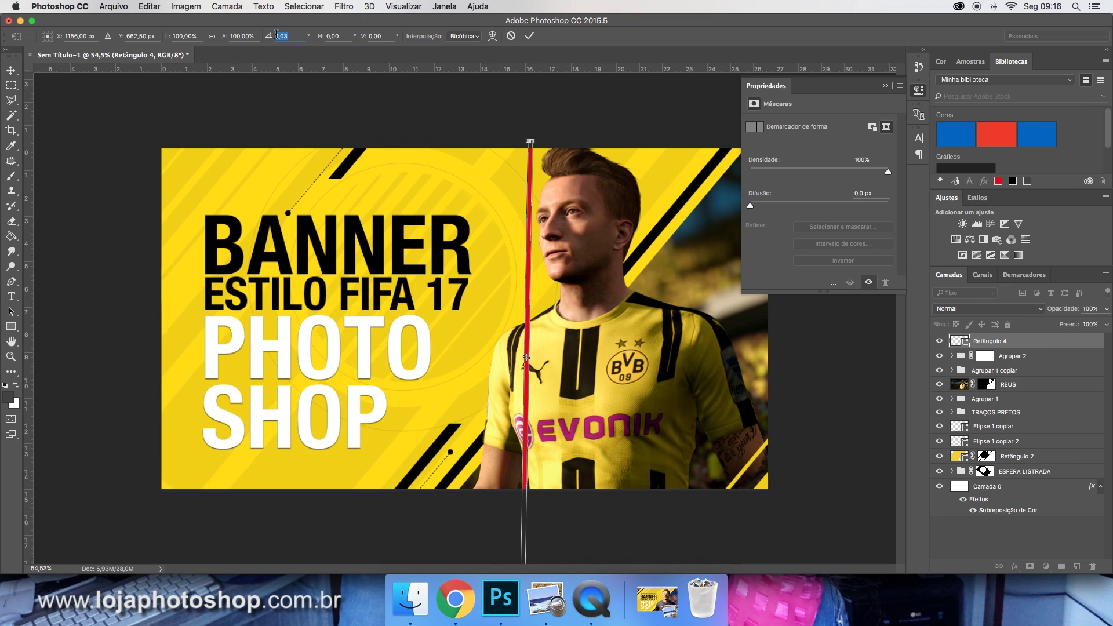
type("40")
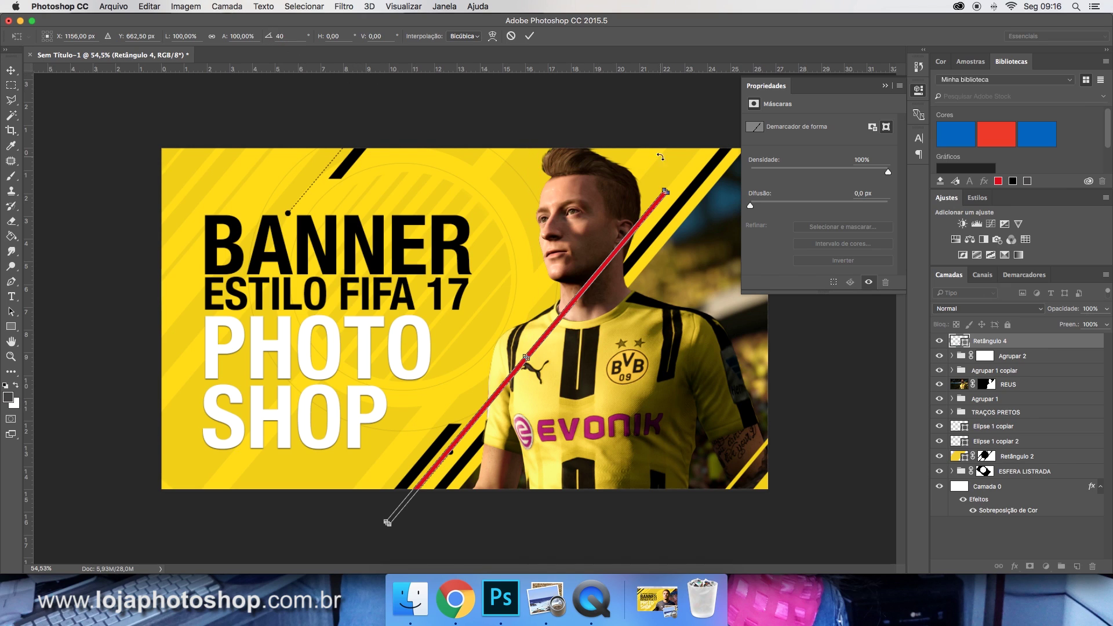
left_click(528, 37)
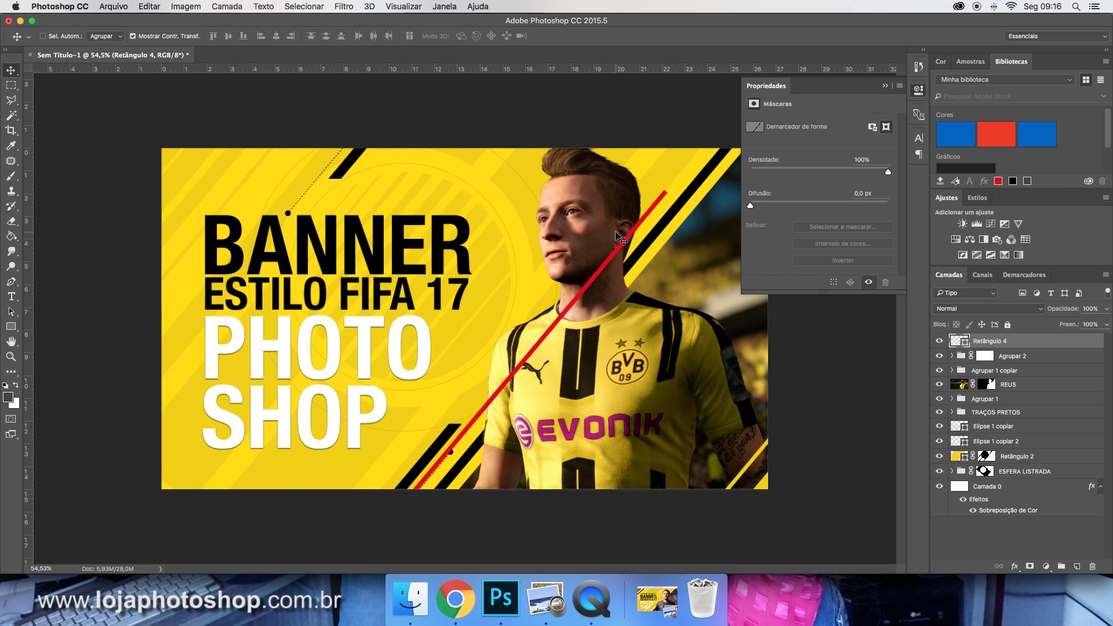
left_click_drag(595, 232, 480, 177)
Load the red slash's outline as a selection and paint it black on the text group's mask to cut the title diagonally.
left_click(957, 342, "super")
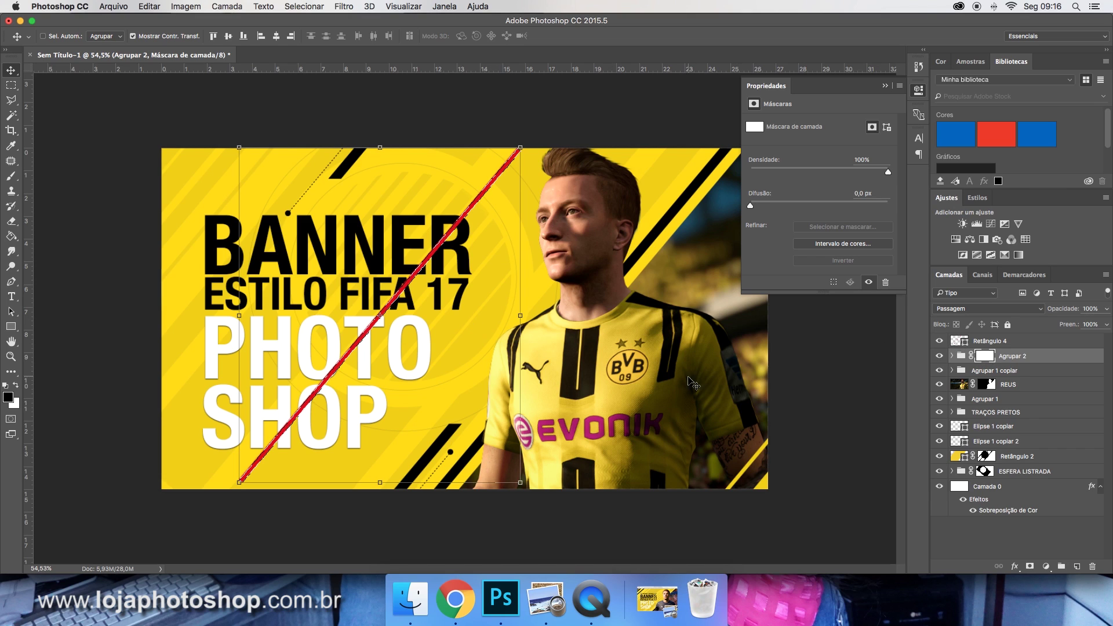
left_click(11, 177)
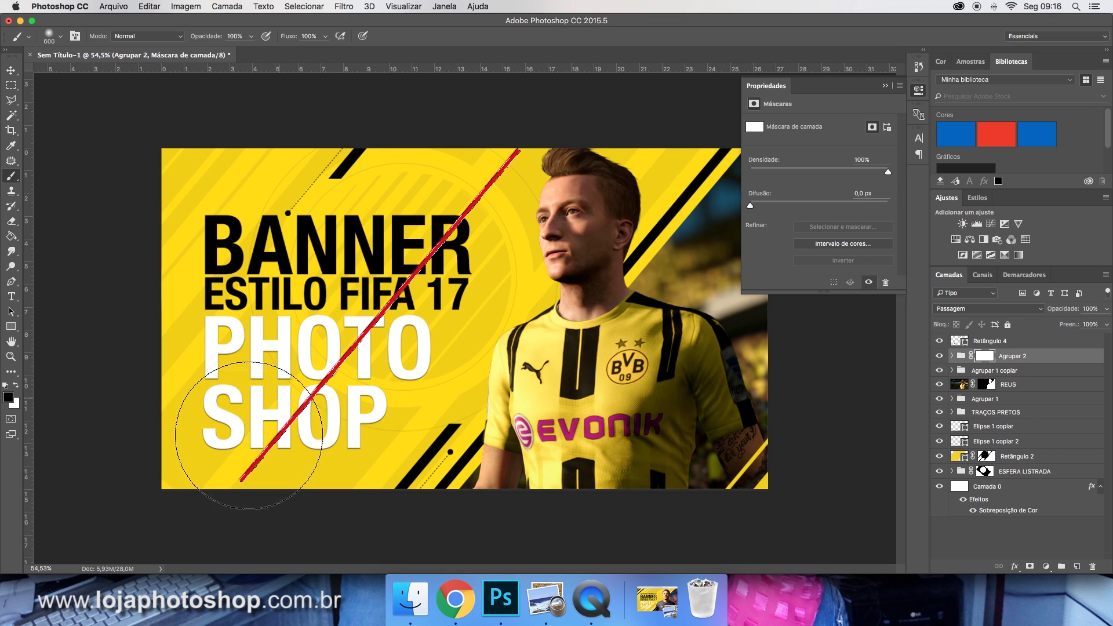
mouse_move(190, 489)
left_mouse_down()
mouse_move(472, 202)
mouse_move(436, 200)
left_mouse_up()
key("super+d")
Move the red slash up and parallel to the first cut, so it crosses BANNER, ESTILO FIFA 17 and PHOTO nearer their beginnings.
left_click(16, 75)
key("super+z")
left_click(1061, 342)
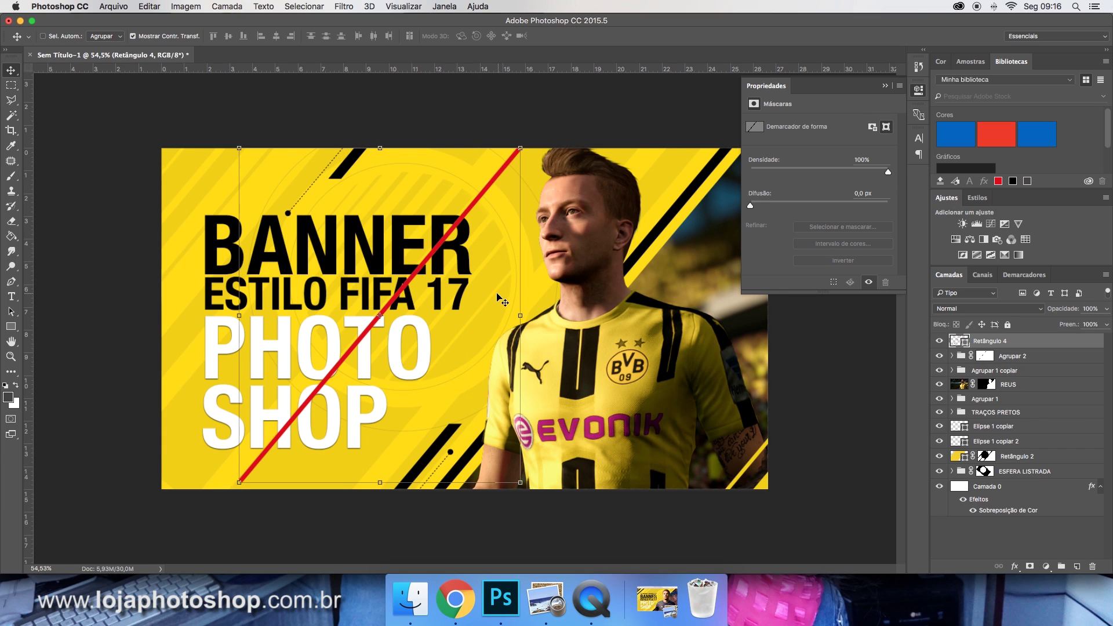
left_click_drag(459, 273, 484, 201)
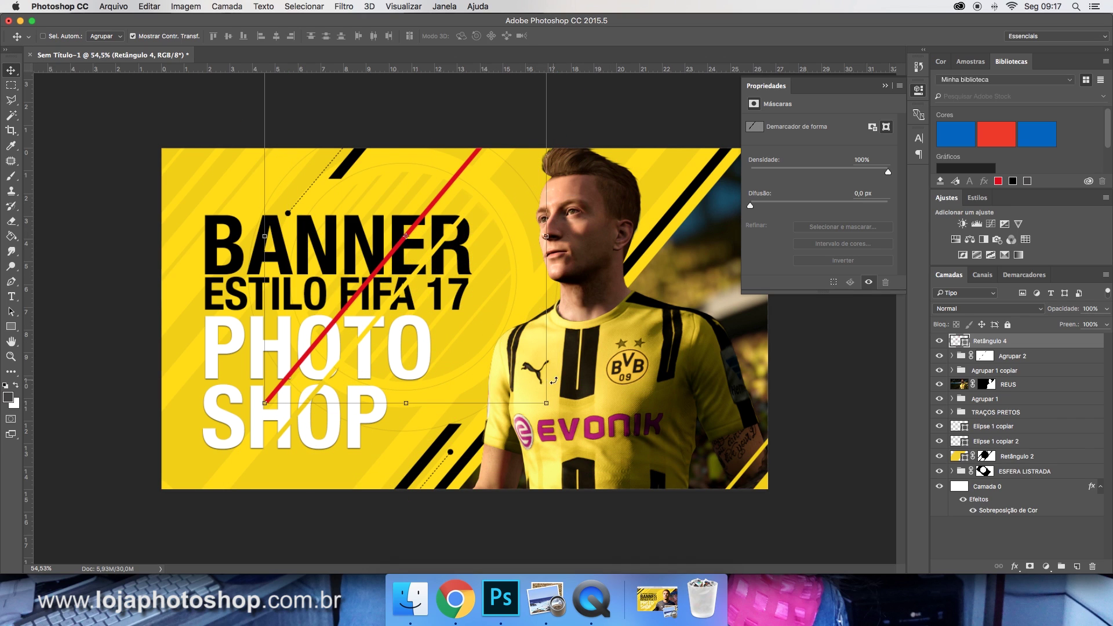